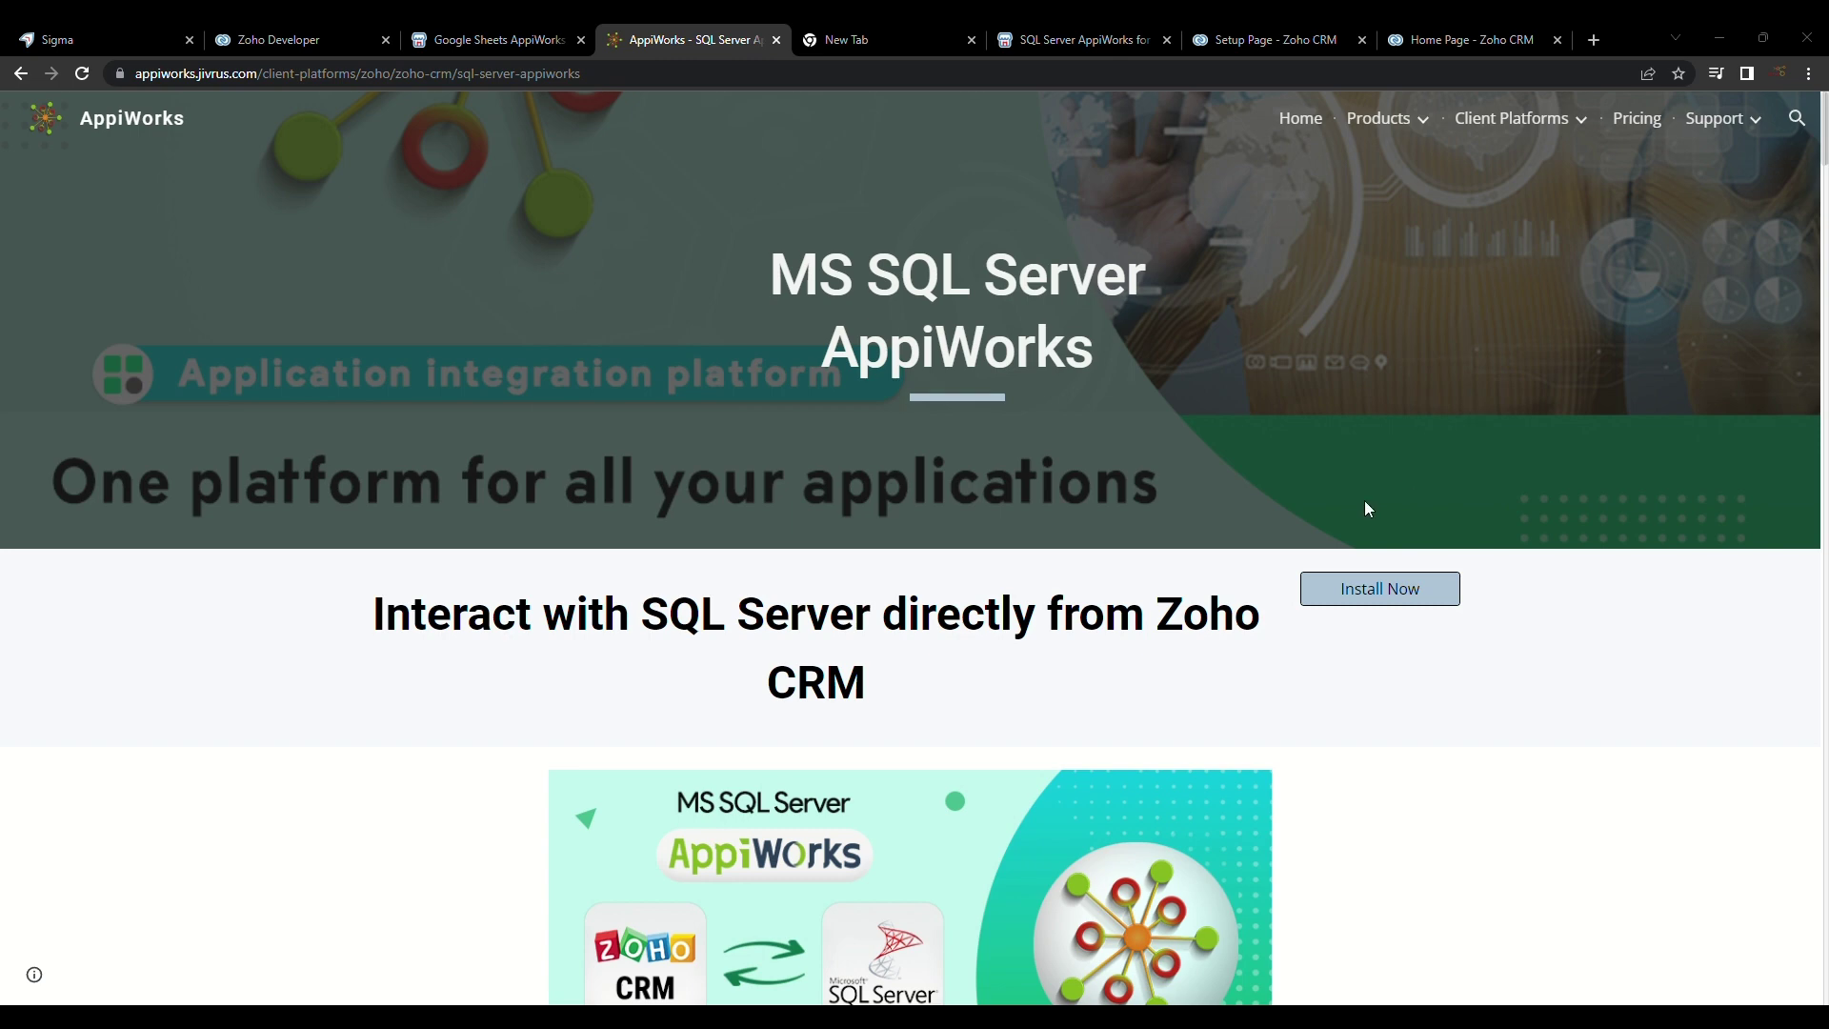
Step: Review the SQL Server AppiWorks page, then move to the Google 'zoho marketplace' results
scroll(1369, 512, "down", 2)
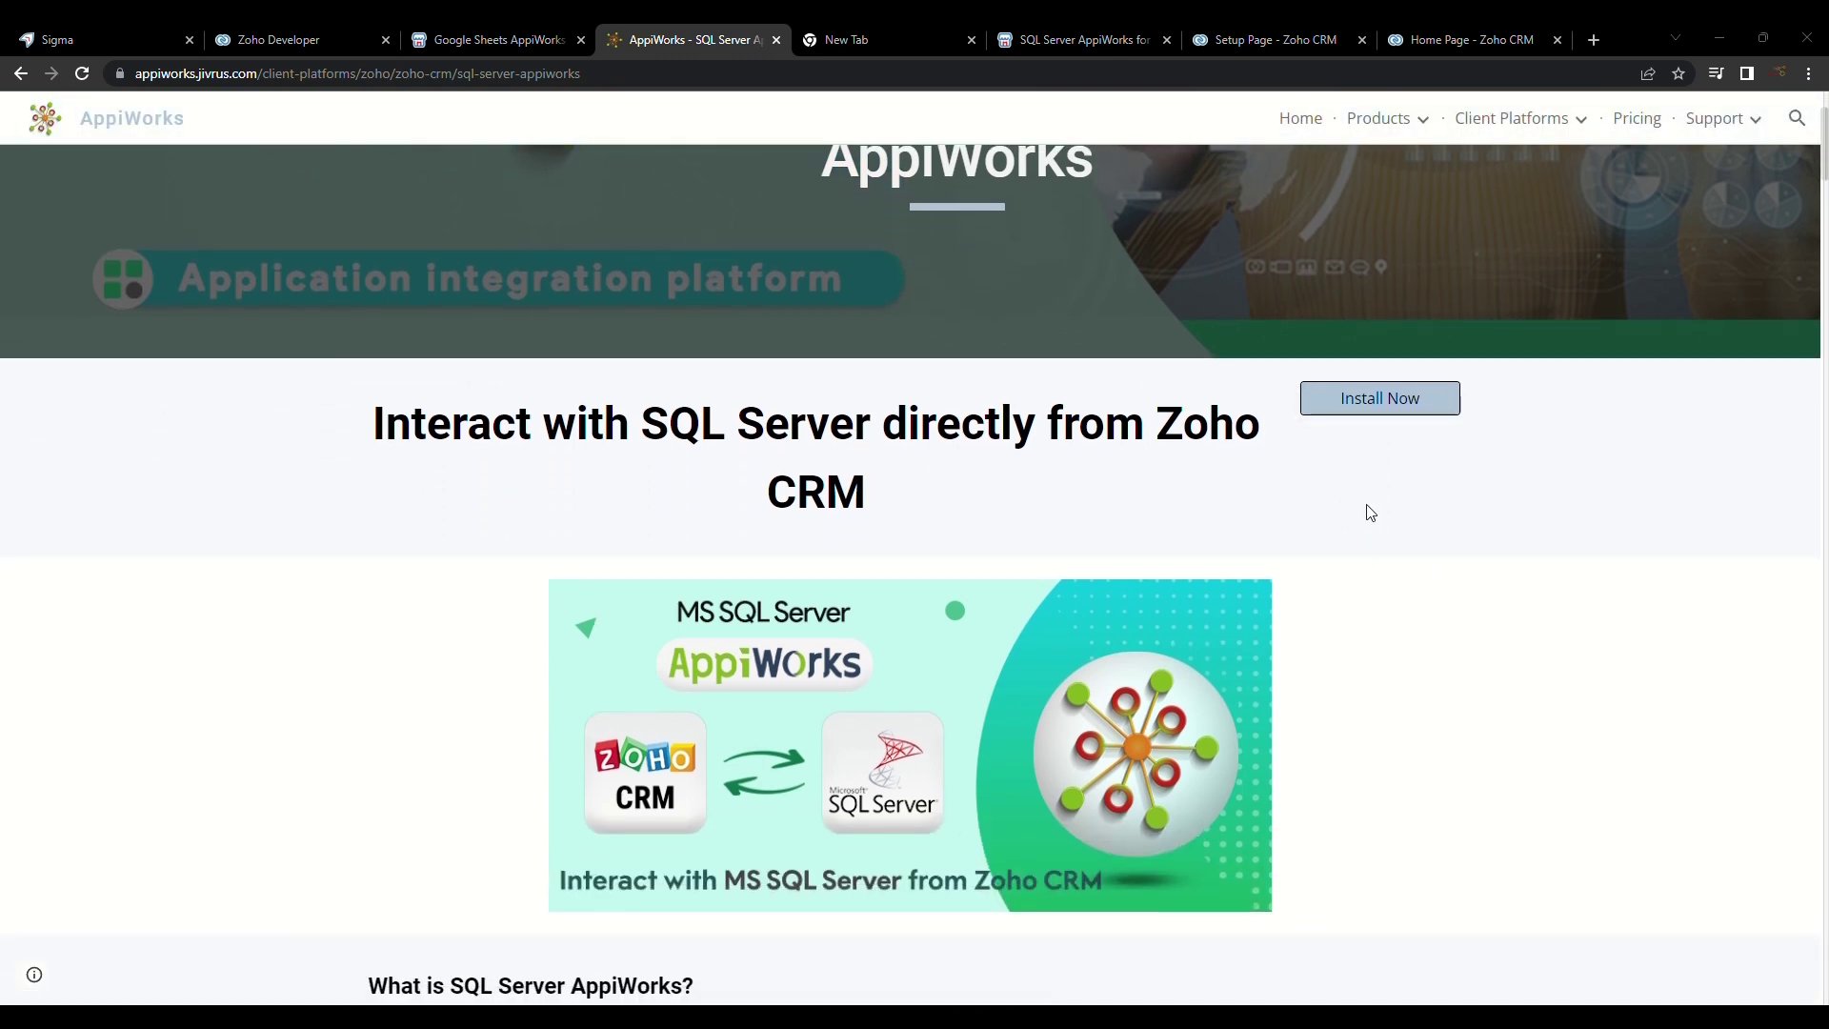
scroll(1369, 512, "up", 2)
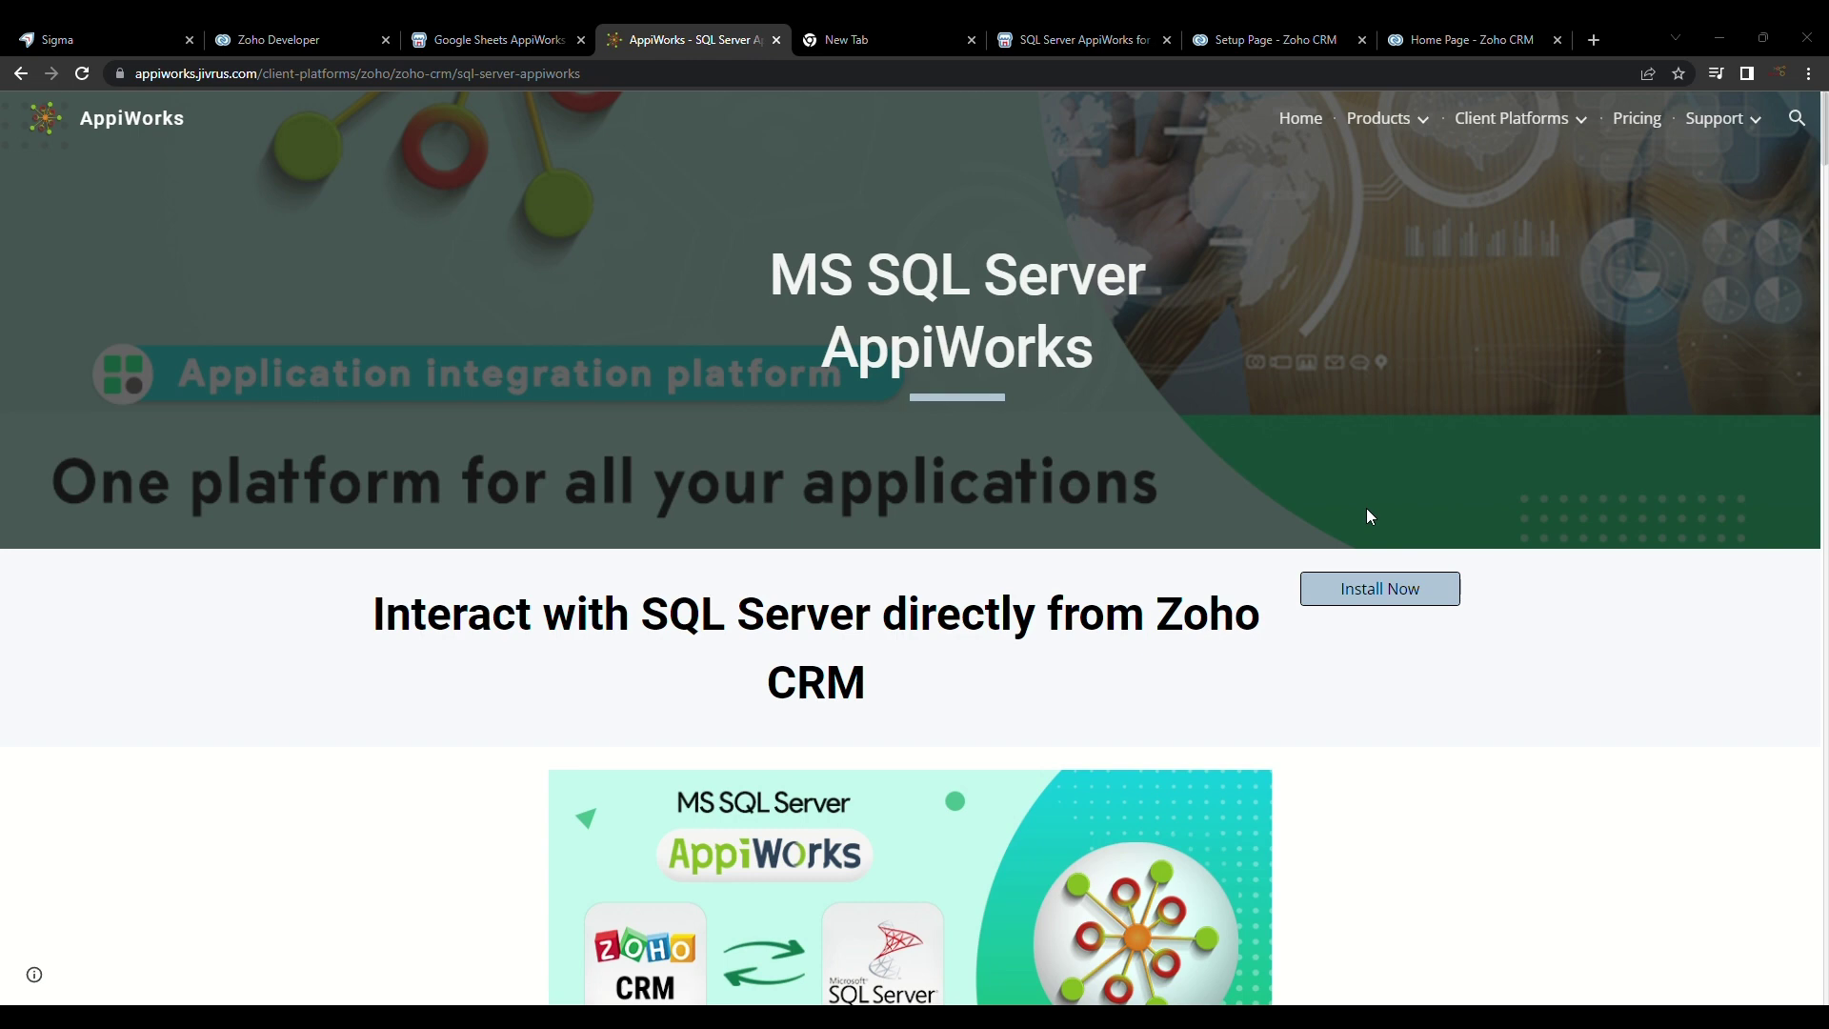
scroll(1369, 517, "down", 4)
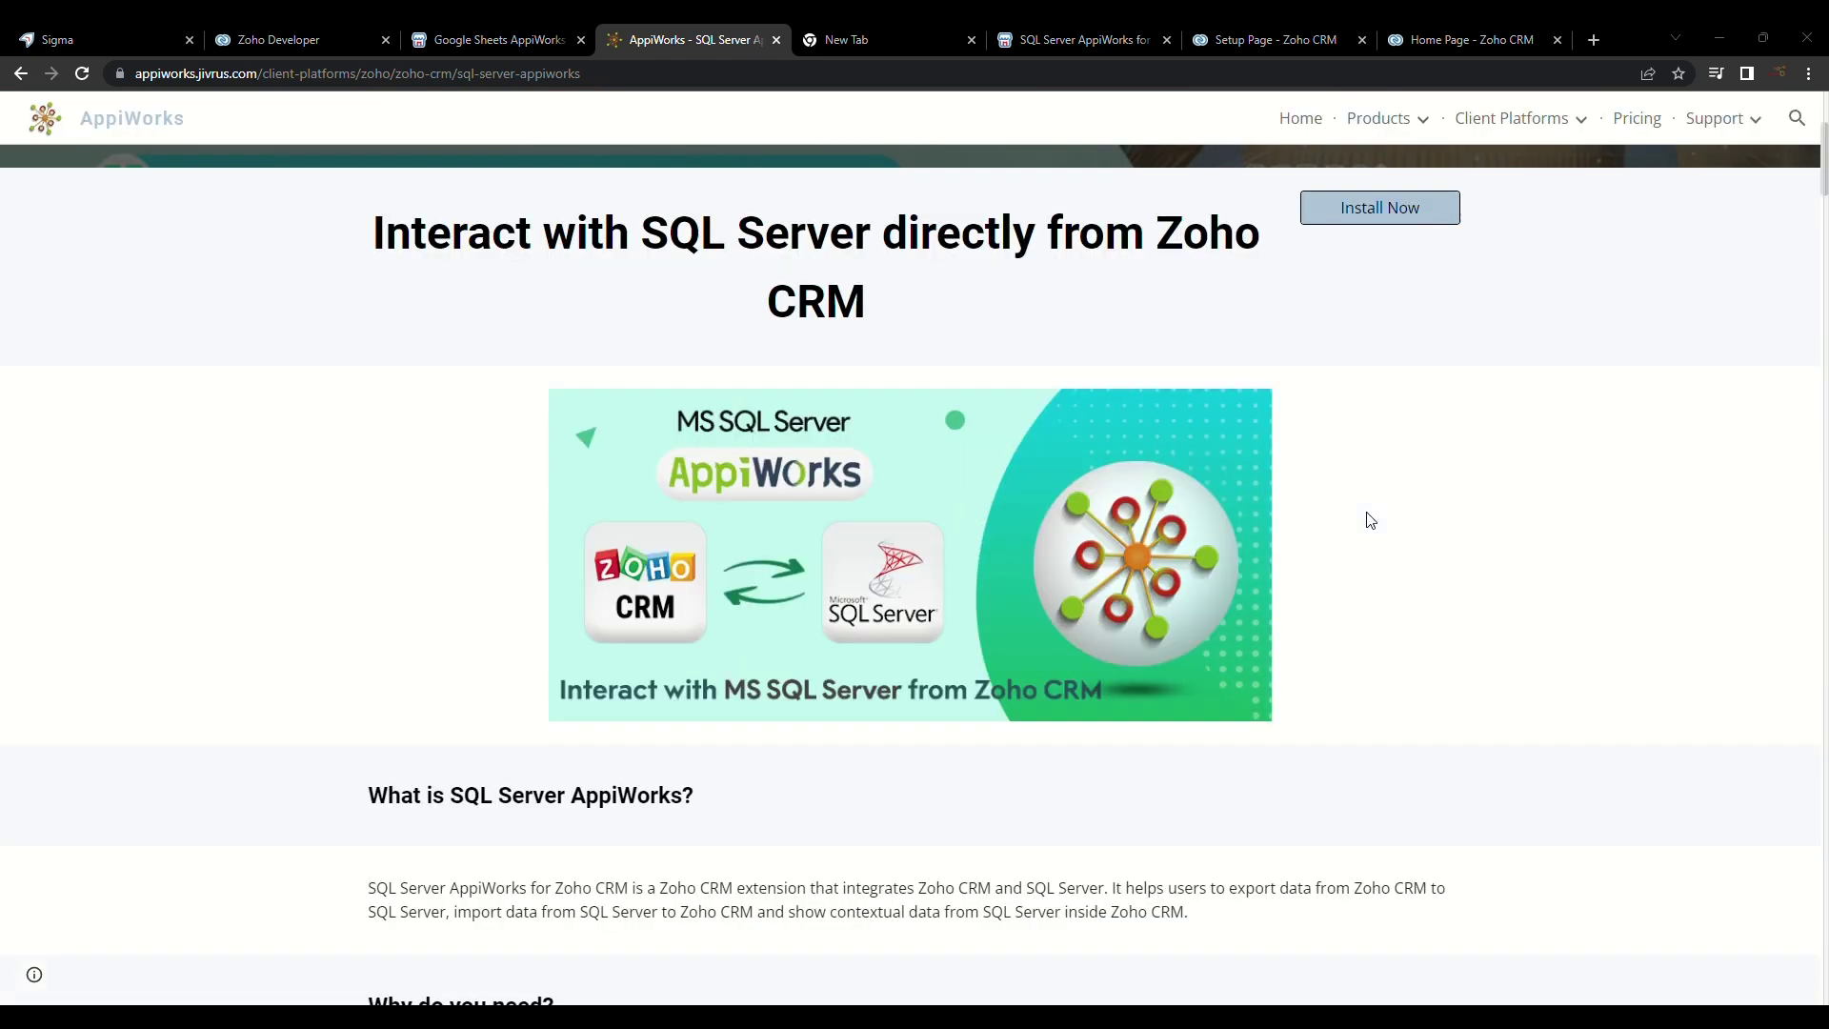
key("ctrl+Tab")
scroll(862, 523, "down", 1)
scroll(174, 380, "up", 1)
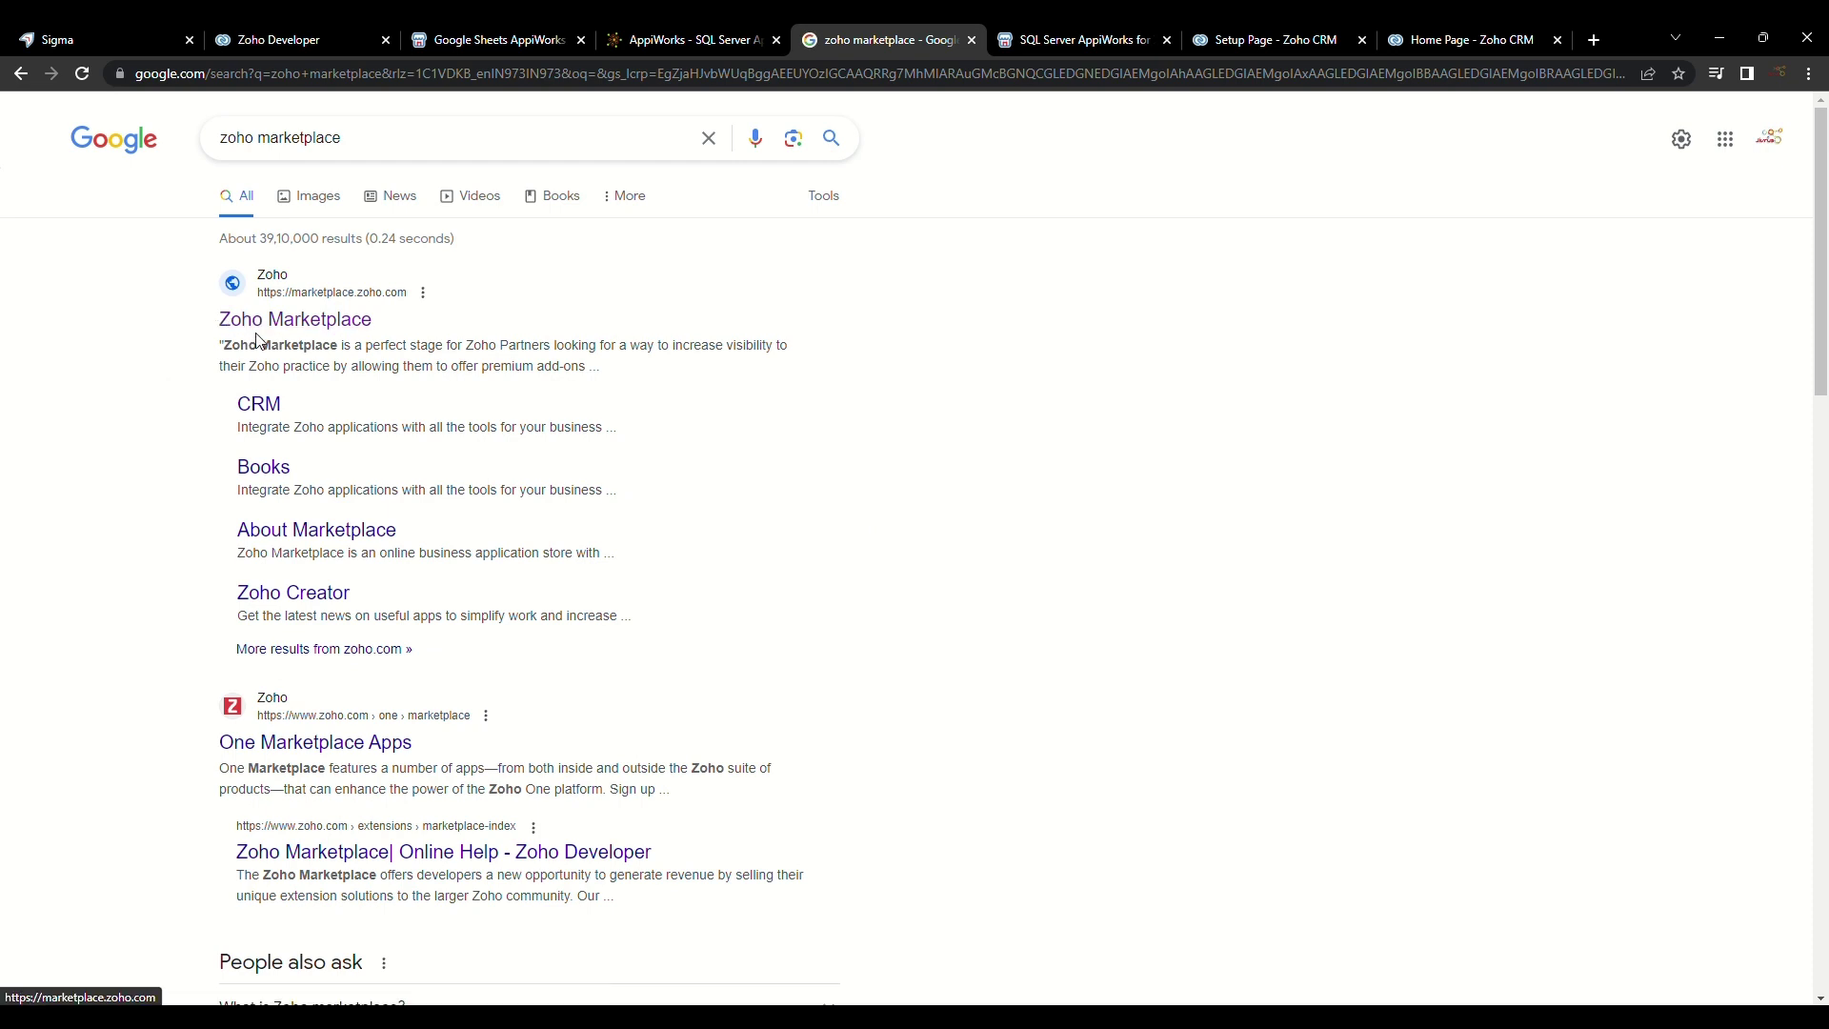
Step: Go to the Zoho Marketplace site from the Google results
left_click(323, 324)
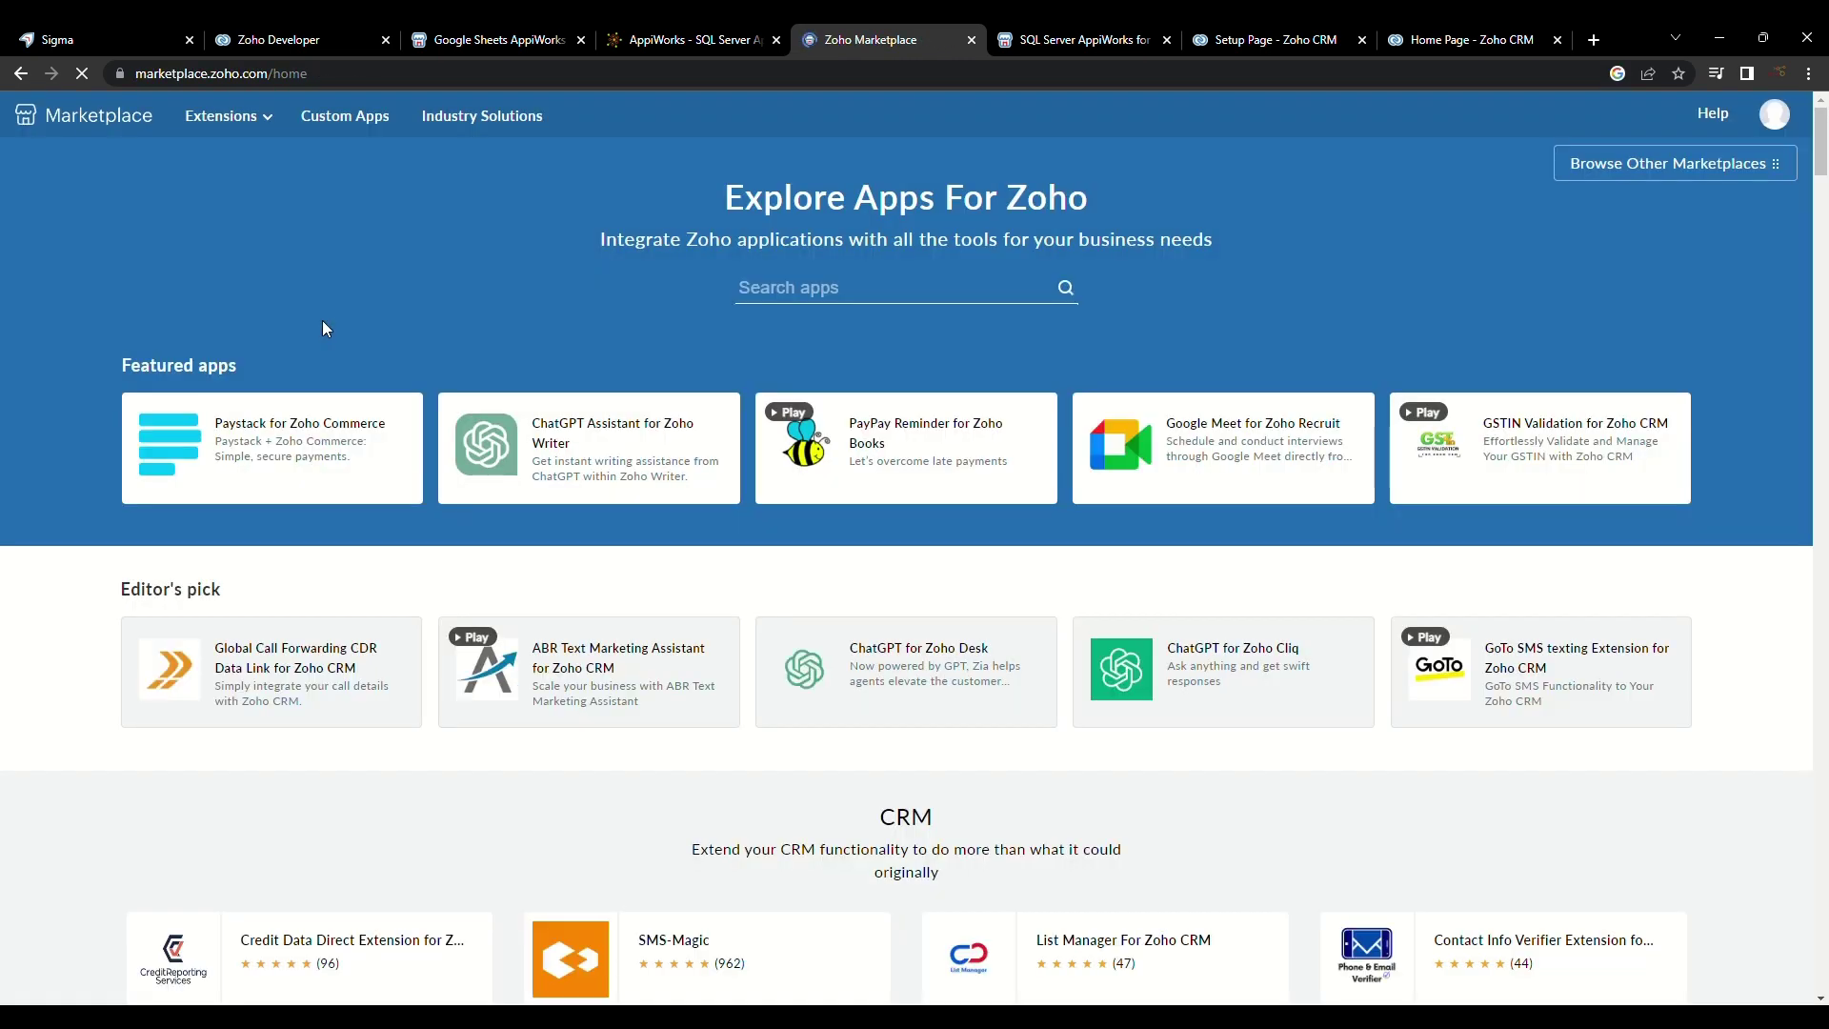
scroll(1607, 854, "down", 2)
scroll(1607, 853, "up", 2)
Step: Search the marketplace for 'appiw' and reach the SQL Server AppiWorks listing and its install page
left_click(793, 290)
type("appiw")
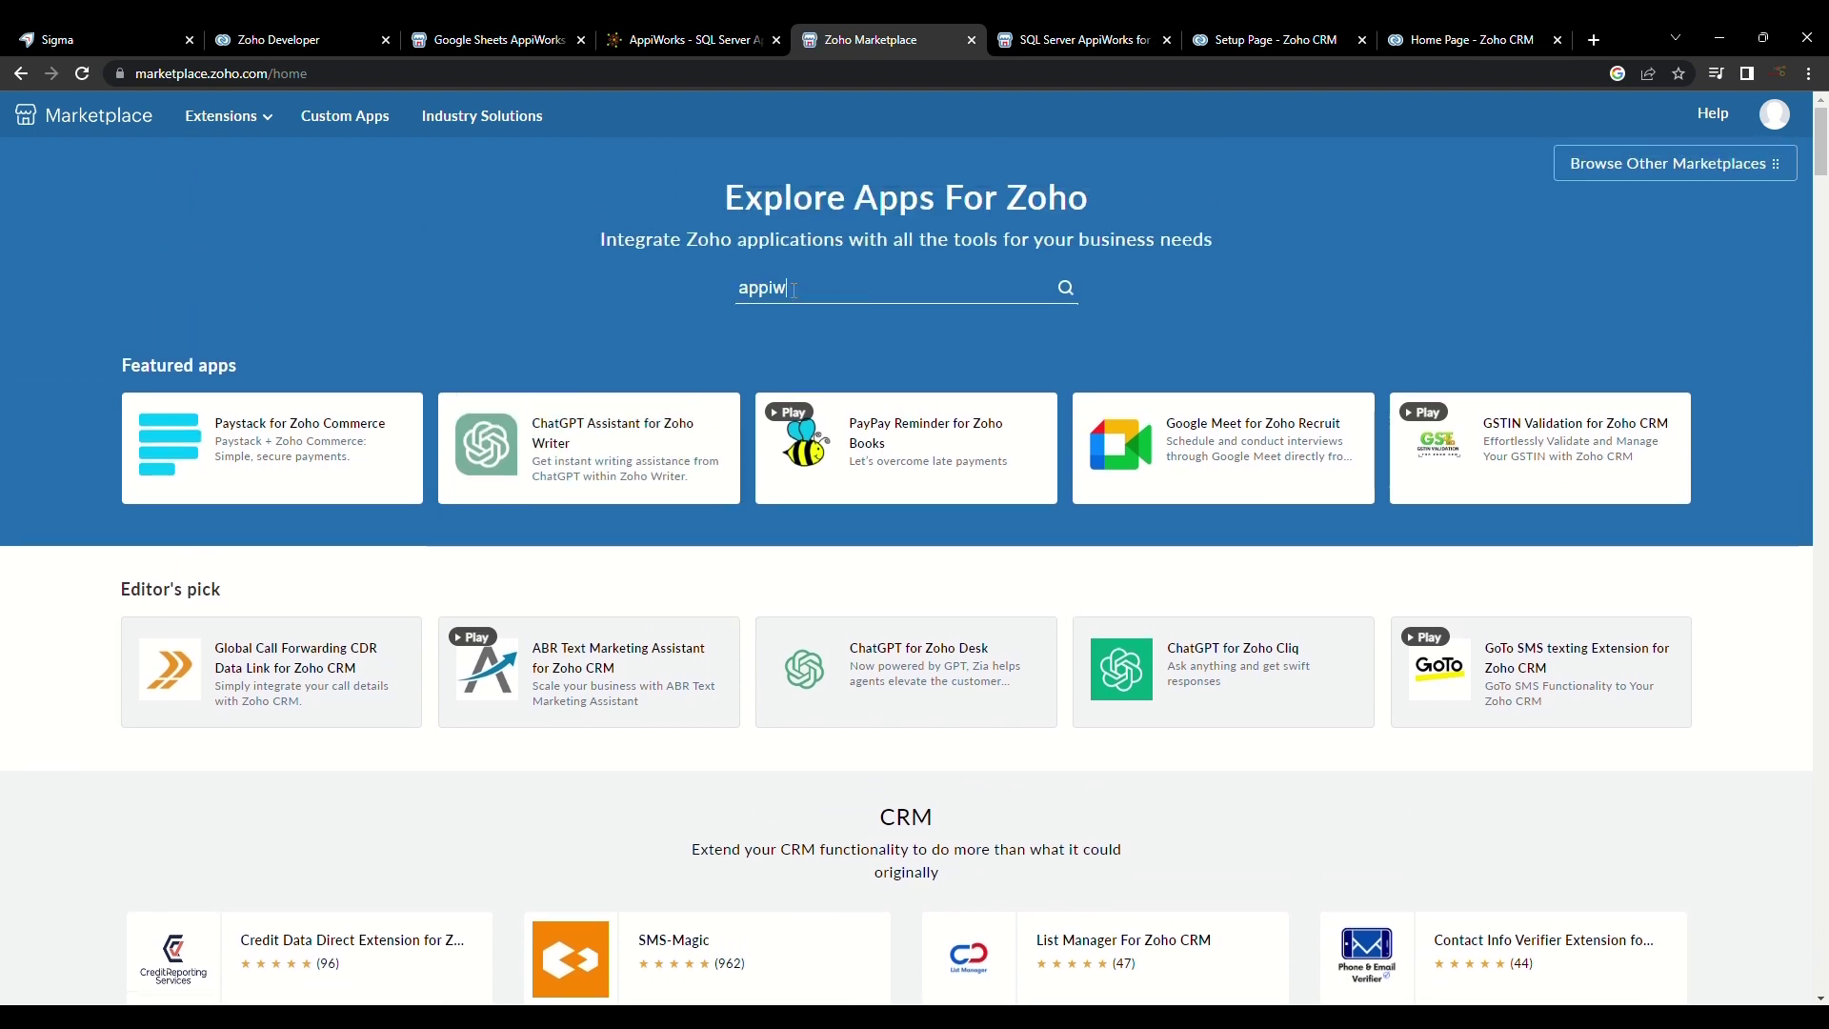
mouse_move(913, 453)
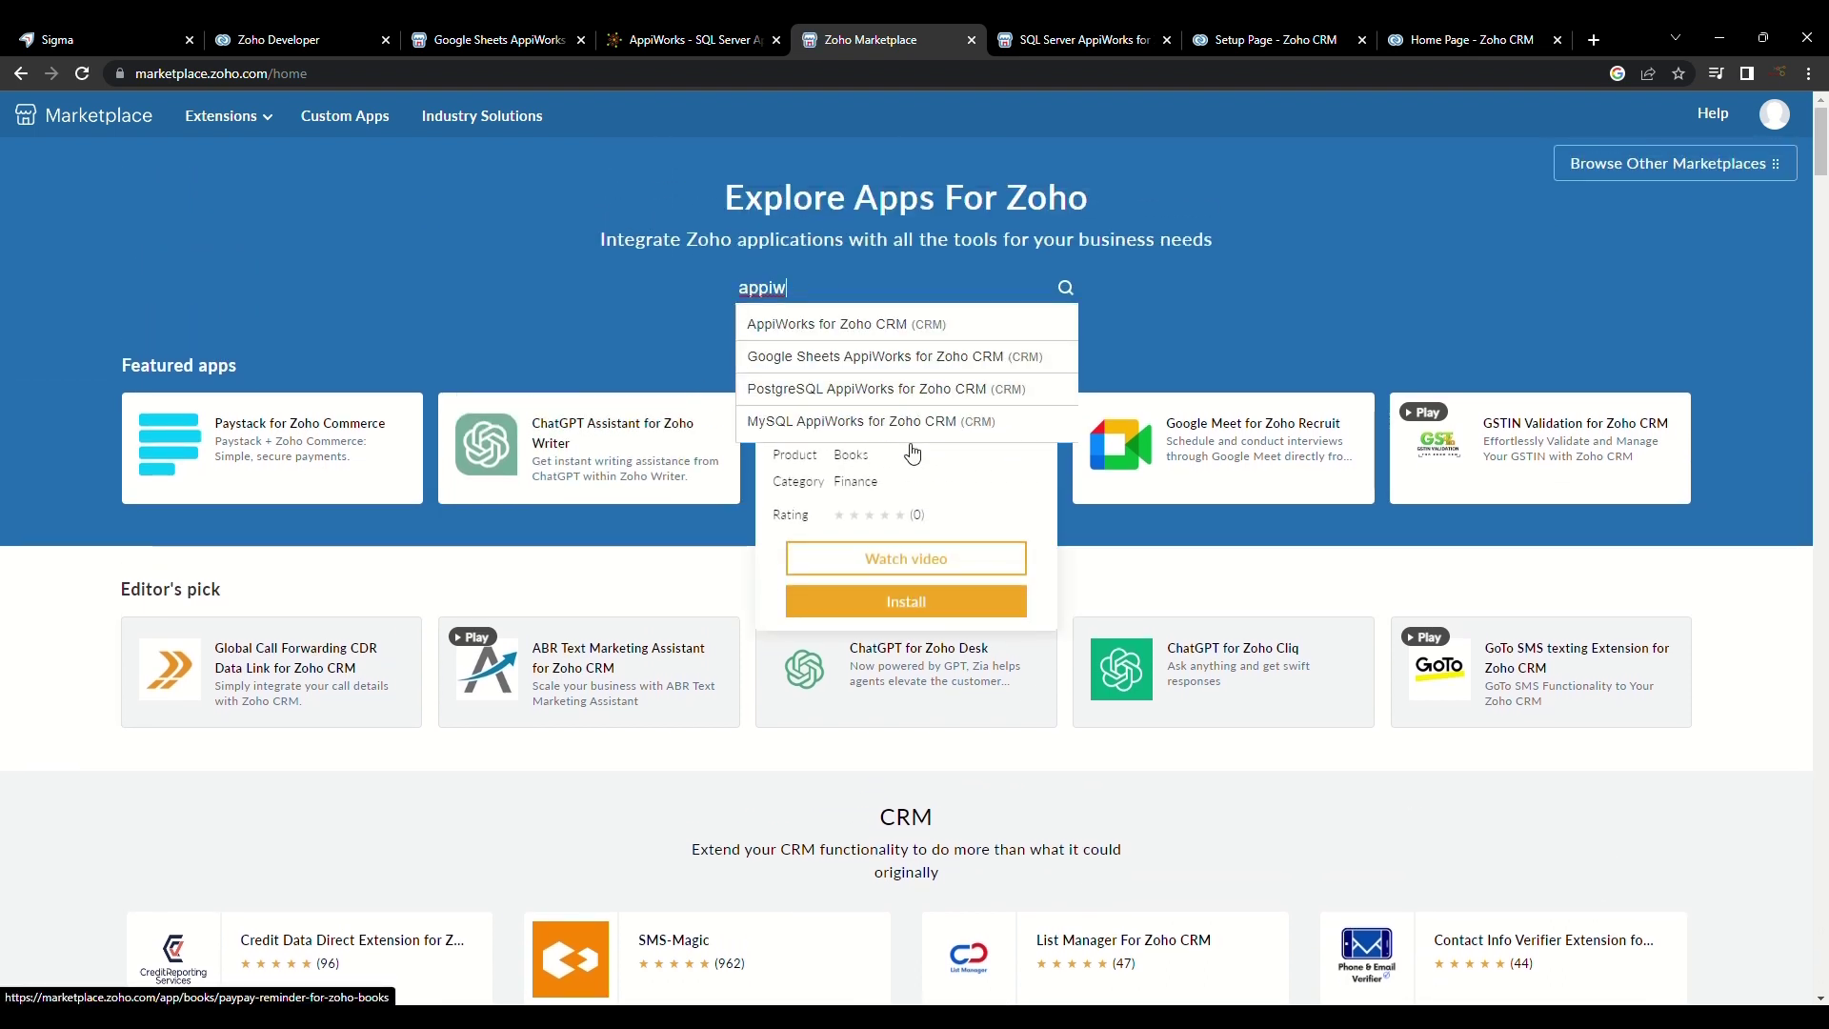
key("ctrl+Tab")
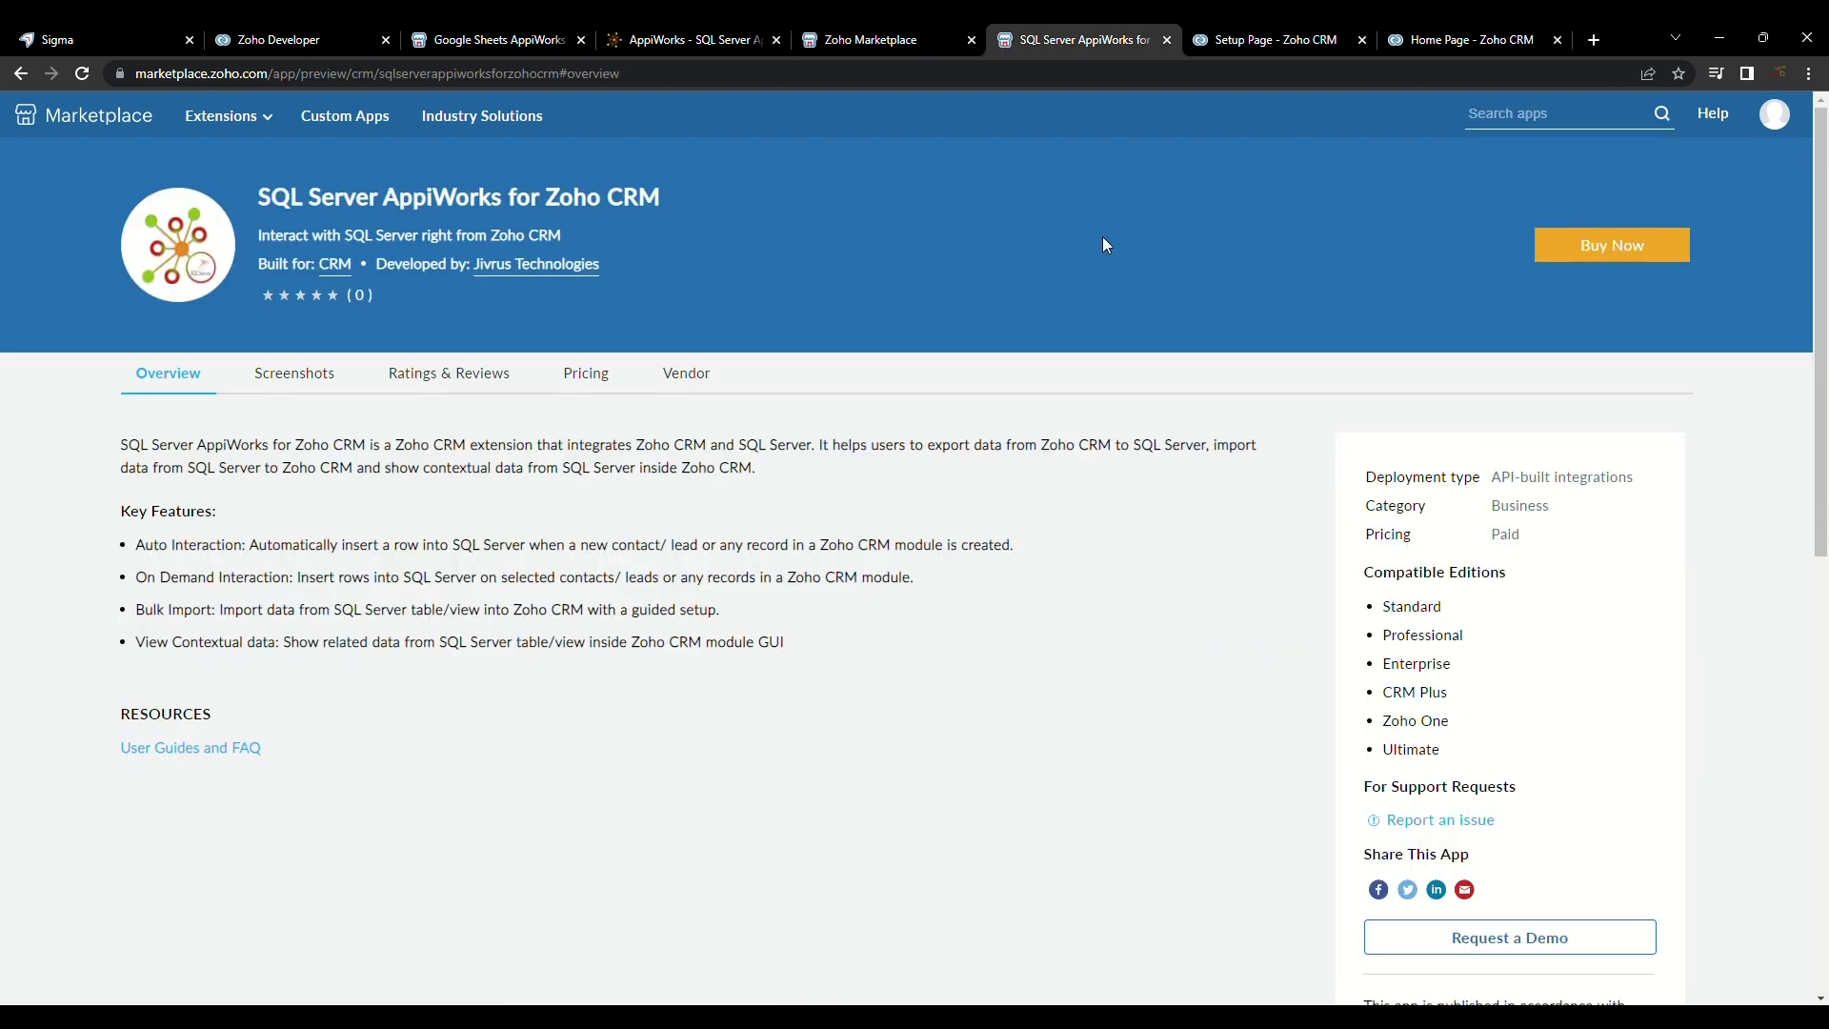
key("ctrl+Tab")
Step: Accept the terms and data access, and install the extension for admins only
left_click(472, 566)
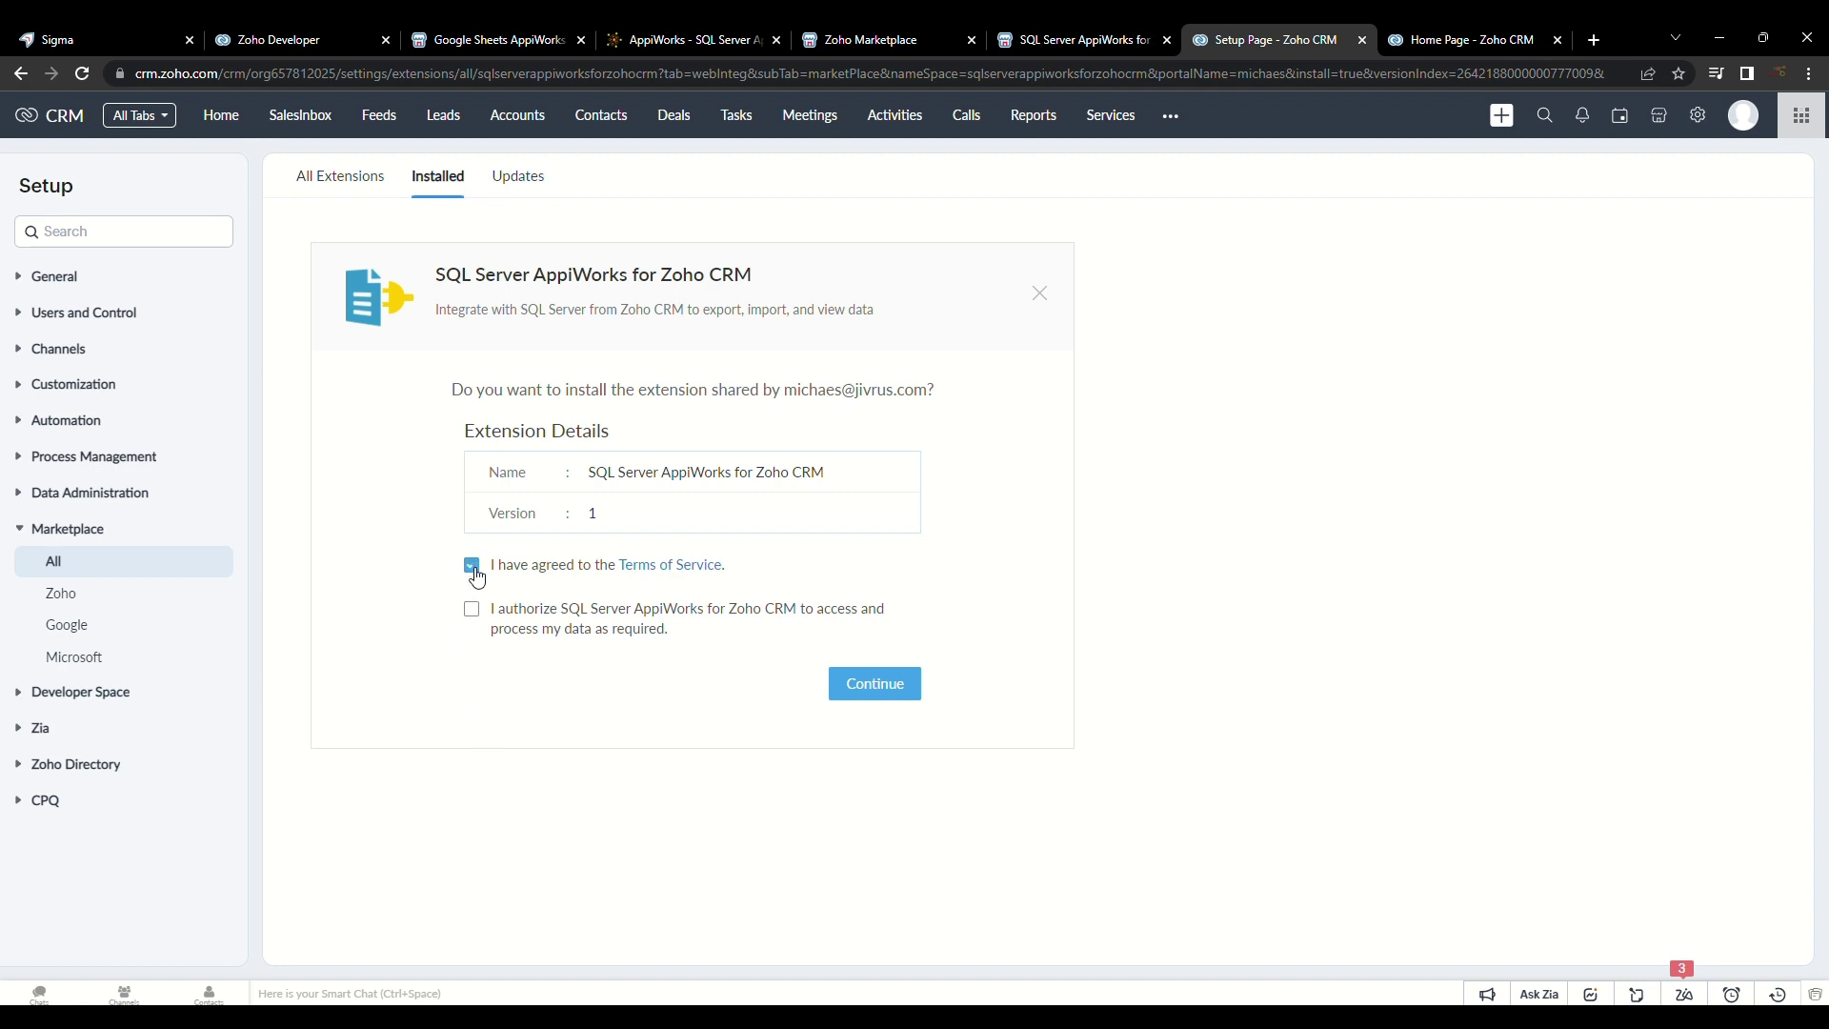
left_click(472, 610)
left_click(864, 686)
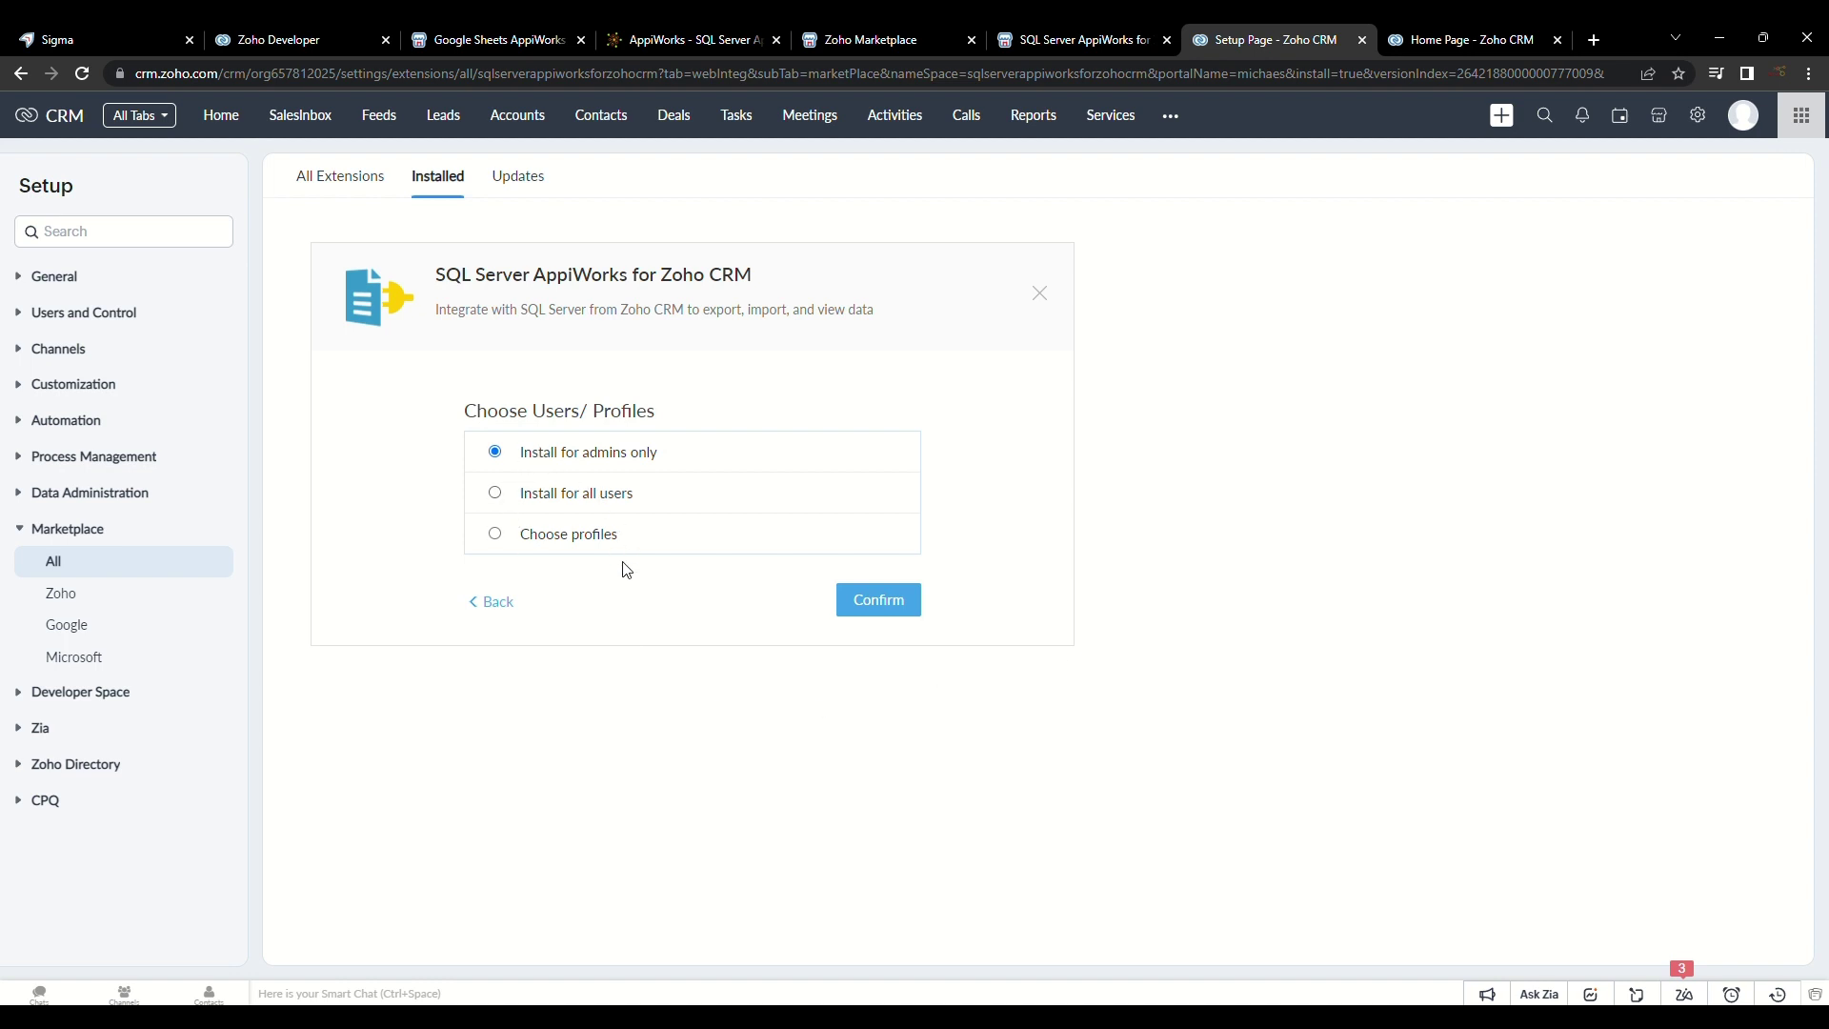
left_click(891, 612)
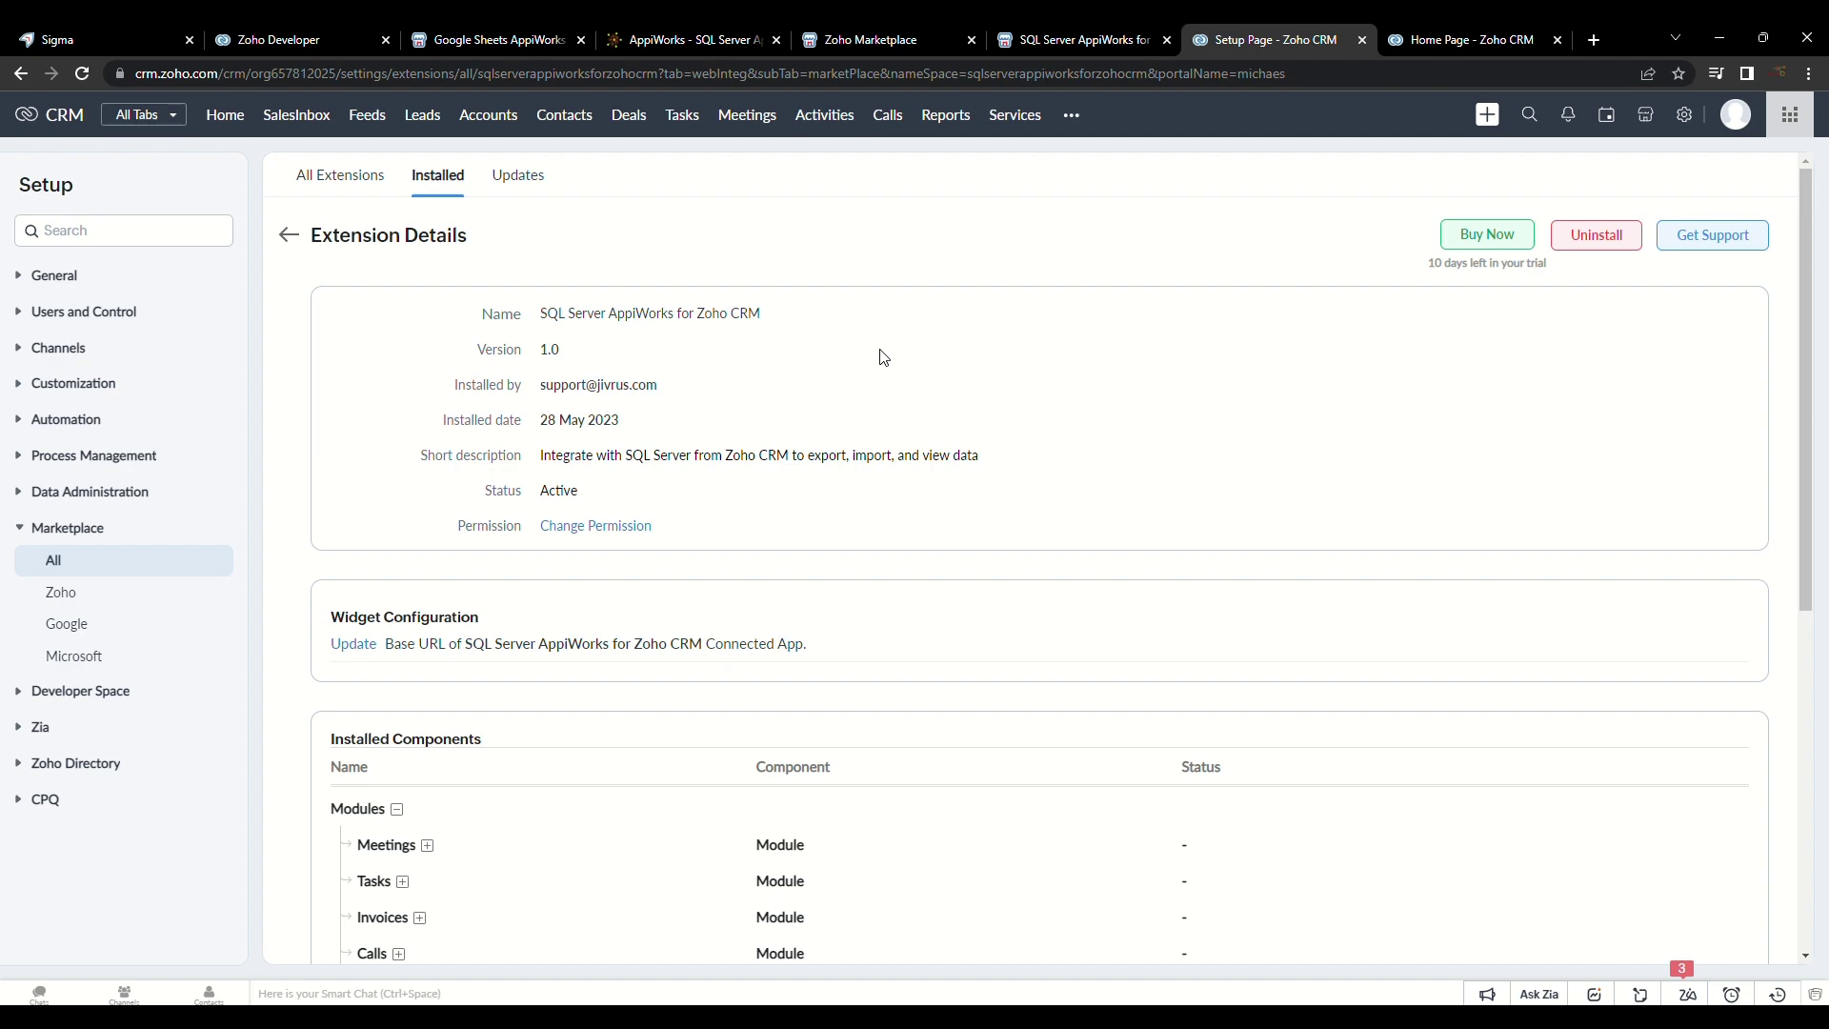
Step: Switch to the SQL Server AppiWorks module from the other-modules menu
scroll(1048, 623, "down", 2)
scroll(1048, 622, "up", 2)
left_click(1072, 115)
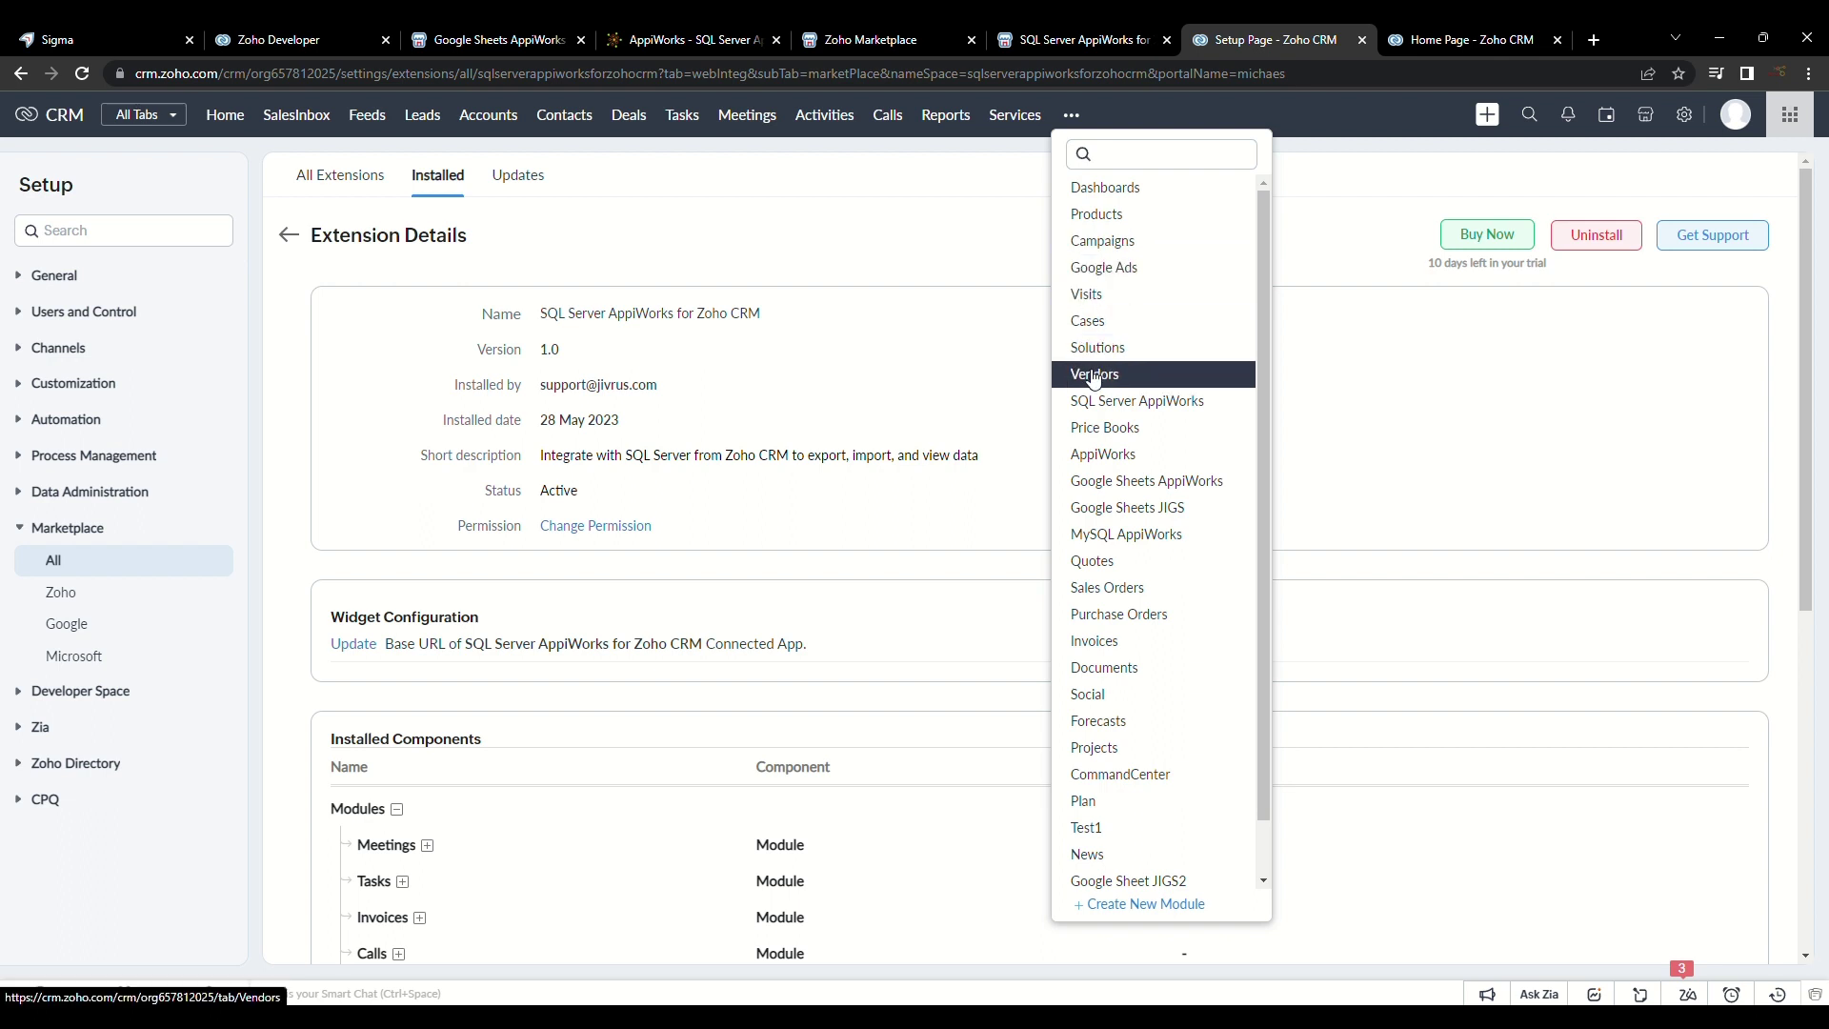
left_click(1160, 404)
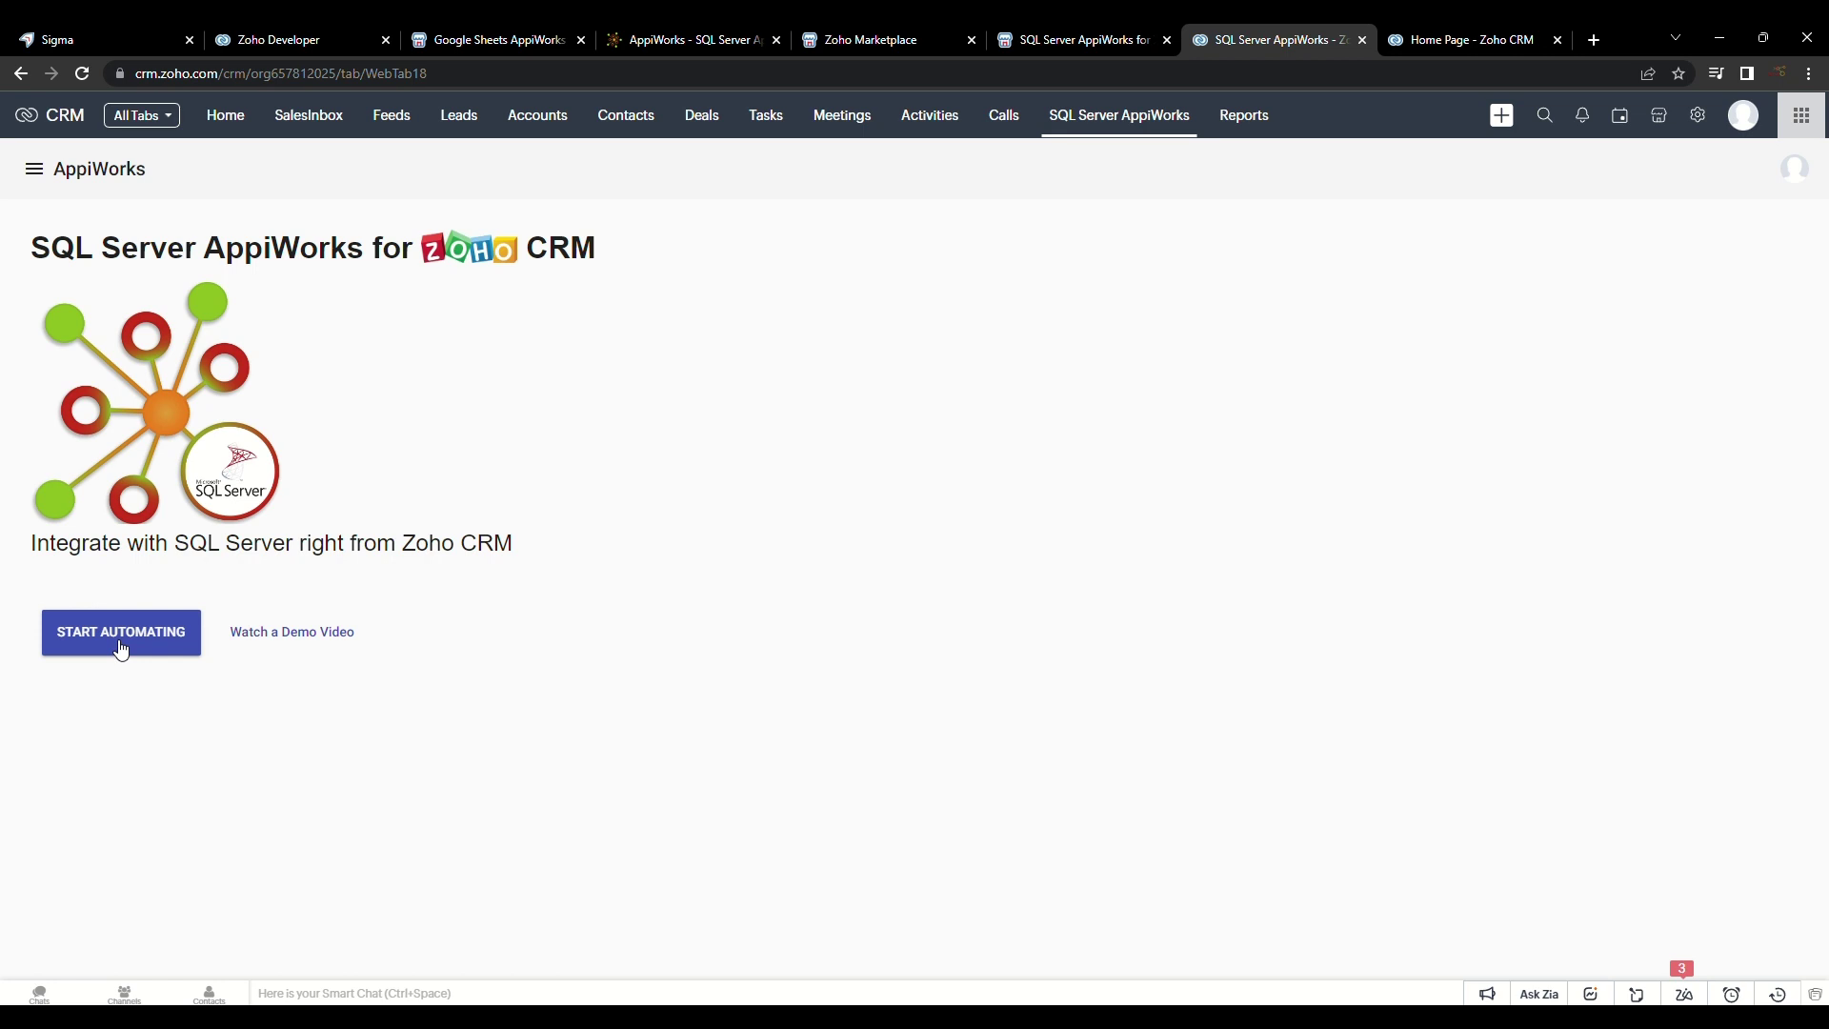
Step: Create 'Zoho CRM Connection' and authorize it for the Jivrus Technologies organization
left_click(121, 650)
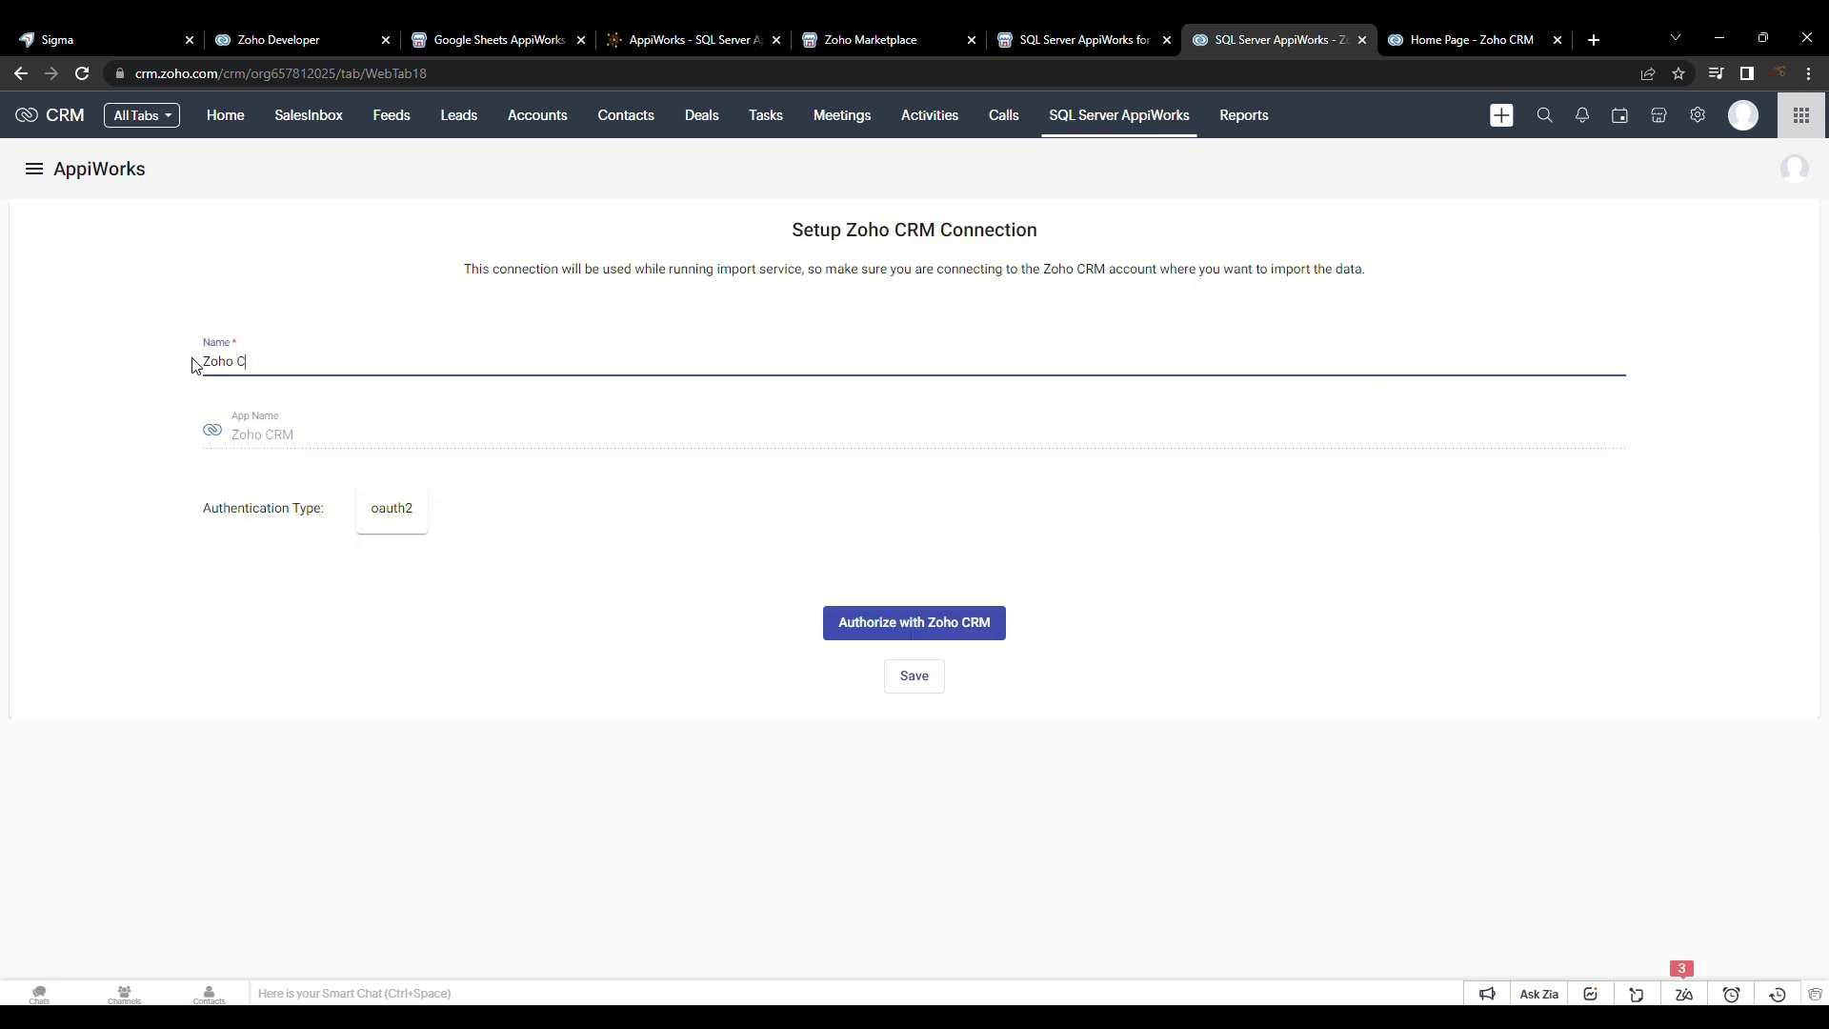
type("M Connection")
left_click(919, 624)
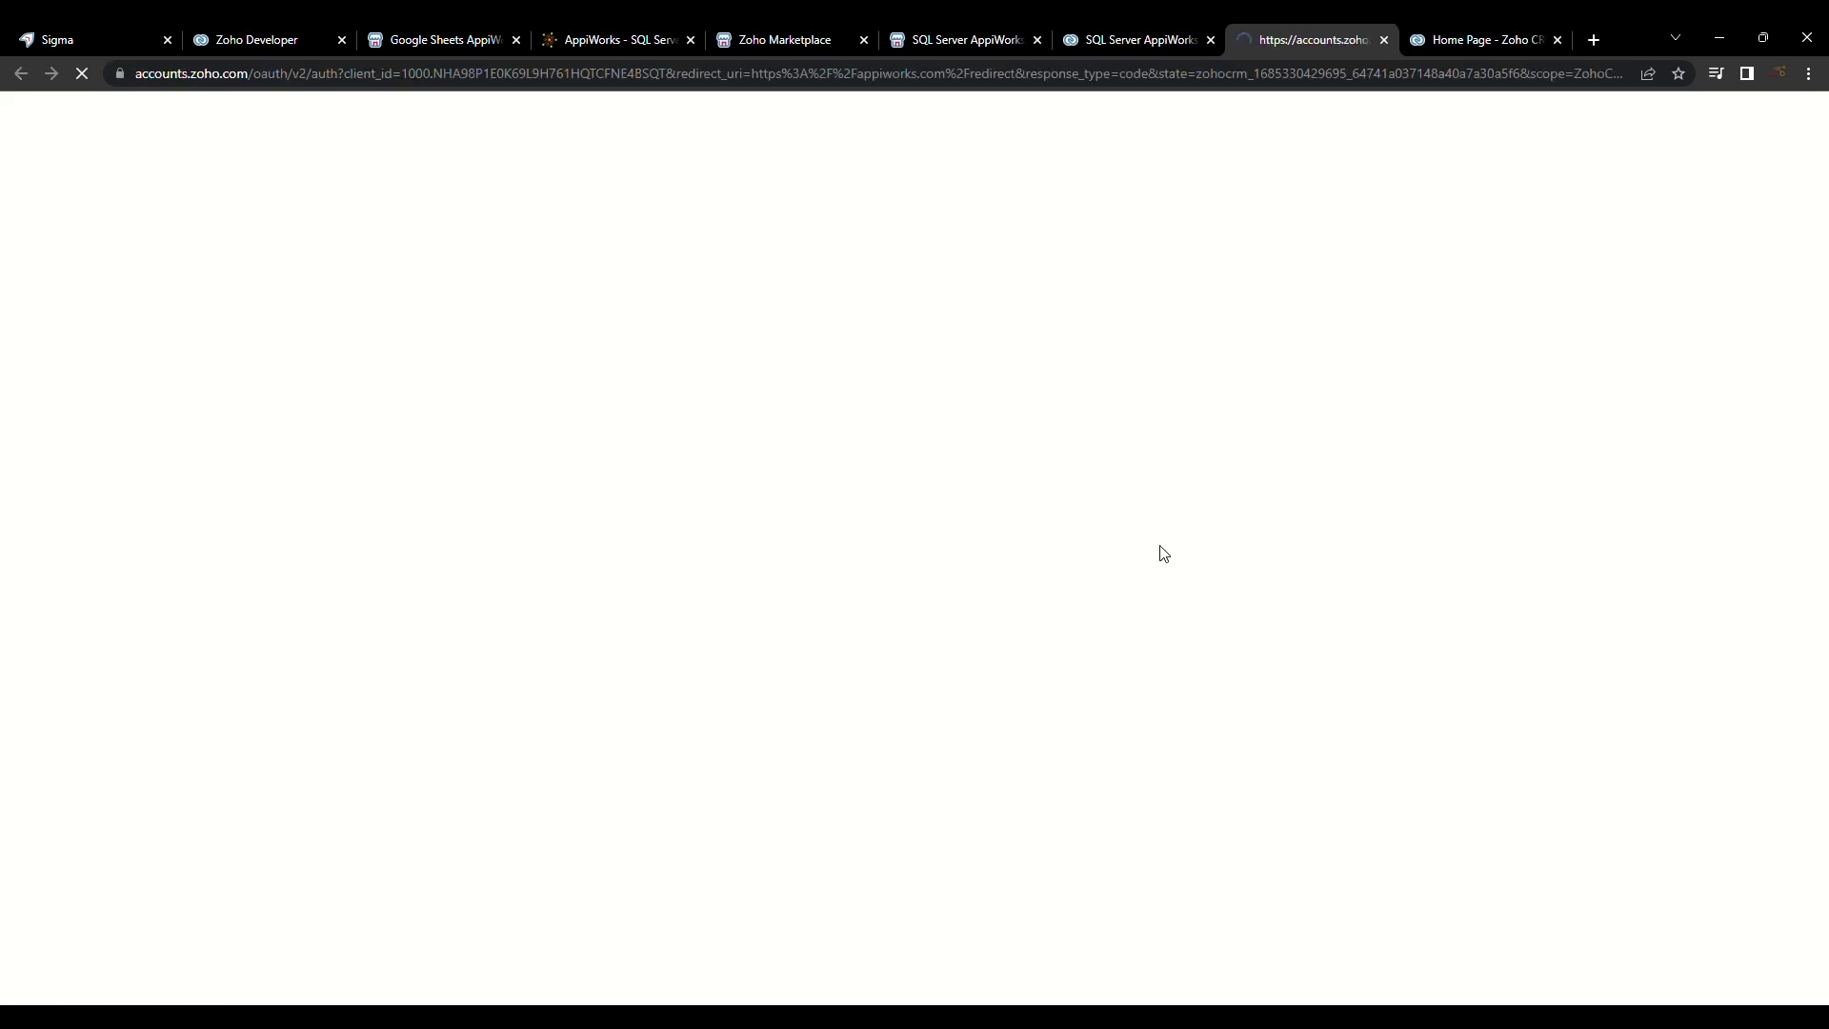
left_click(804, 449)
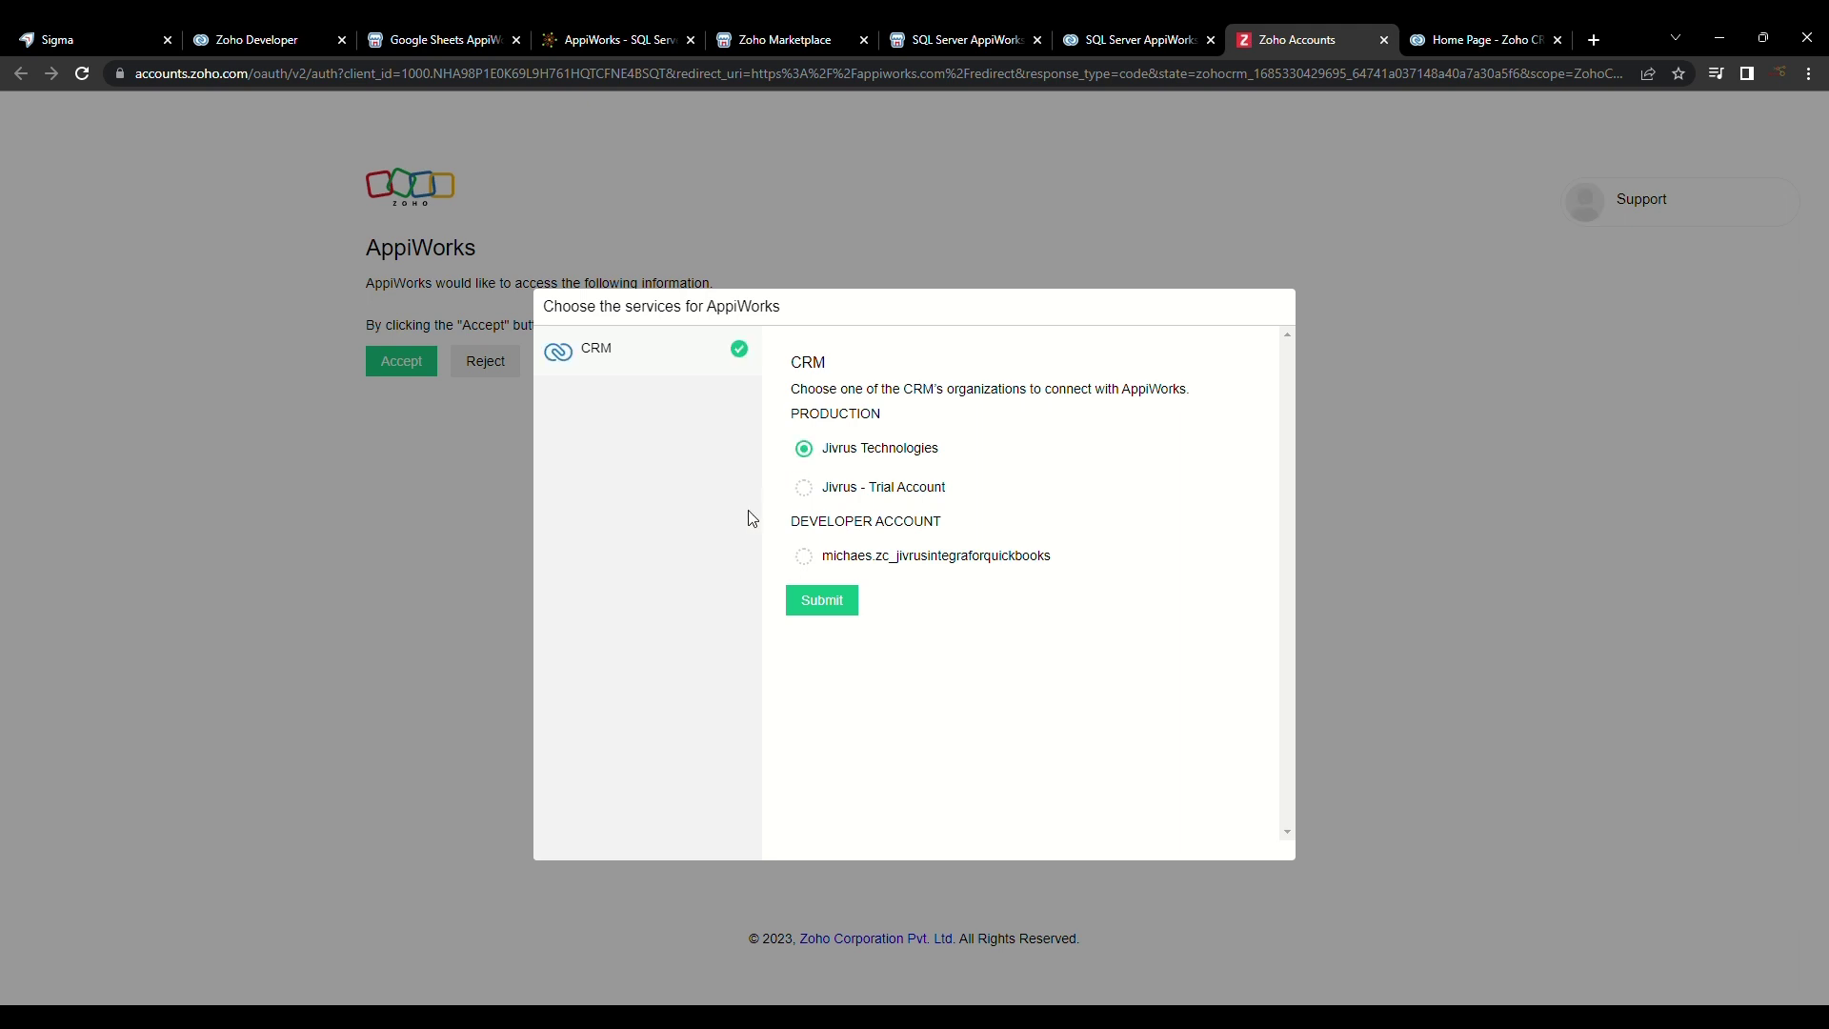
left_click(825, 600)
left_click(393, 583)
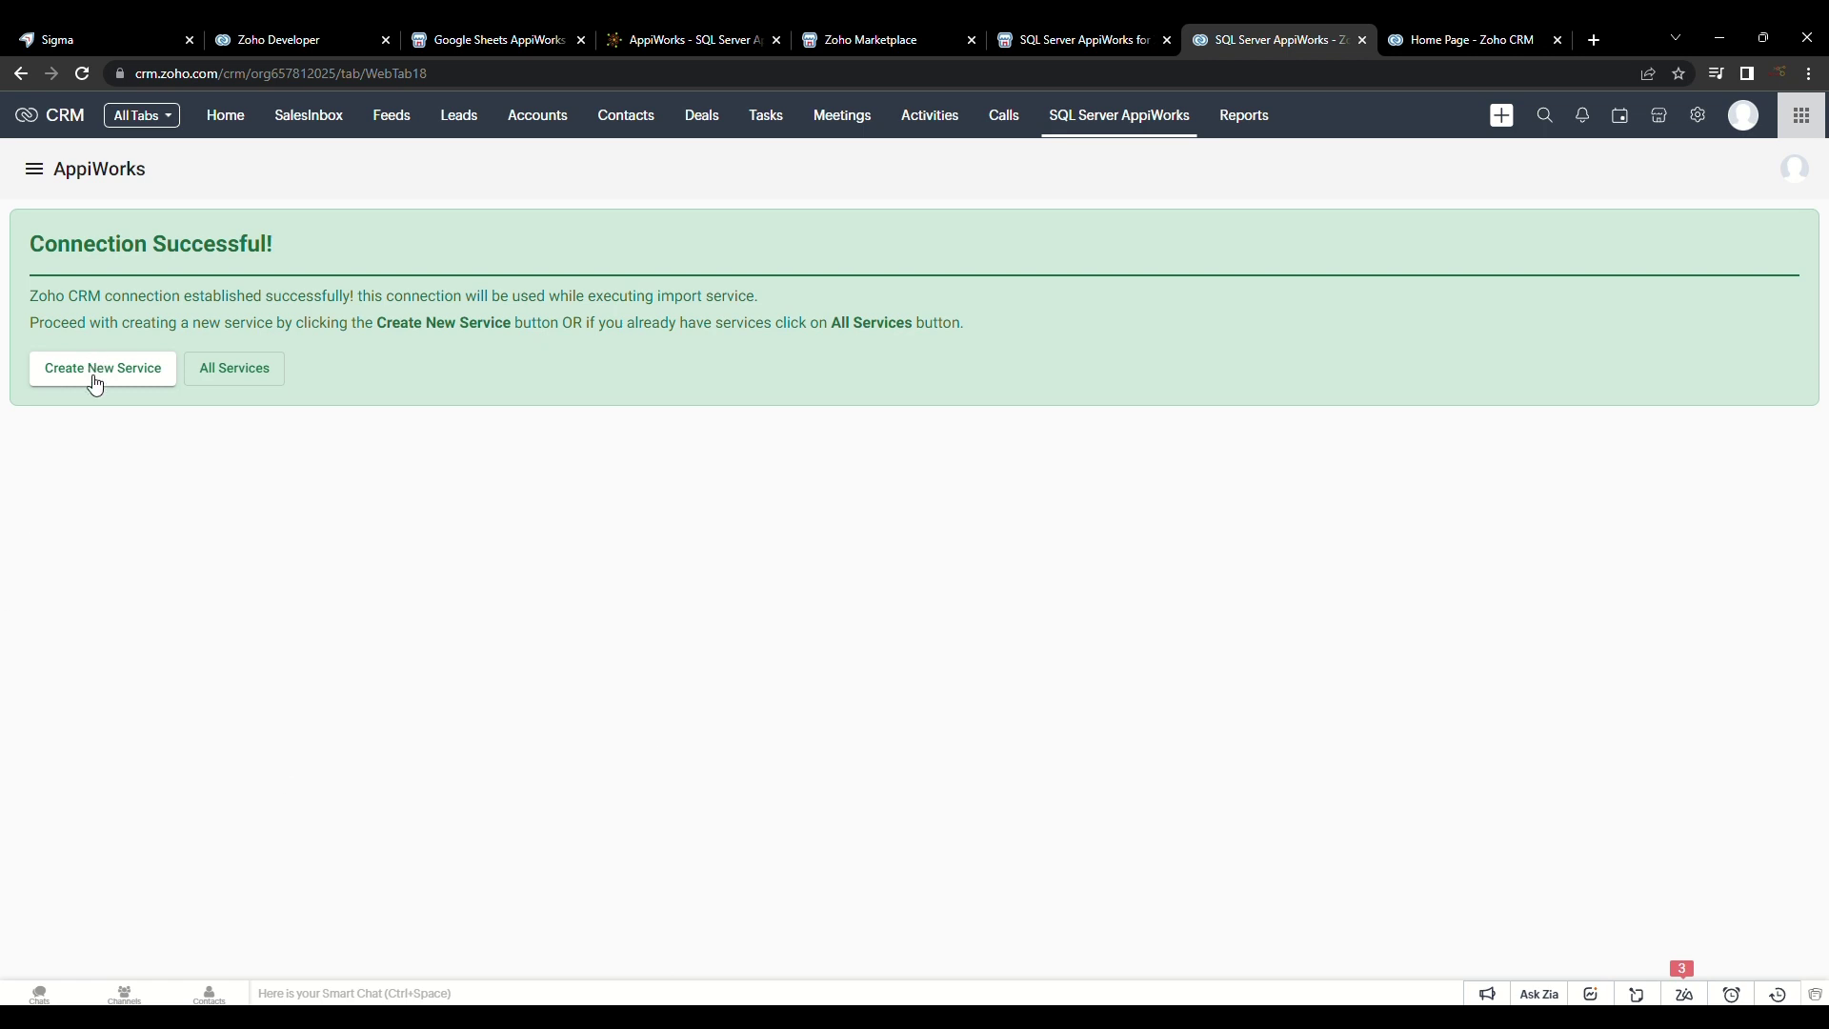
left_click(95, 384)
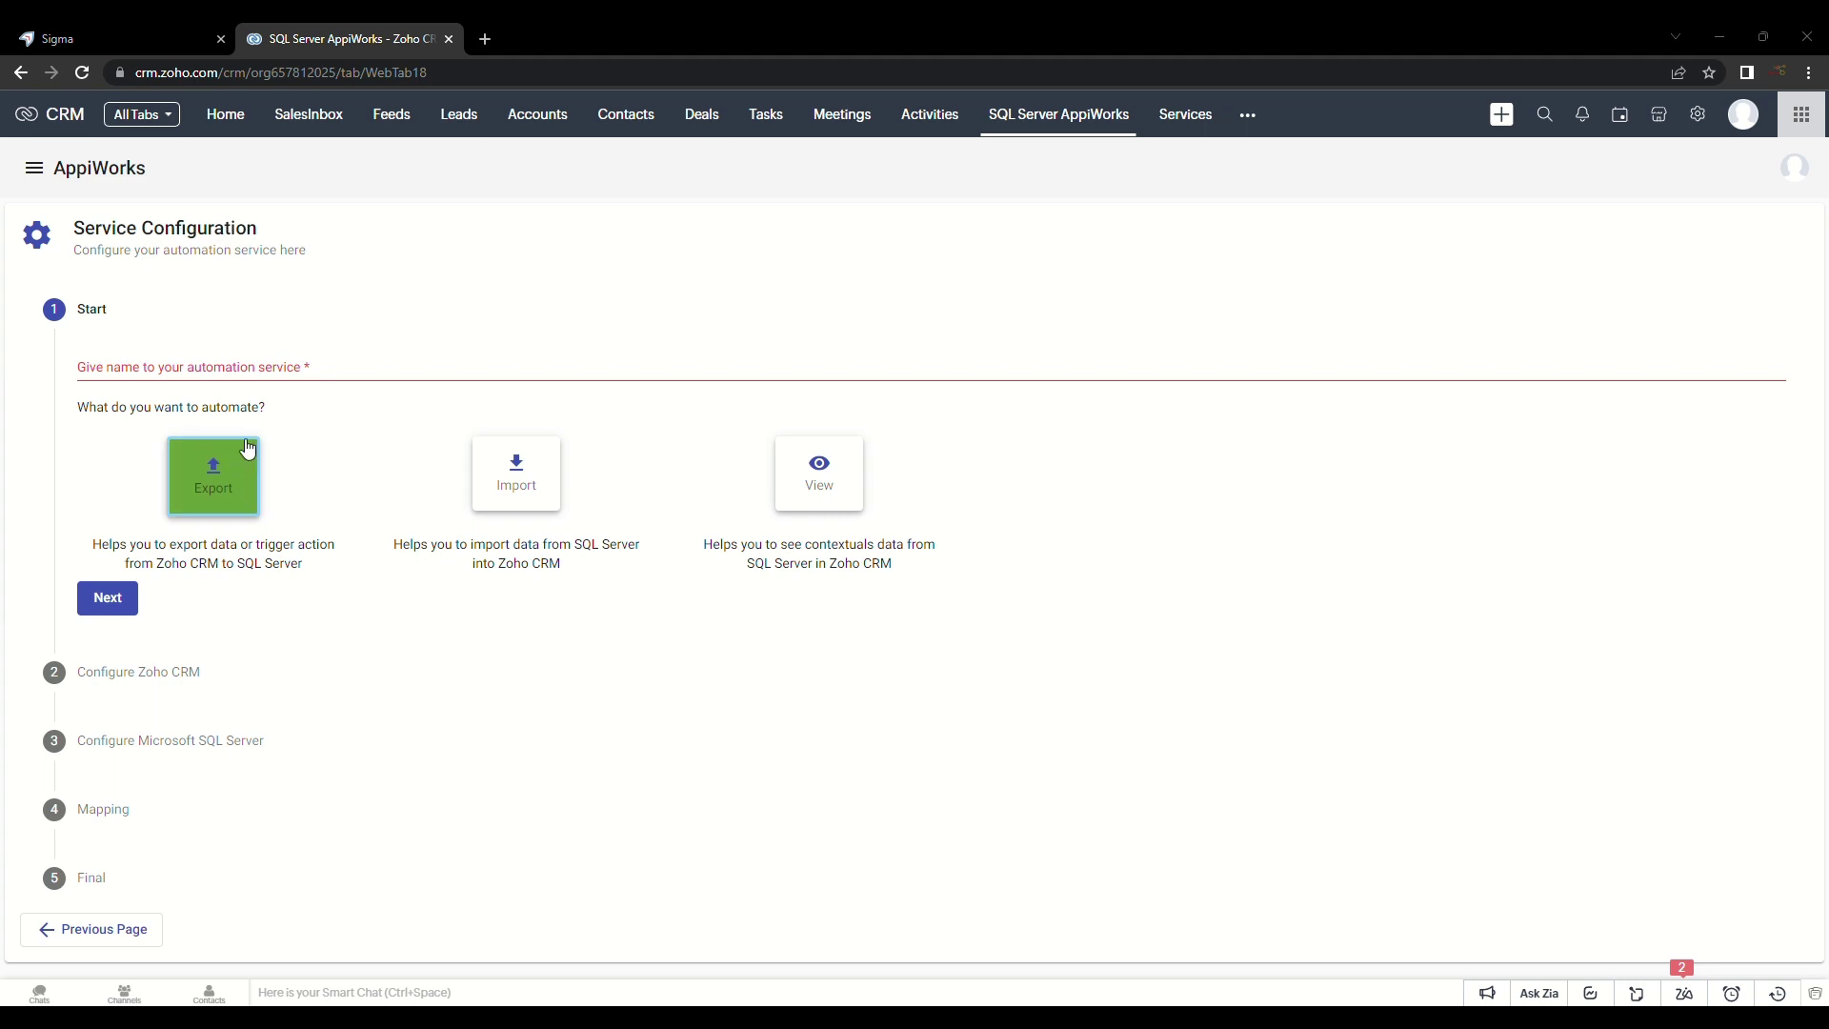
Step: Create an Export service named EXPORT with Contacts as its Zoho CRM module
left_click(150, 367)
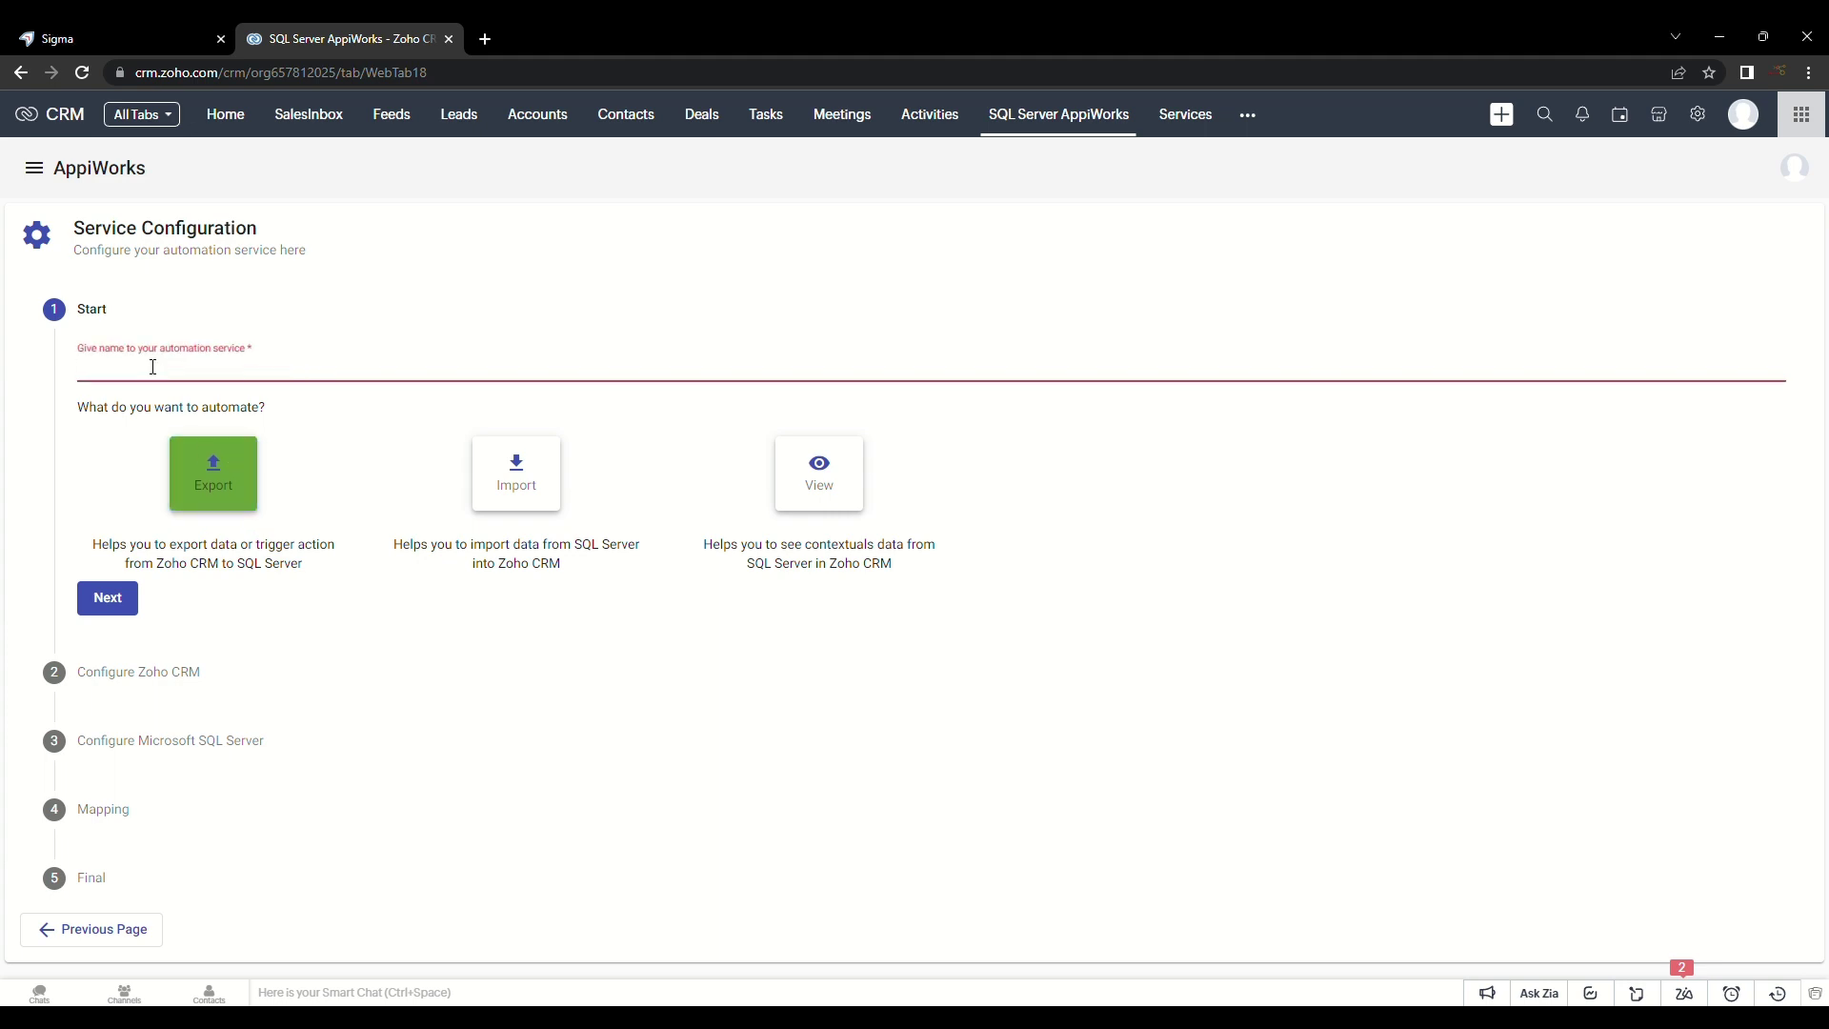
type("EXPORT CONTACTS")
left_click(111, 598)
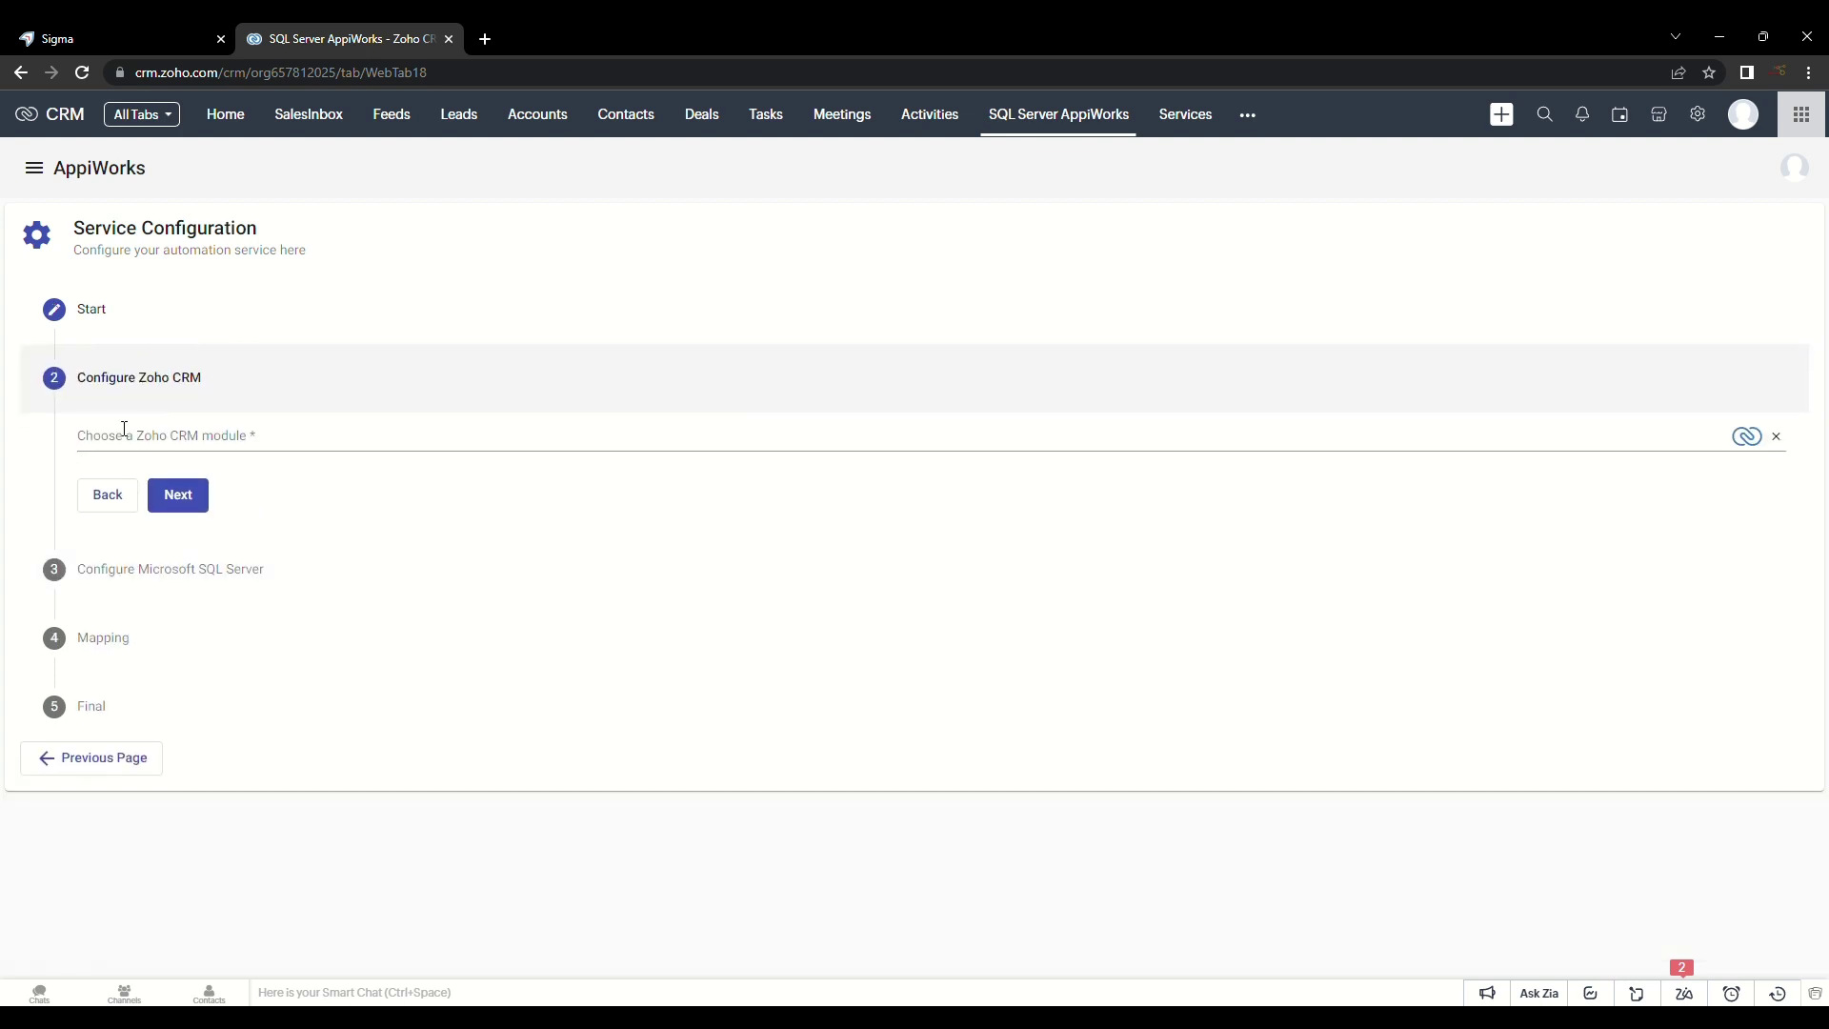
left_click(147, 443)
scroll(162, 514, "down", 2)
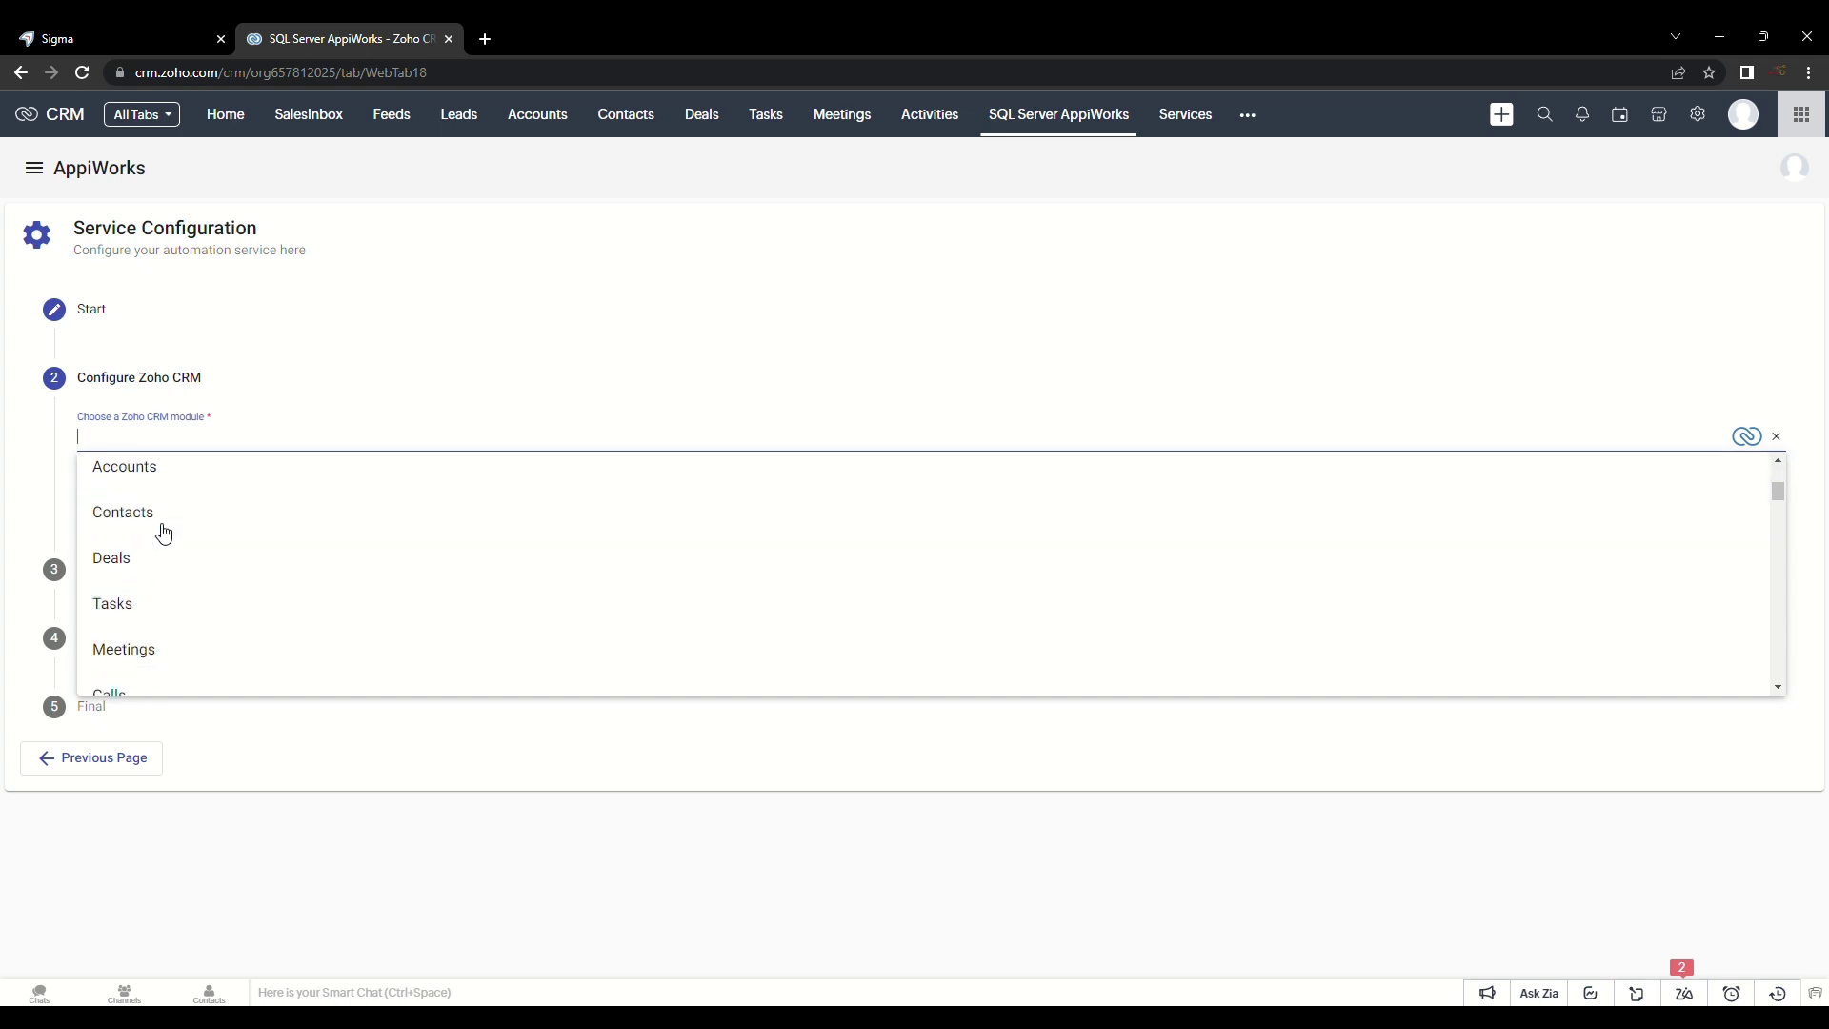
left_click(123, 515)
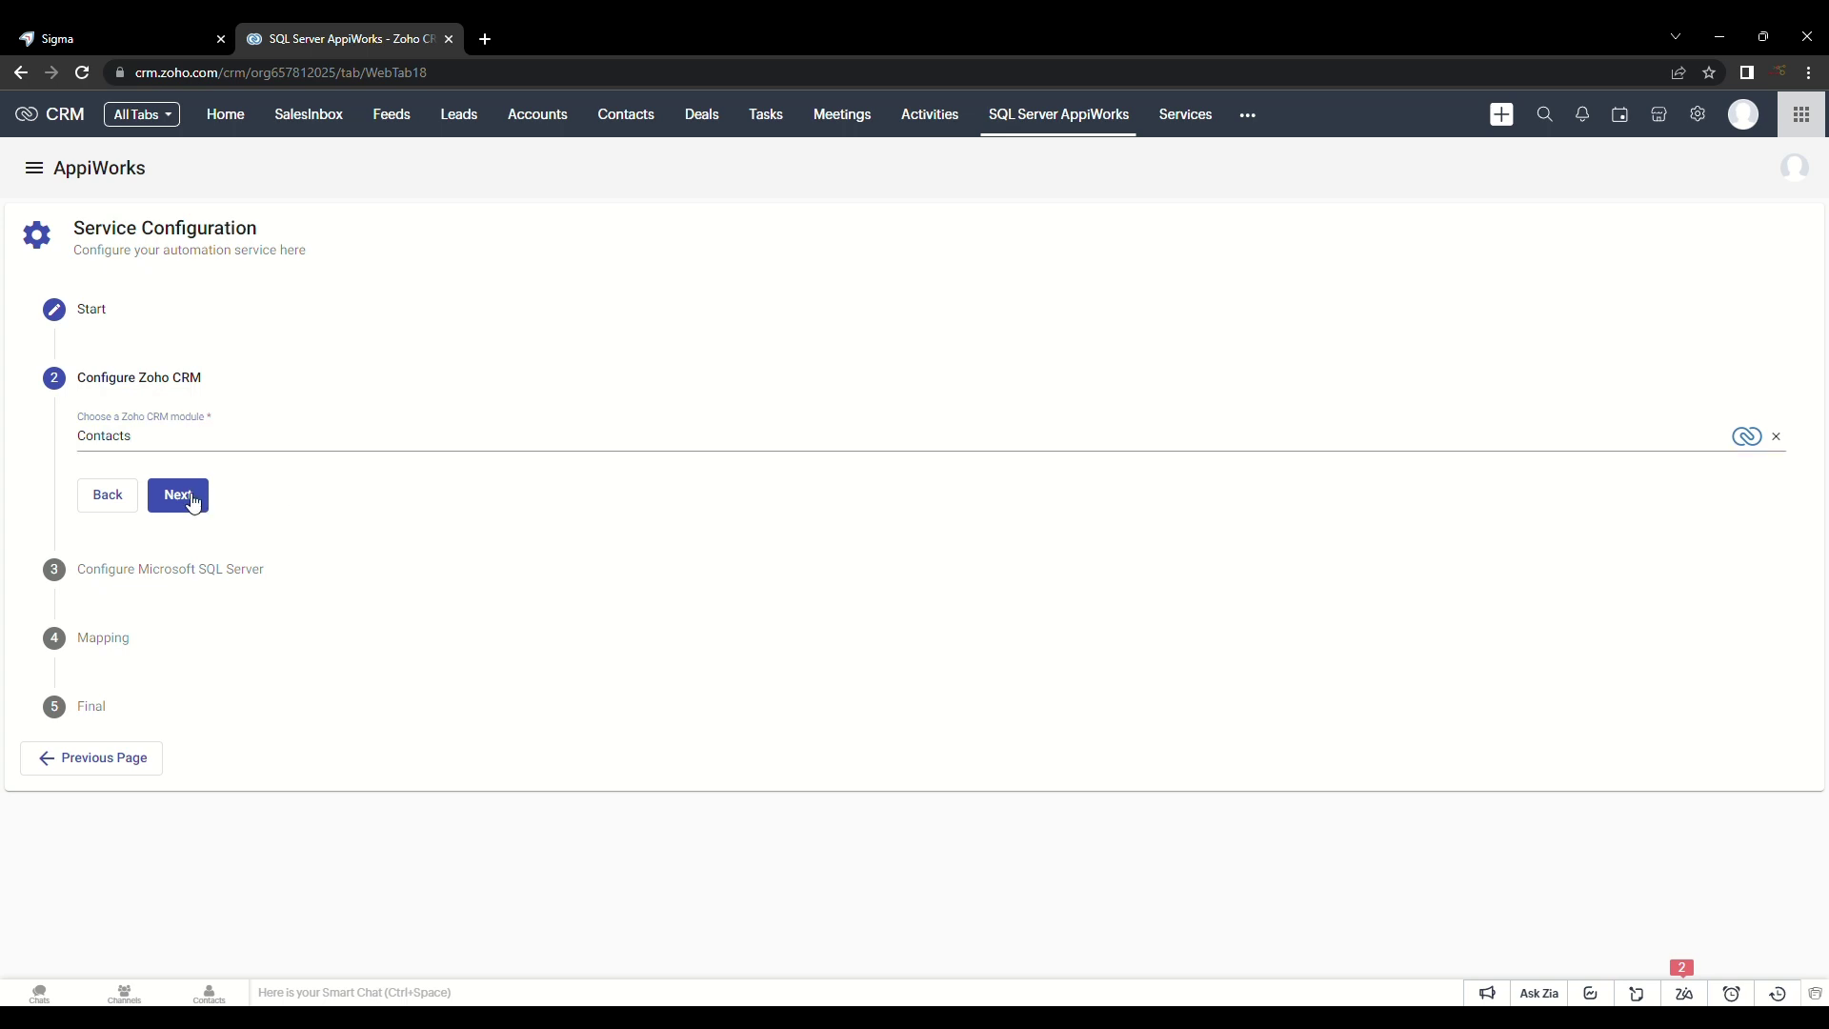
left_click(190, 497)
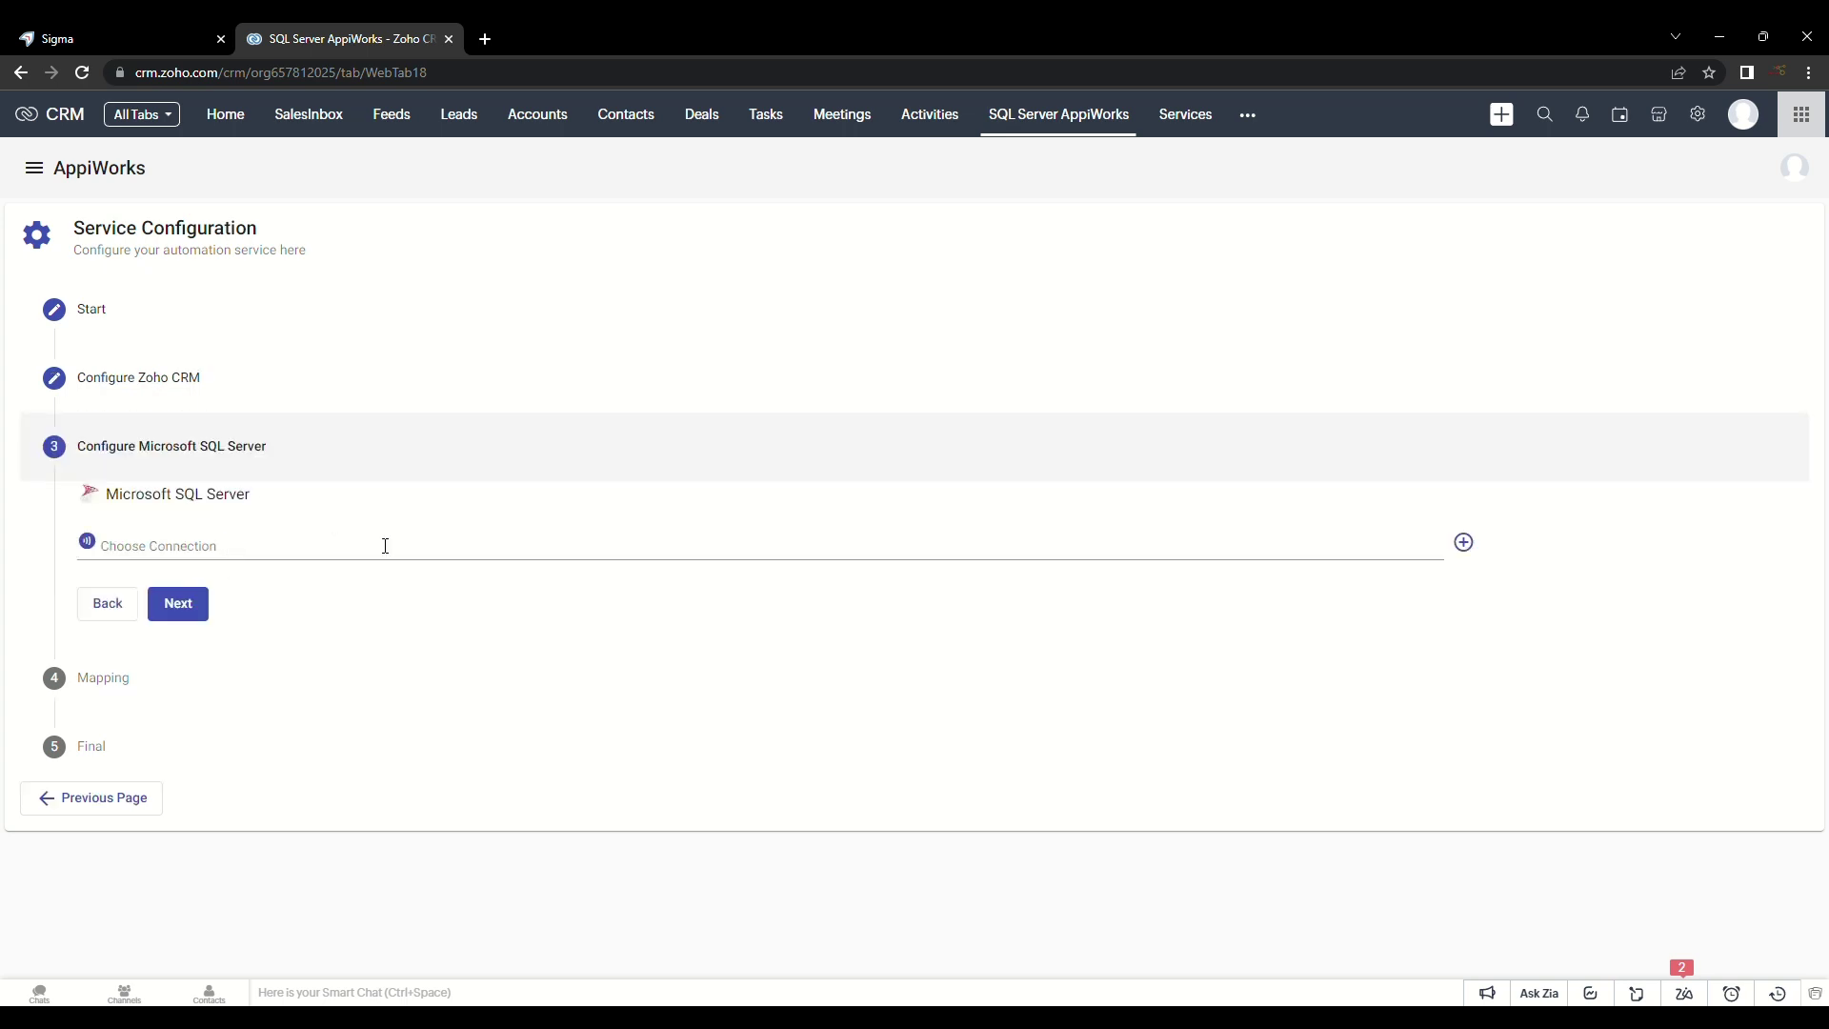
Step: Add a new SQL Server connection with the database user name and password, and connect
left_click(463, 545)
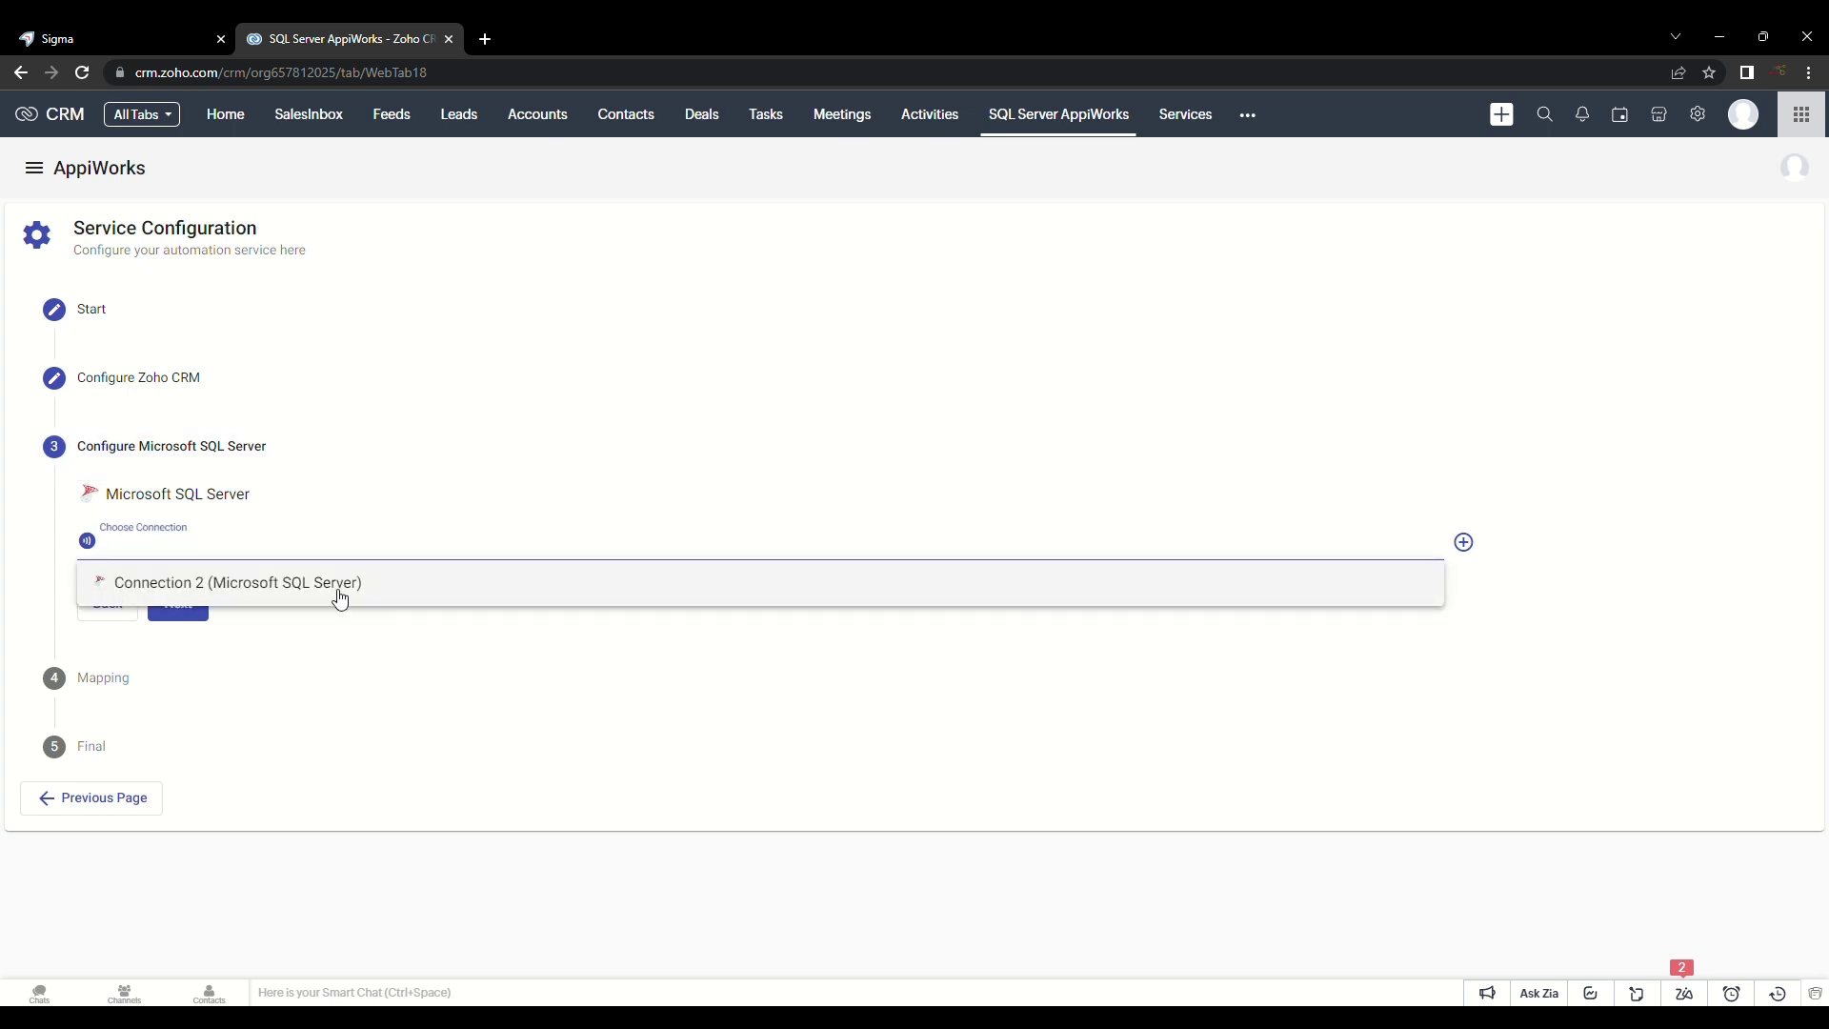
left_click(340, 521)
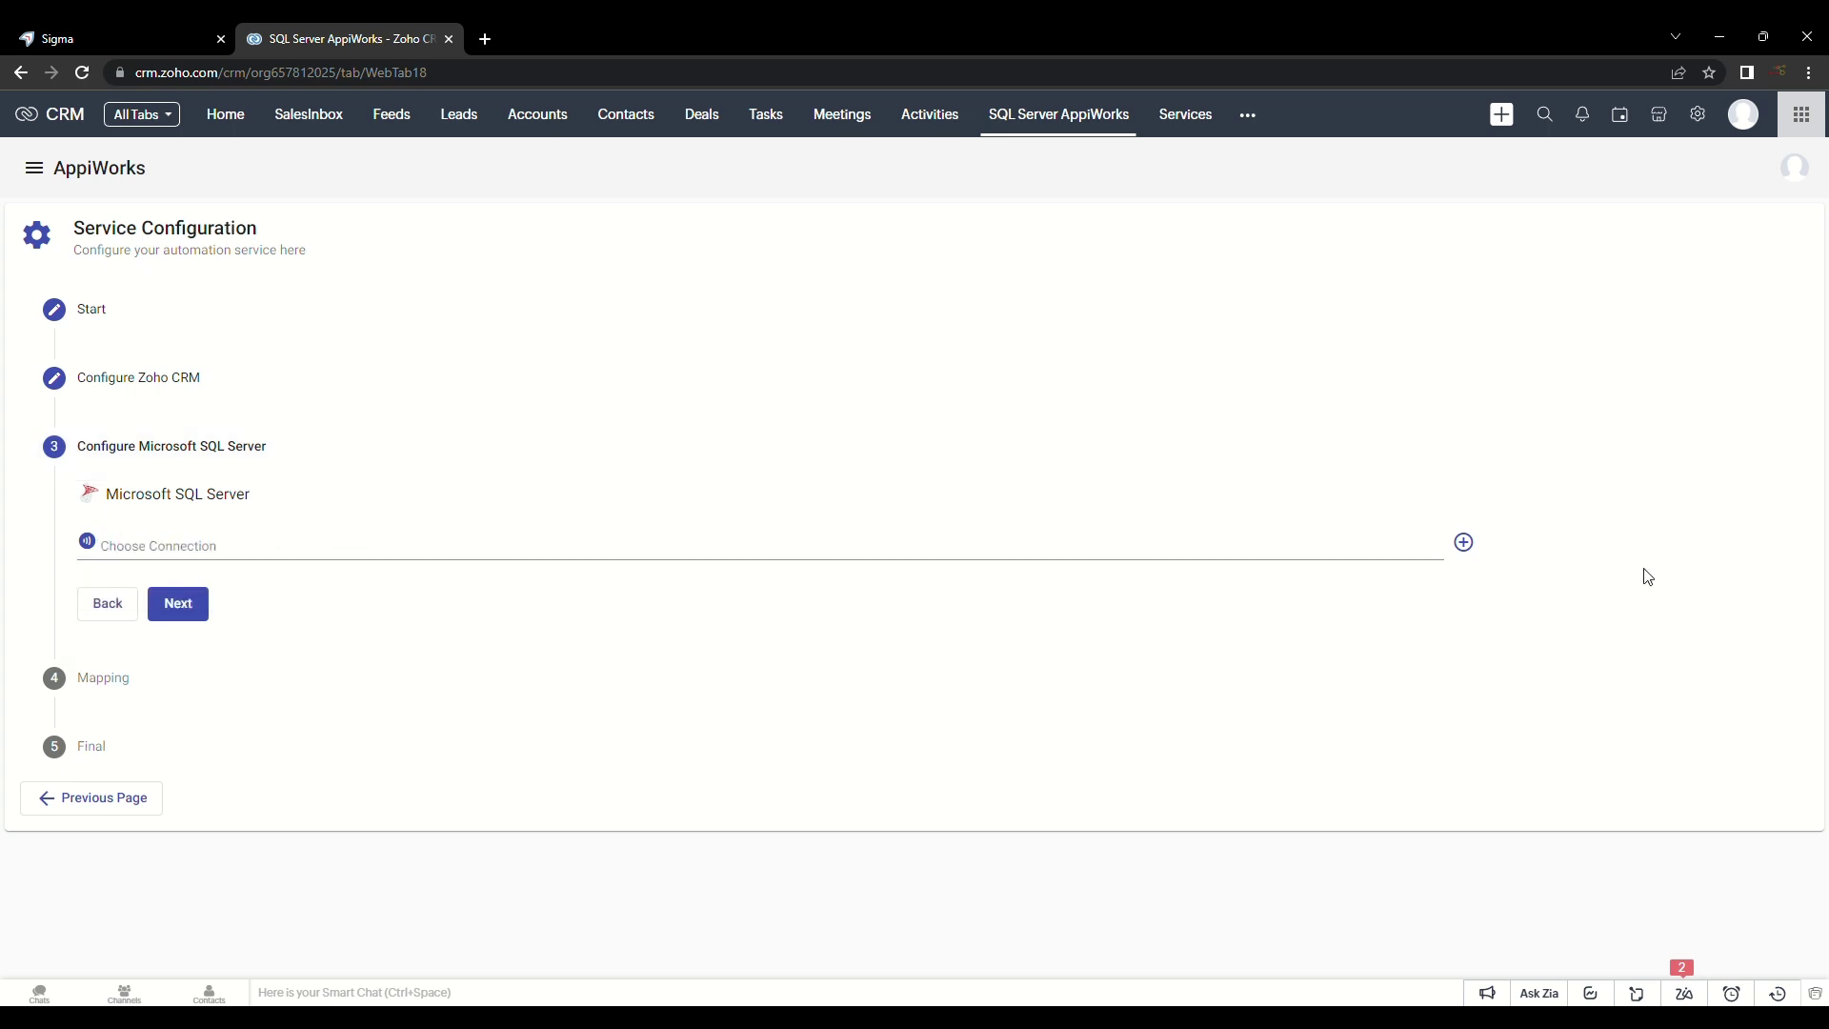
left_click(1466, 544)
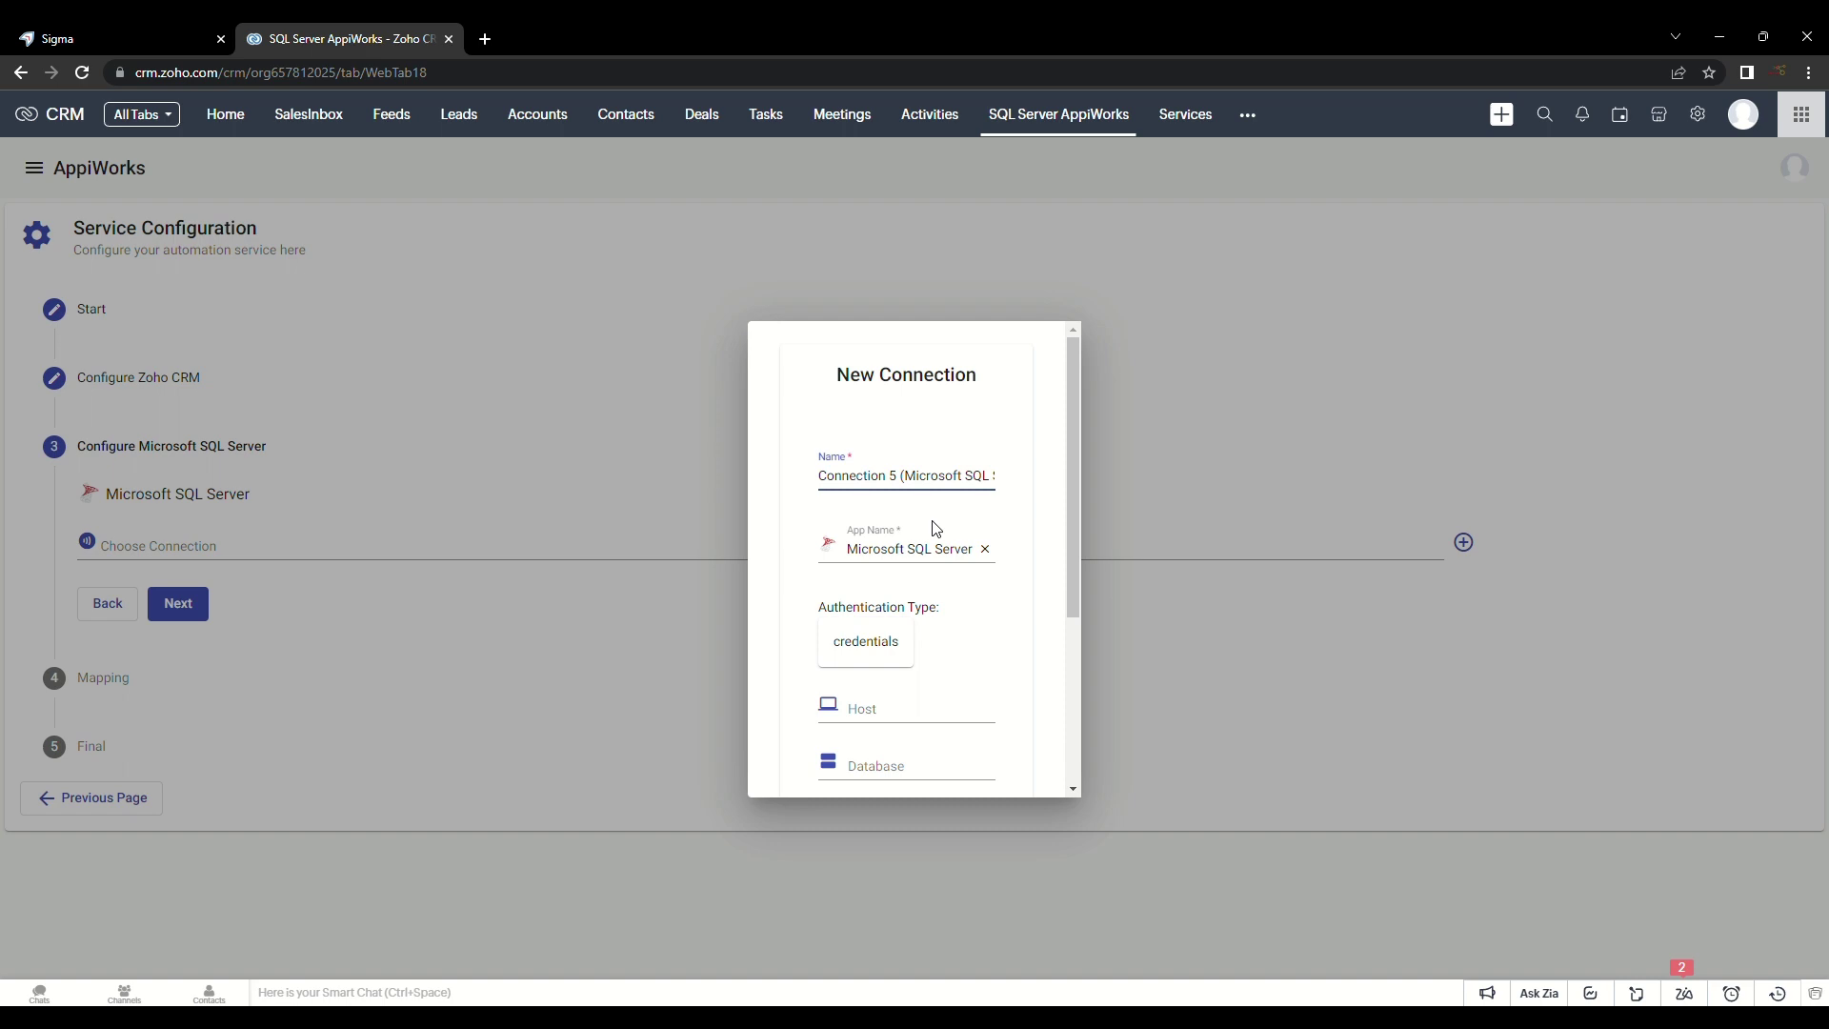
scroll(951, 520, "down", 2)
scroll(907, 519, "down", 1)
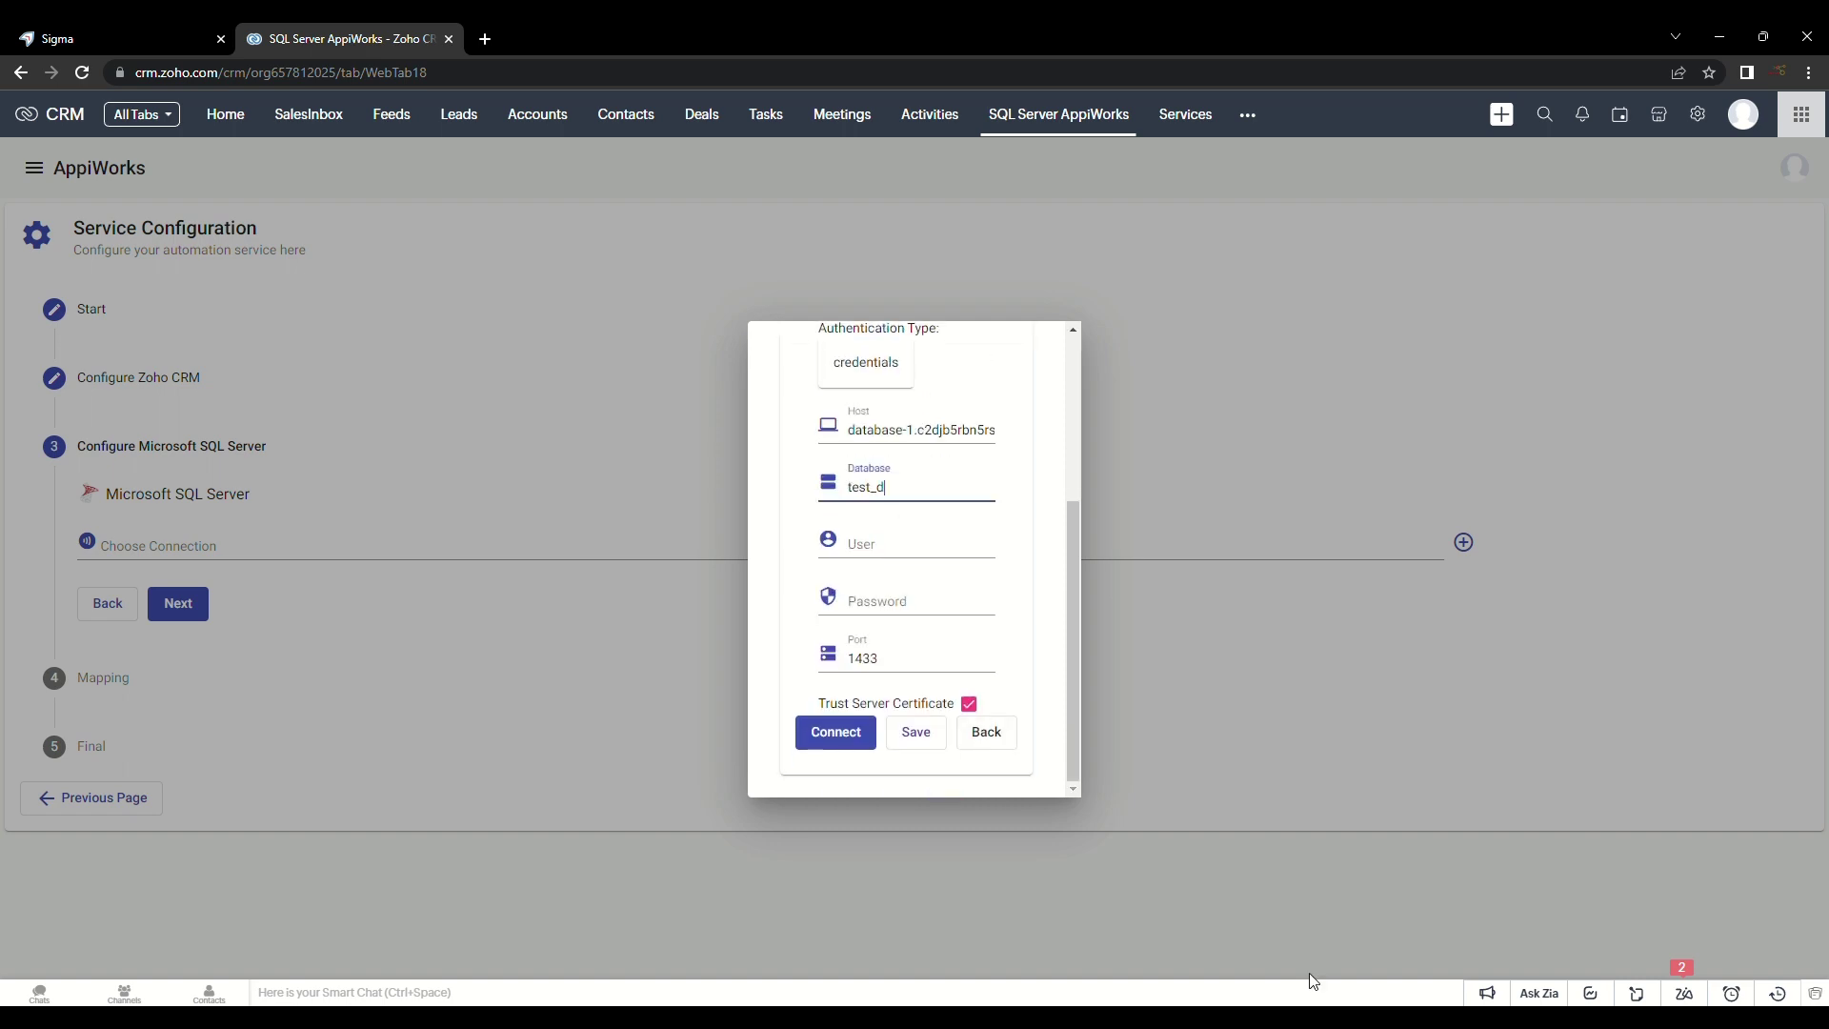
left_click(907, 540)
left_click(953, 621)
left_click(853, 734)
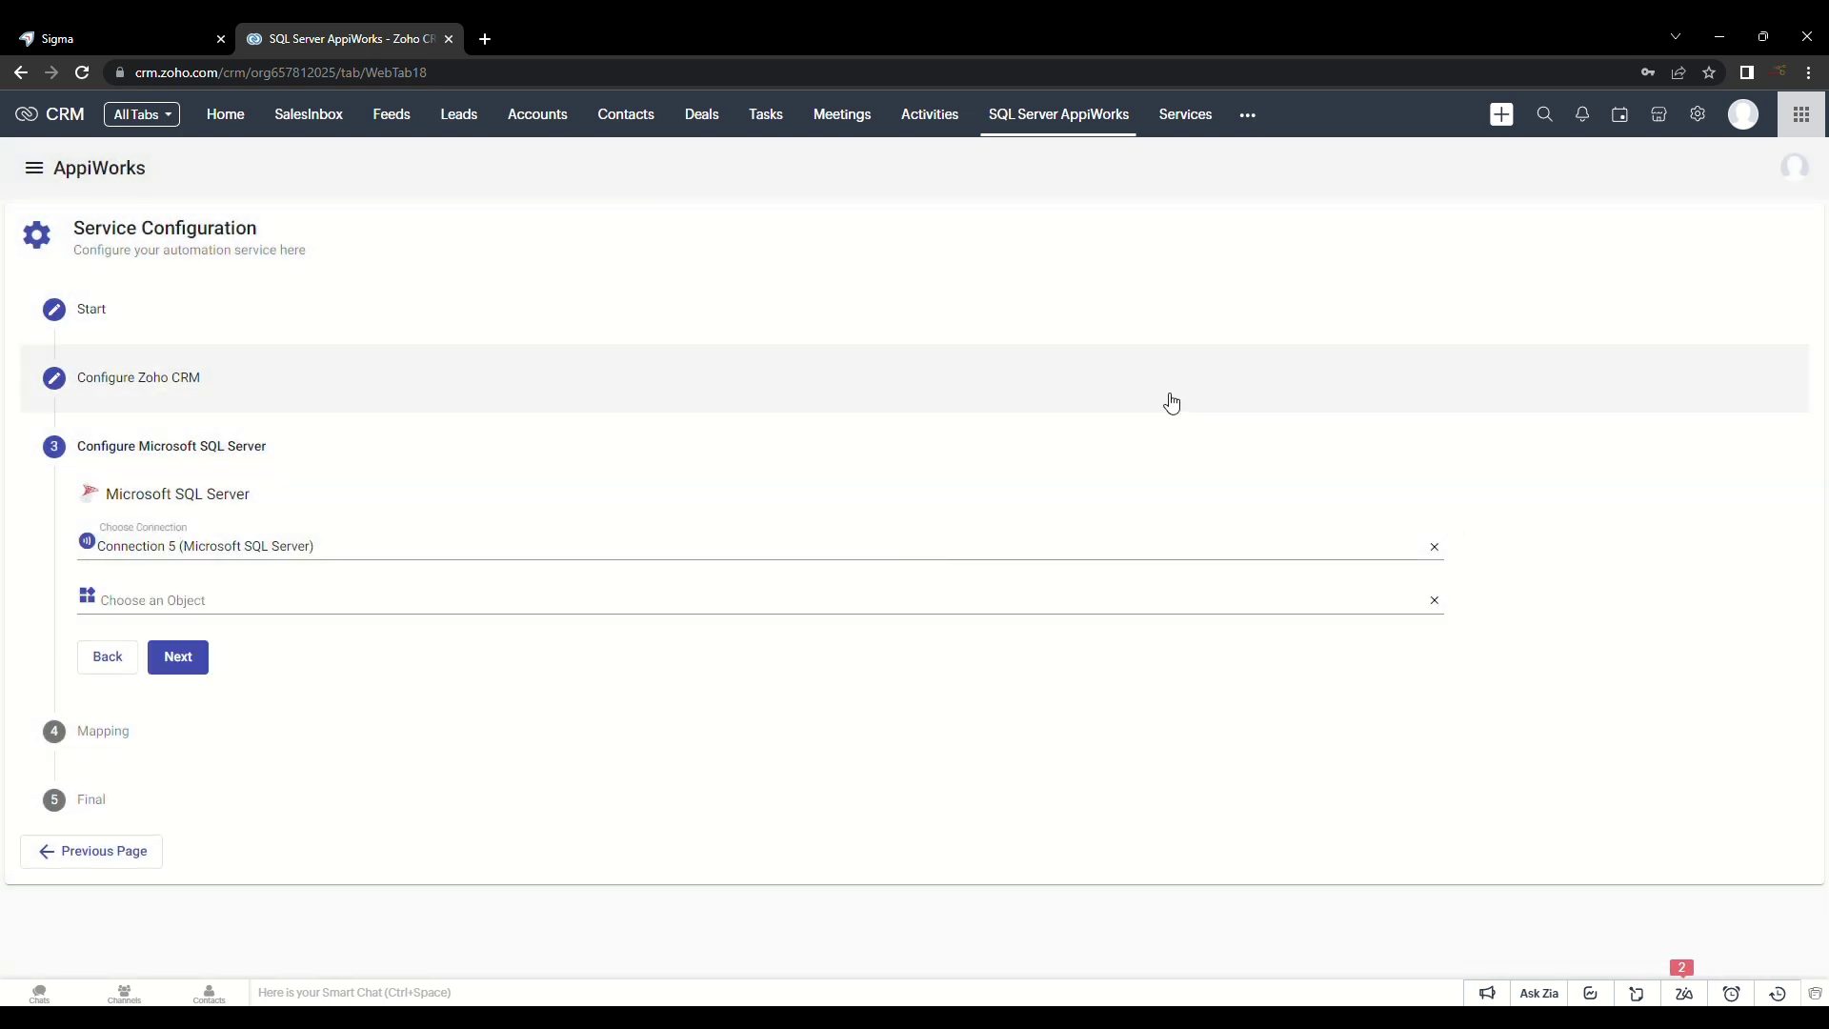
Step: Target the Contacts table with the Create action and continue to field mapping
left_click(335, 606)
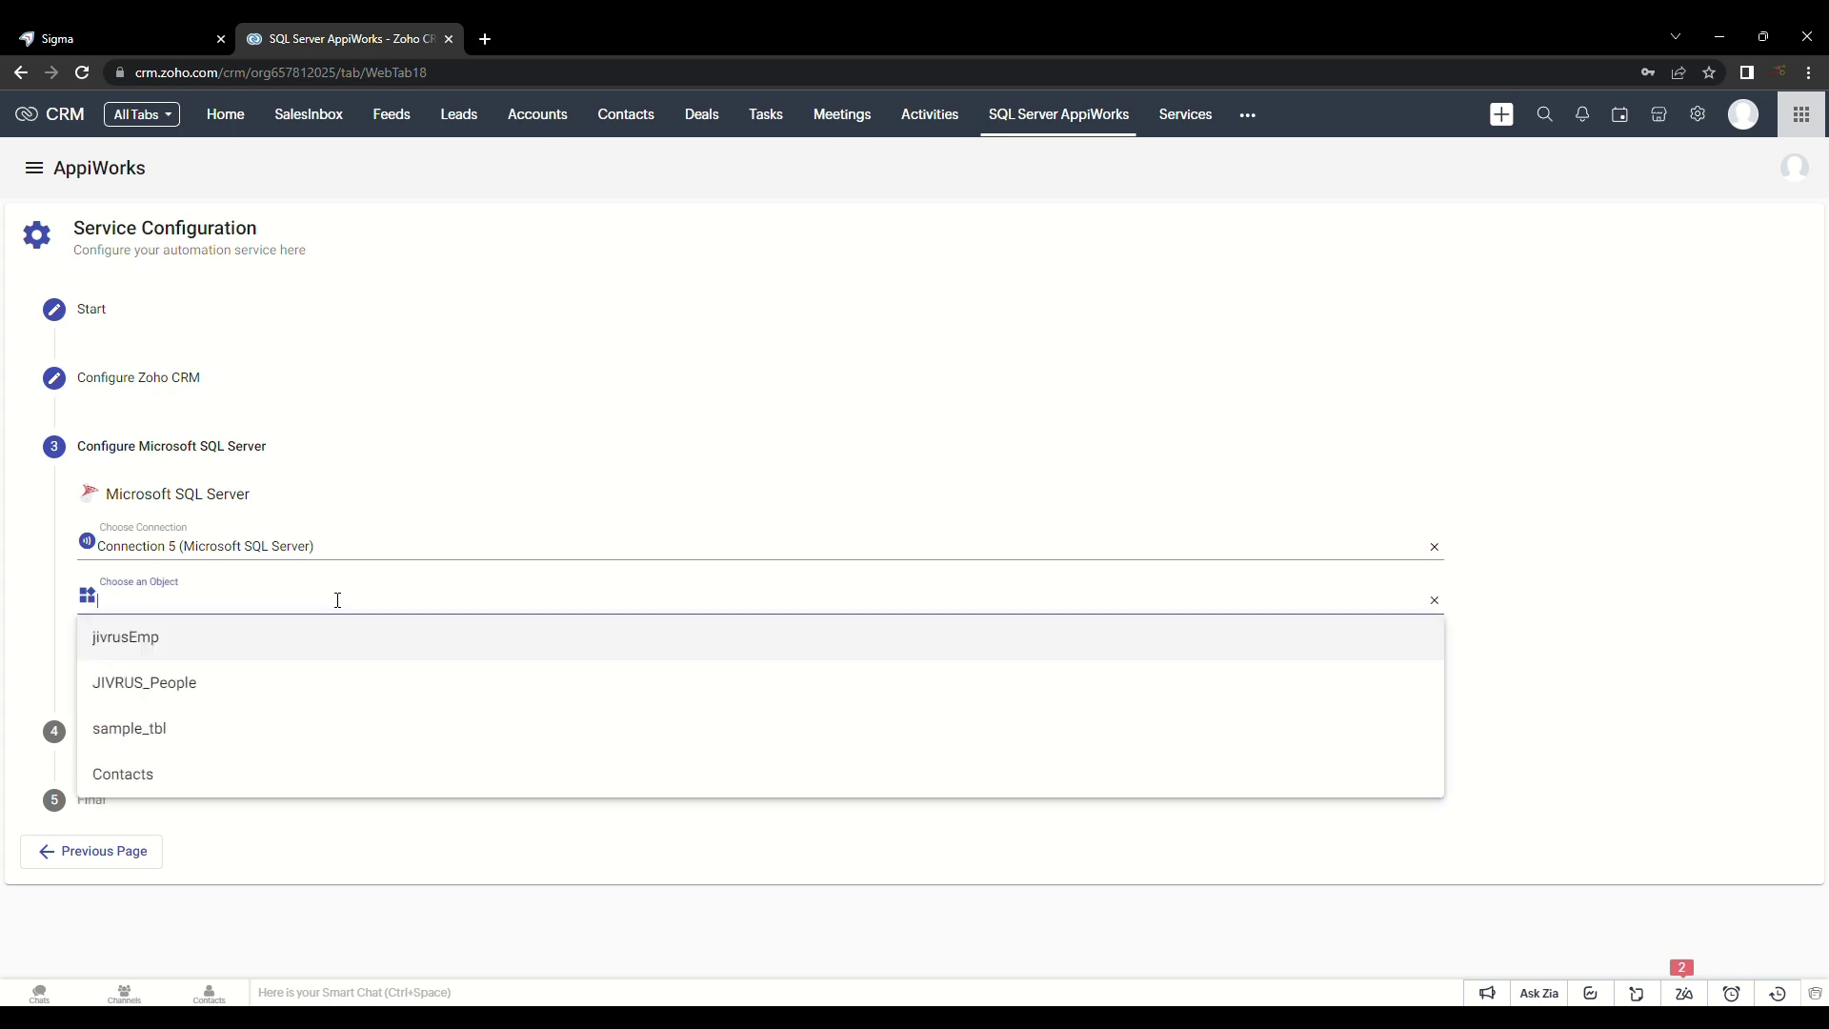
left_click(196, 767)
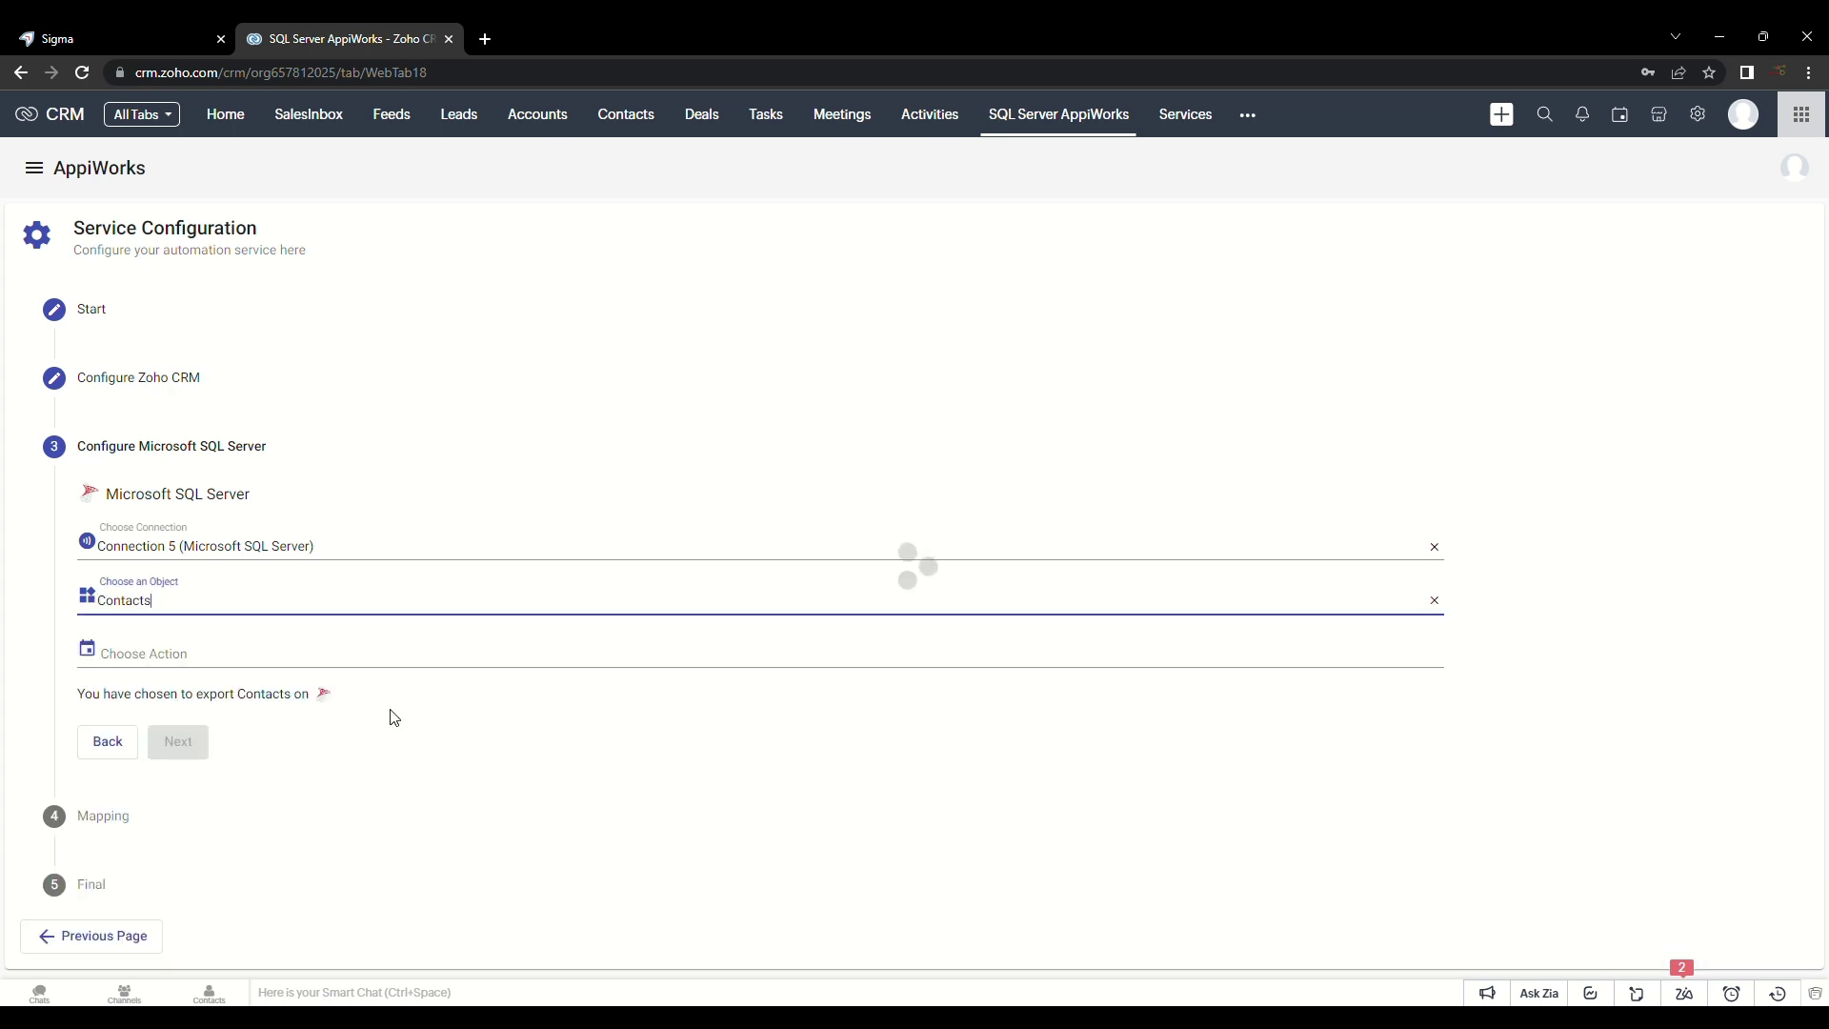
left_click(237, 653)
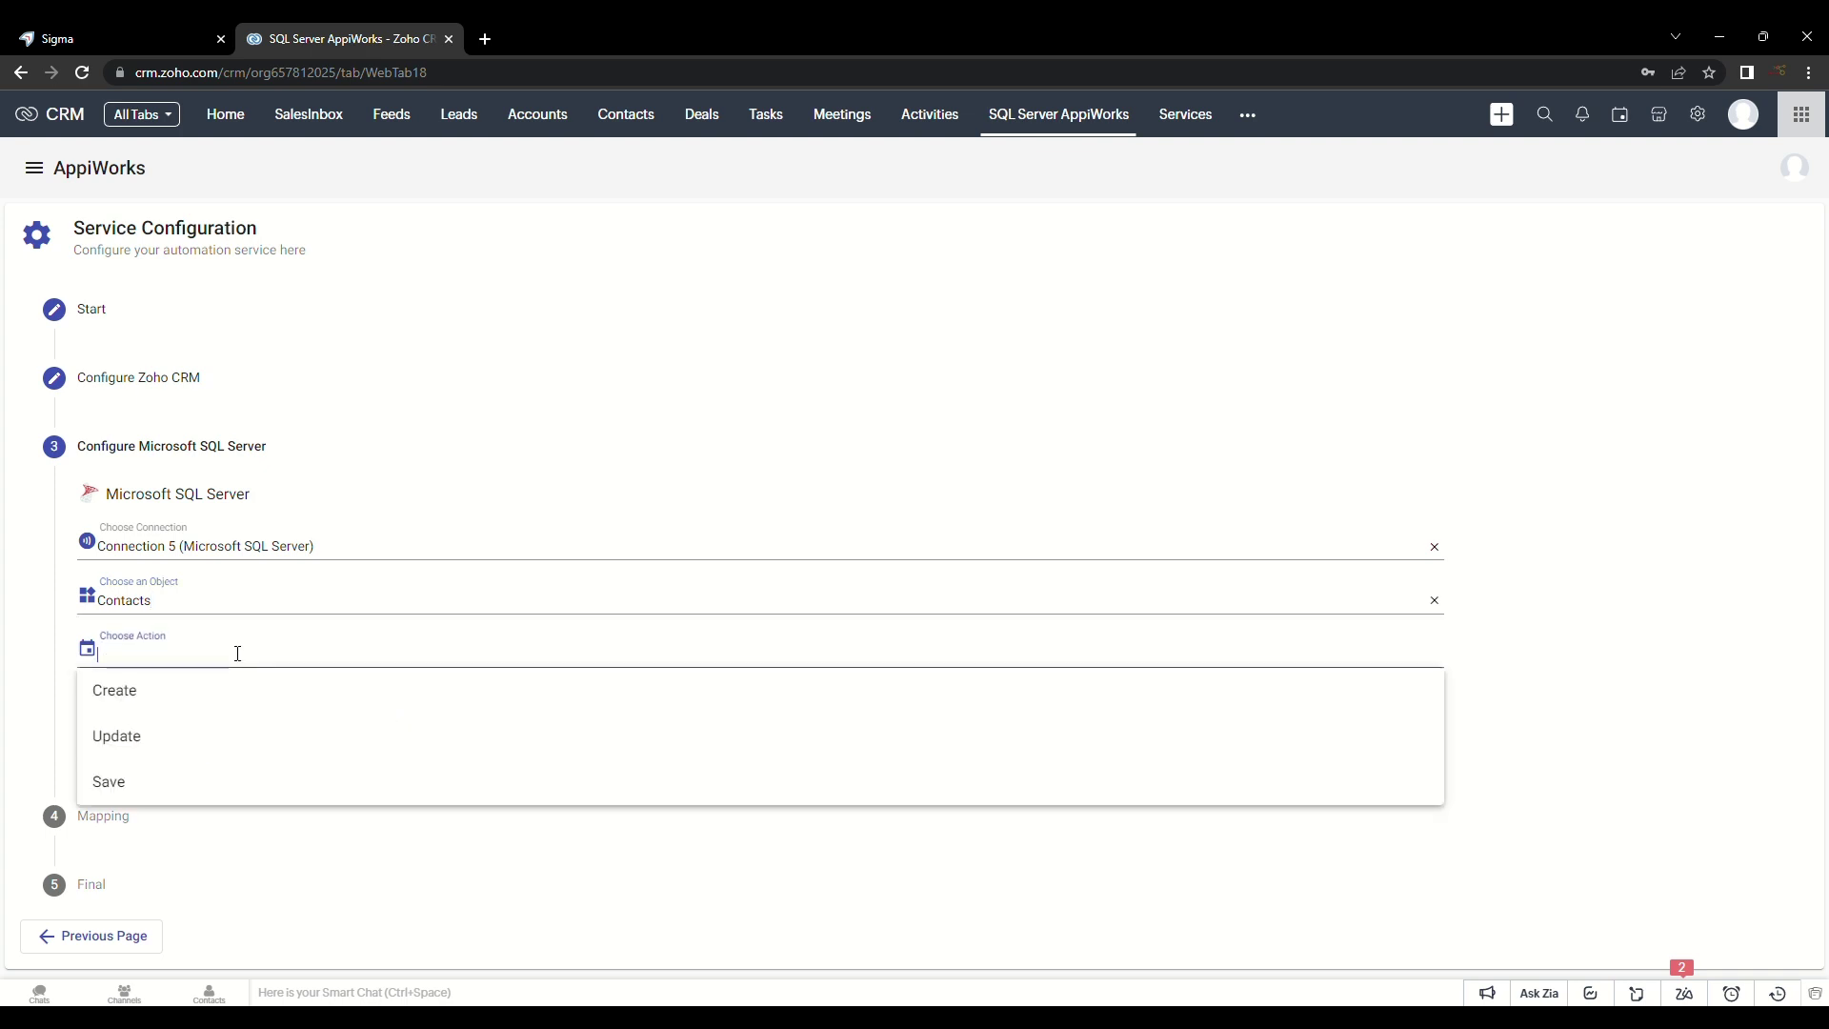
left_click(217, 701)
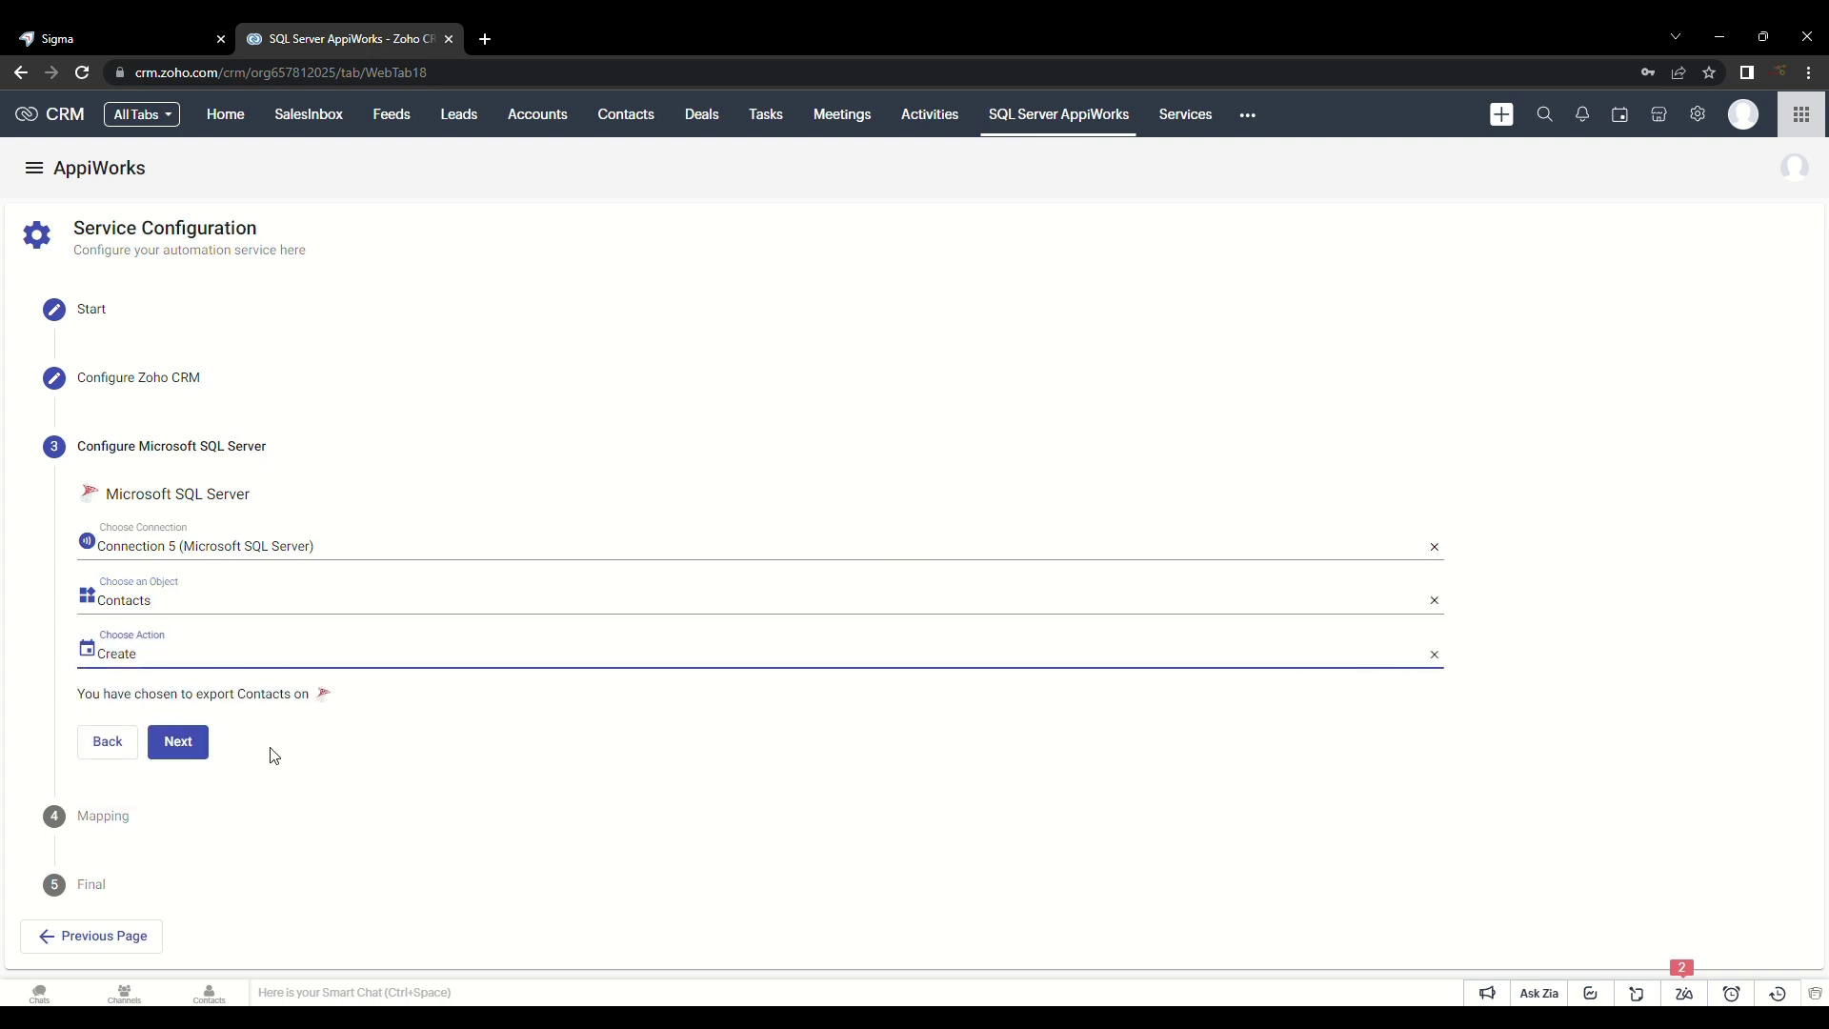
left_click(179, 747)
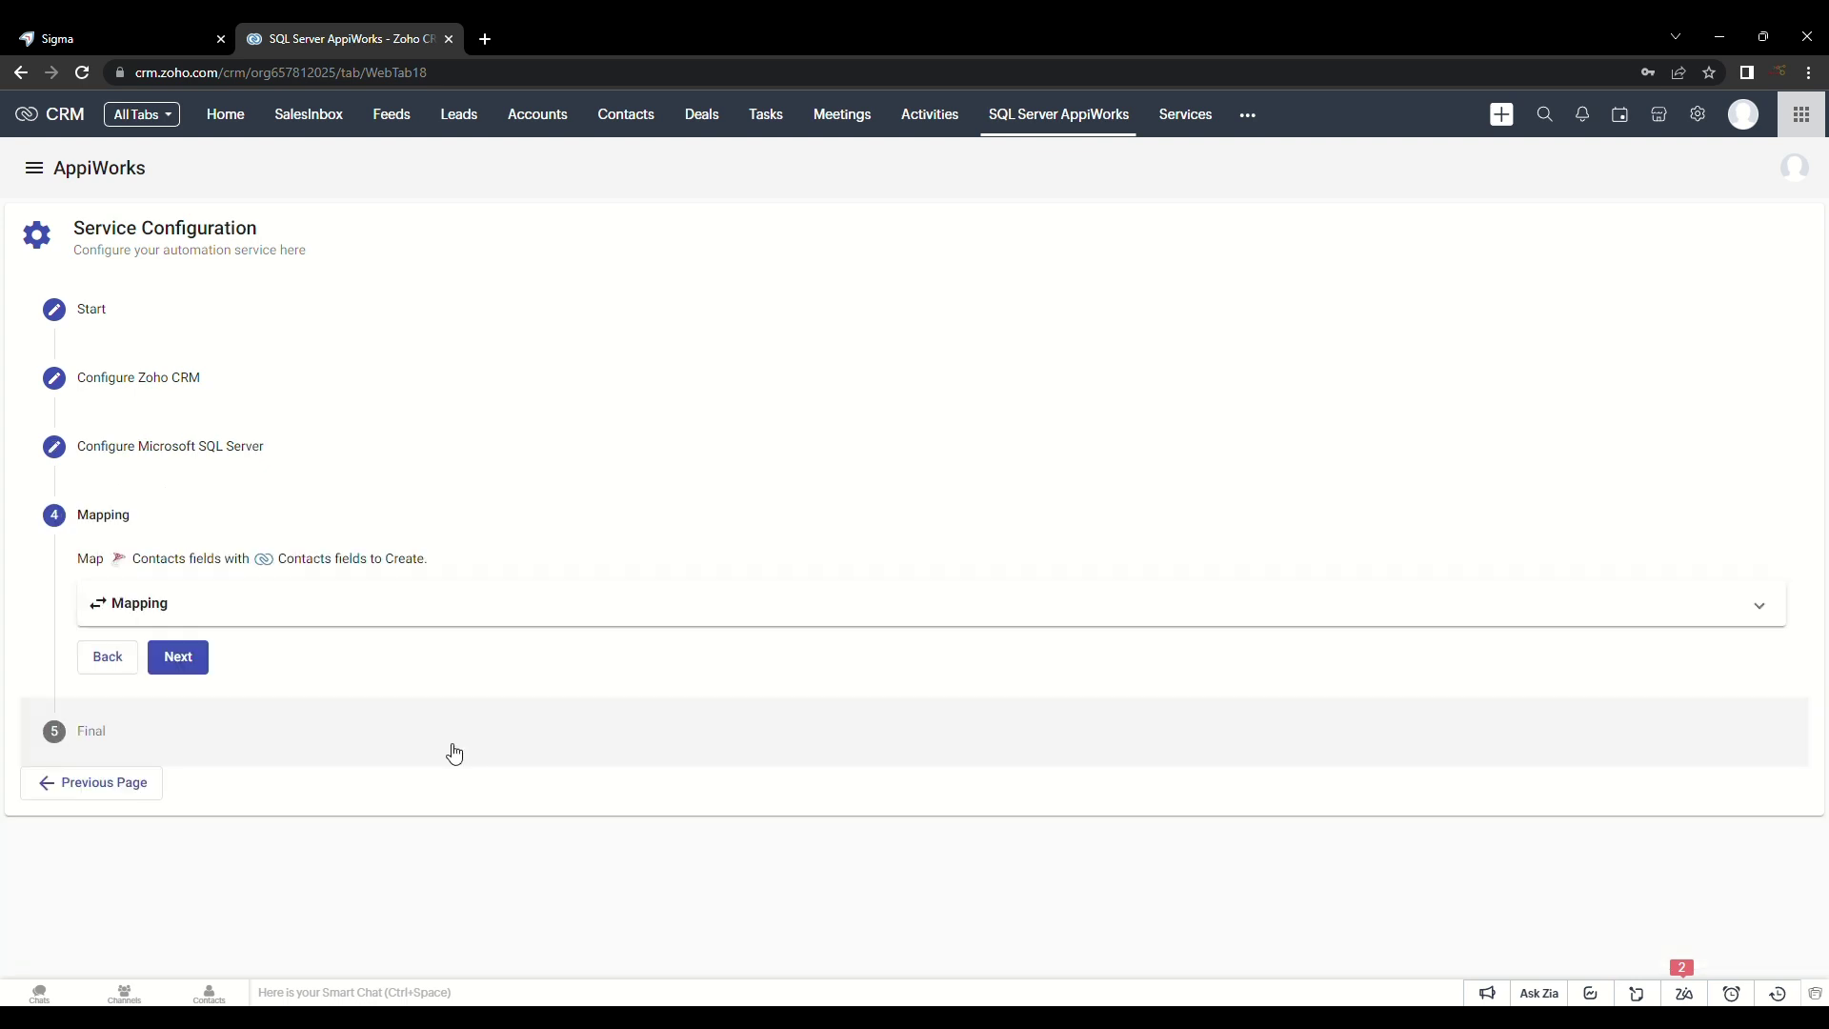
Step: Use Intelligent Mapping to map id, first_name, last_name, email, phone and department
left_click(613, 608)
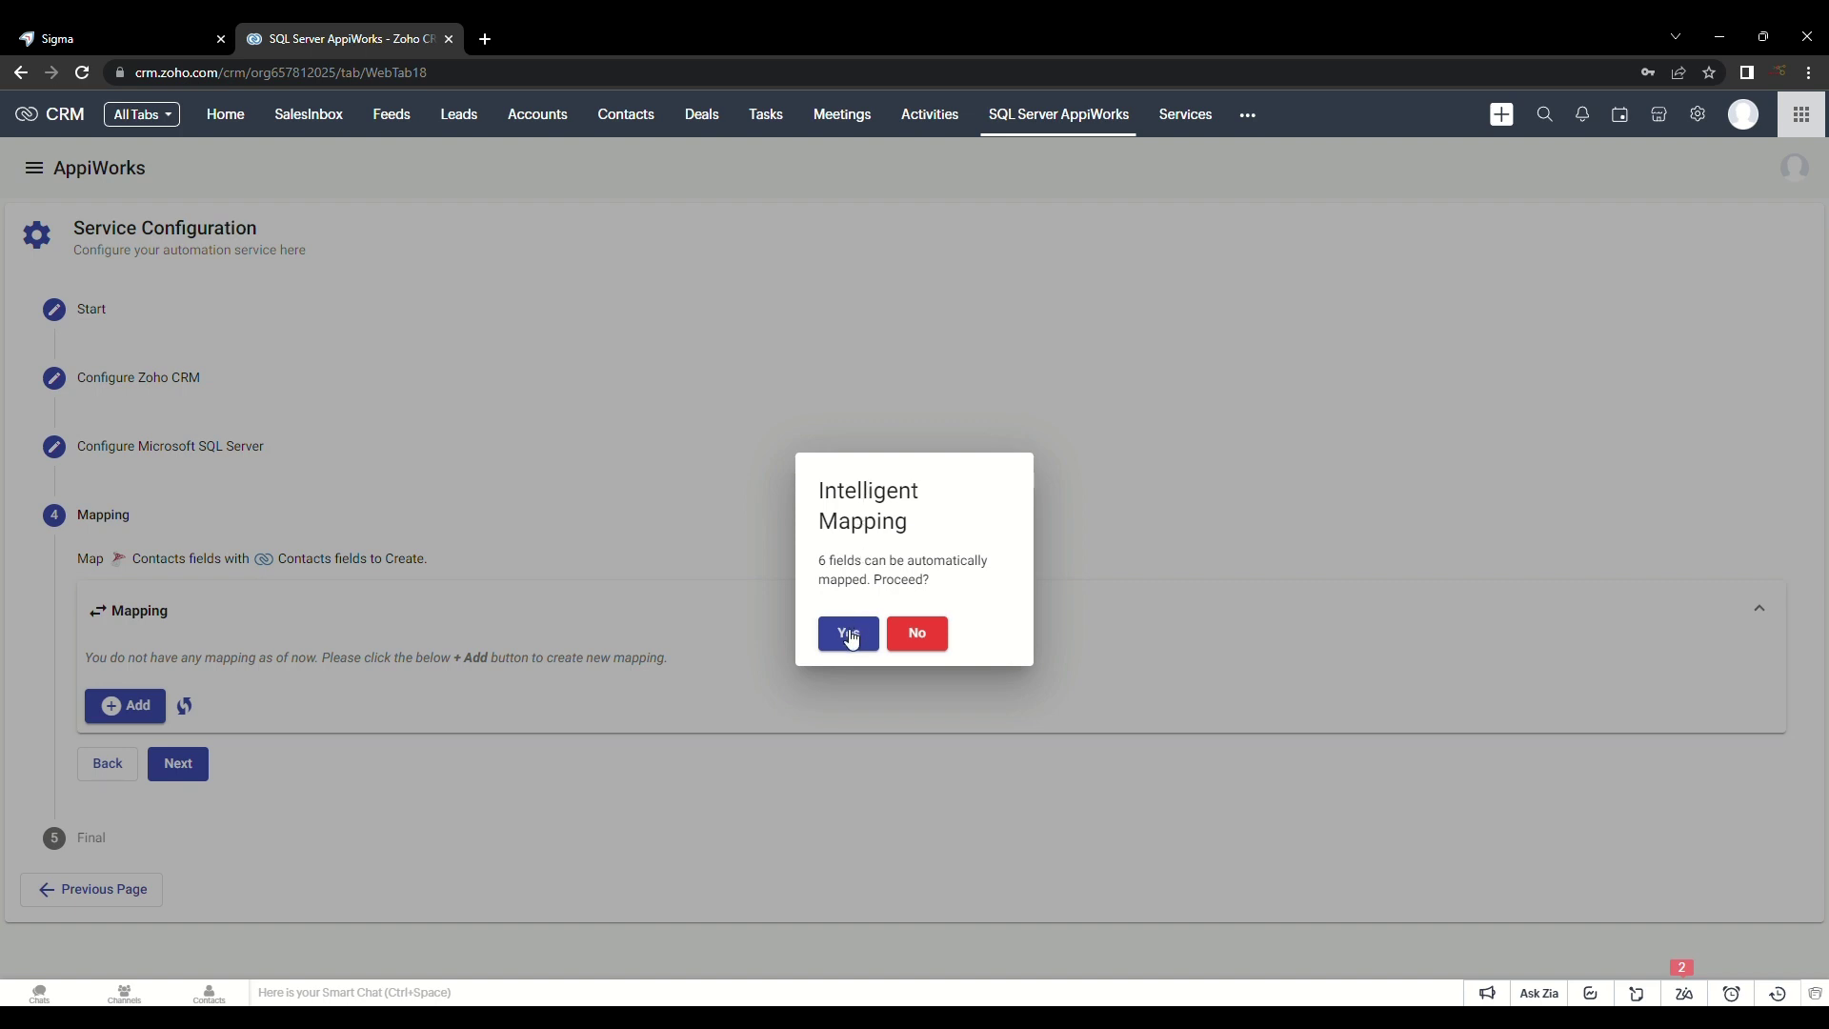
left_click(849, 634)
scroll(846, 641, "down", 1)
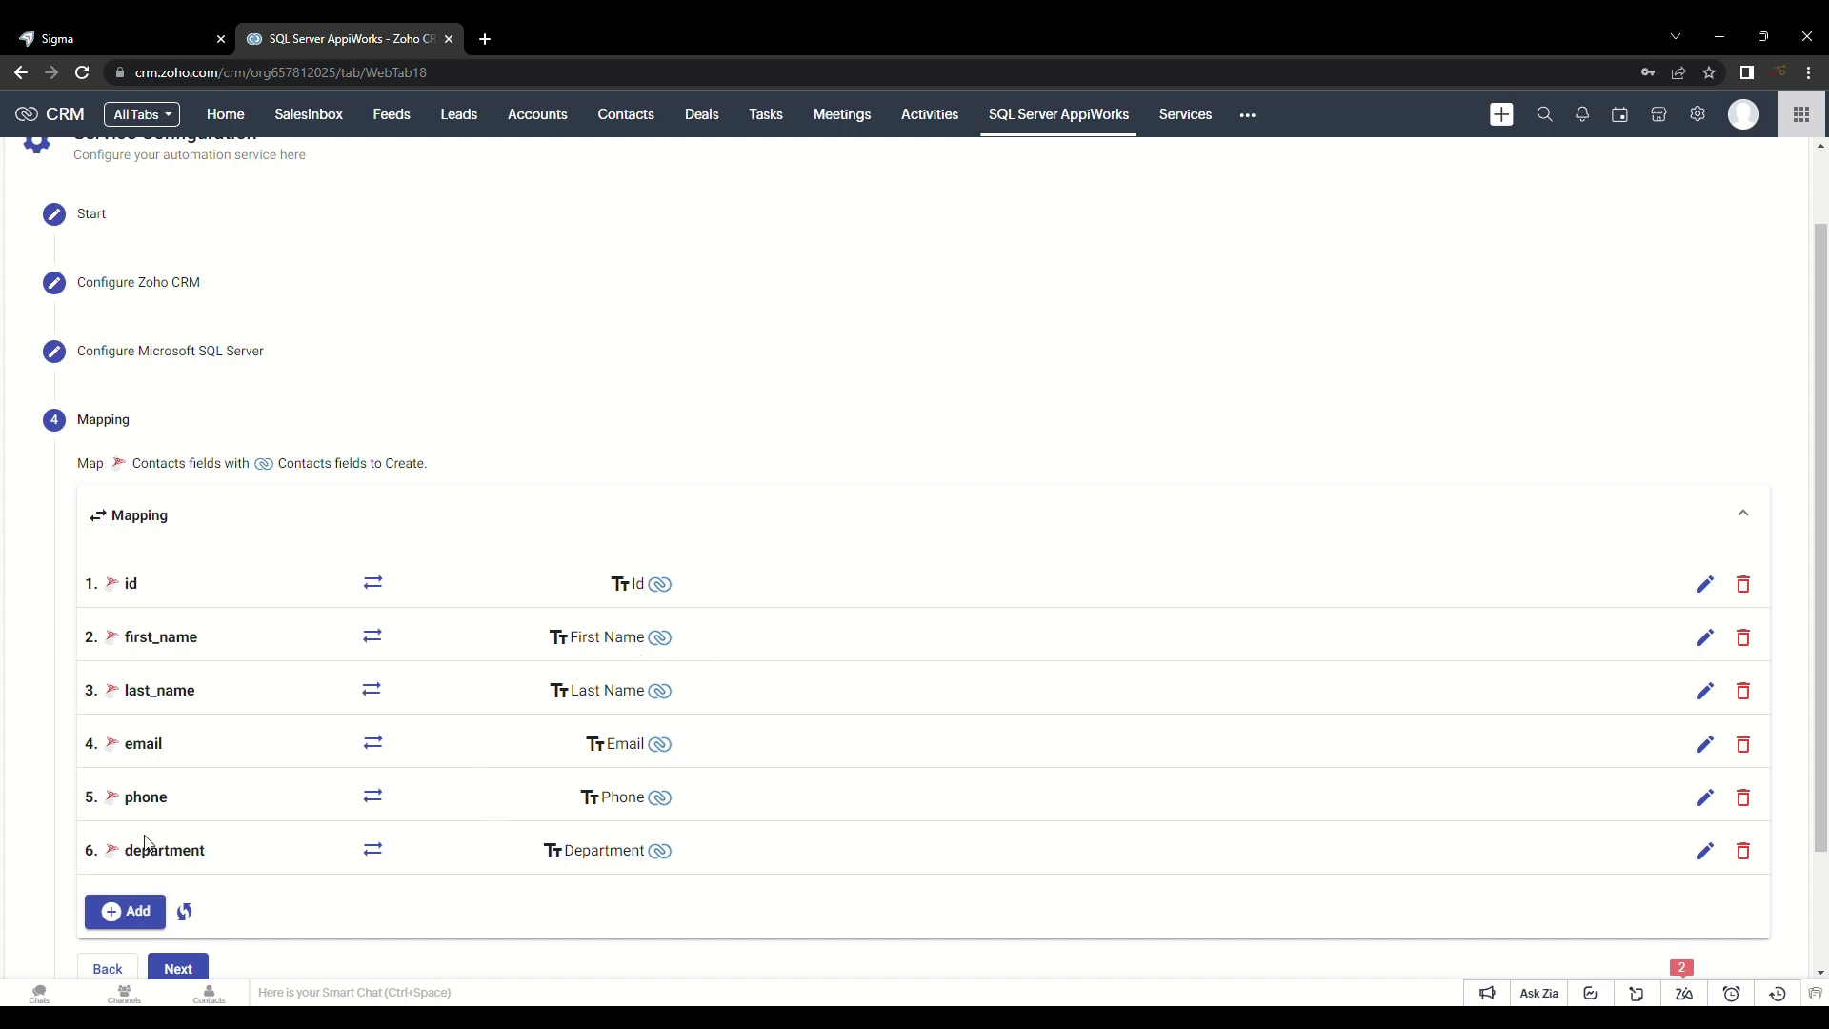
scroll(808, 673, "down", 2)
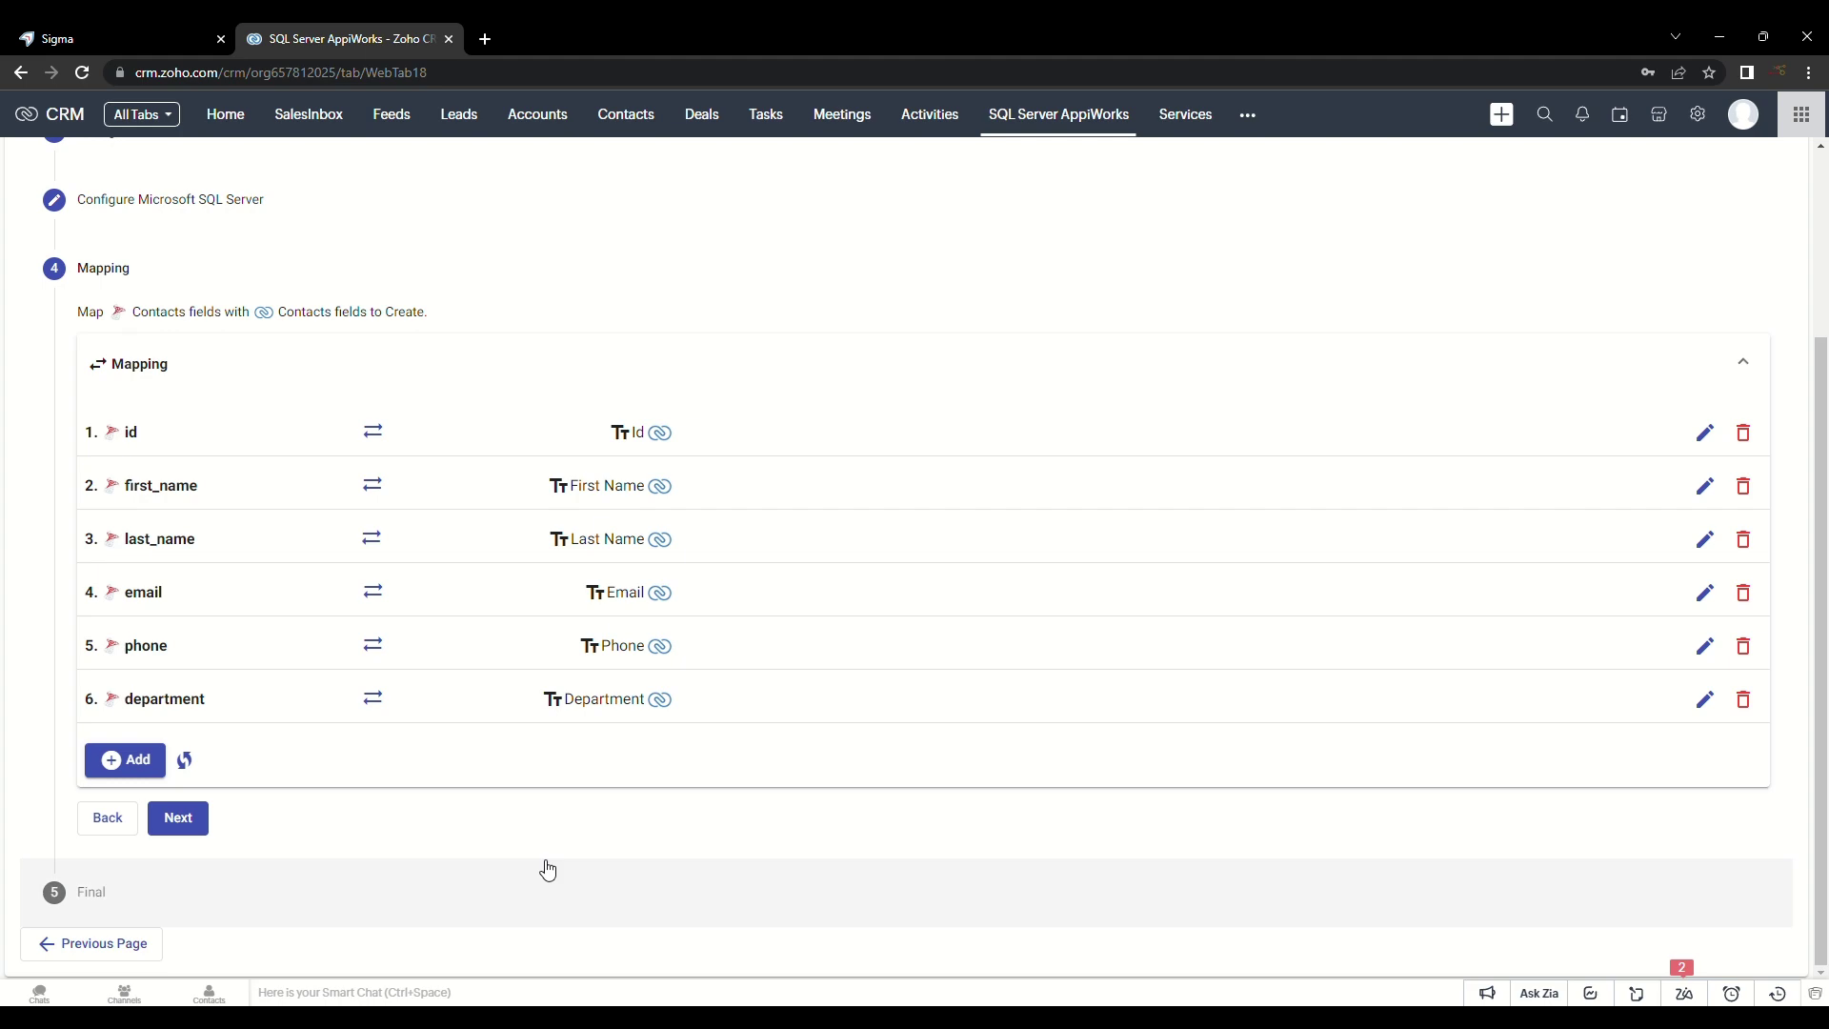
Step: Save the service with automatic runs on new and edited contacts, manual execution and activation on
key("alt+Tab")
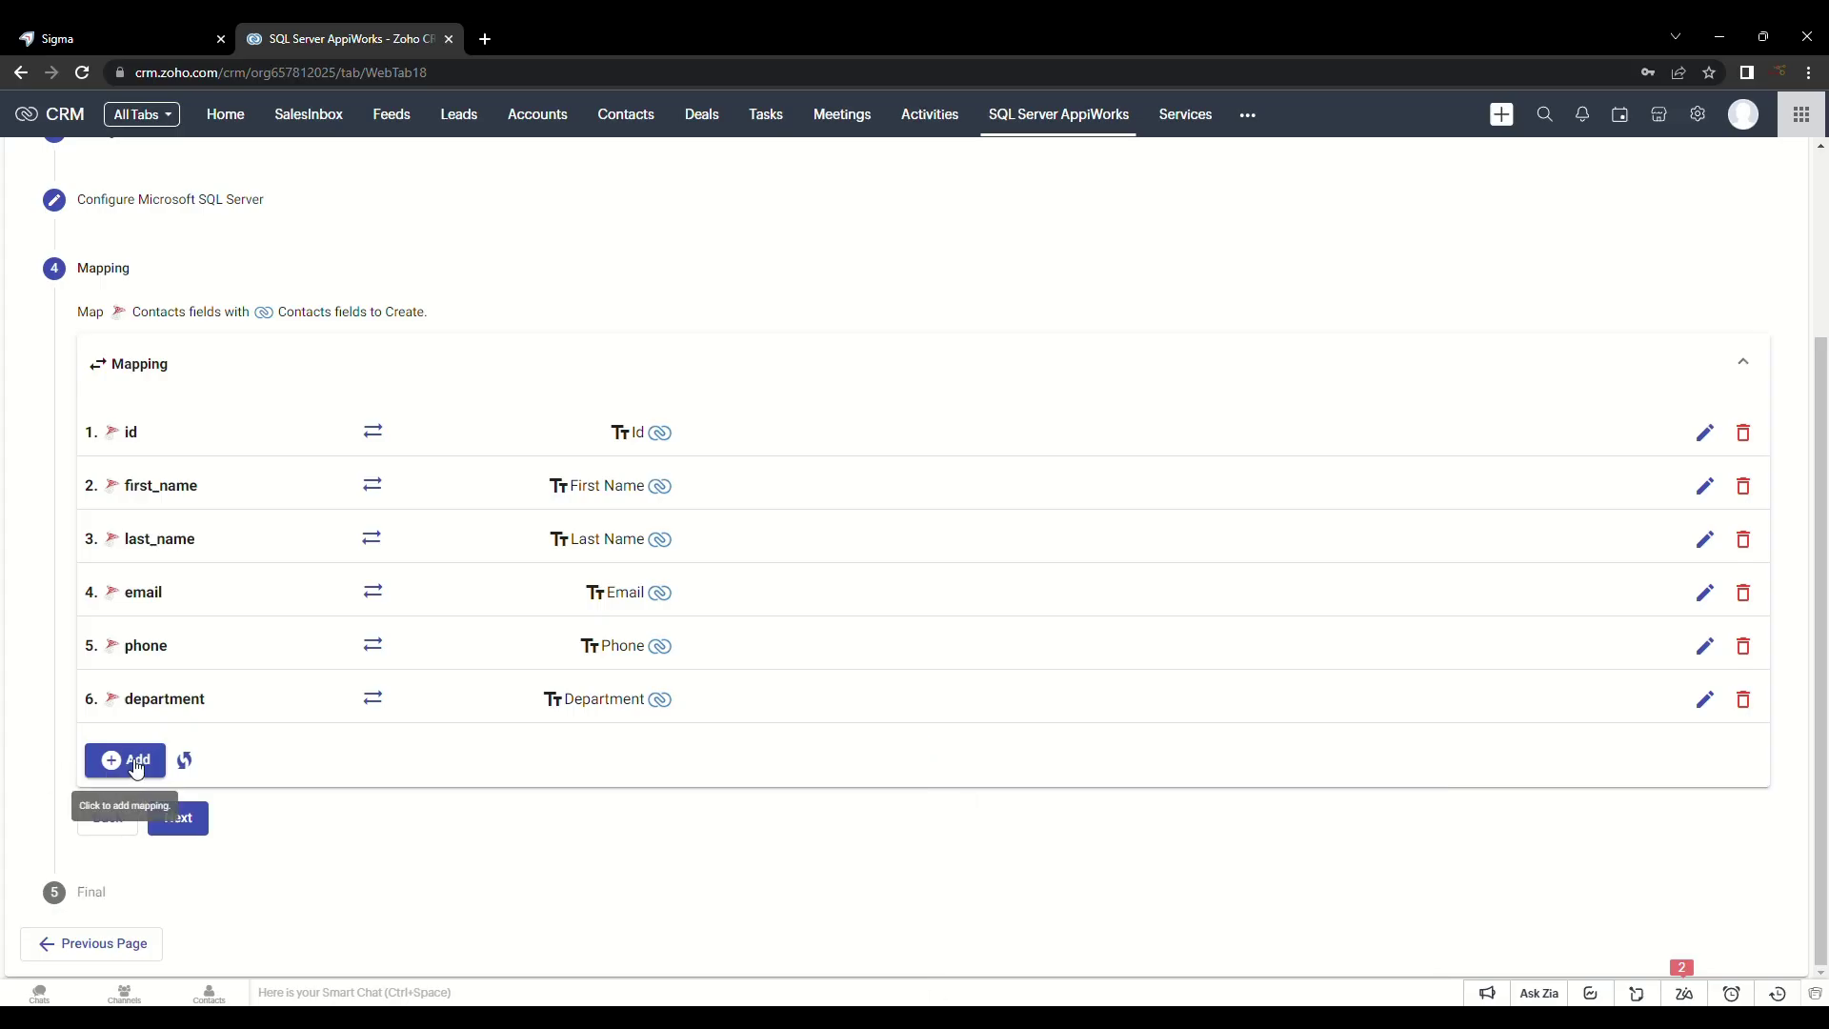
left_click(178, 819)
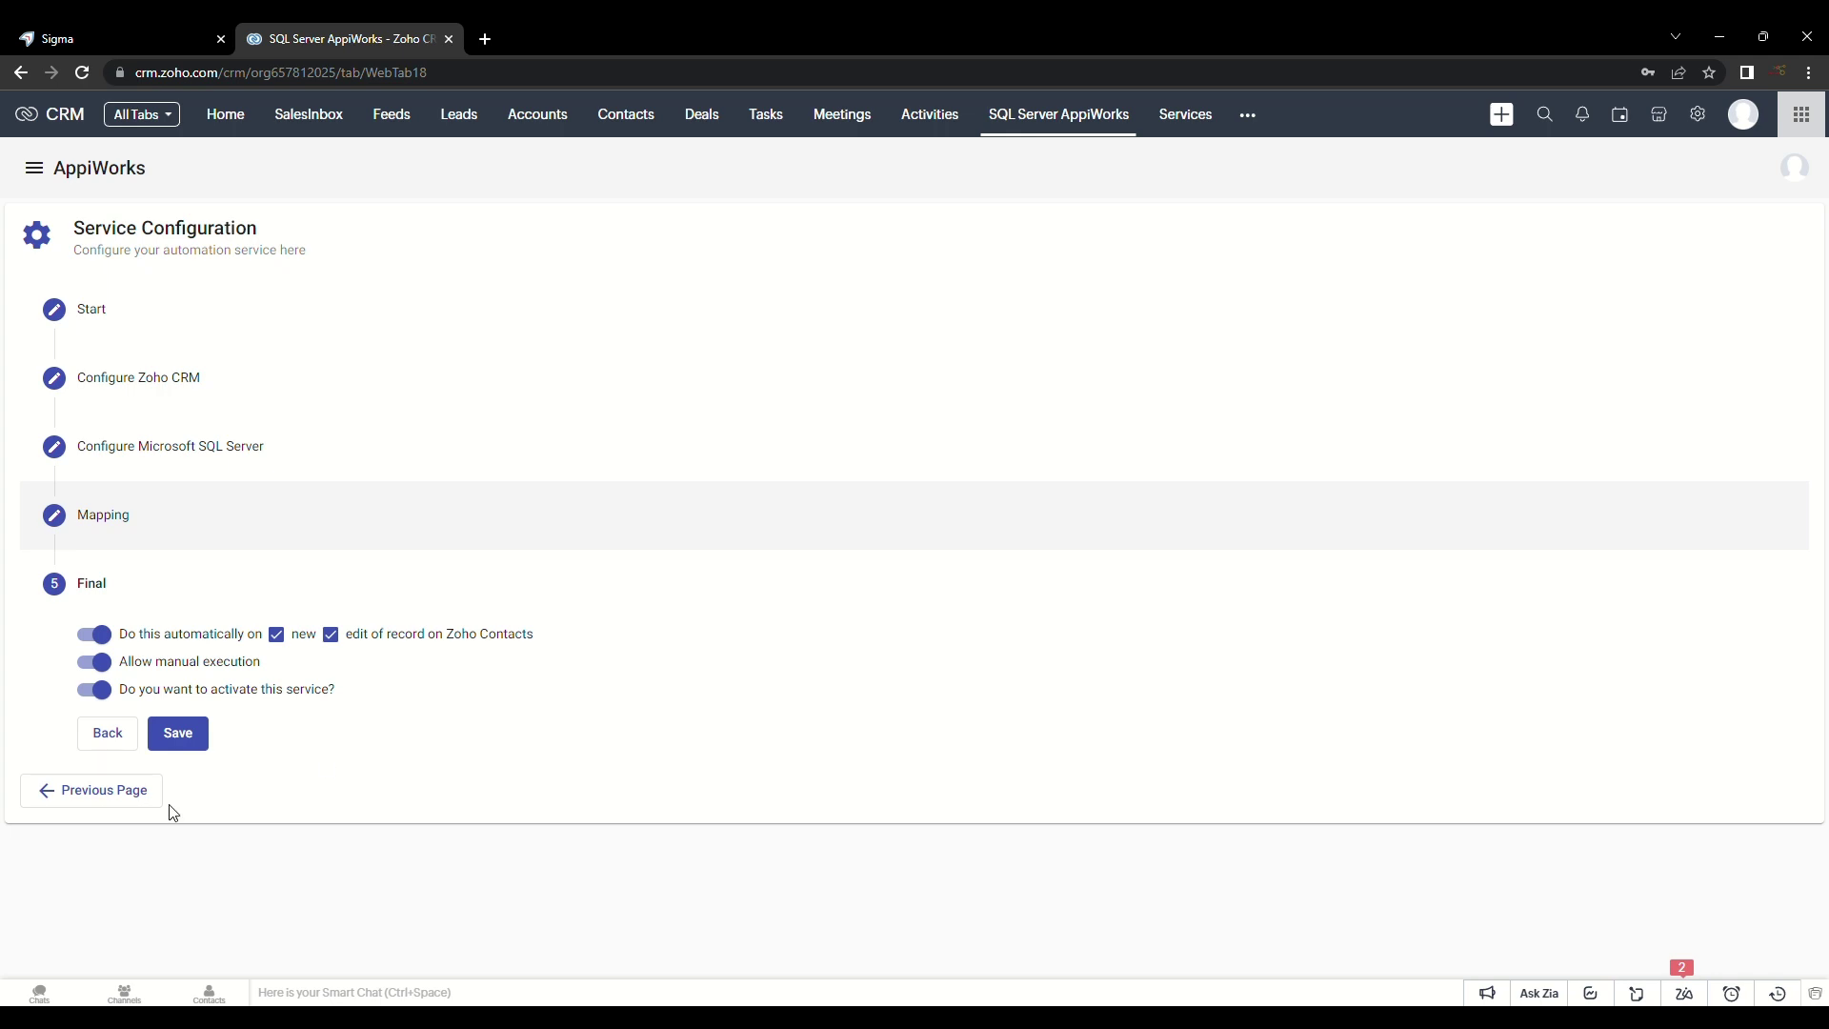
left_click(184, 732)
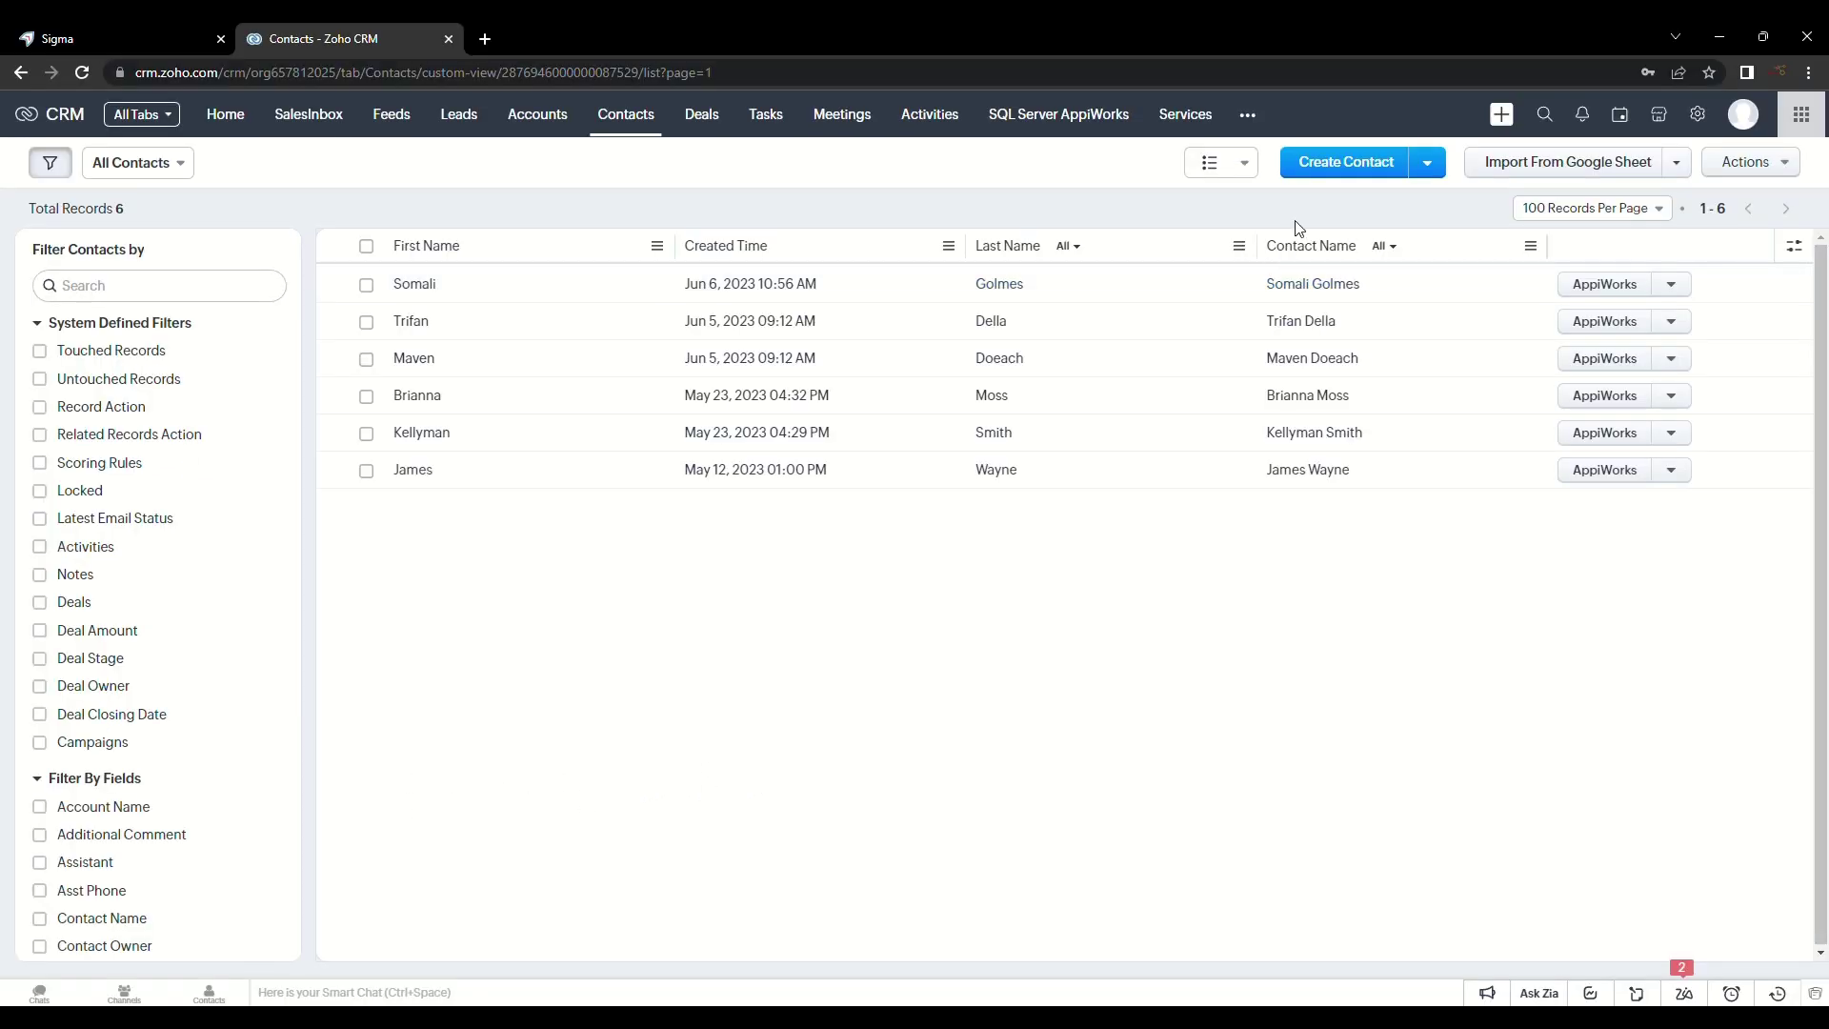
Step: After checking the six SSMS Contacts rows, open a blank Create Contact form in Zoho CRM
left_click(1320, 163)
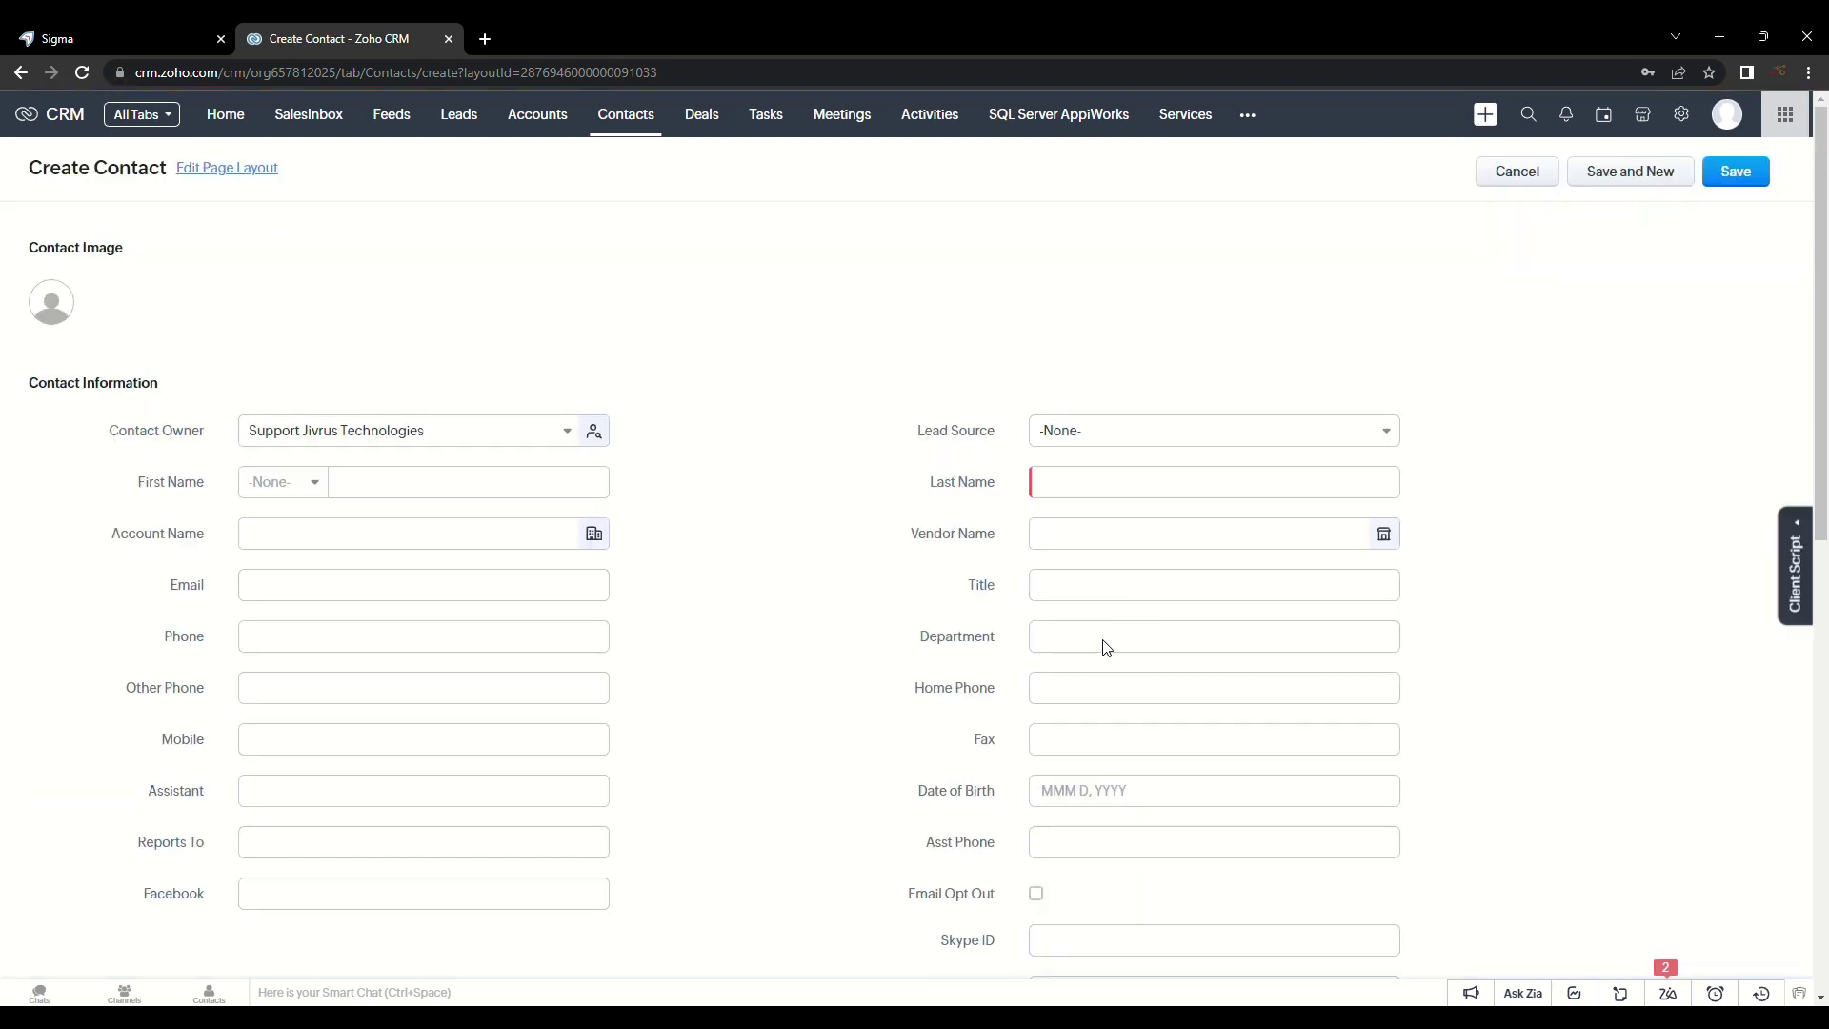
Step: Enter the contact's first and last name, e-mail, phone number and department JCP
left_click(422, 484)
key("Tab")
key("Tab")
left_click(369, 587)
type("sayani@example.com")
key("Tab")
type("5568")
key("Tab")
type("JCP")
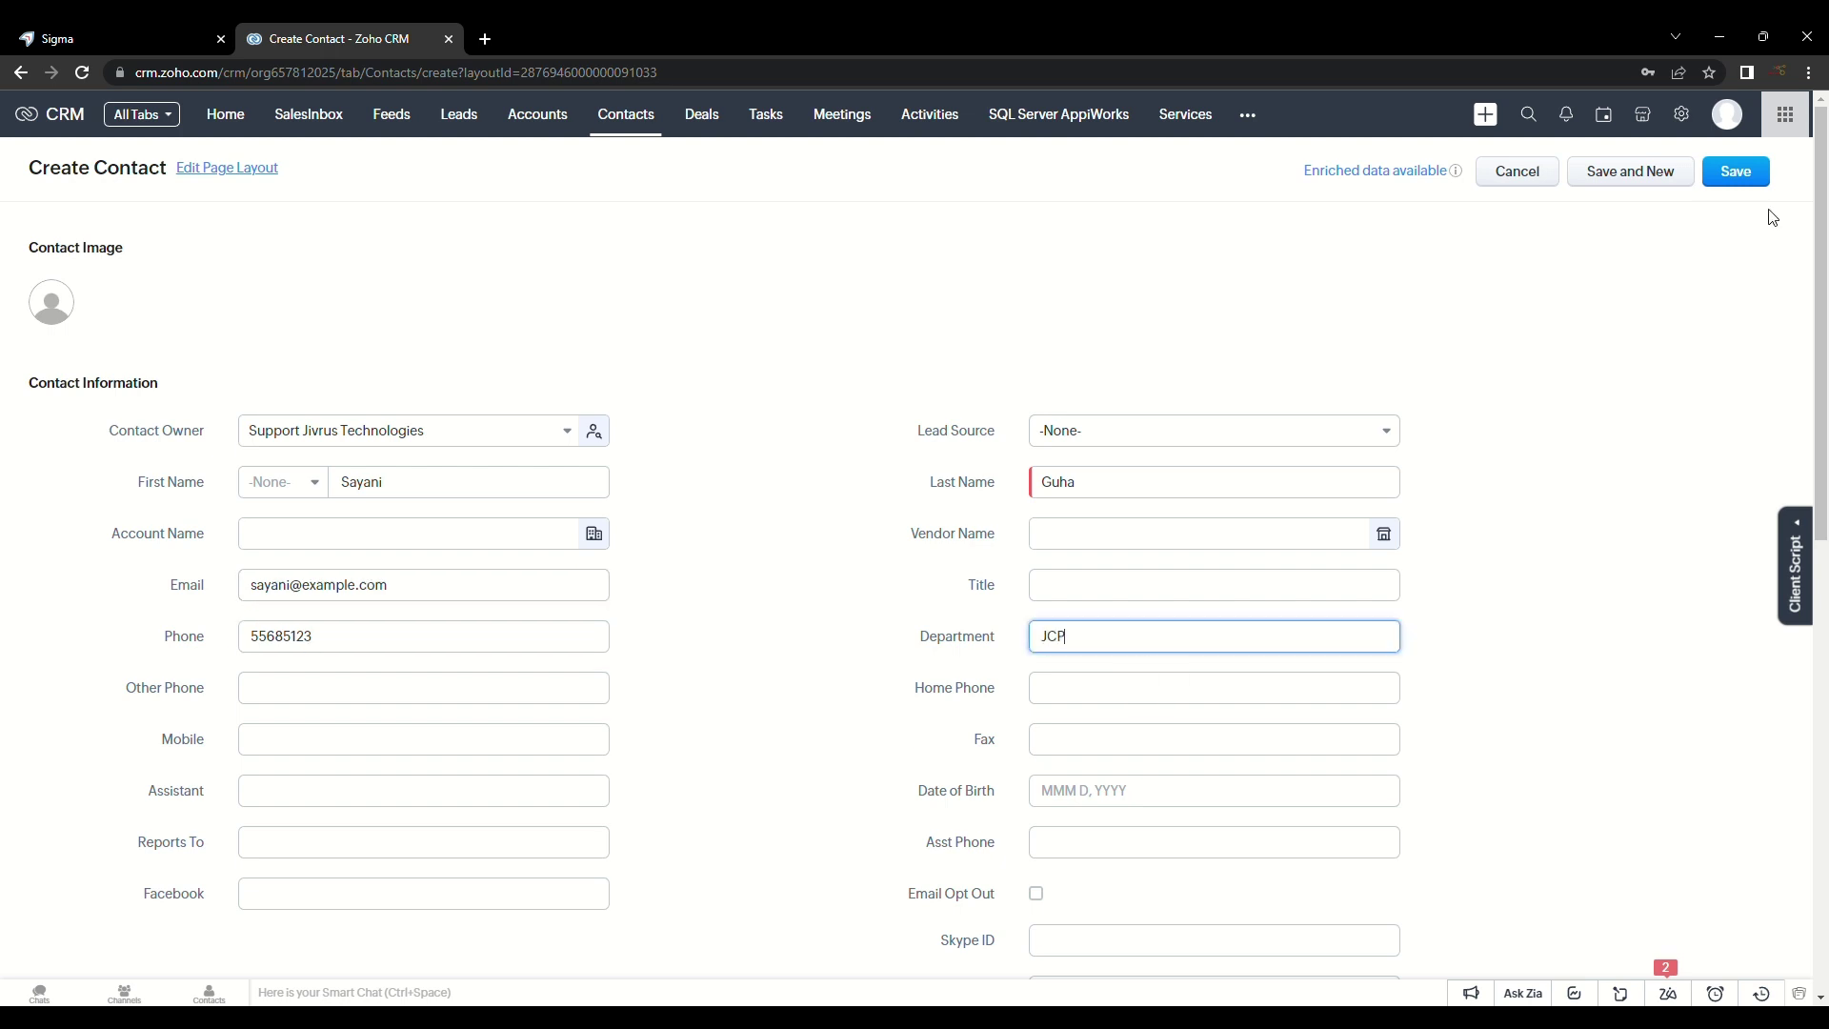
Step: Save the new contact record and review it
left_click(1725, 176)
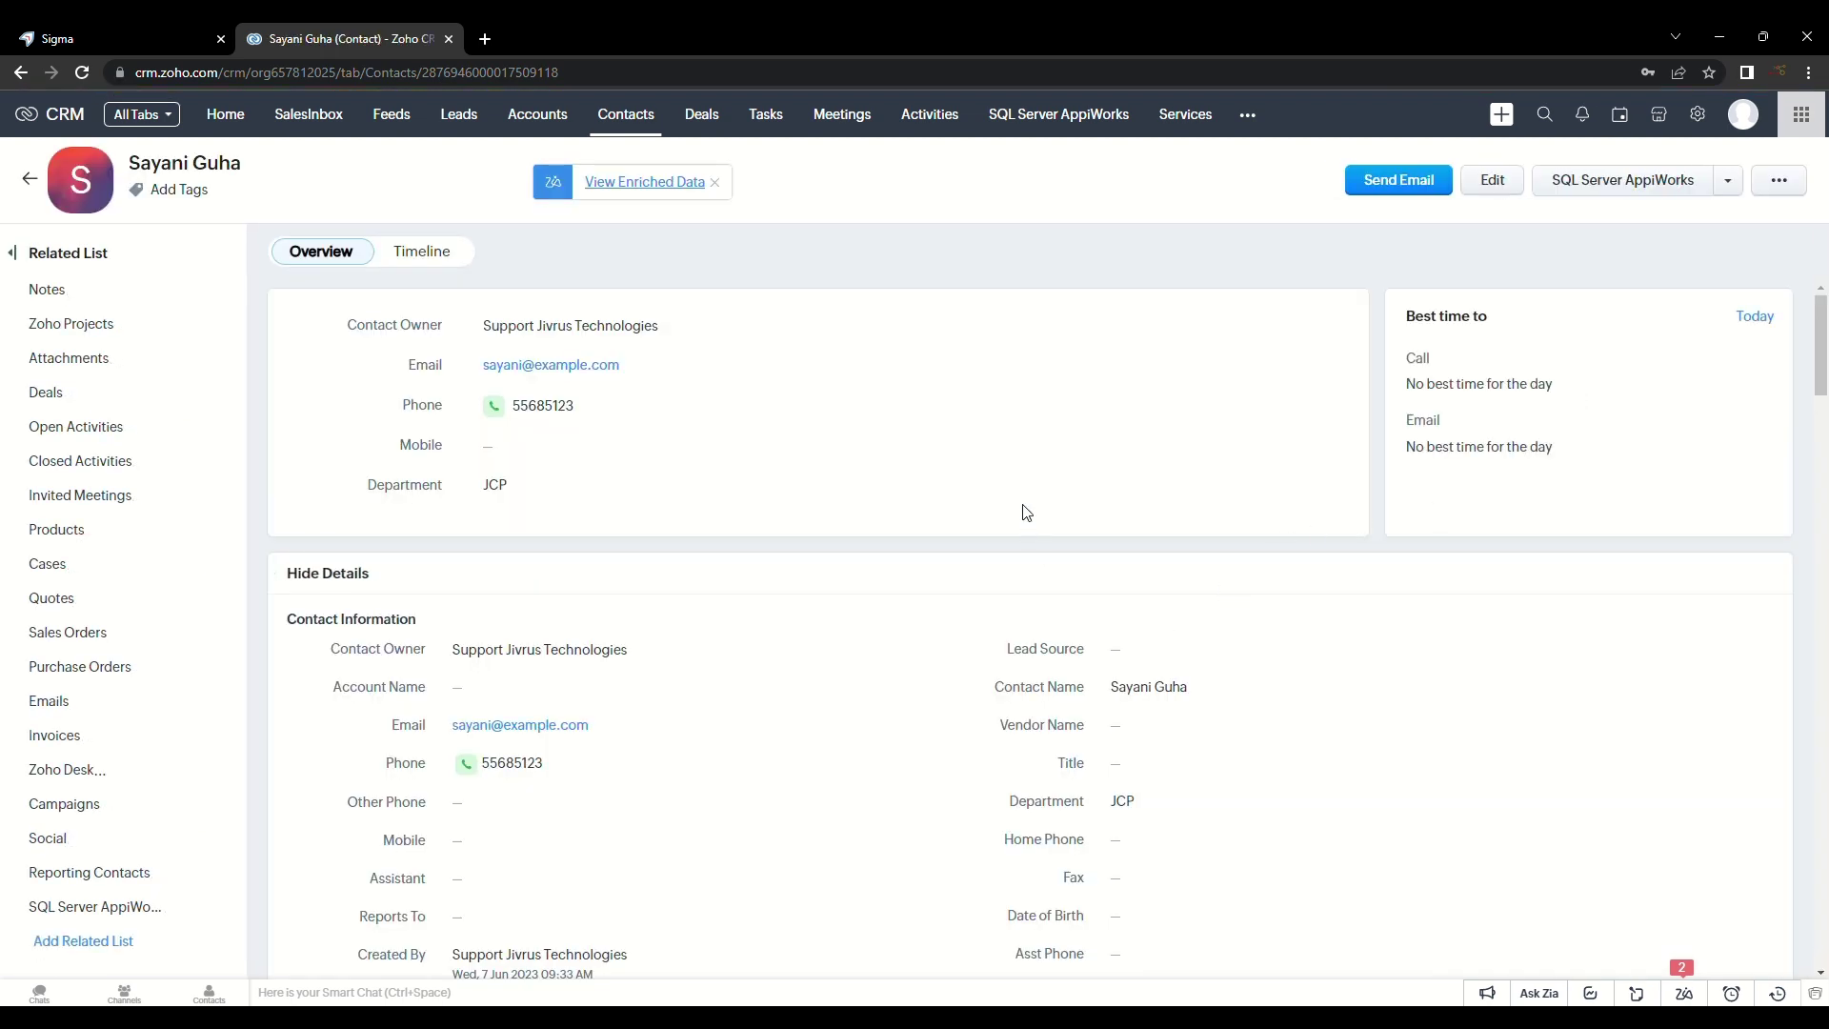
scroll(996, 492, "down", 10)
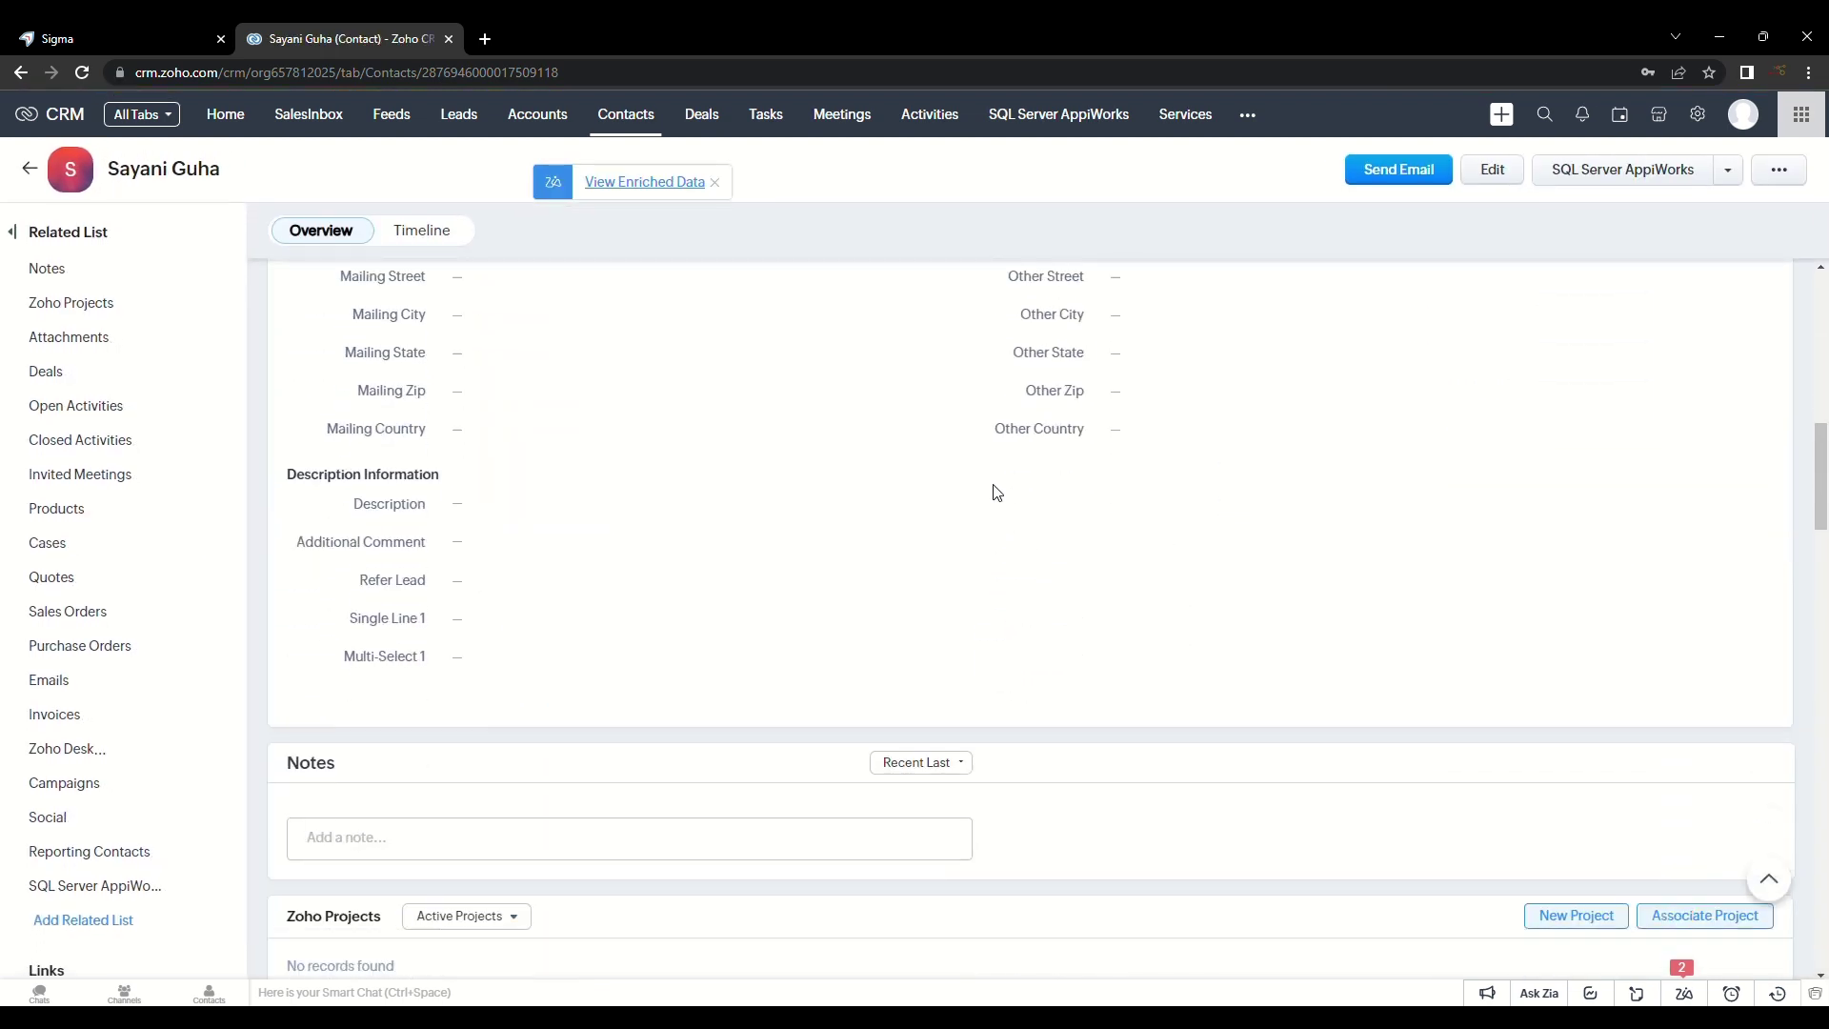
scroll(995, 492, "up", 5)
scroll(997, 492, "up", 5)
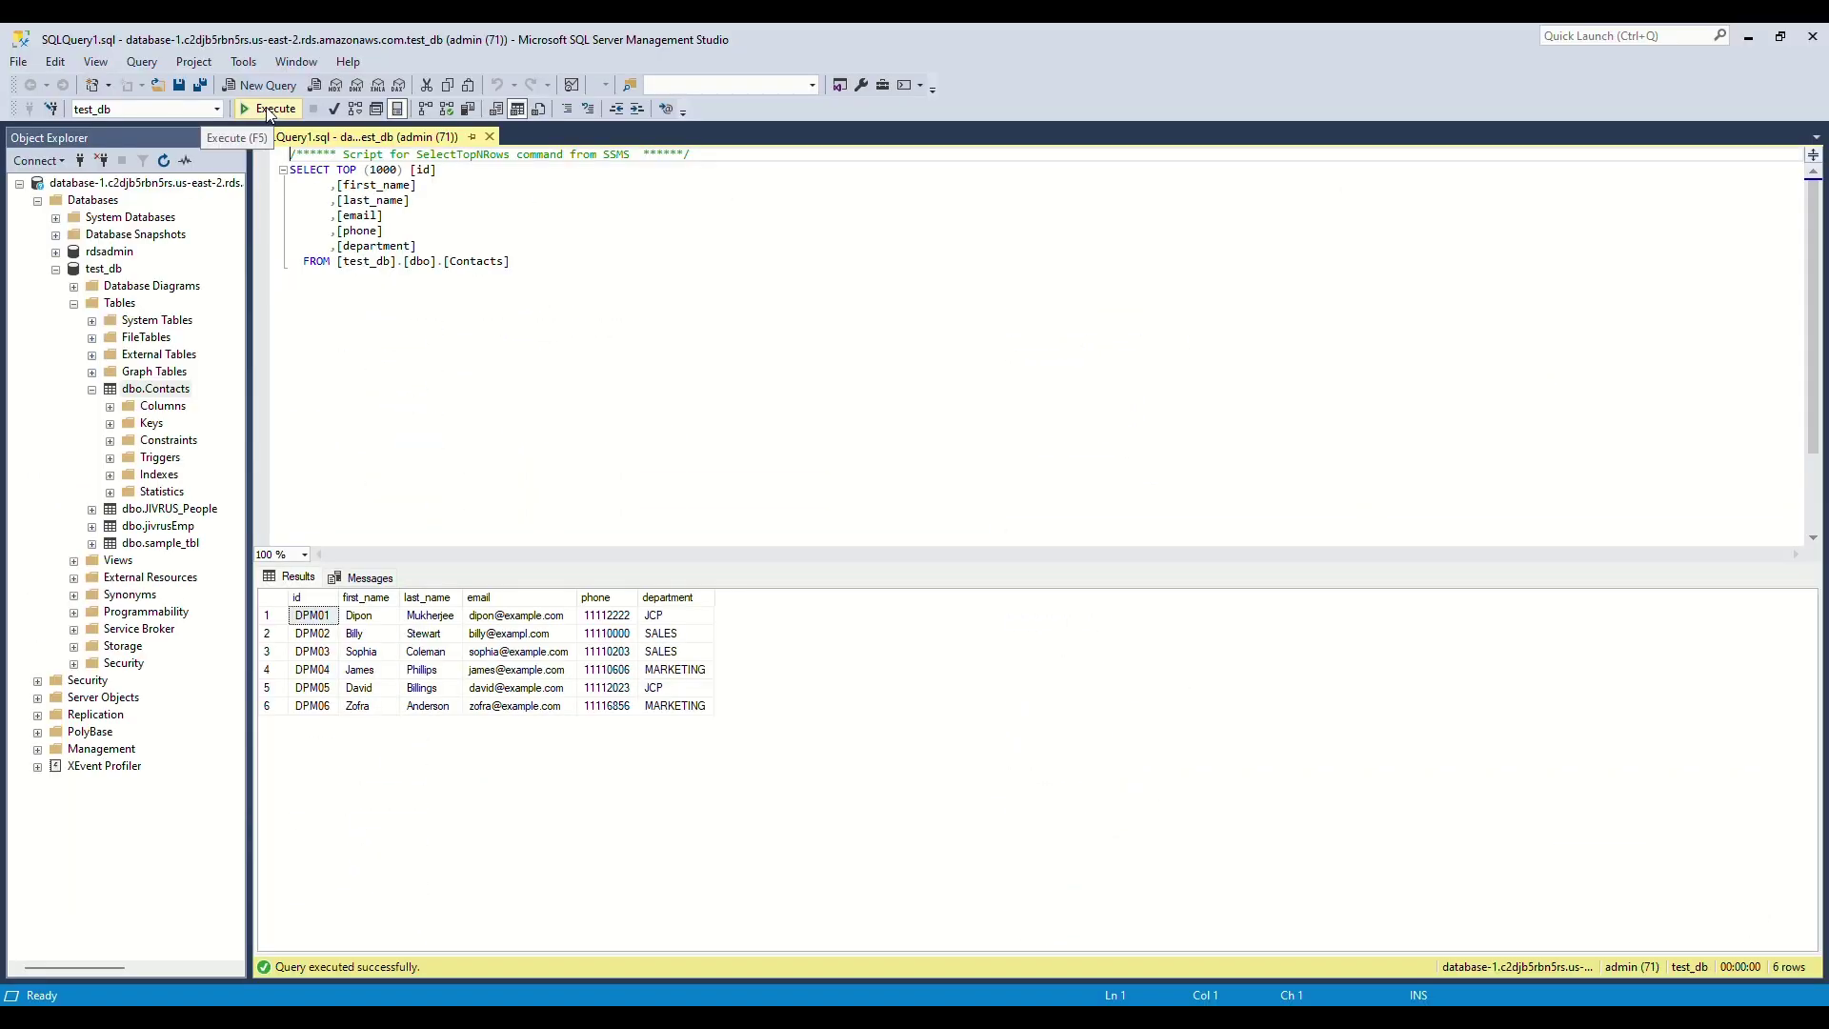
Step: Rerun the Contacts query to show the new JCP contact as a seventh row, then return to Zoho CRM
left_click(268, 110)
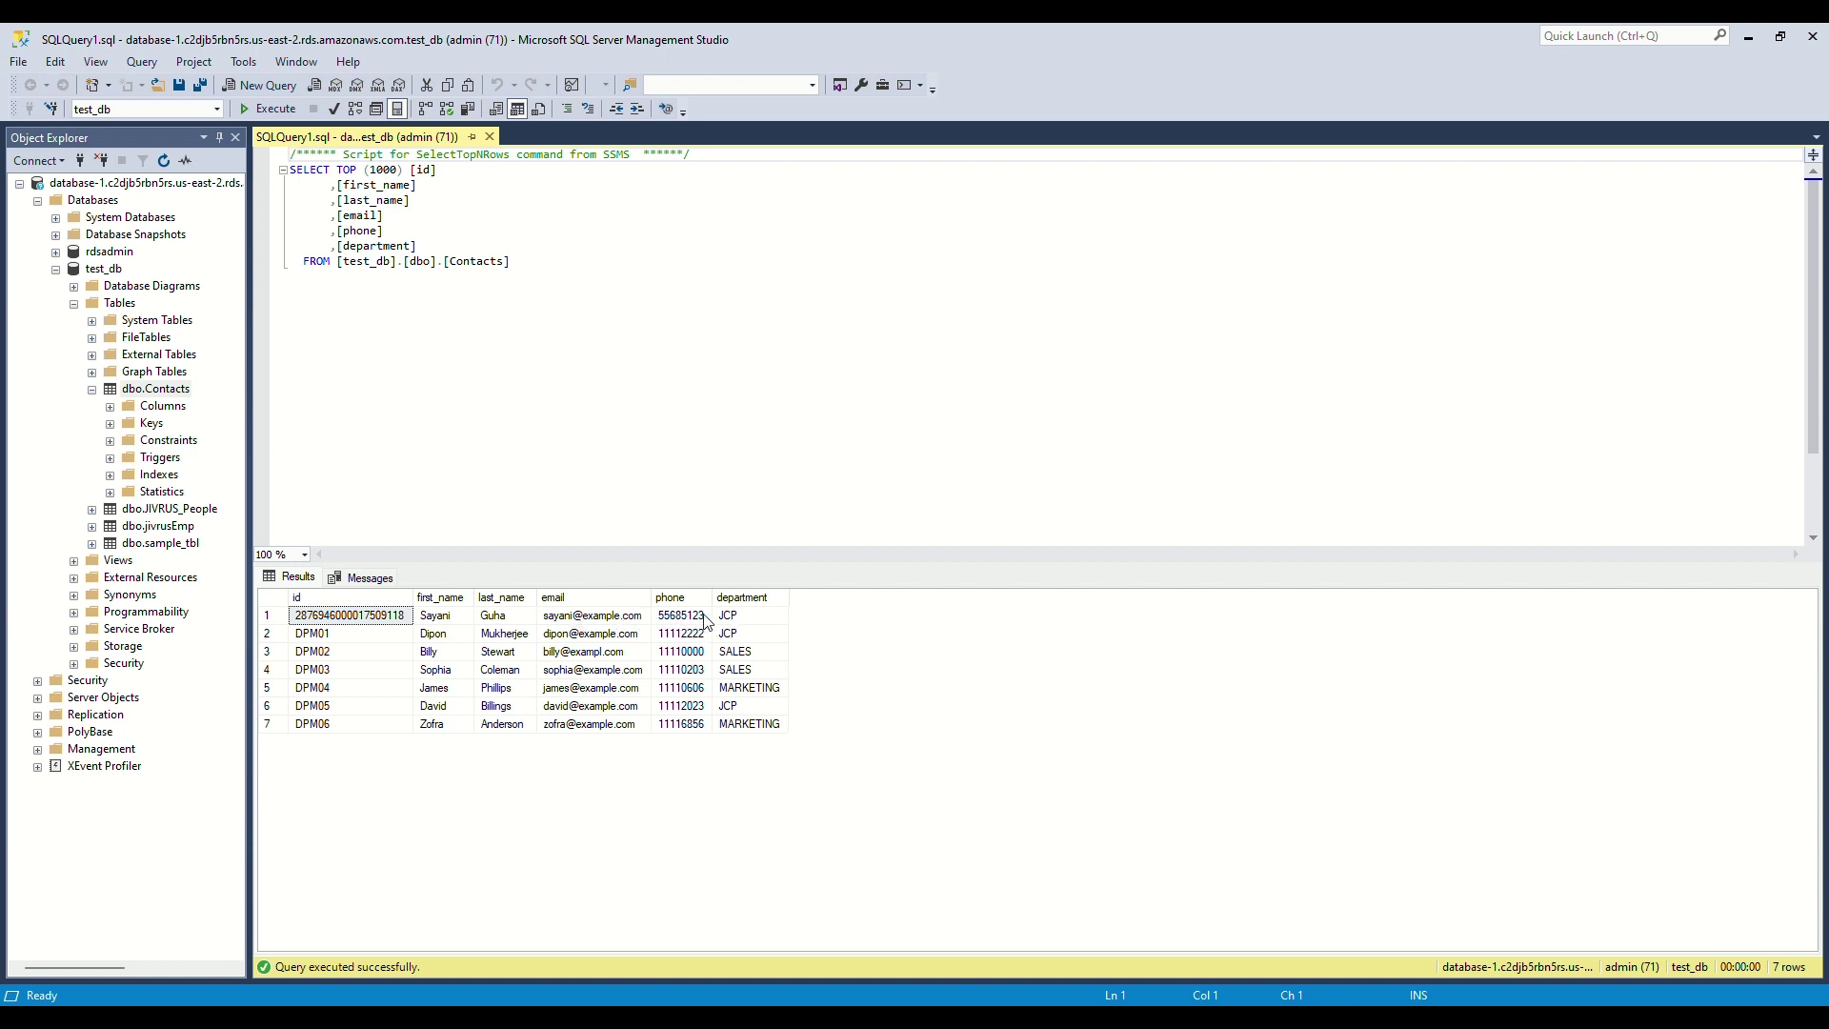
key("alt+Tab")
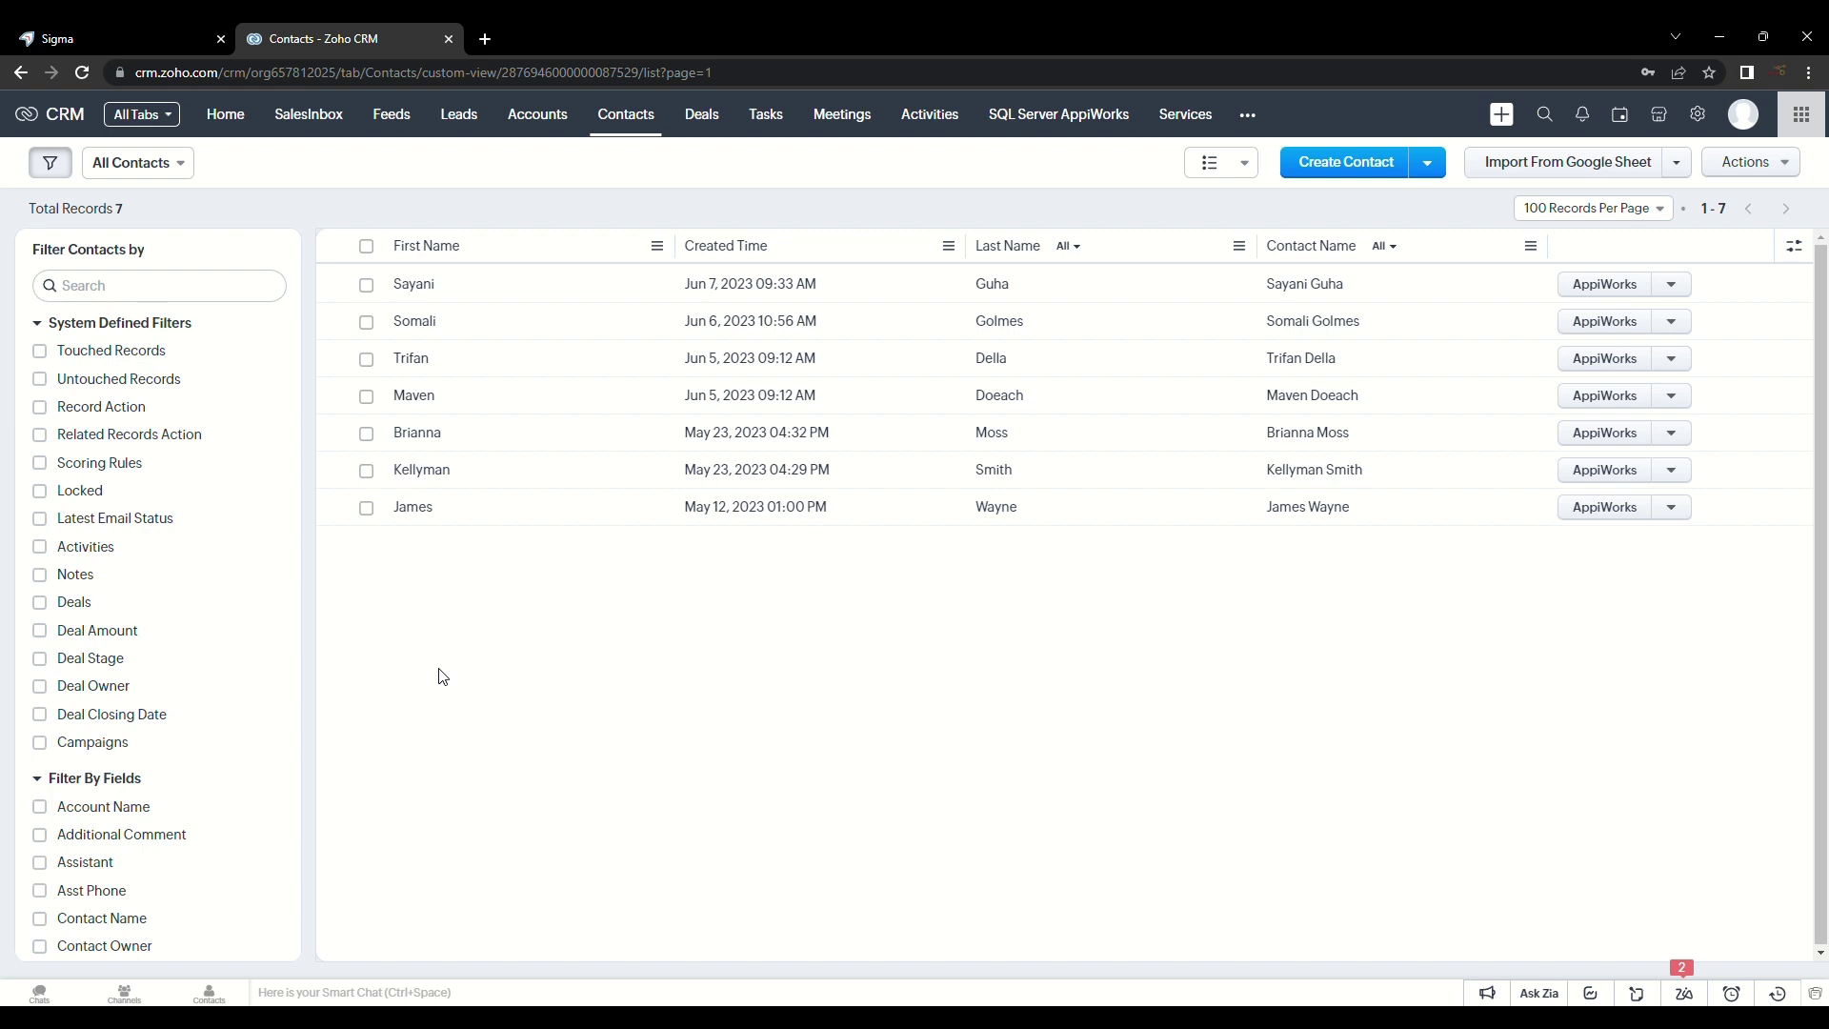
Step: Export the third contact with the EXPORT CONTACTS service, getting 1 successful and 0 failed
left_click(367, 360)
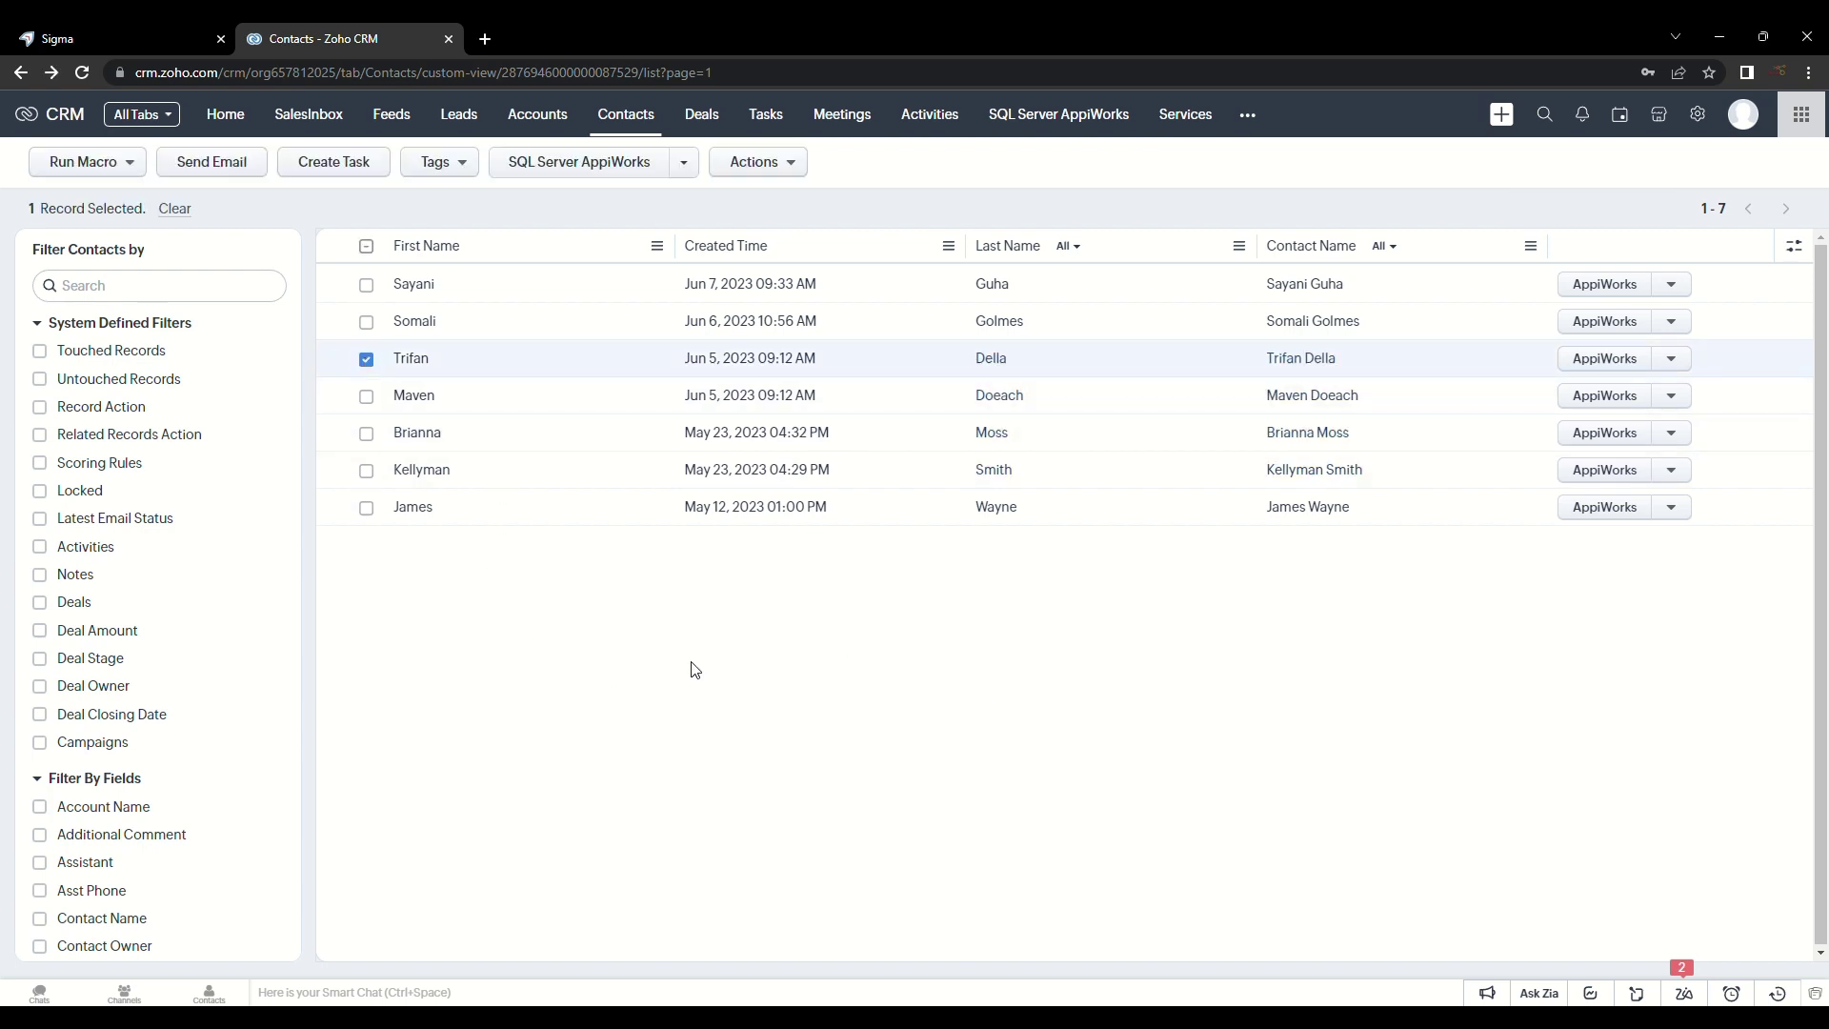
left_click(607, 164)
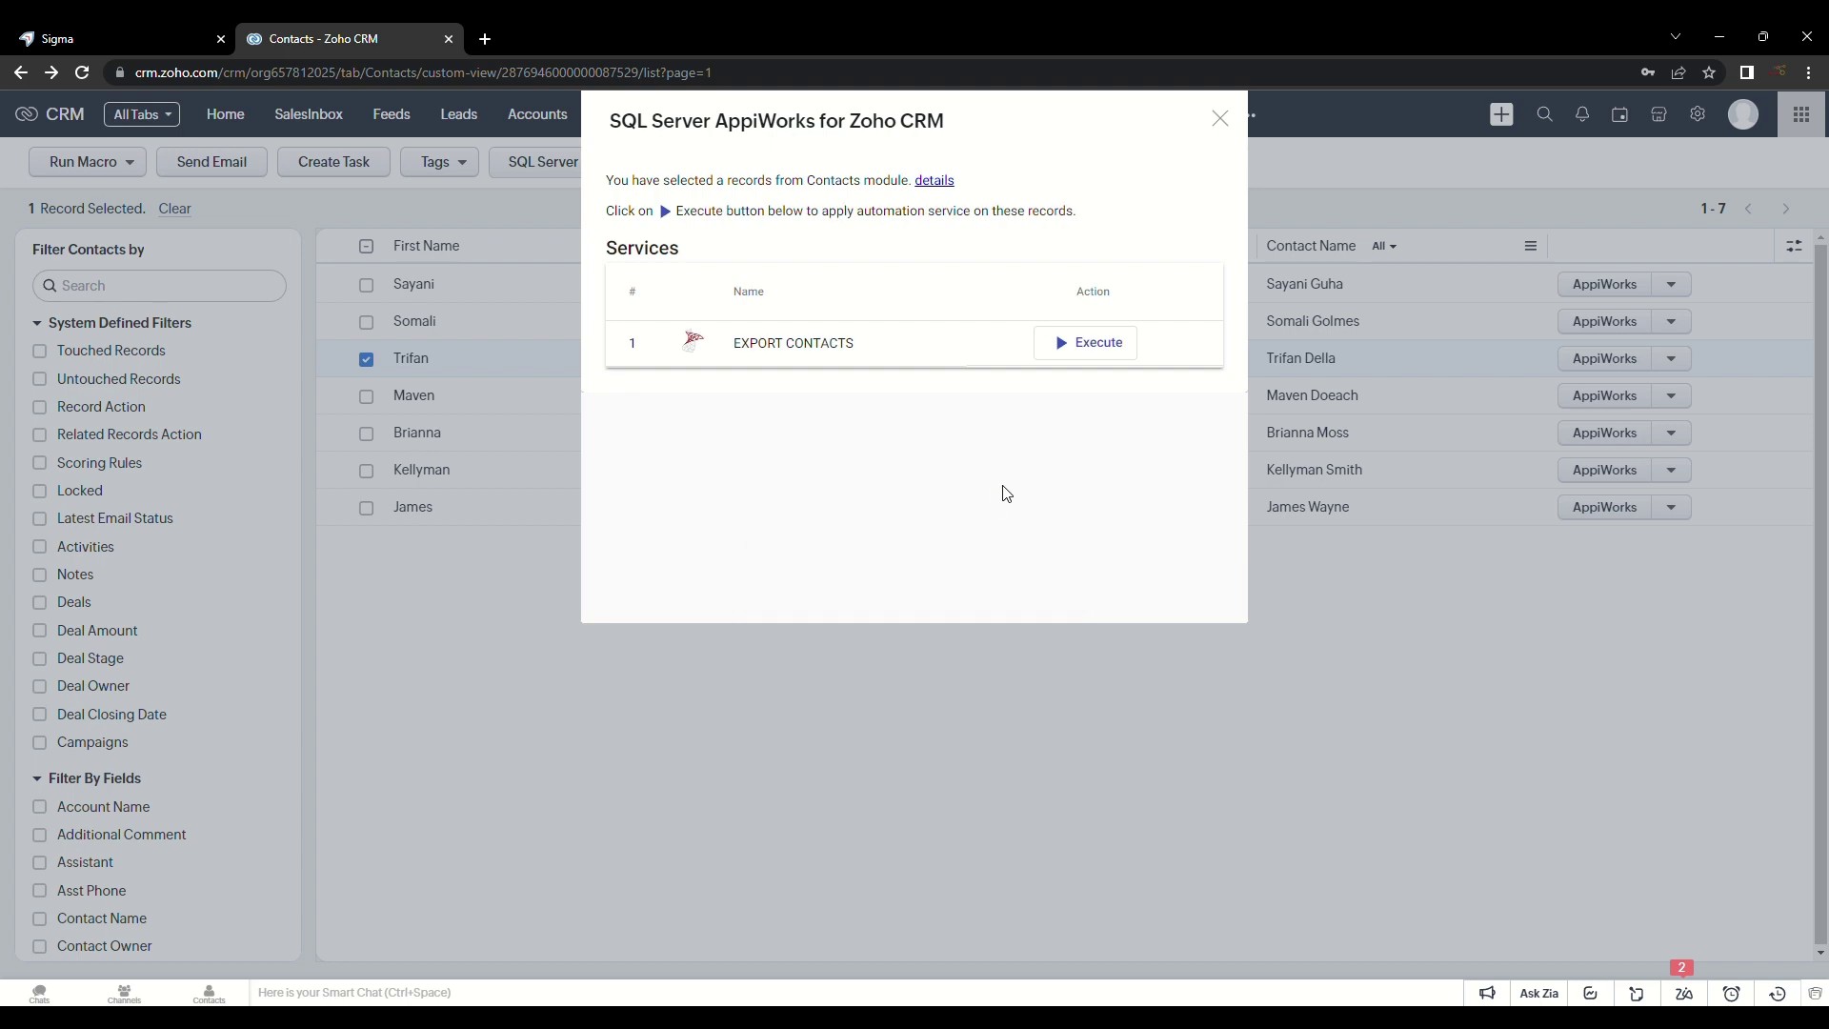
left_click(1069, 352)
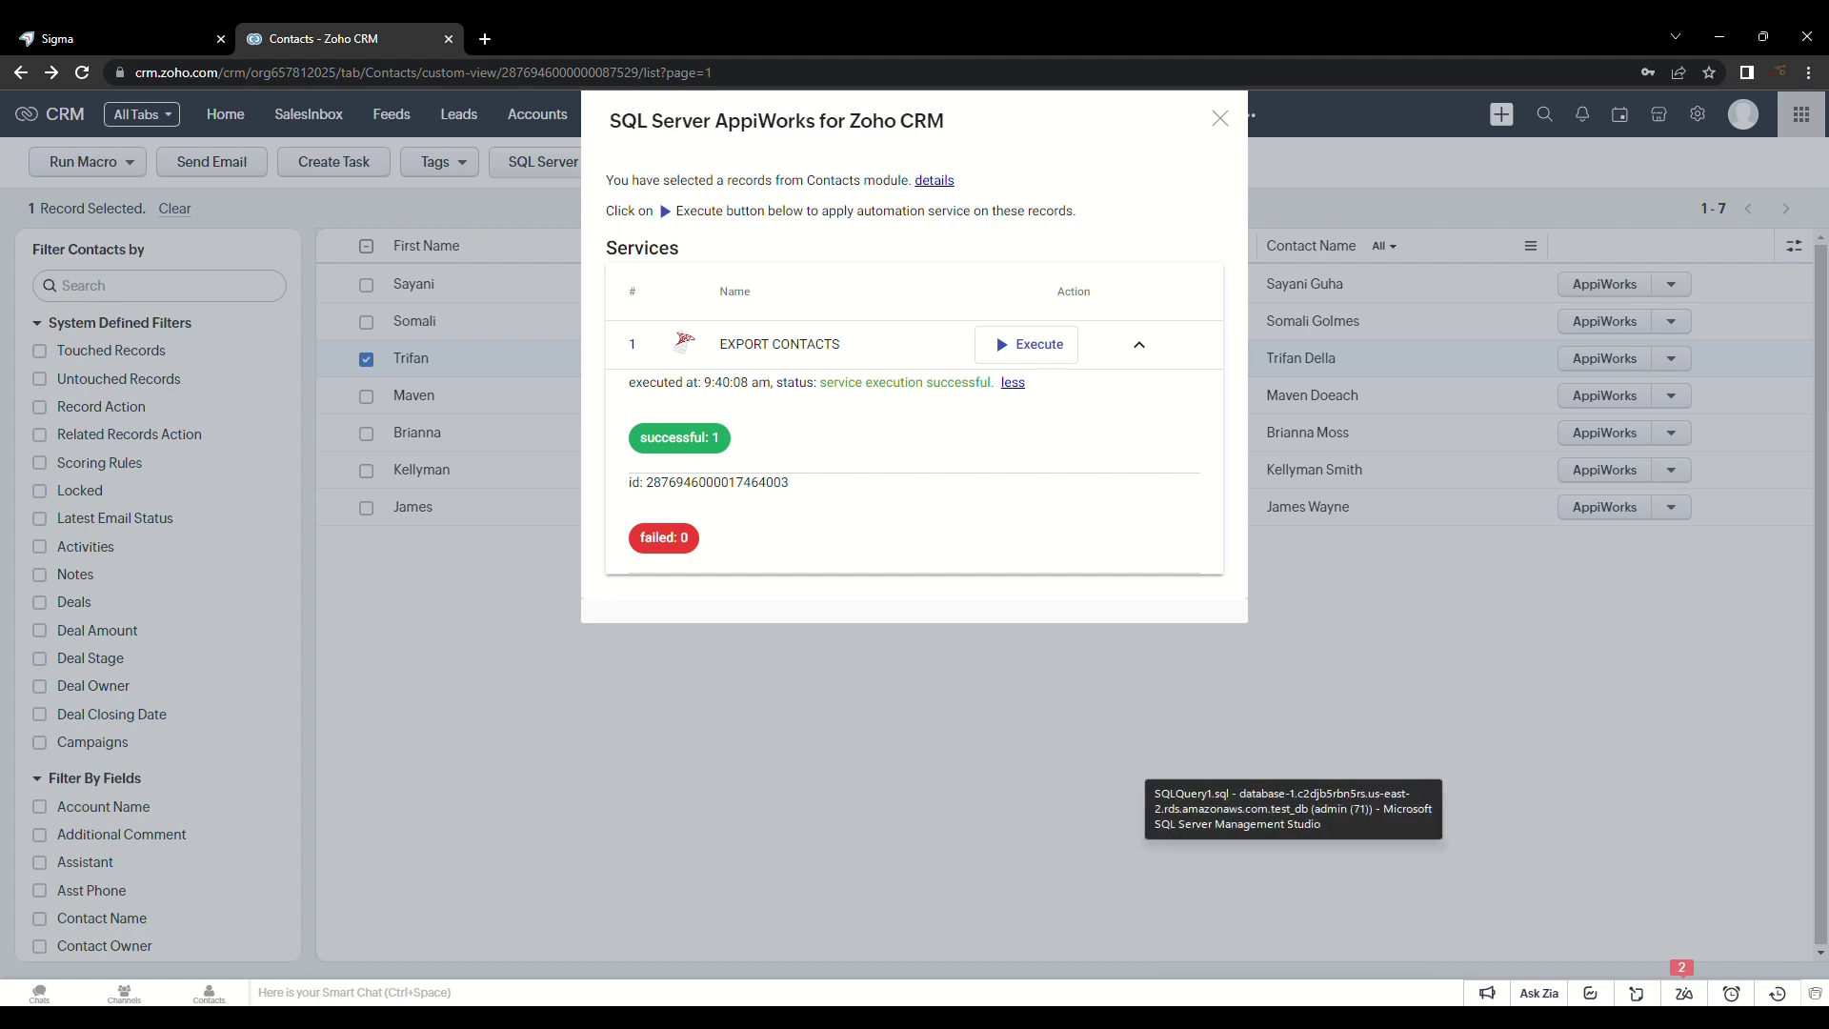
left_click(1295, 924)
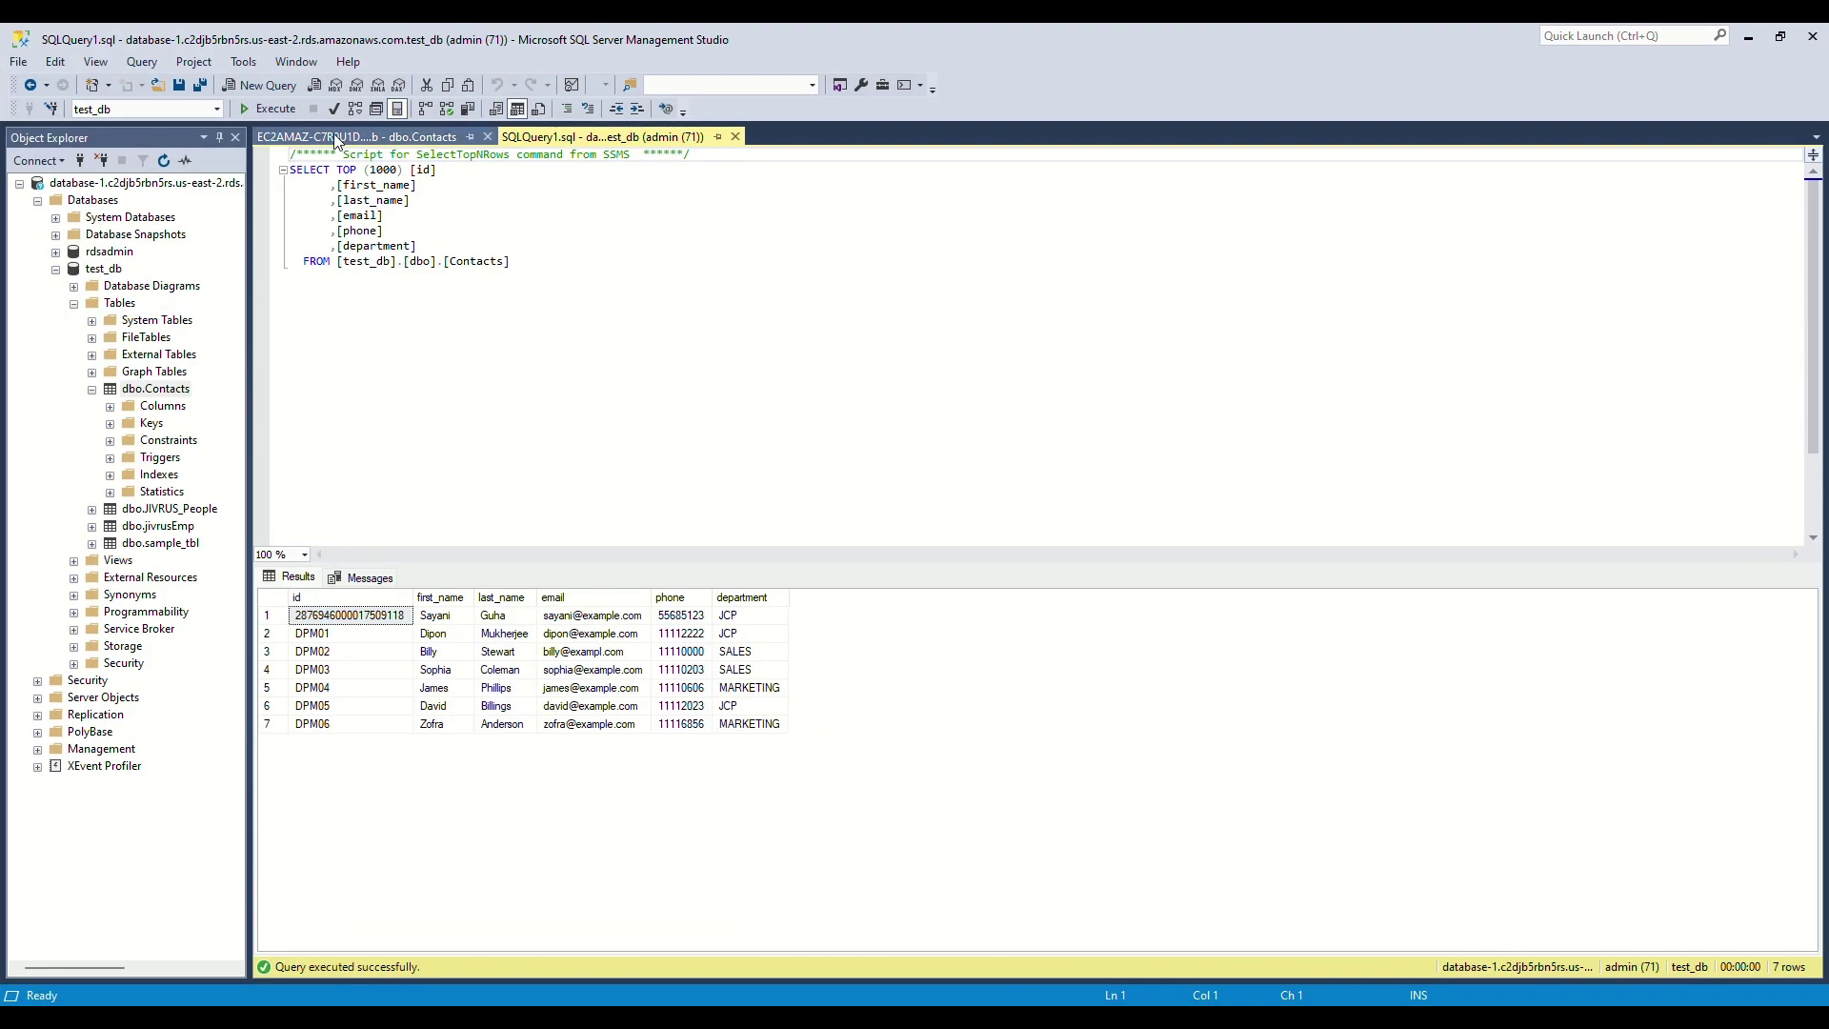
Step: Rerun the dbo.Contacts query and check the new eighth row's name, email, phone and department
left_click(260, 112)
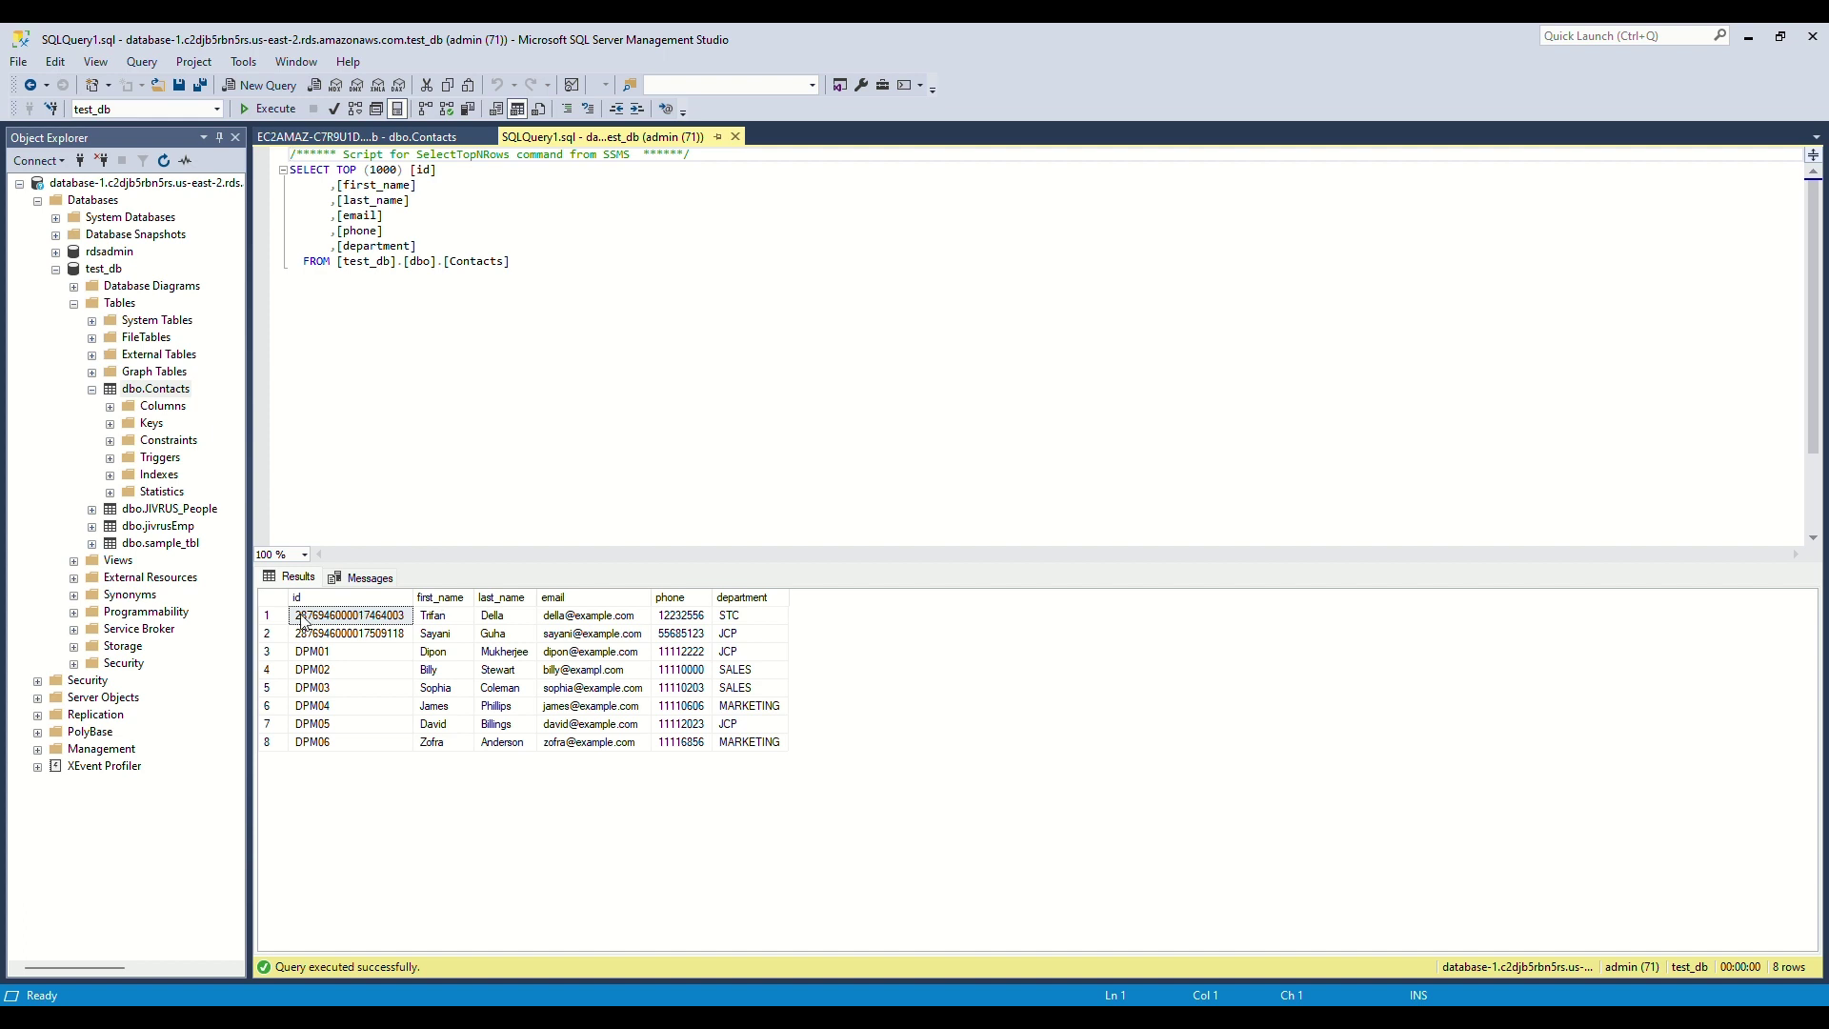
left_click(443, 623)
left_click(513, 625)
left_click(588, 625)
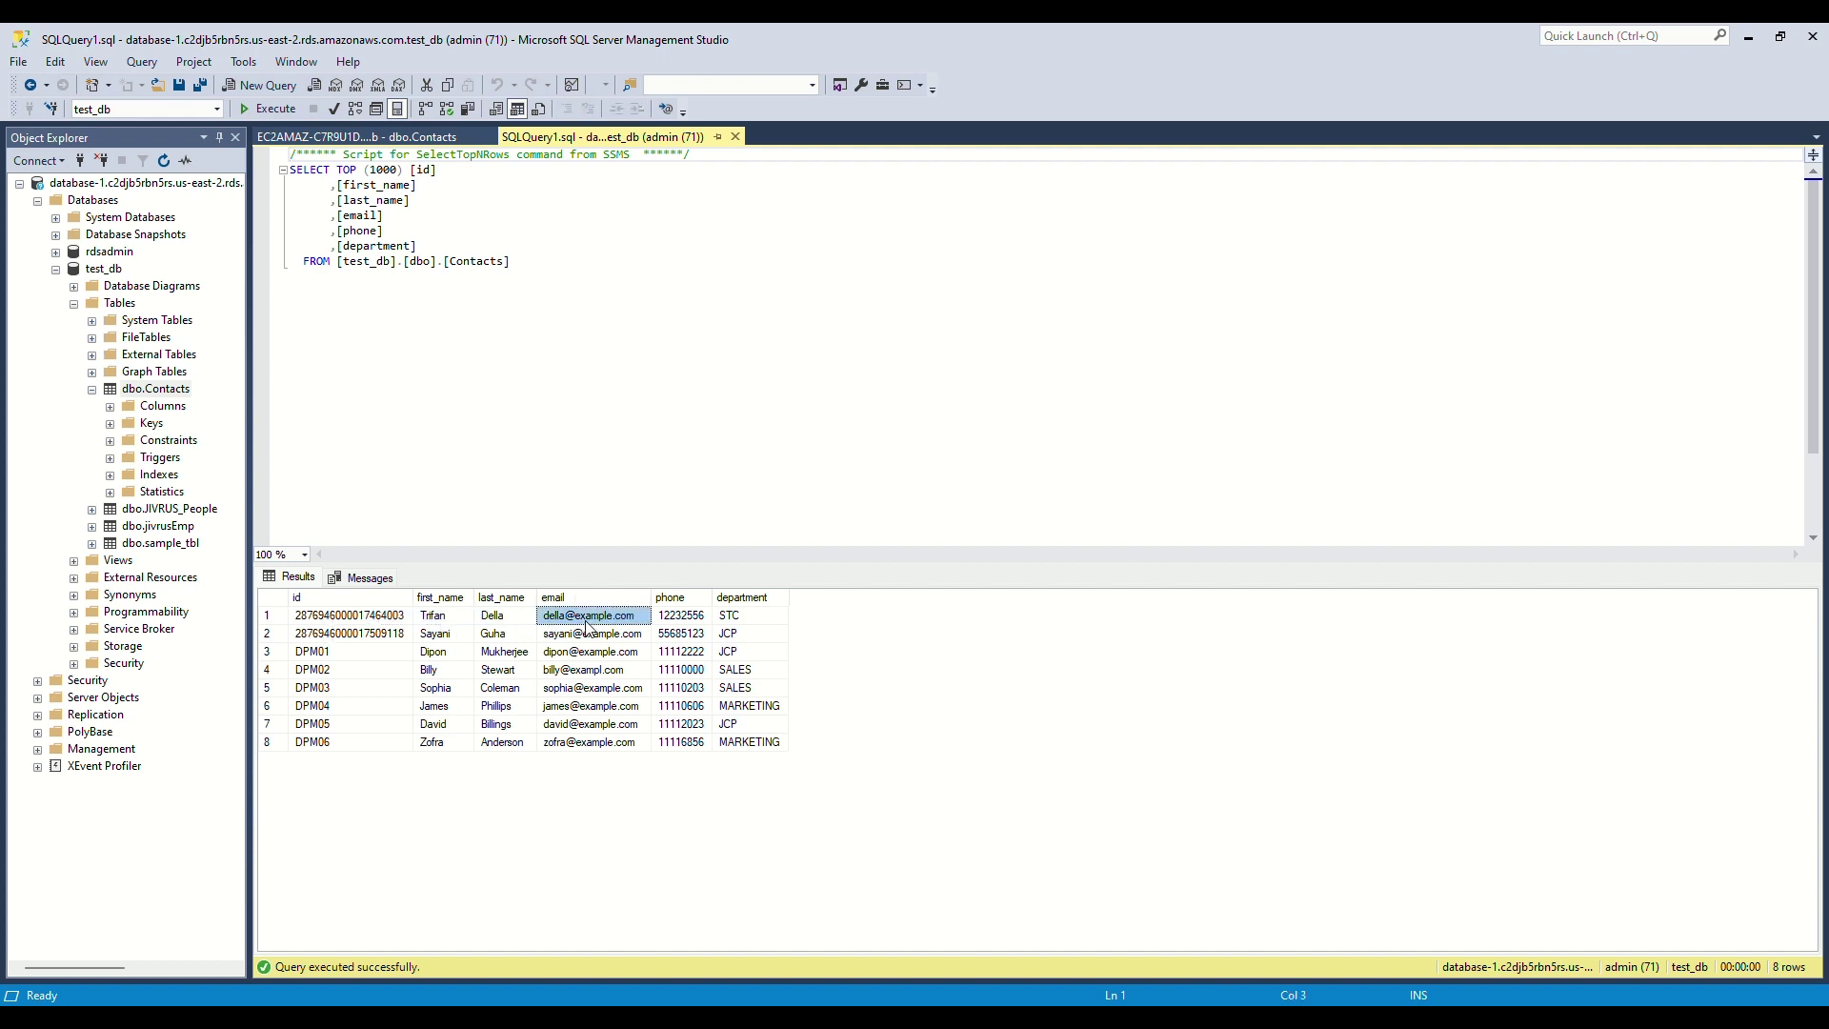
left_click(683, 621)
left_click(734, 616)
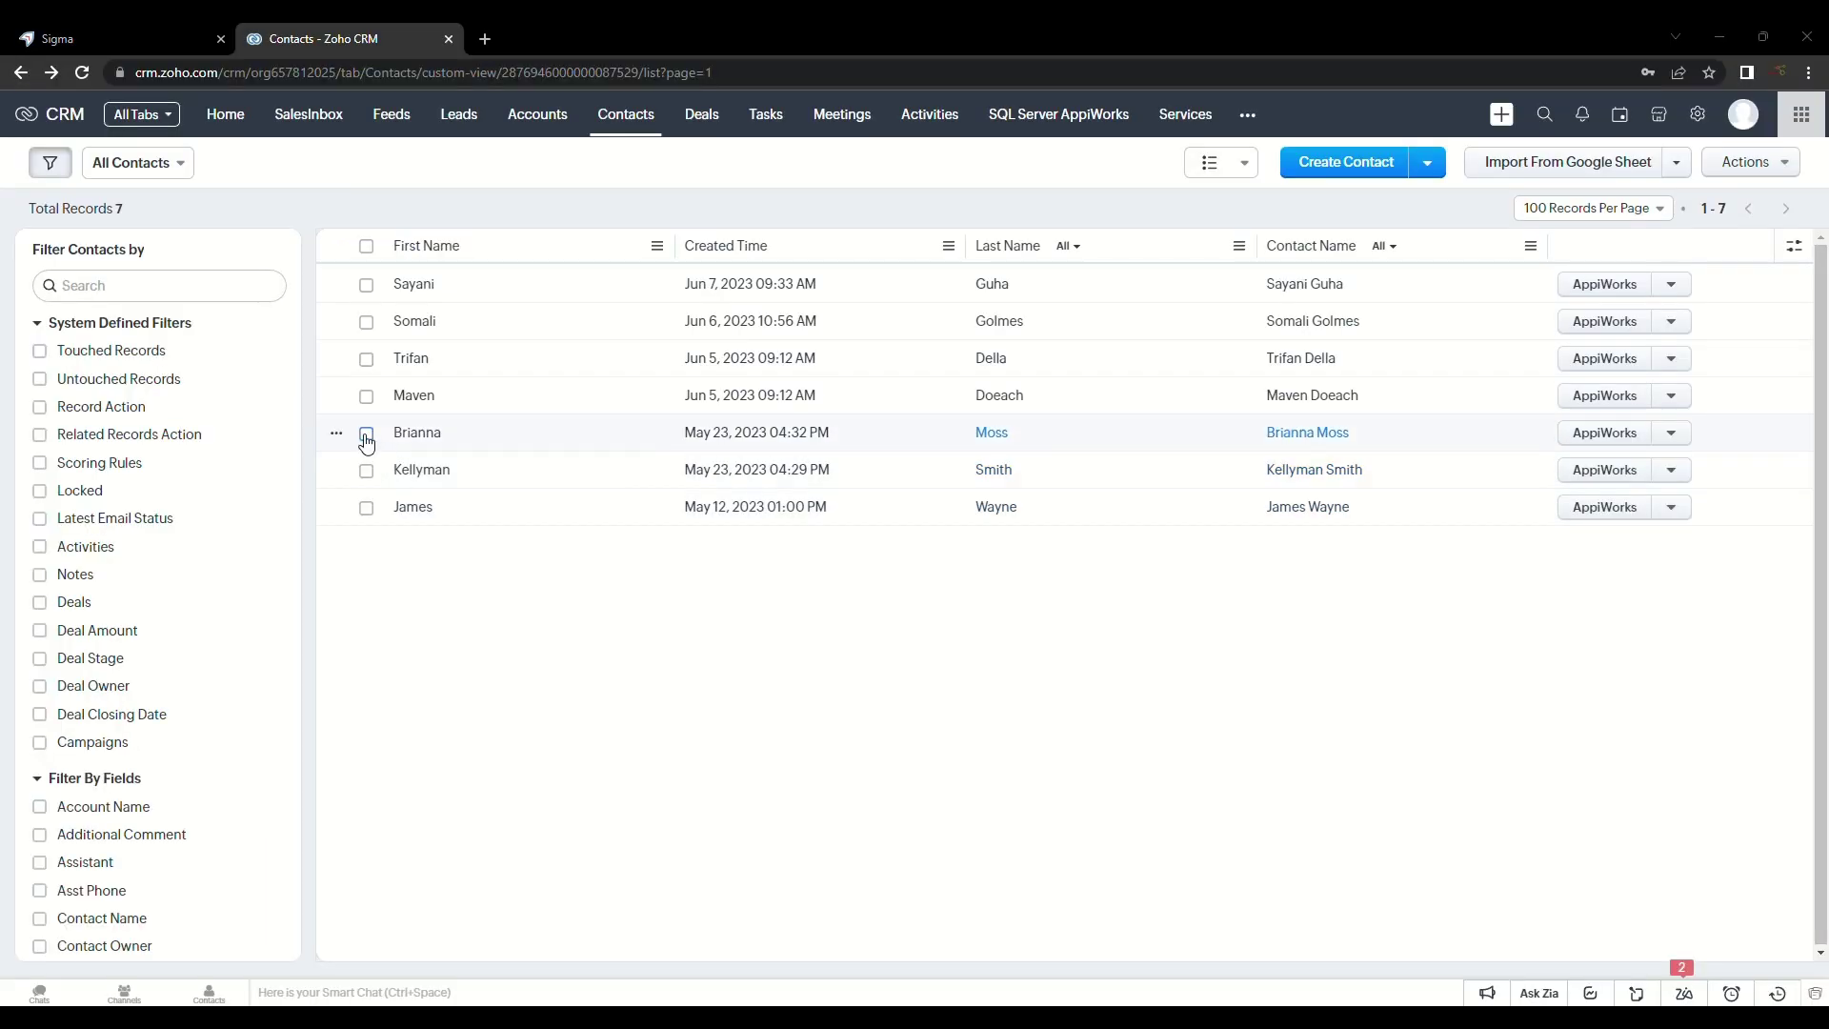
Step: Run EXPORT CONTACTS from the chosen contact's detail page, reporting 1 successful and 0 failed
left_click(365, 436)
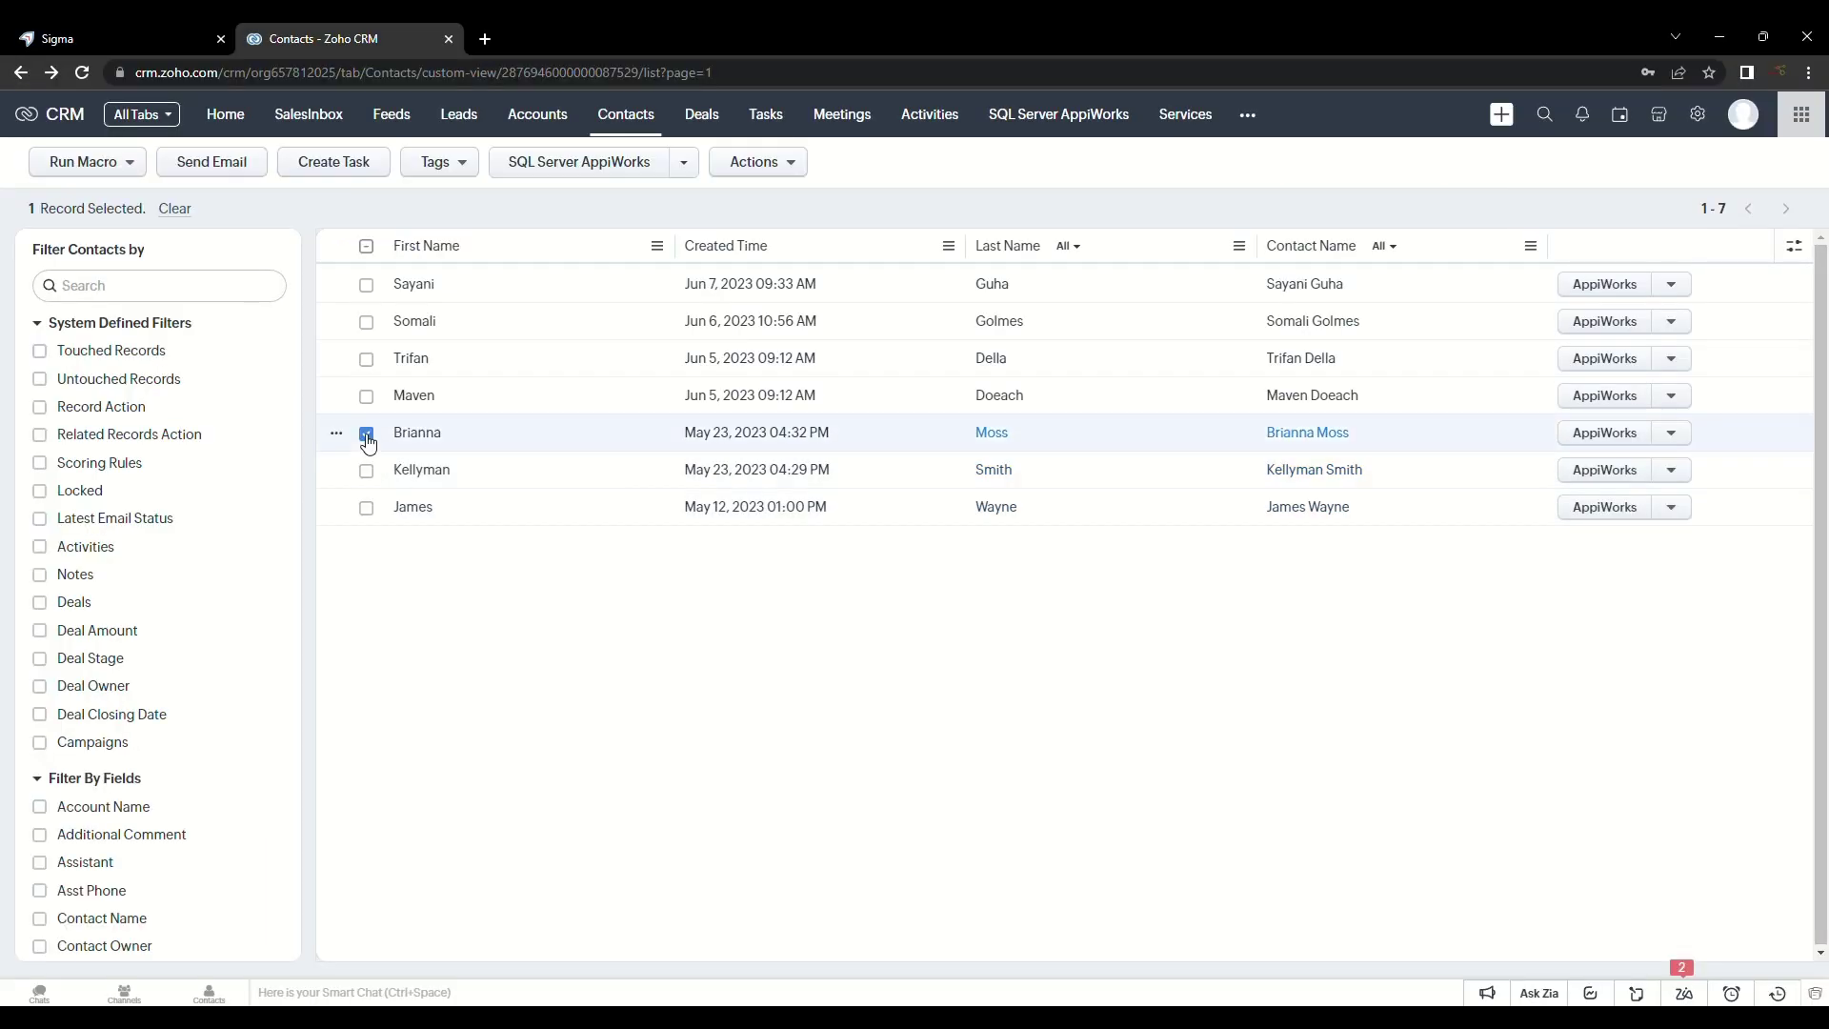
left_click(1672, 436)
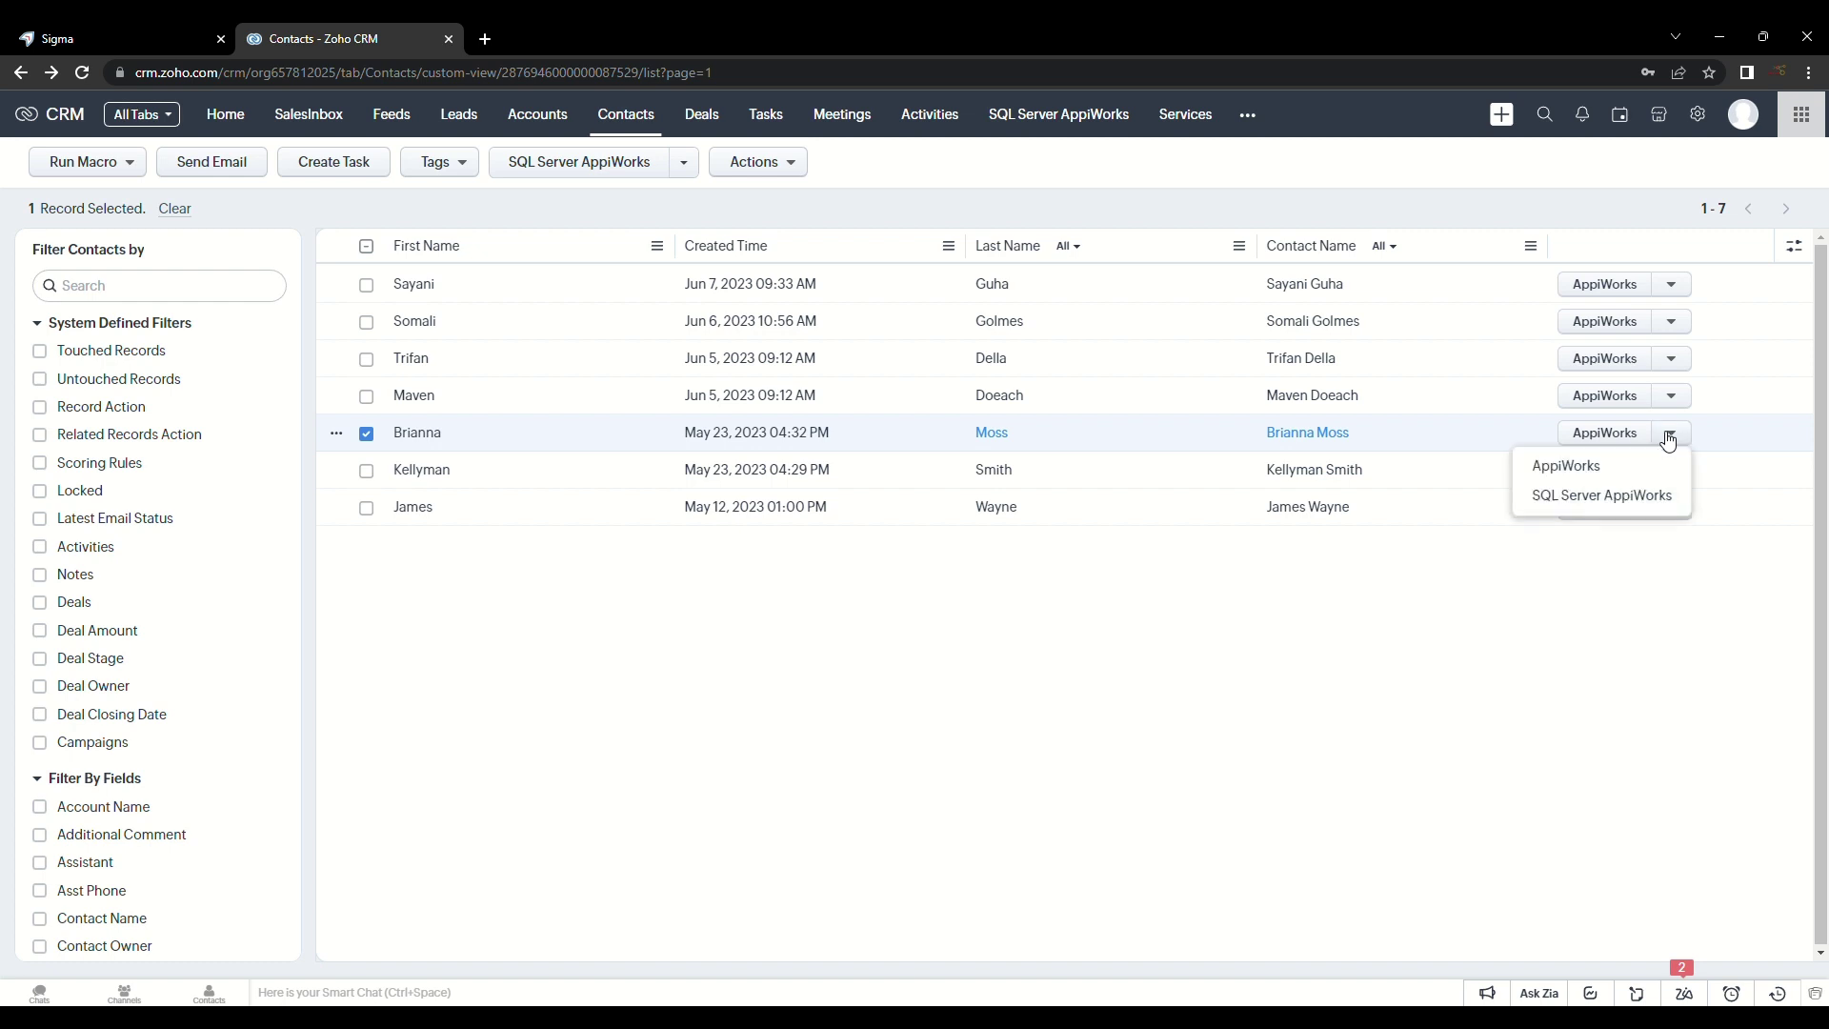
left_click(1603, 496)
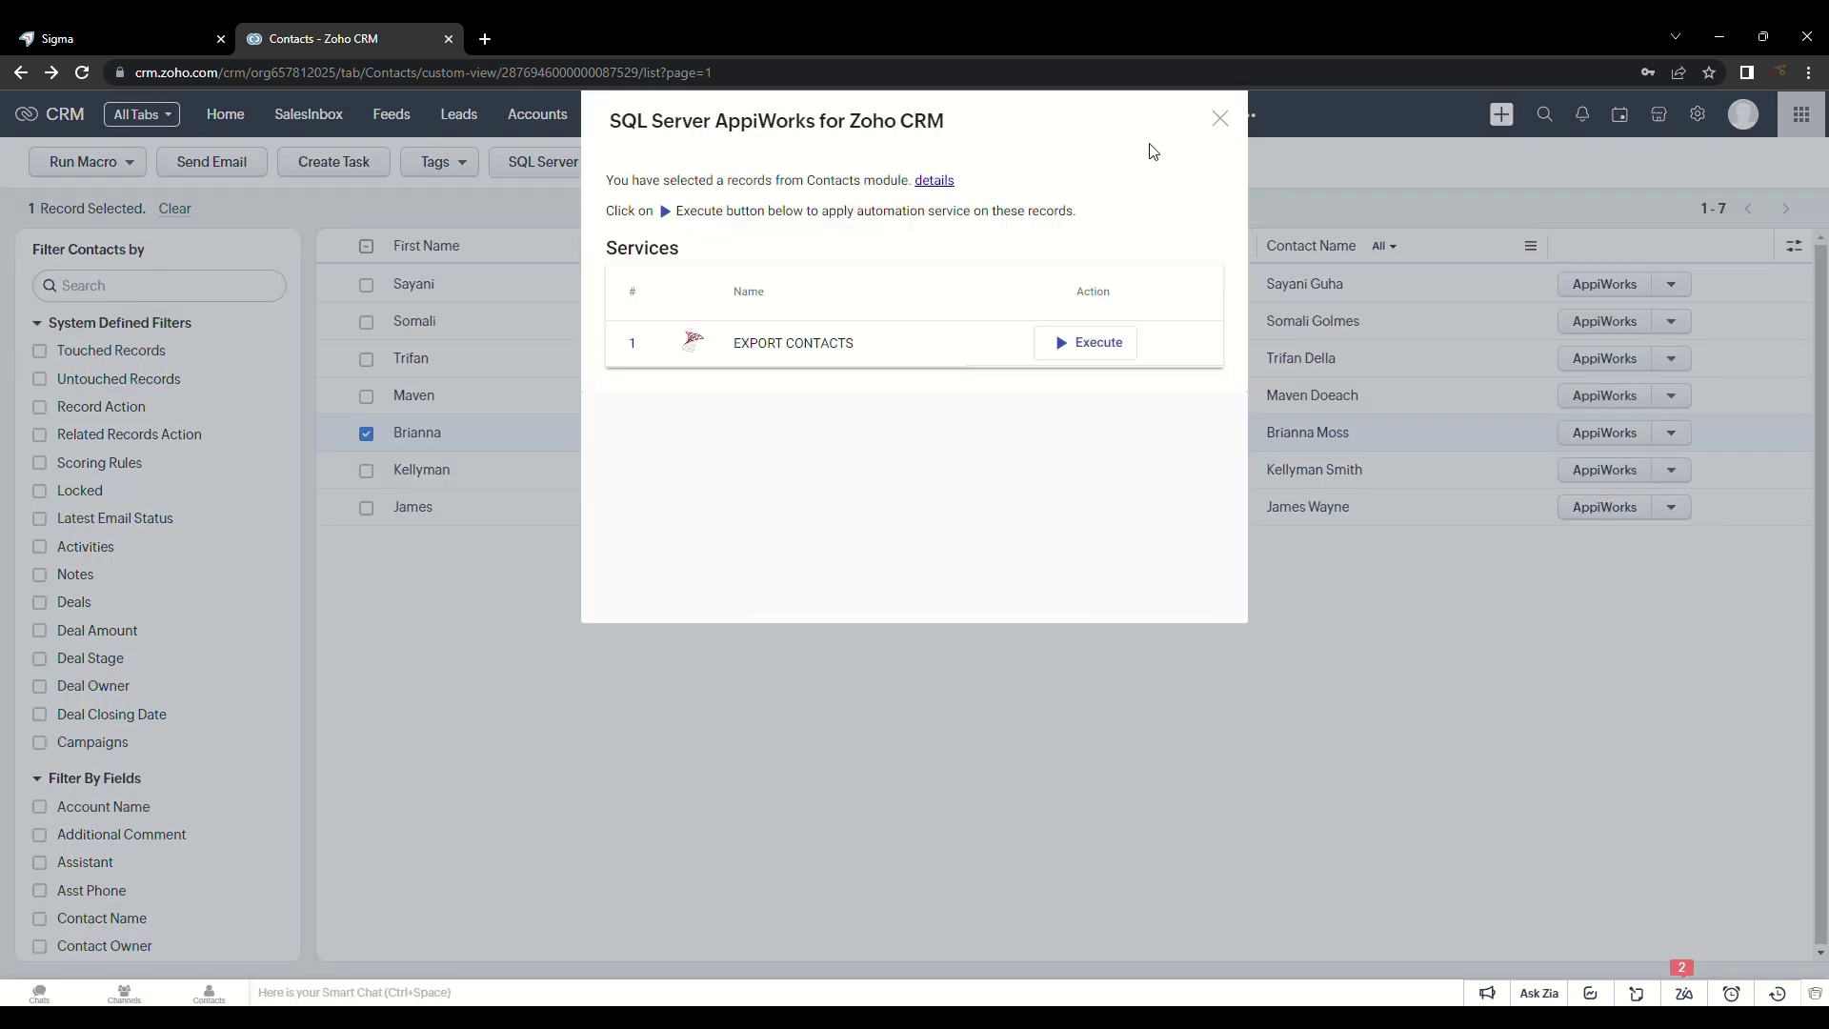
left_click(1221, 121)
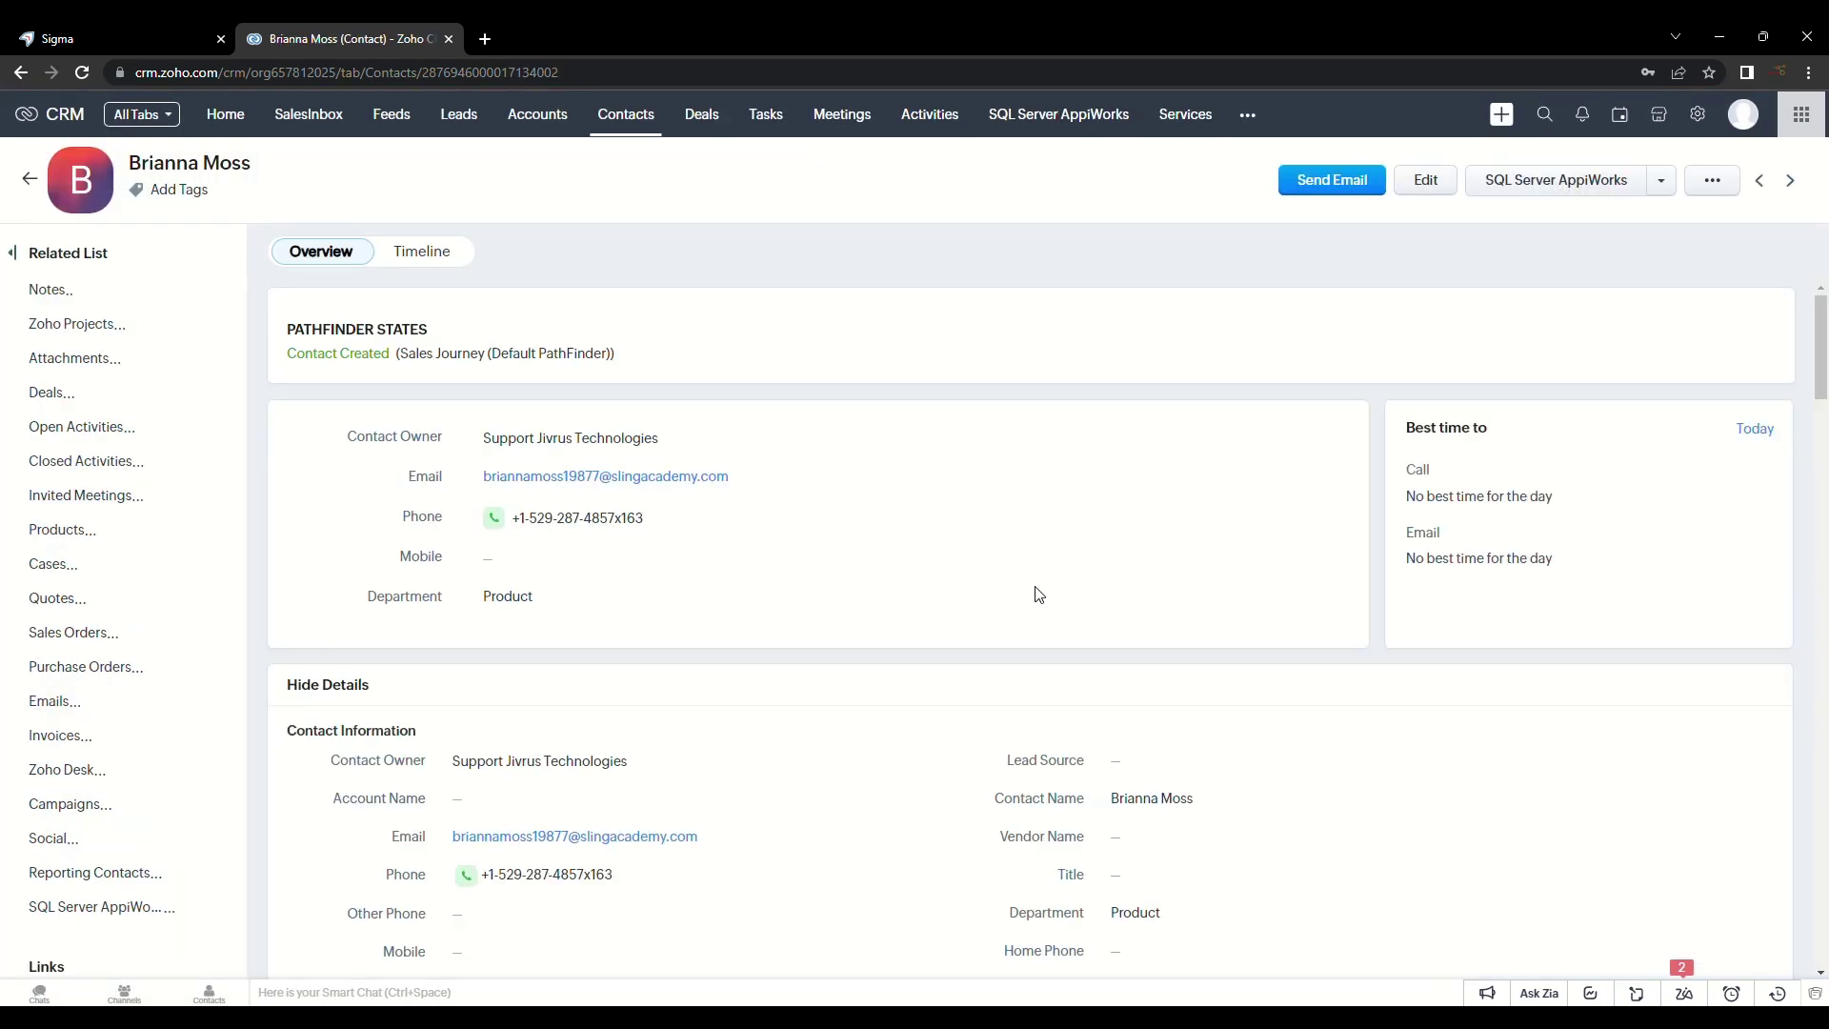
left_click(1577, 186)
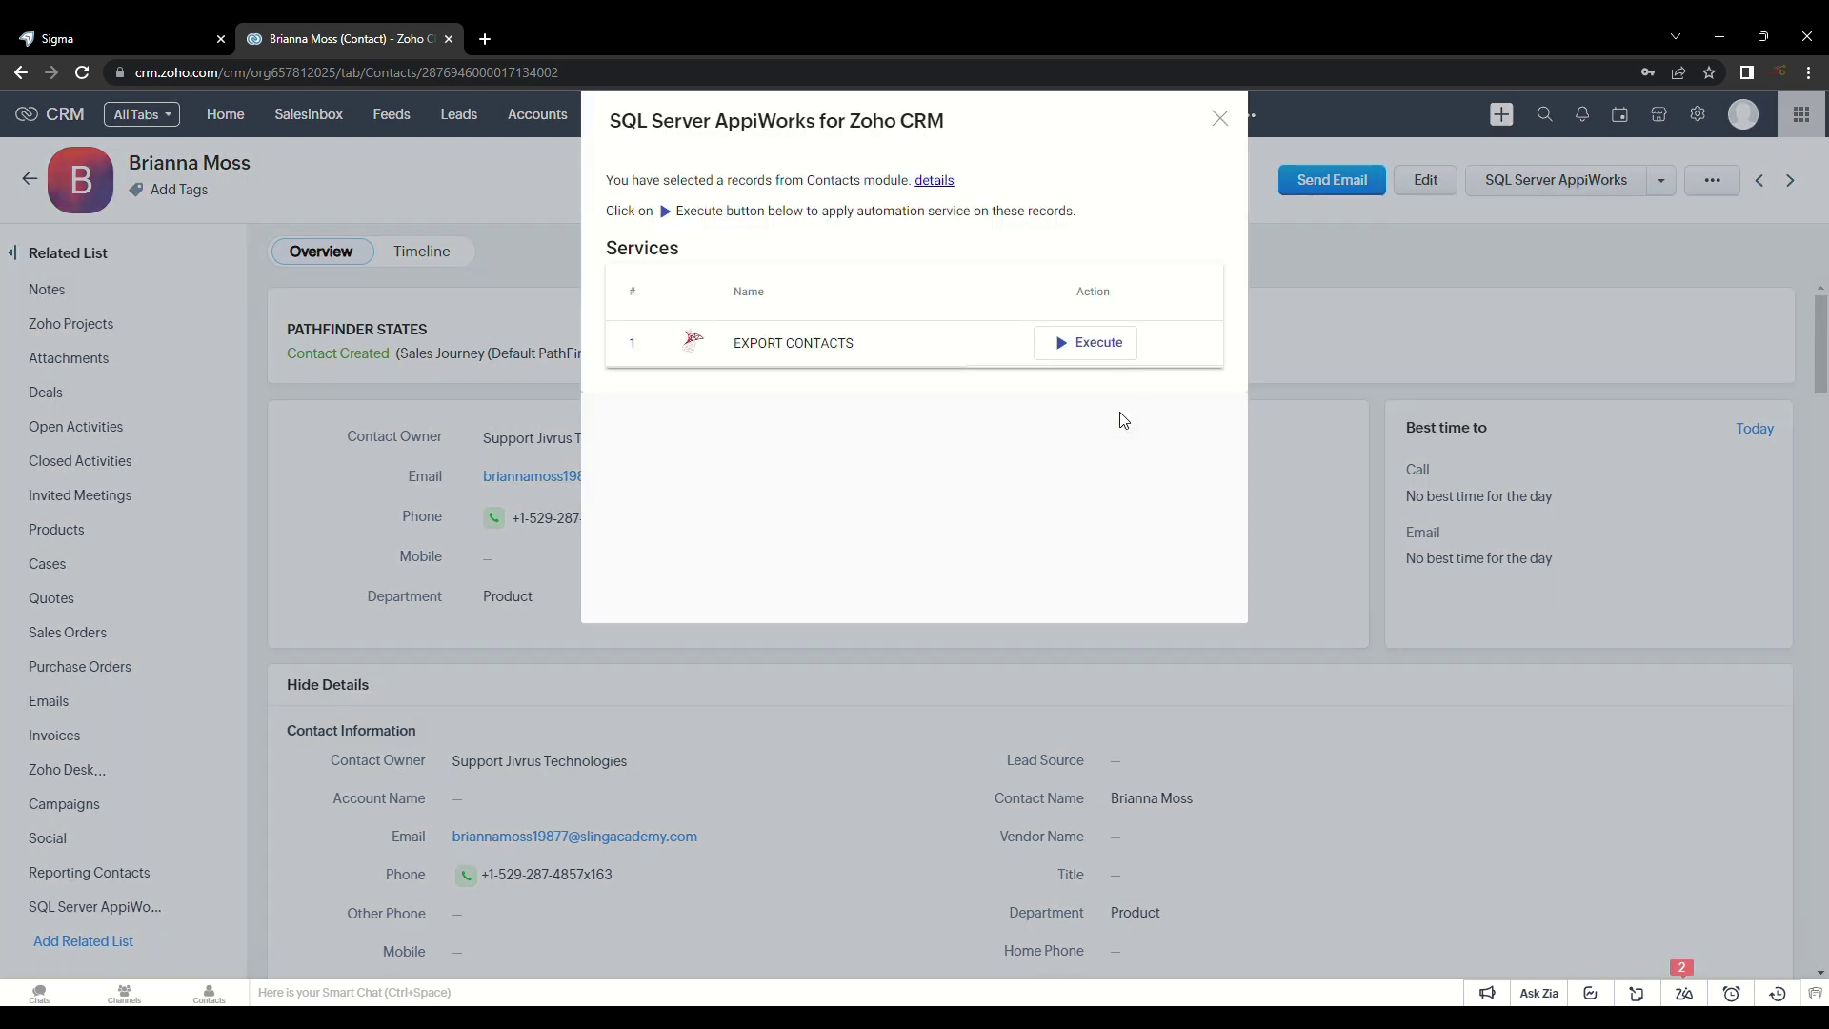
left_click(1079, 347)
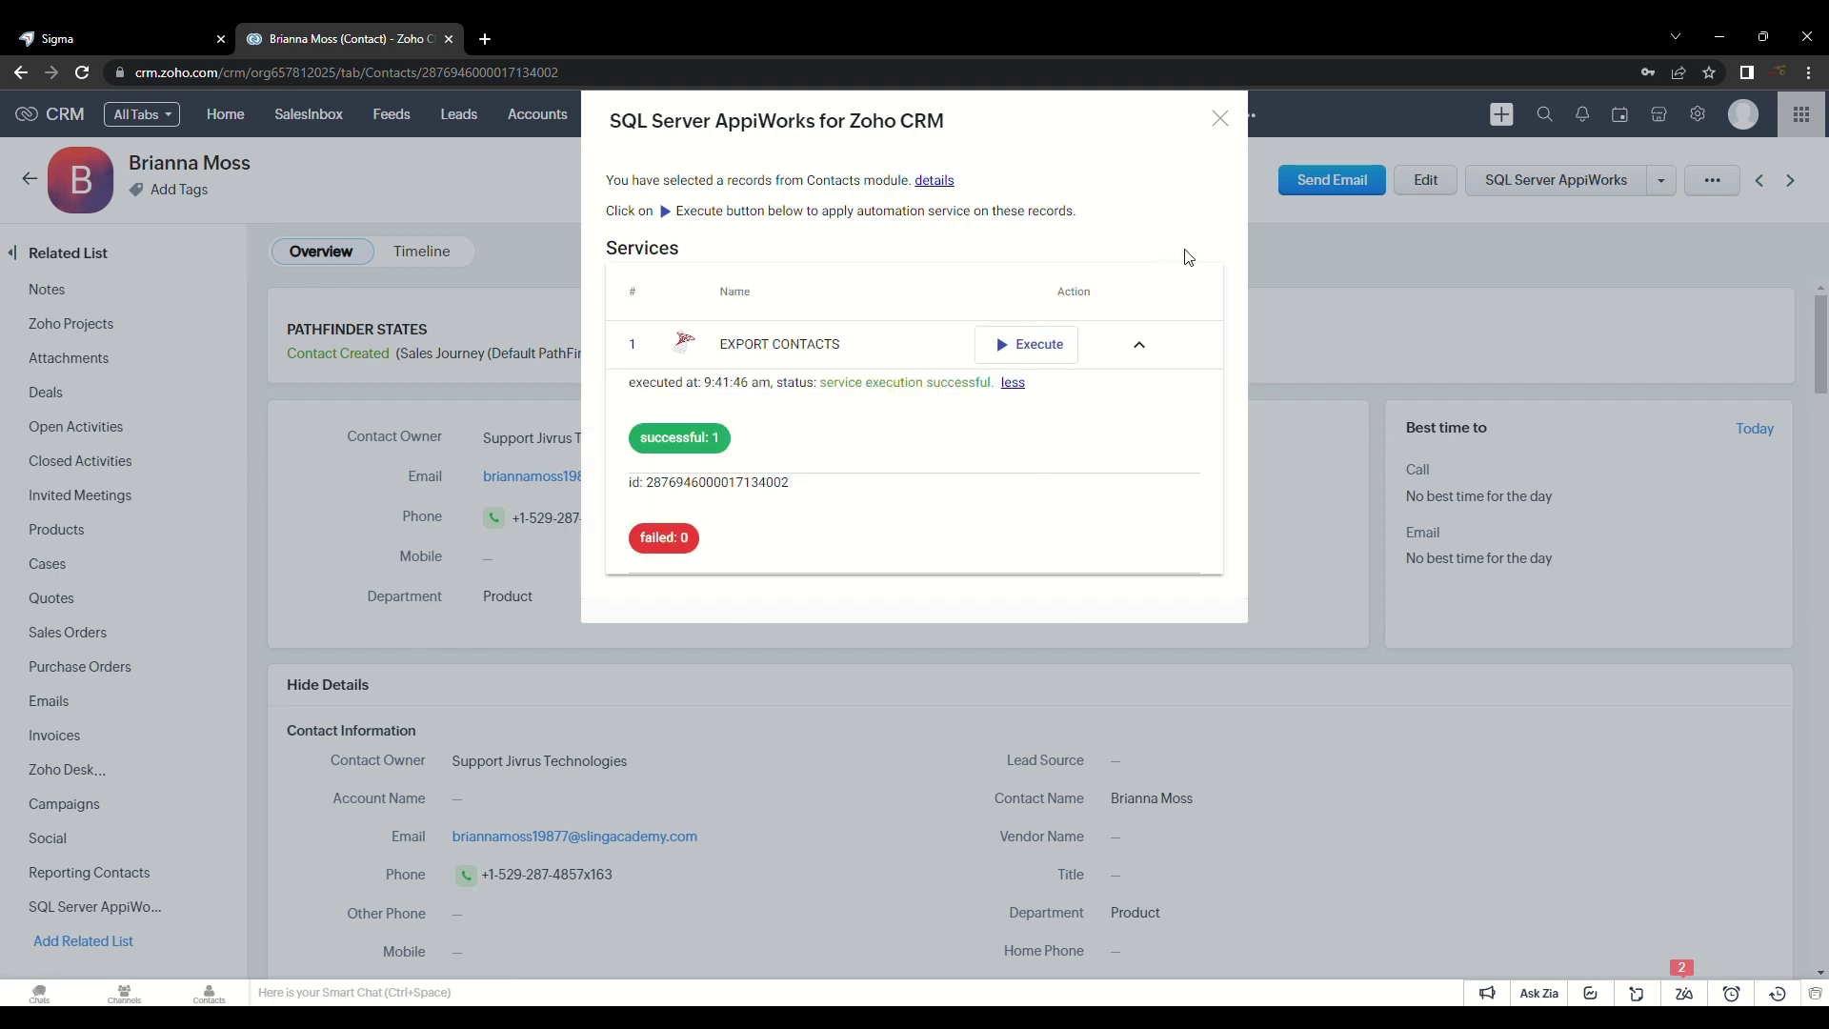
left_click(1221, 120)
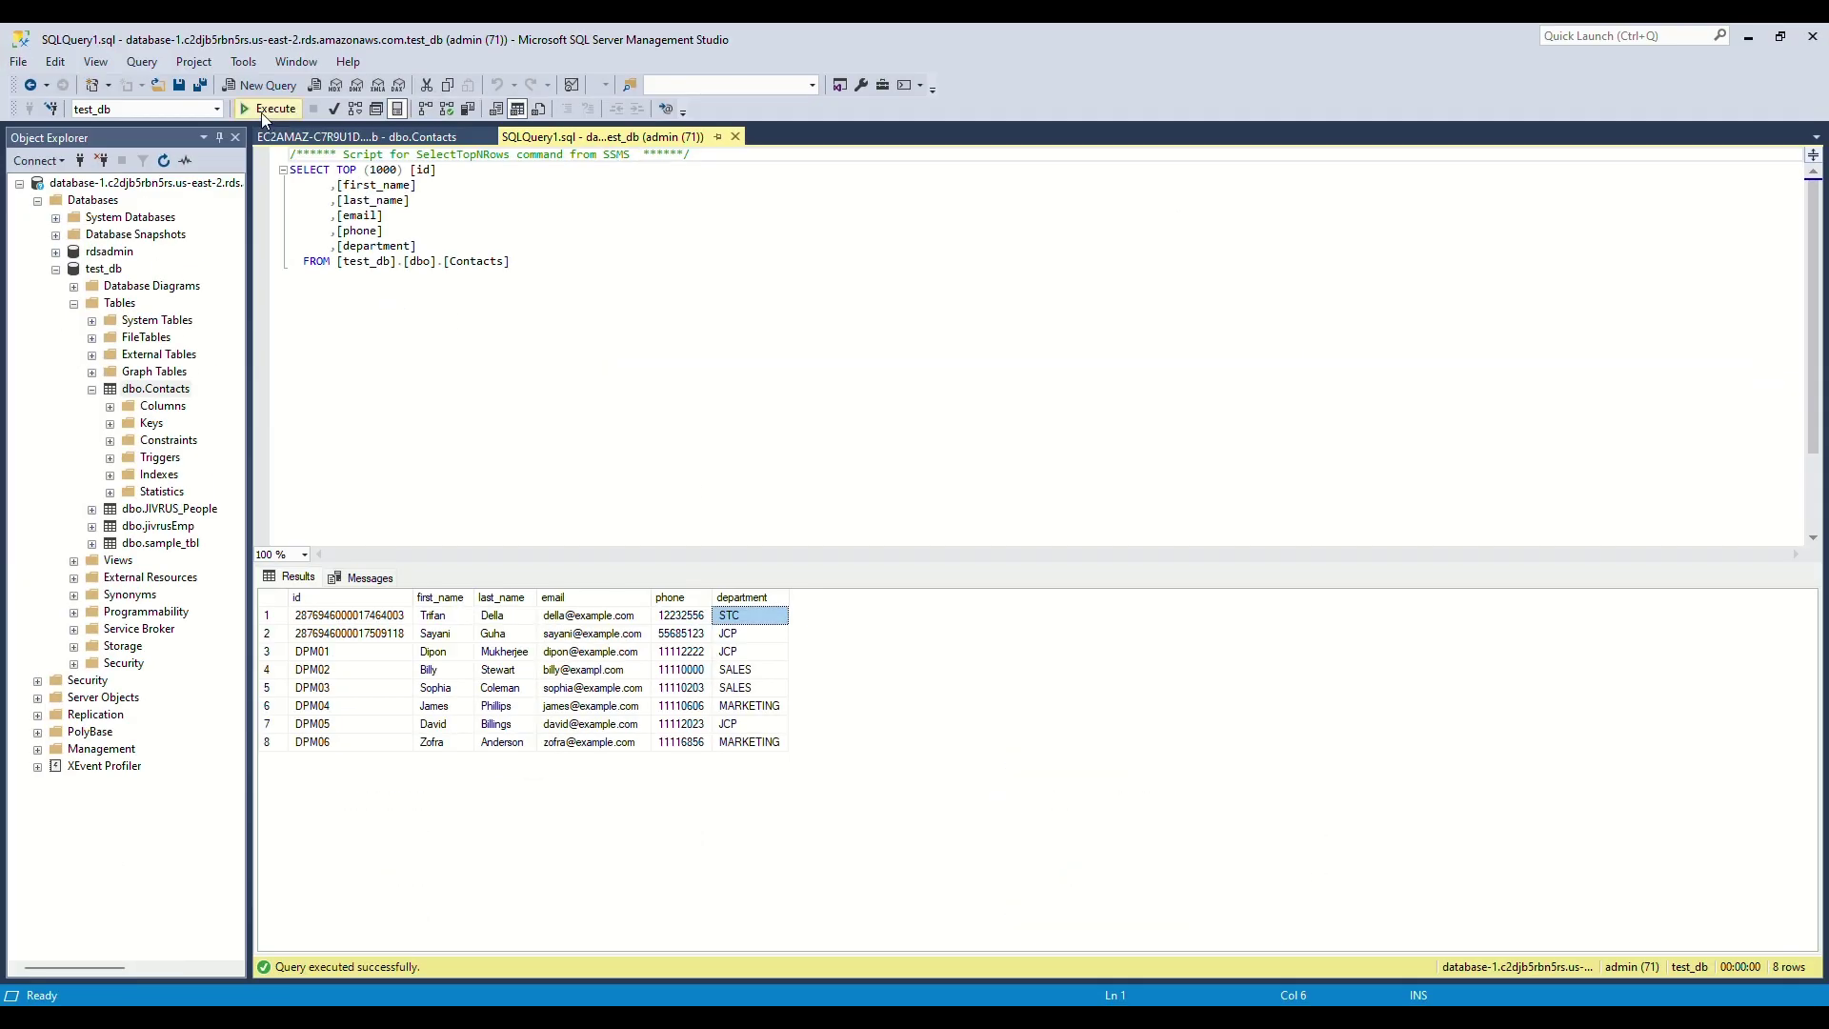
Step: Rerun the Contacts query to confirm nine rows including the Product-department contact, then minimize Management Studio
left_click(264, 109)
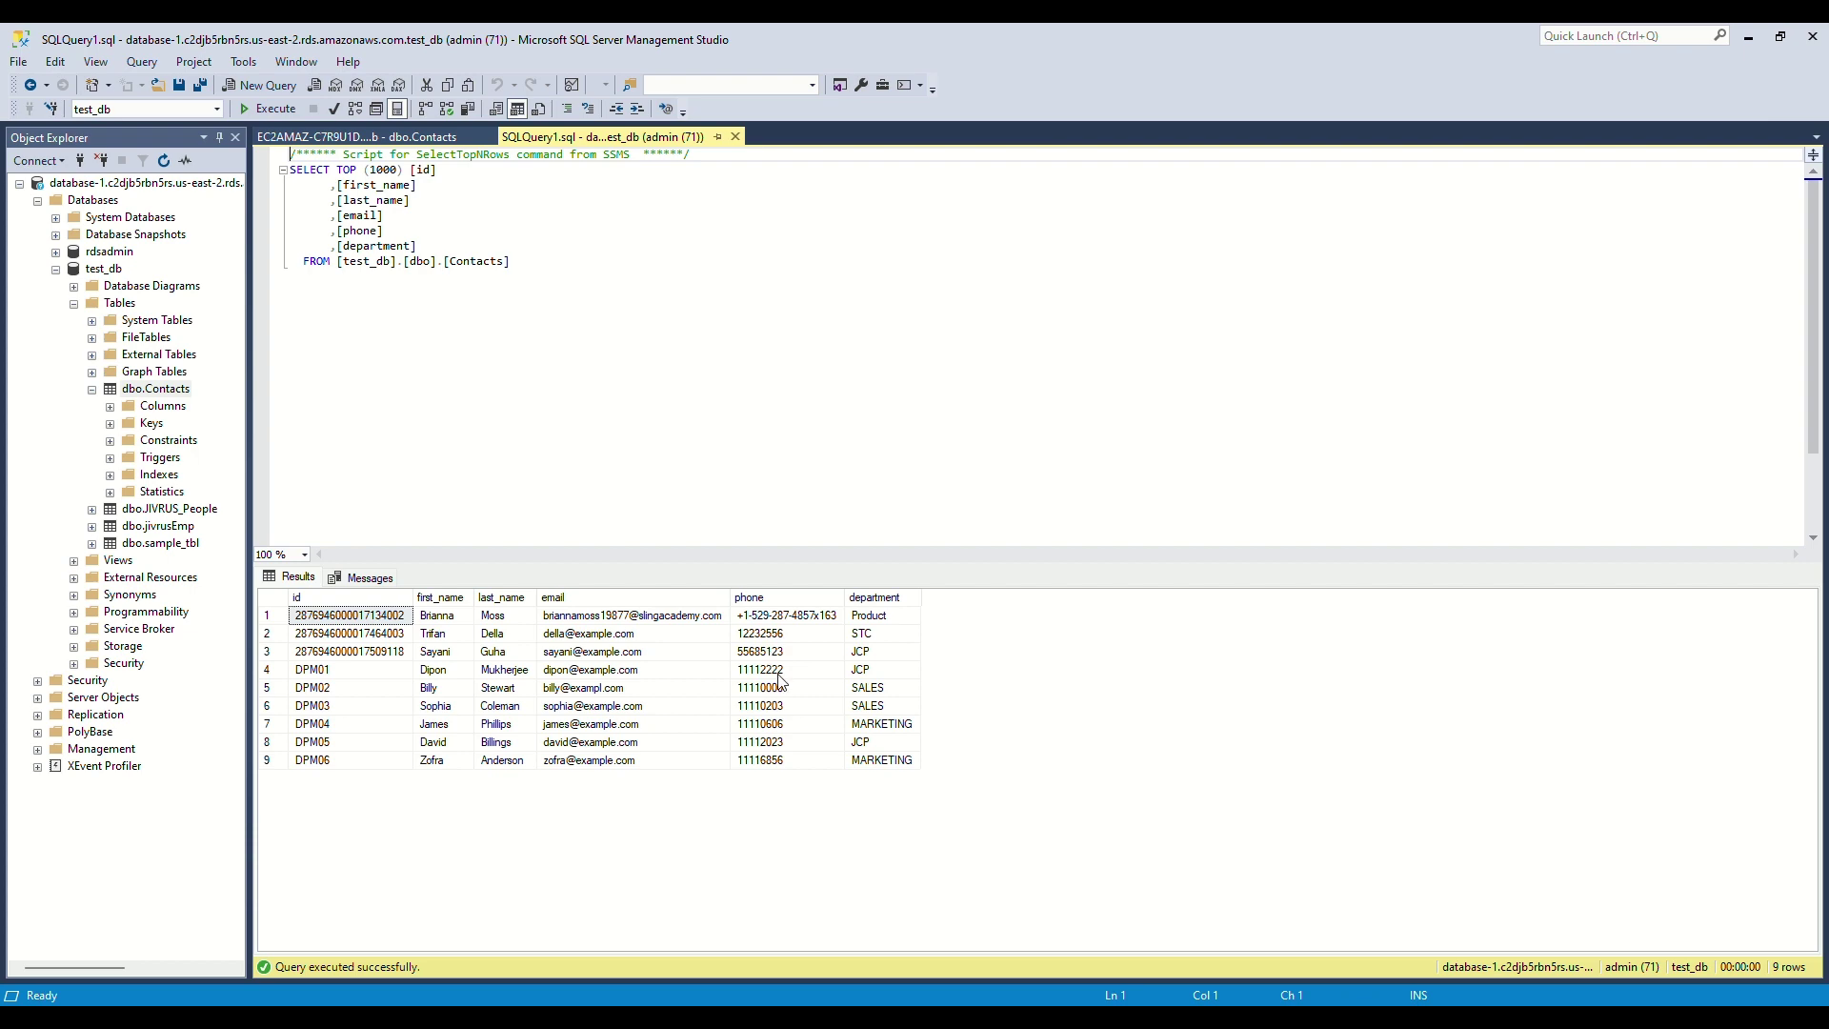
left_click(1750, 38)
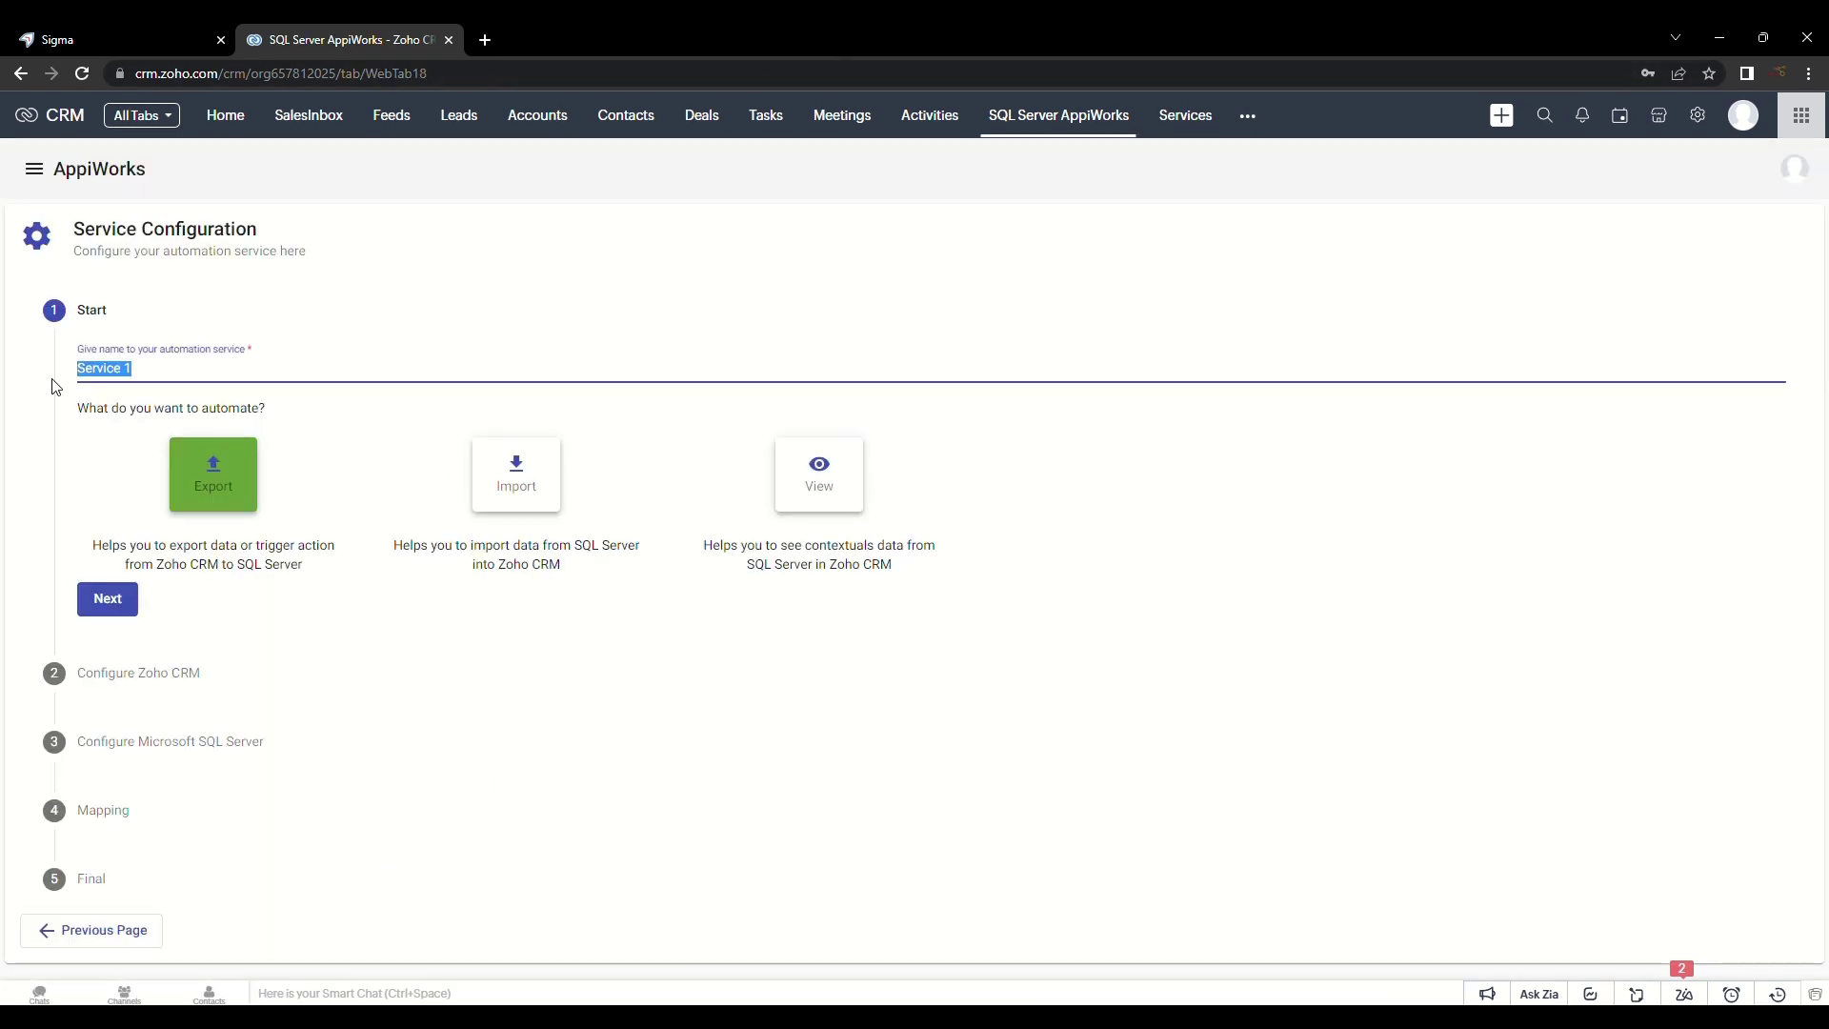
Step: Name the new service IMPORT CONTACTS and make it an Import service
key("BackSpace")
type("IMPORT CONTACTS")
left_click(512, 477)
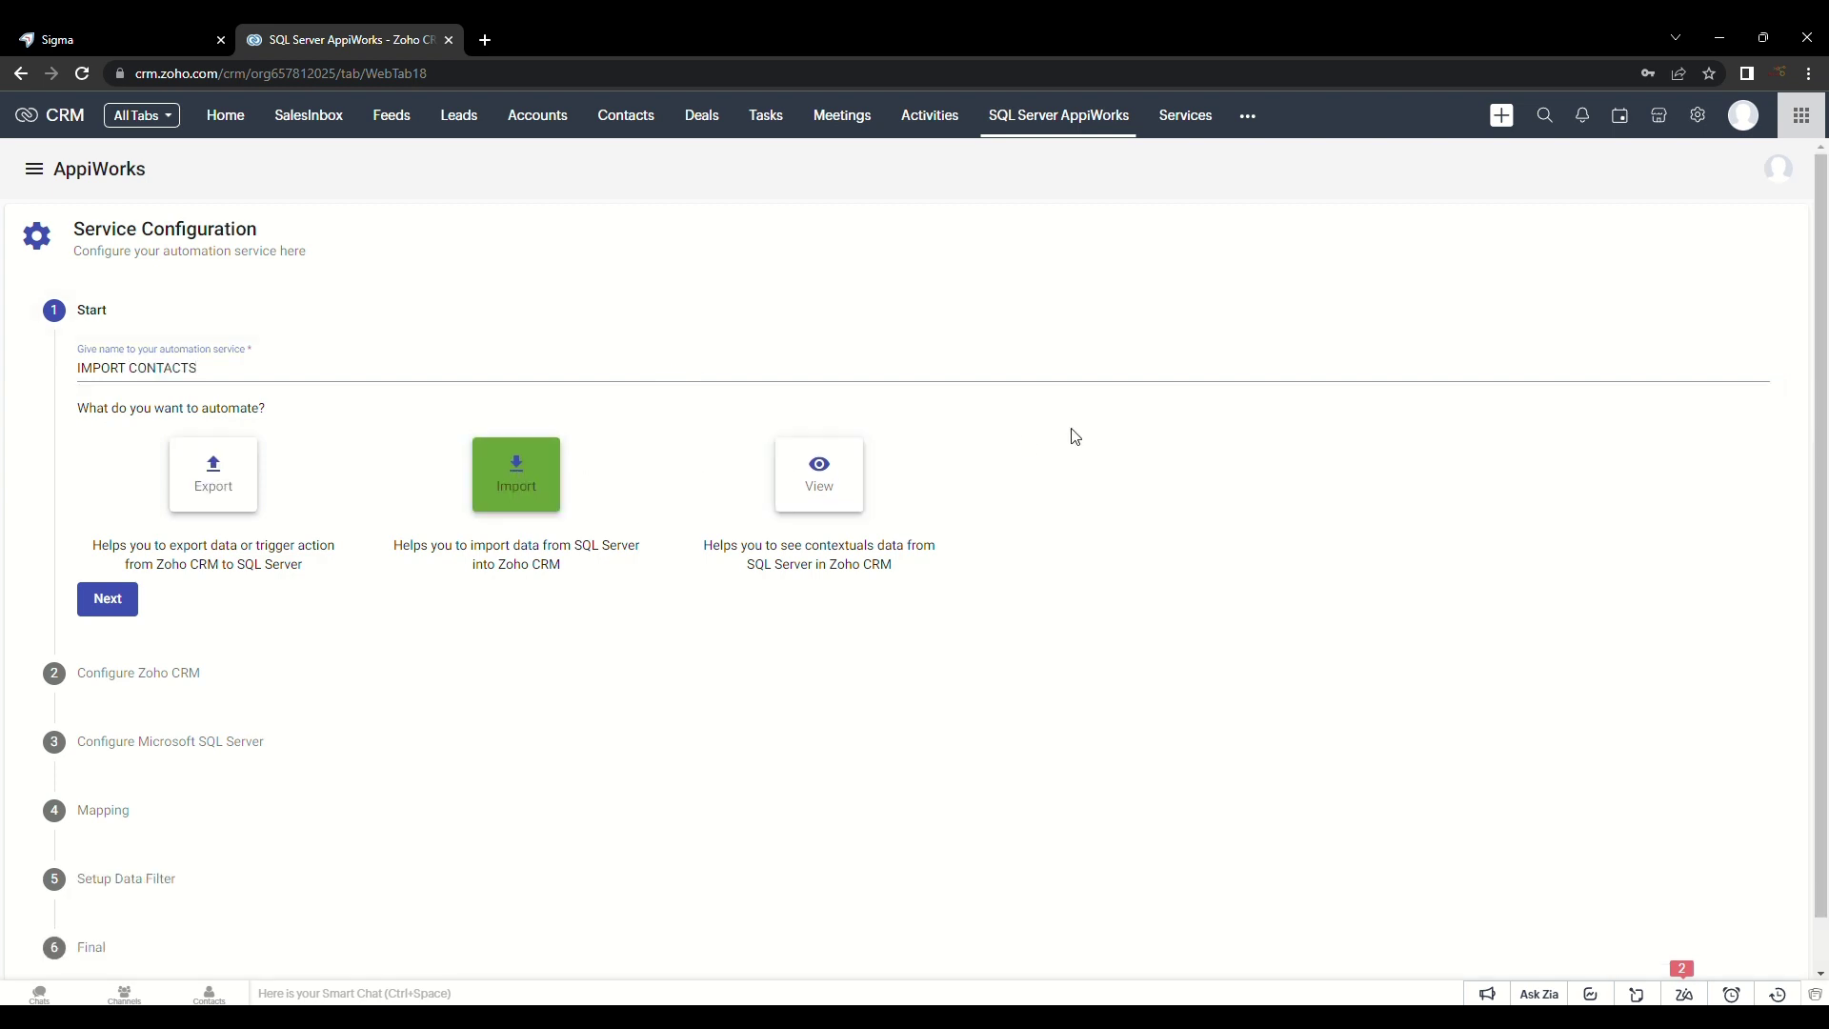
left_click(105, 601)
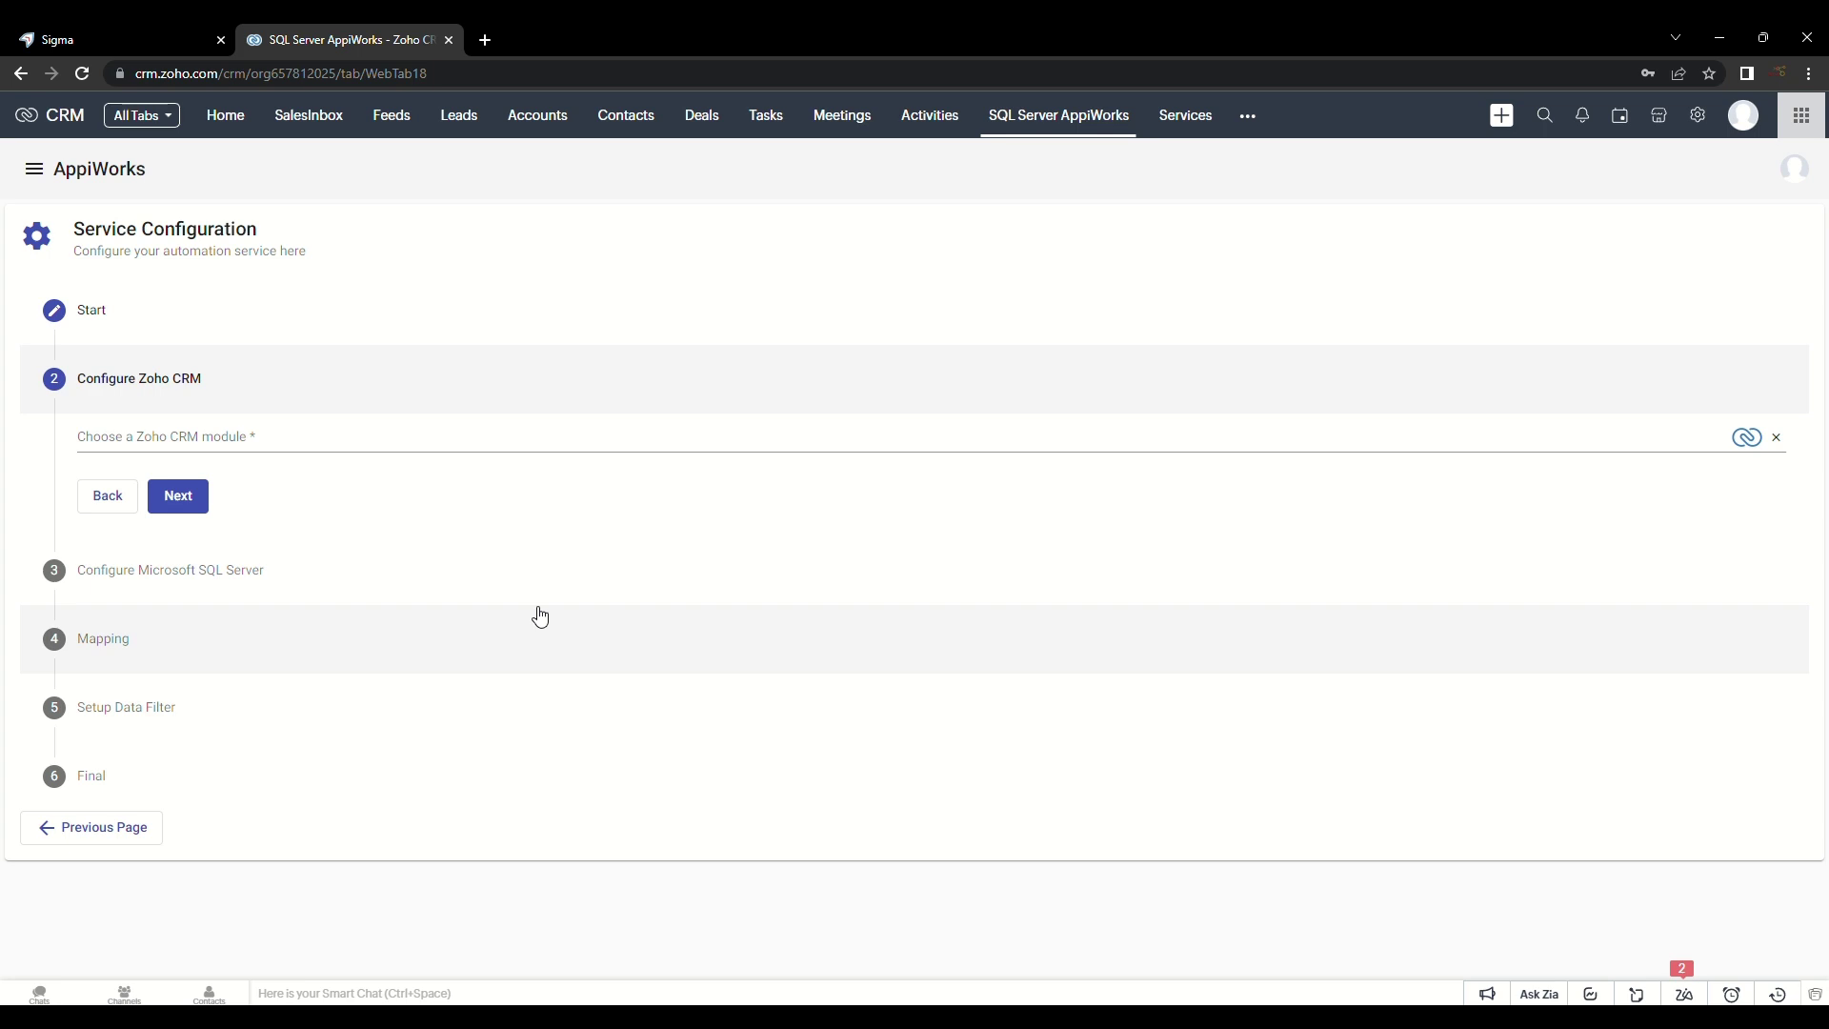
Step: Set Contacts as the Zoho CRM module and Connection 5's Contacts table as the source
left_click(214, 436)
left_click(188, 516)
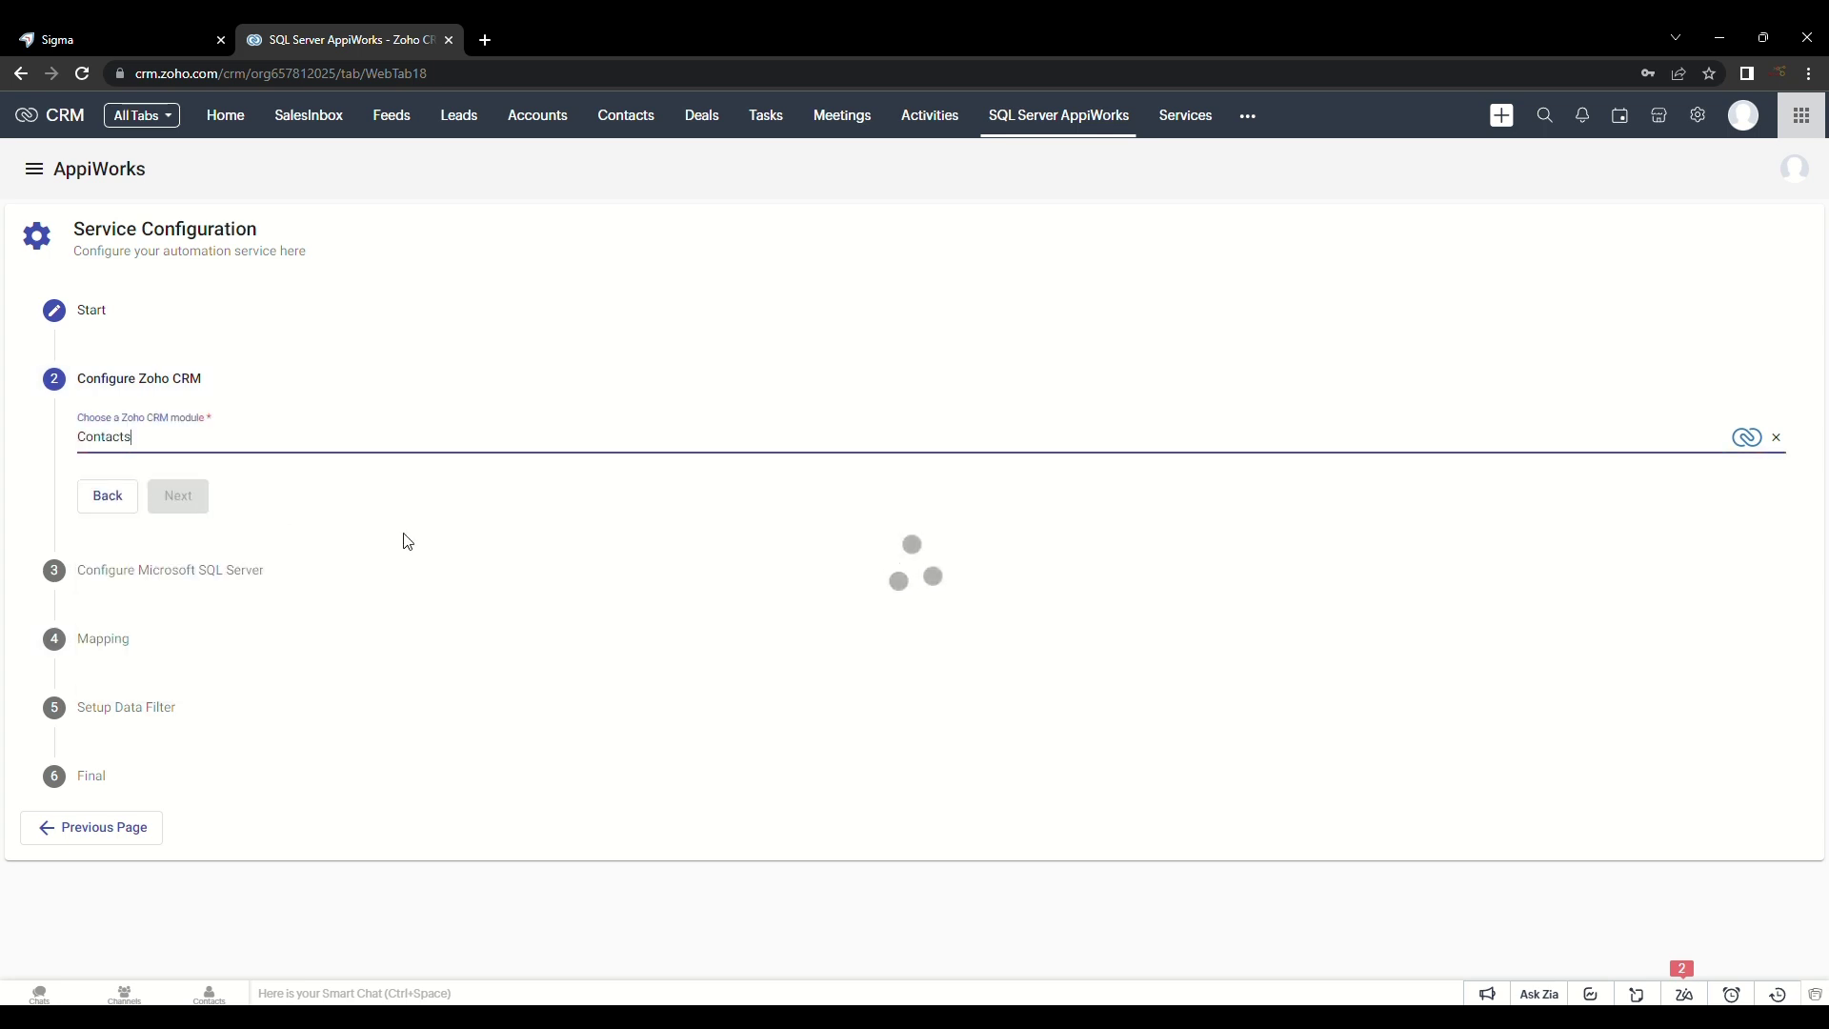
left_click(166, 578)
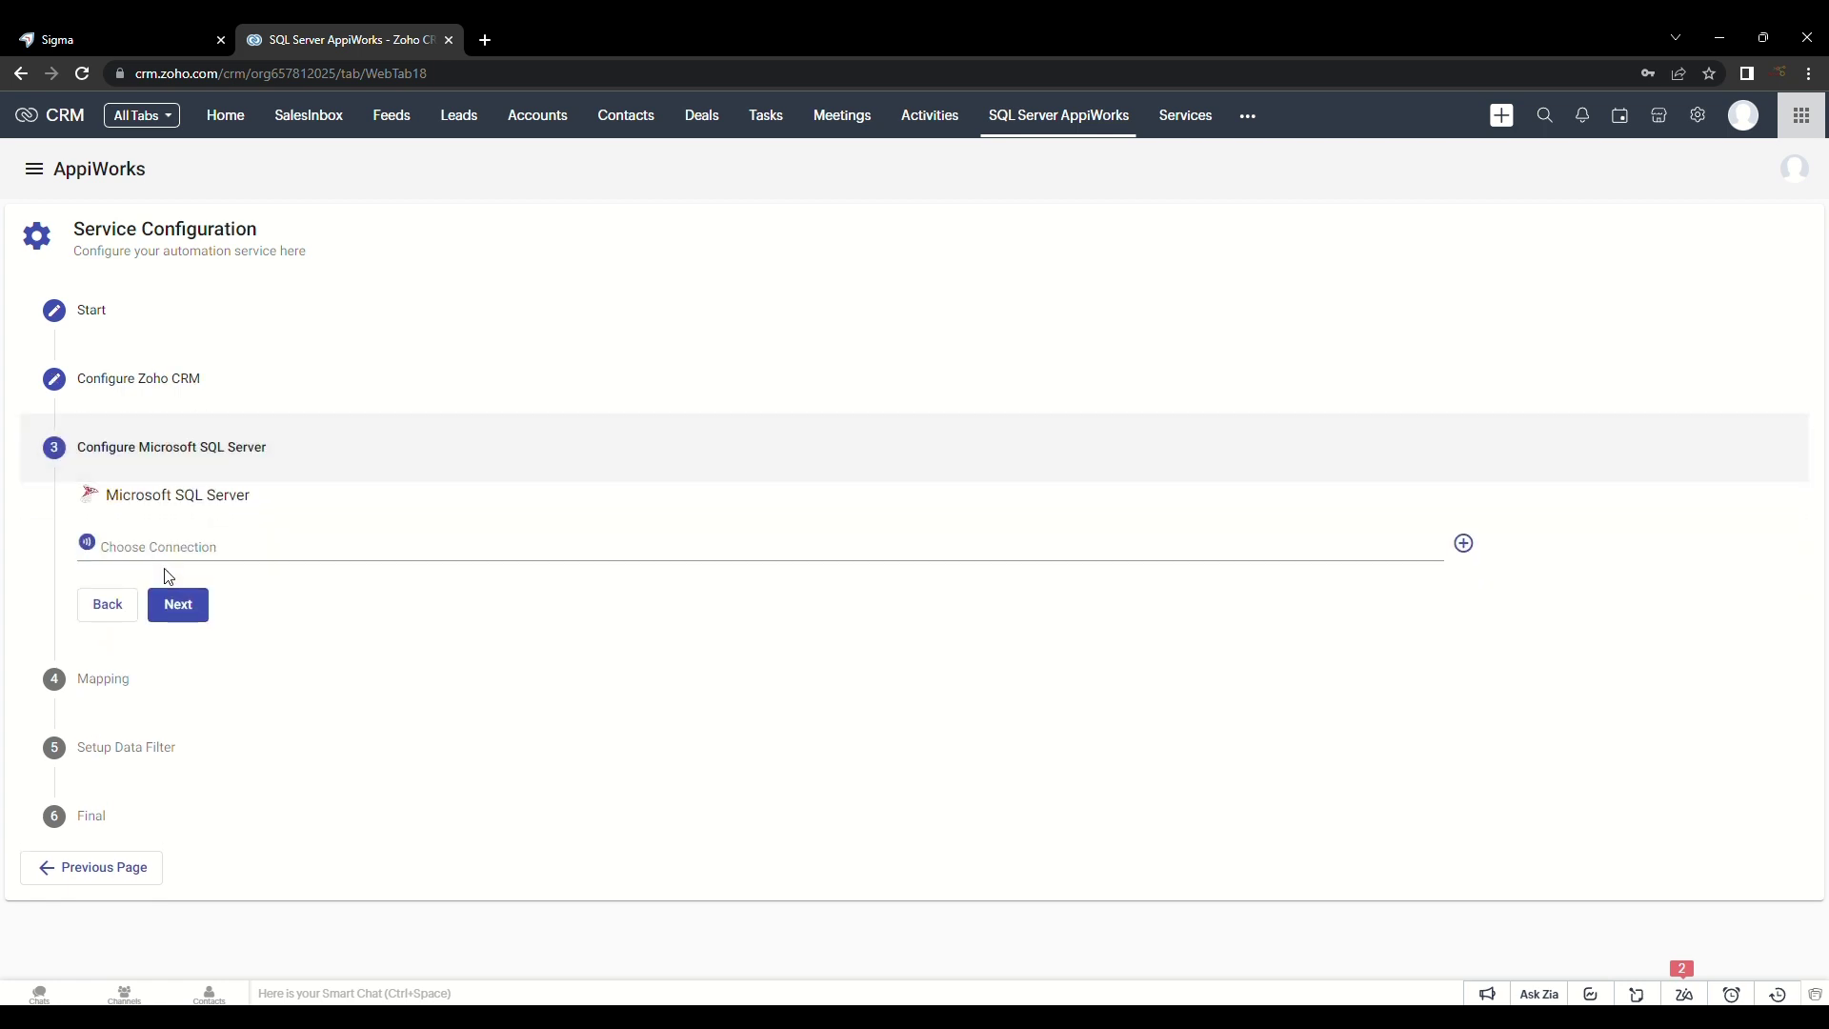
left_click(208, 548)
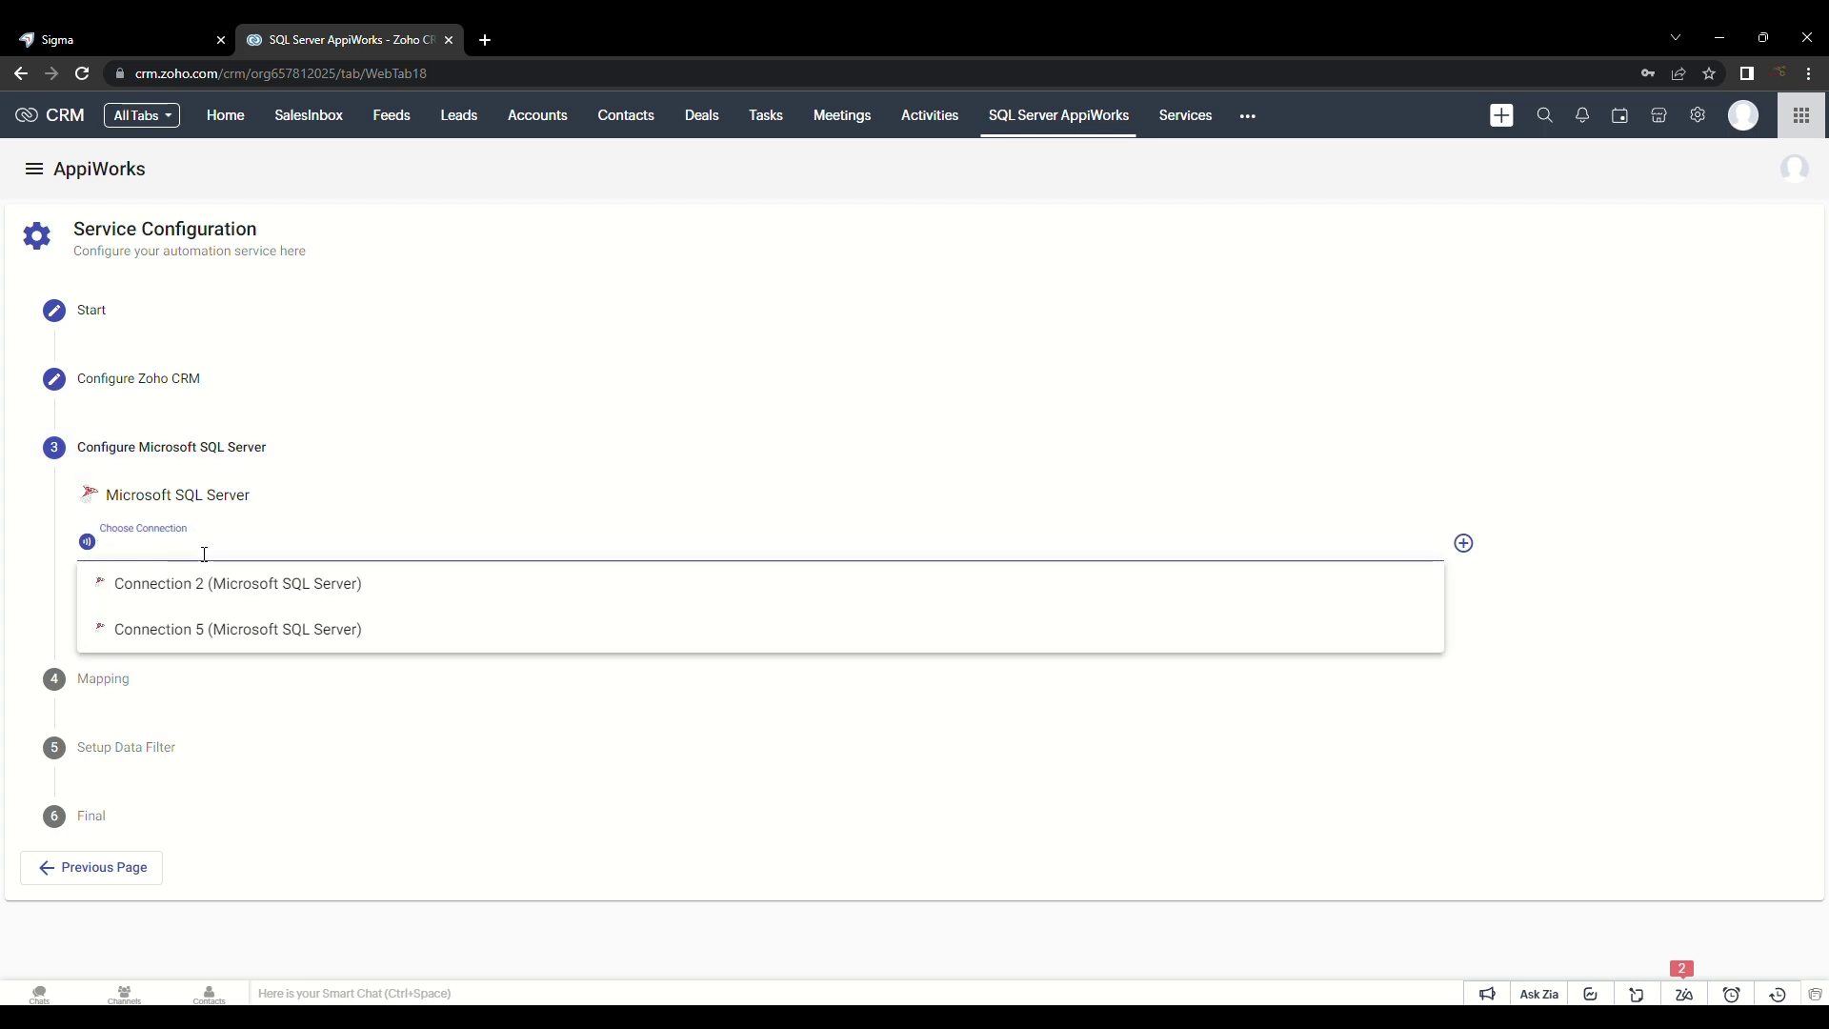
left_click(204, 648)
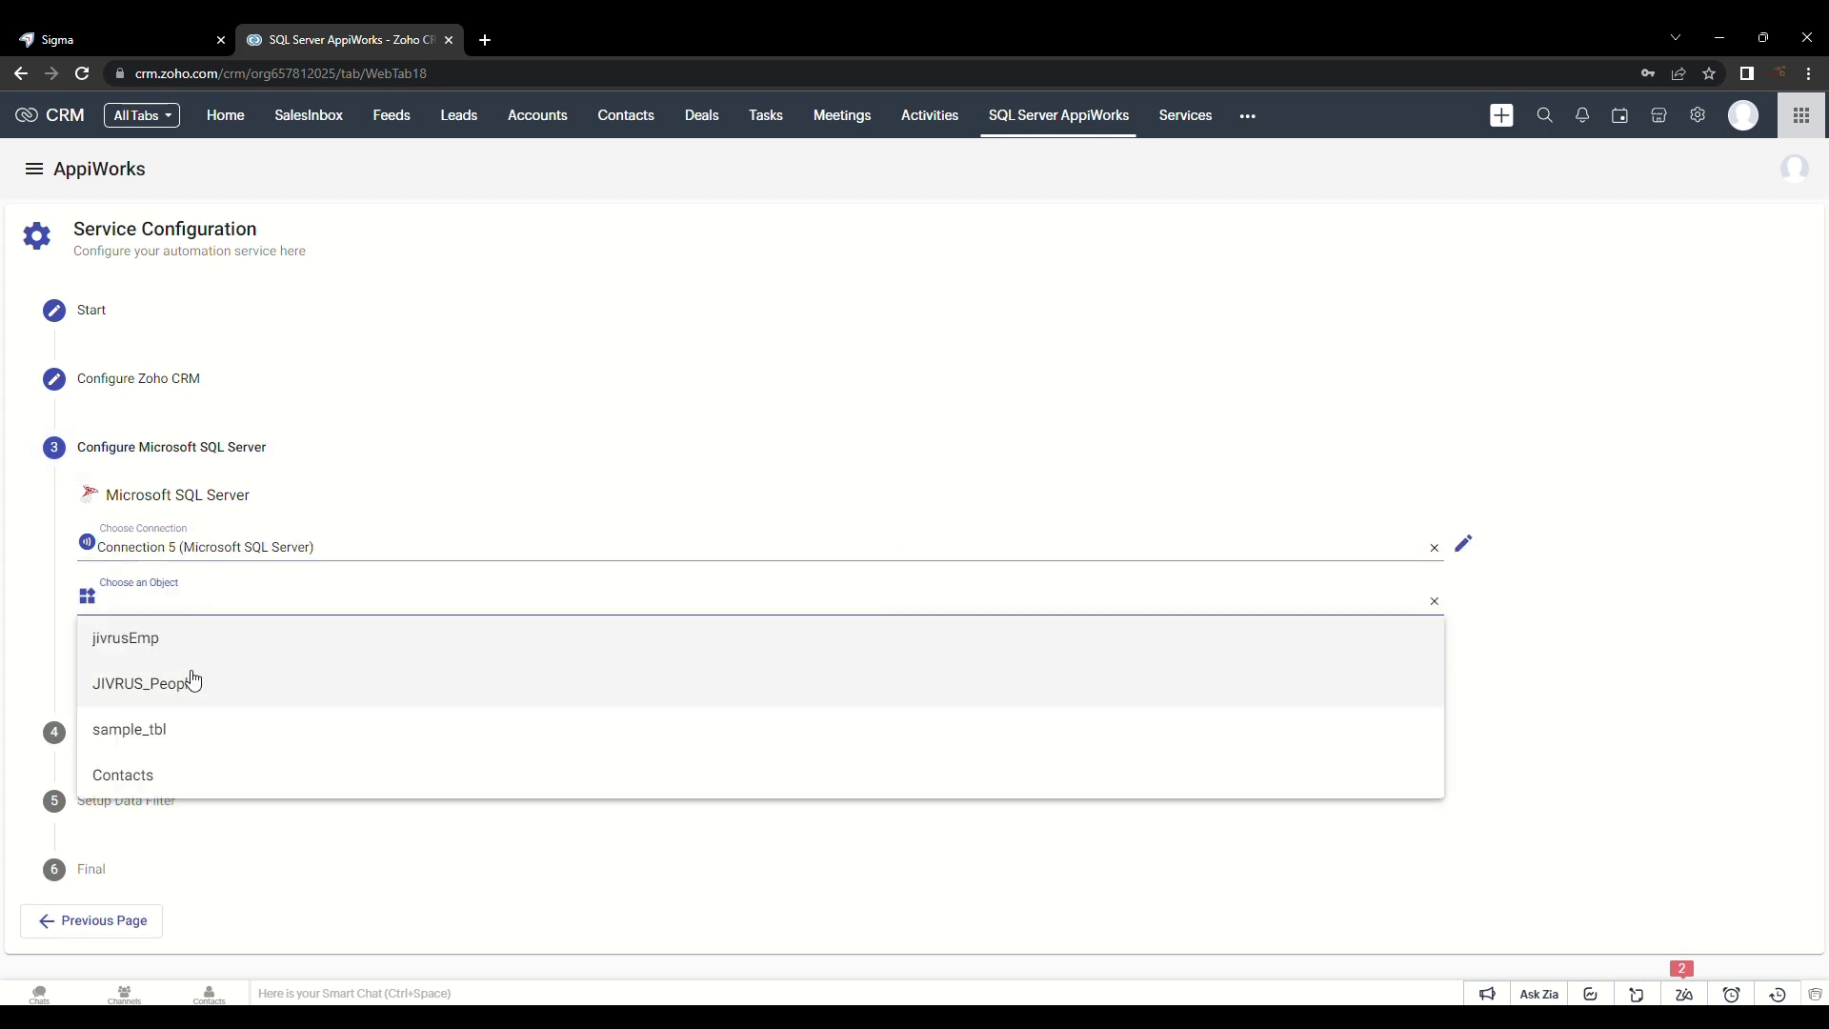
left_click(161, 792)
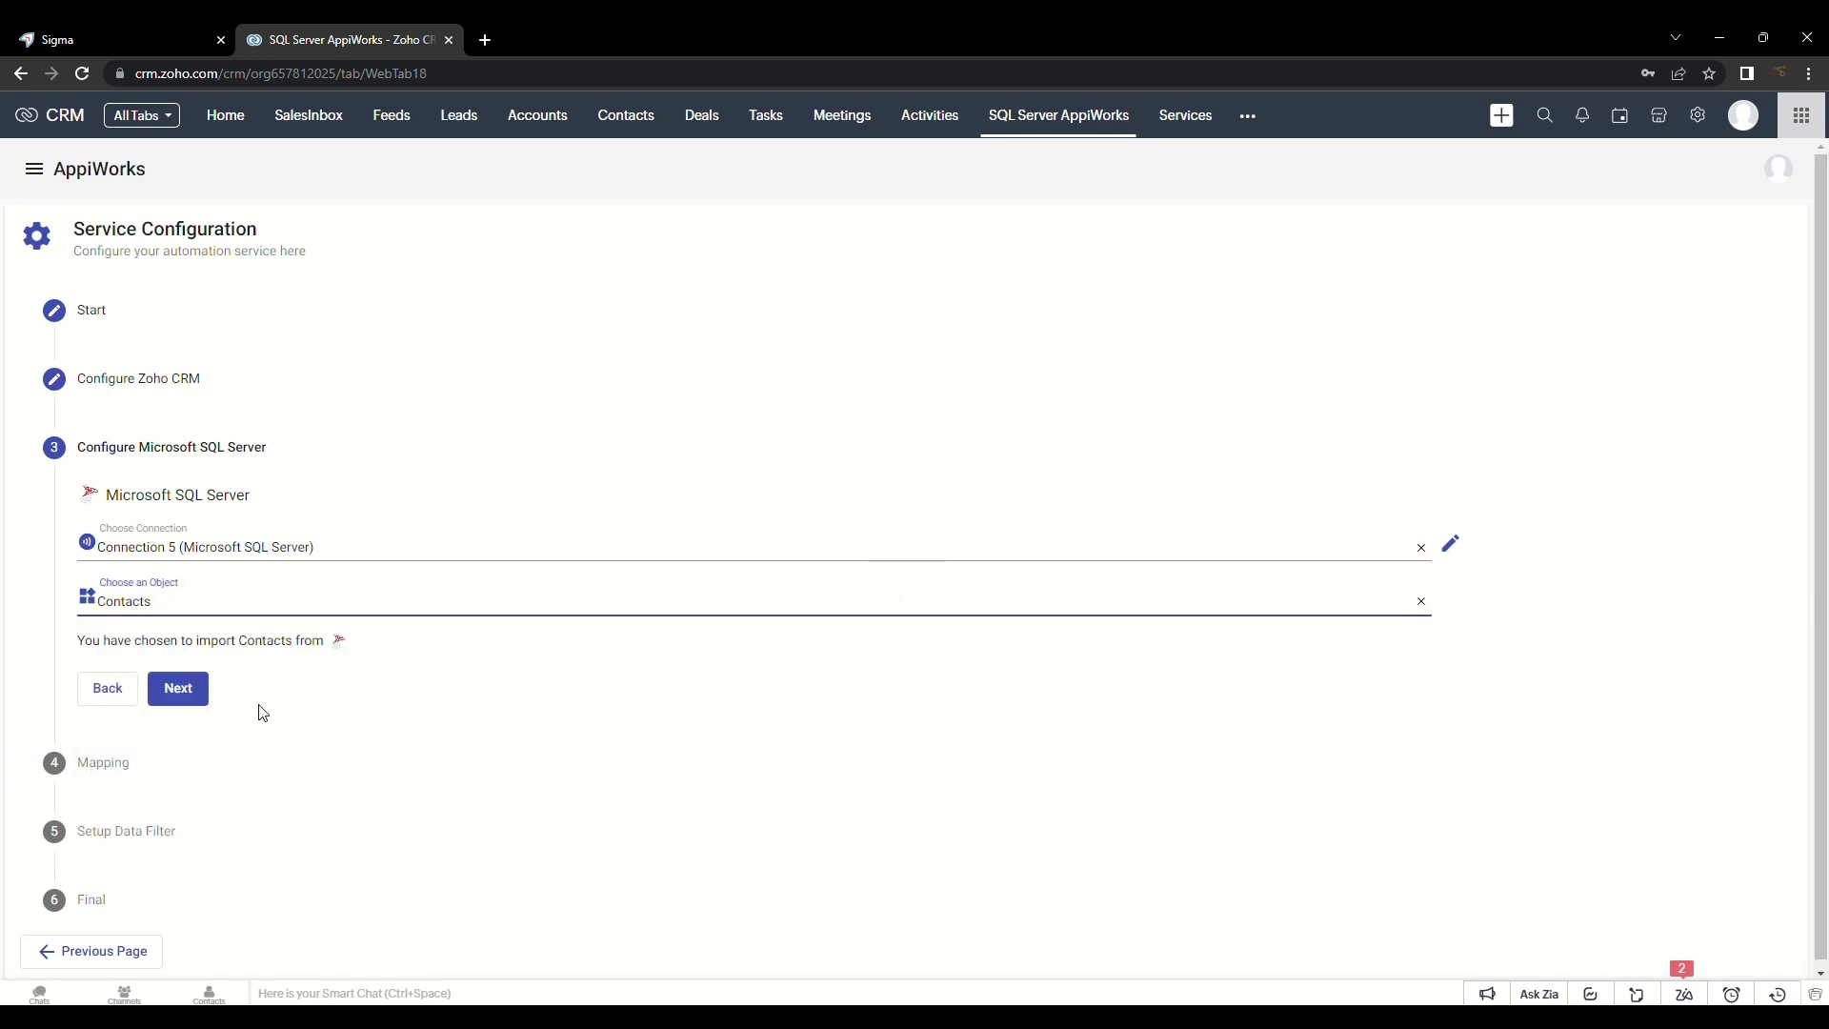
Step: Accept Intelligent Mapping to auto-map five fields, including first_name, email and phone
left_click(178, 690)
left_click(210, 621)
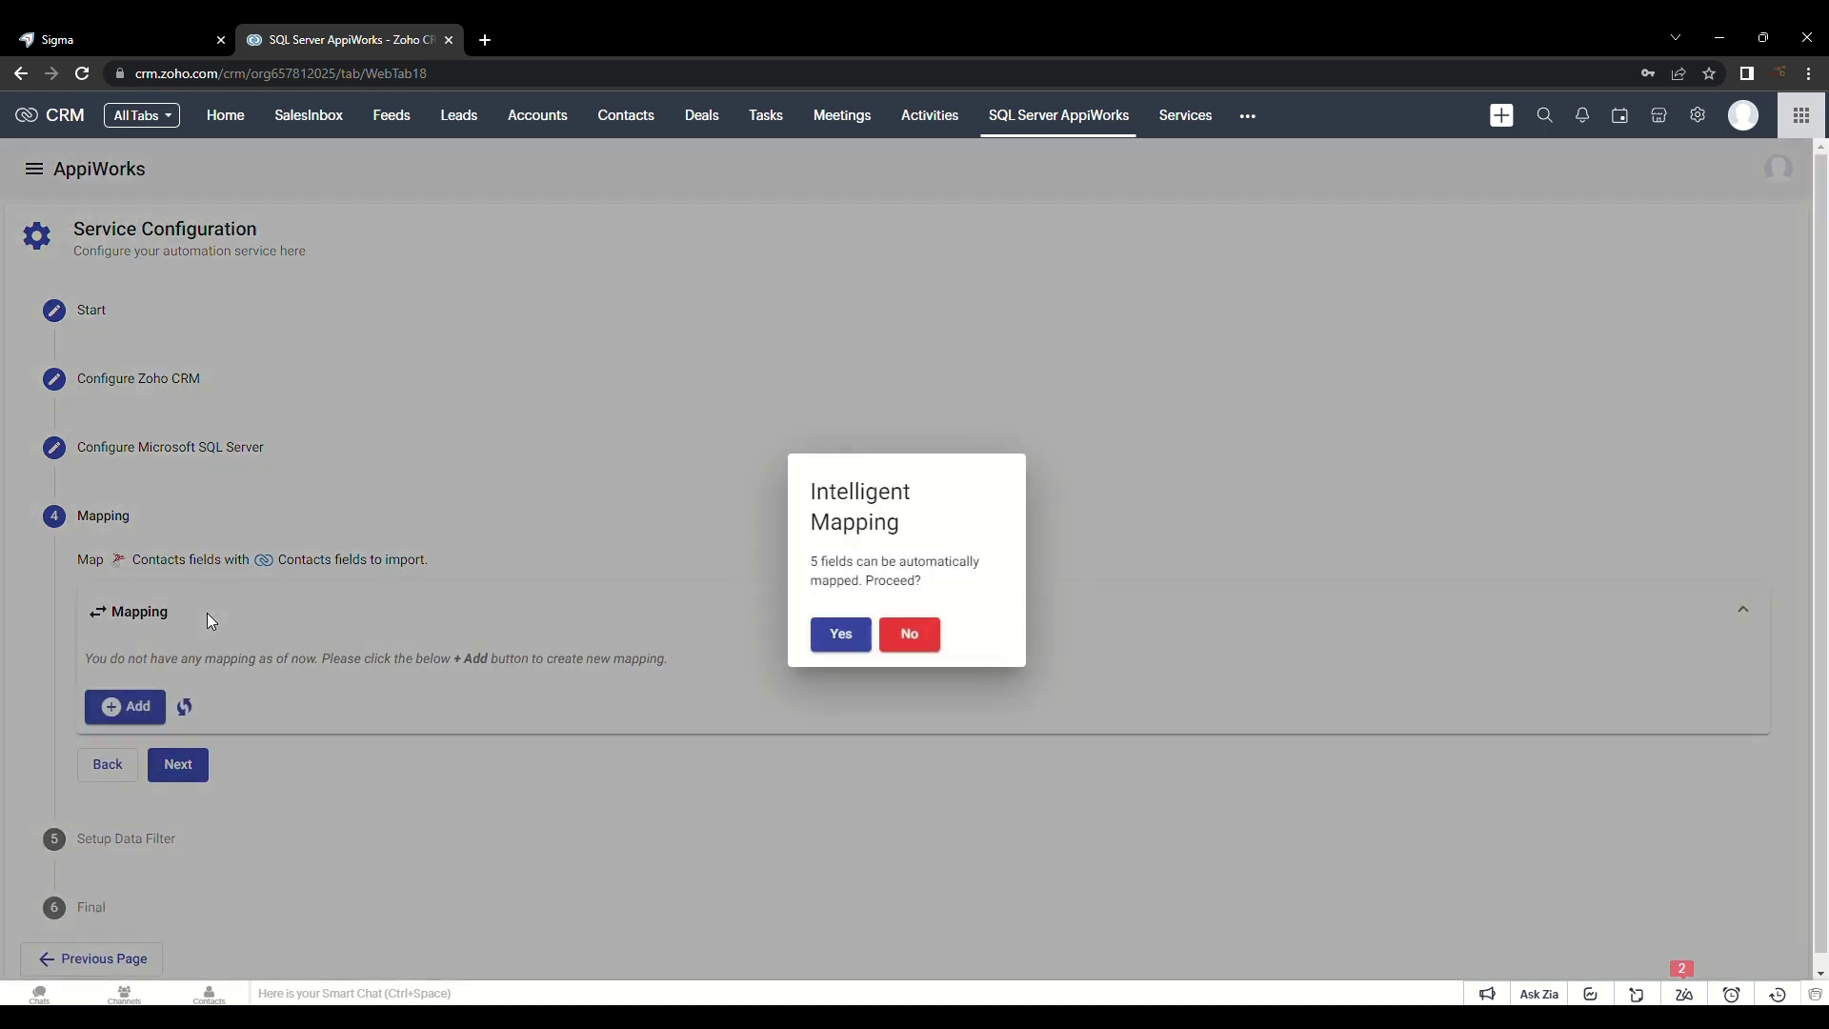
left_click(841, 635)
scroll(804, 653, "down", 1)
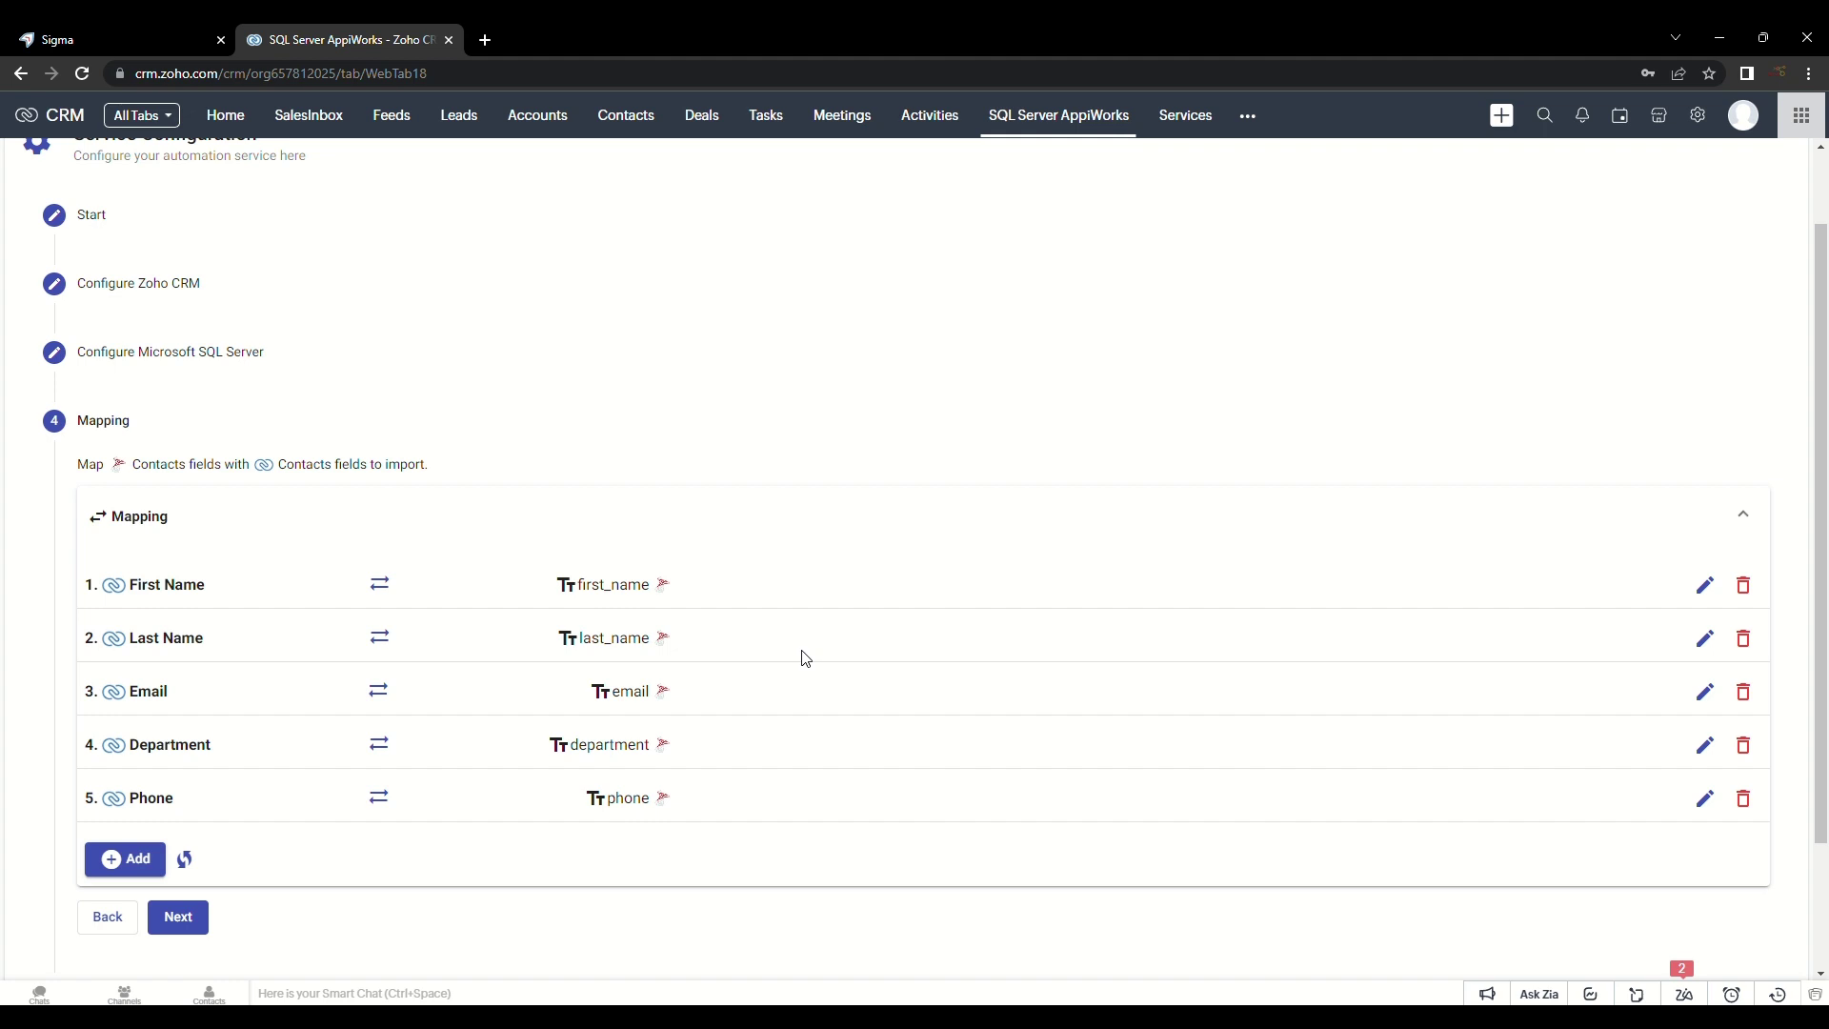
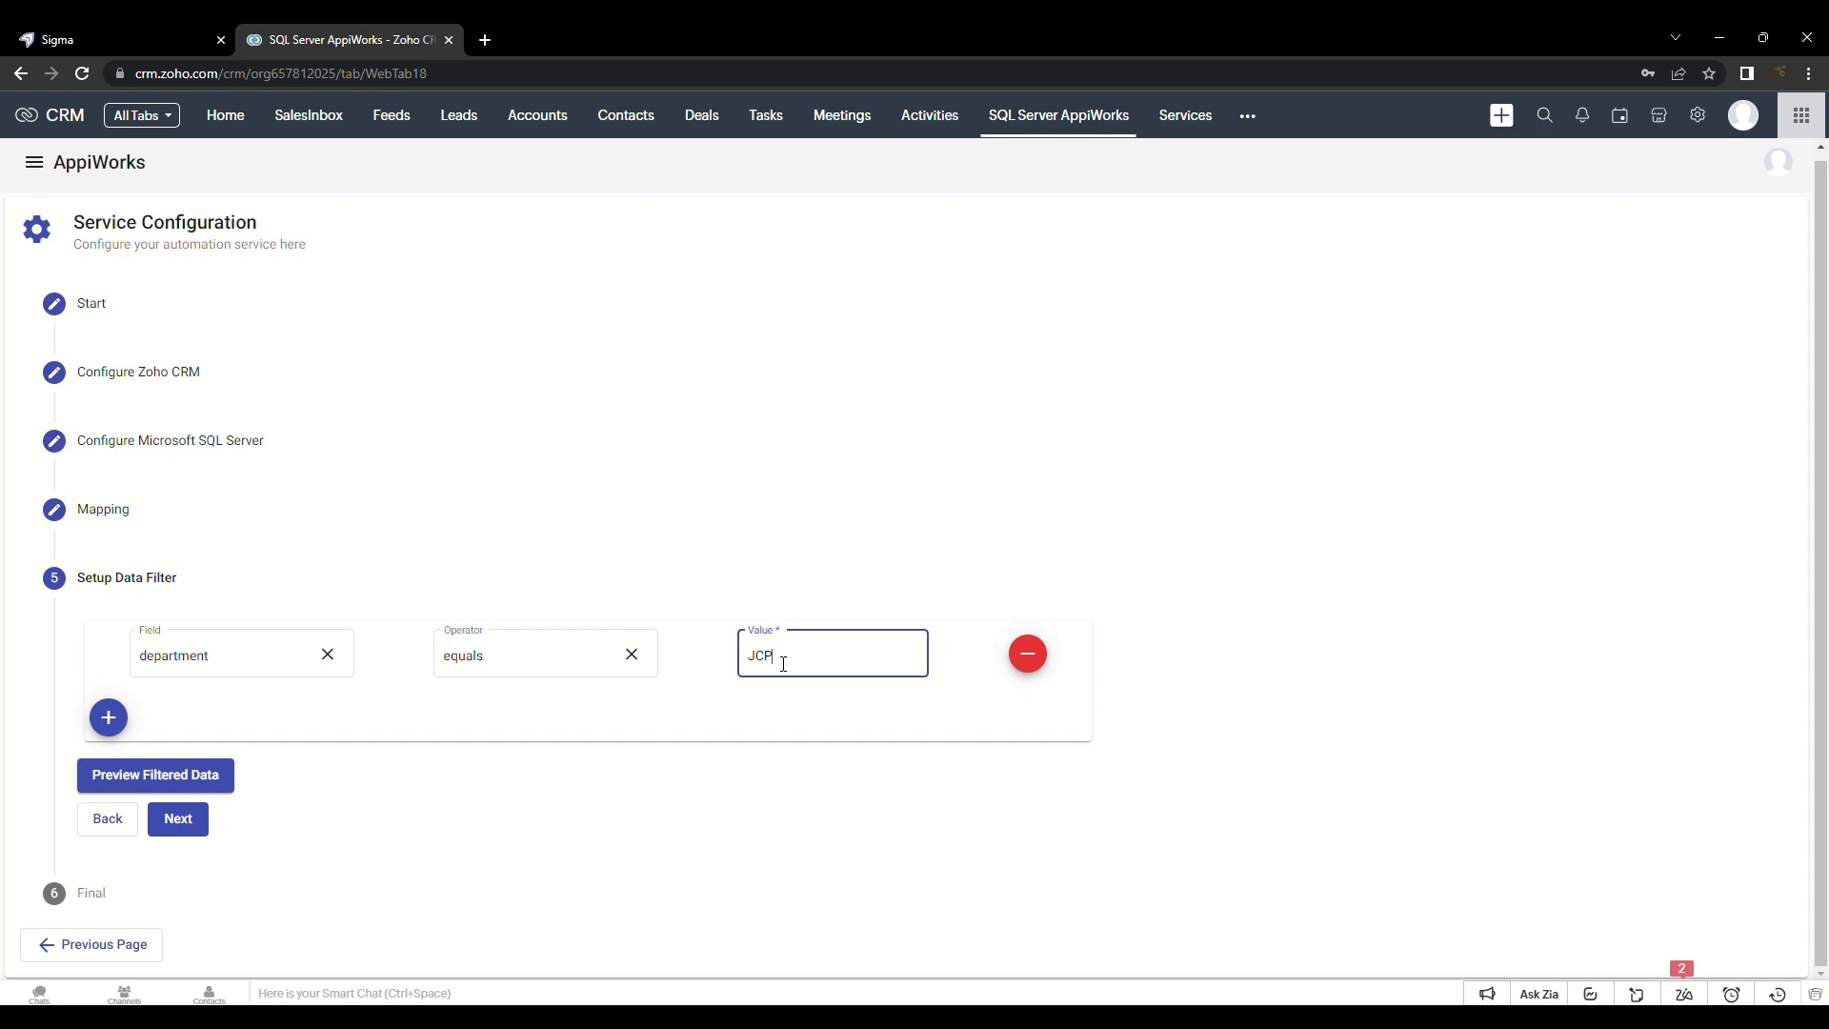
Step: Preview the three filtered JCP contacts and quick-import only the DPM01 record
left_click(203, 777)
scroll(907, 814, "down", 4)
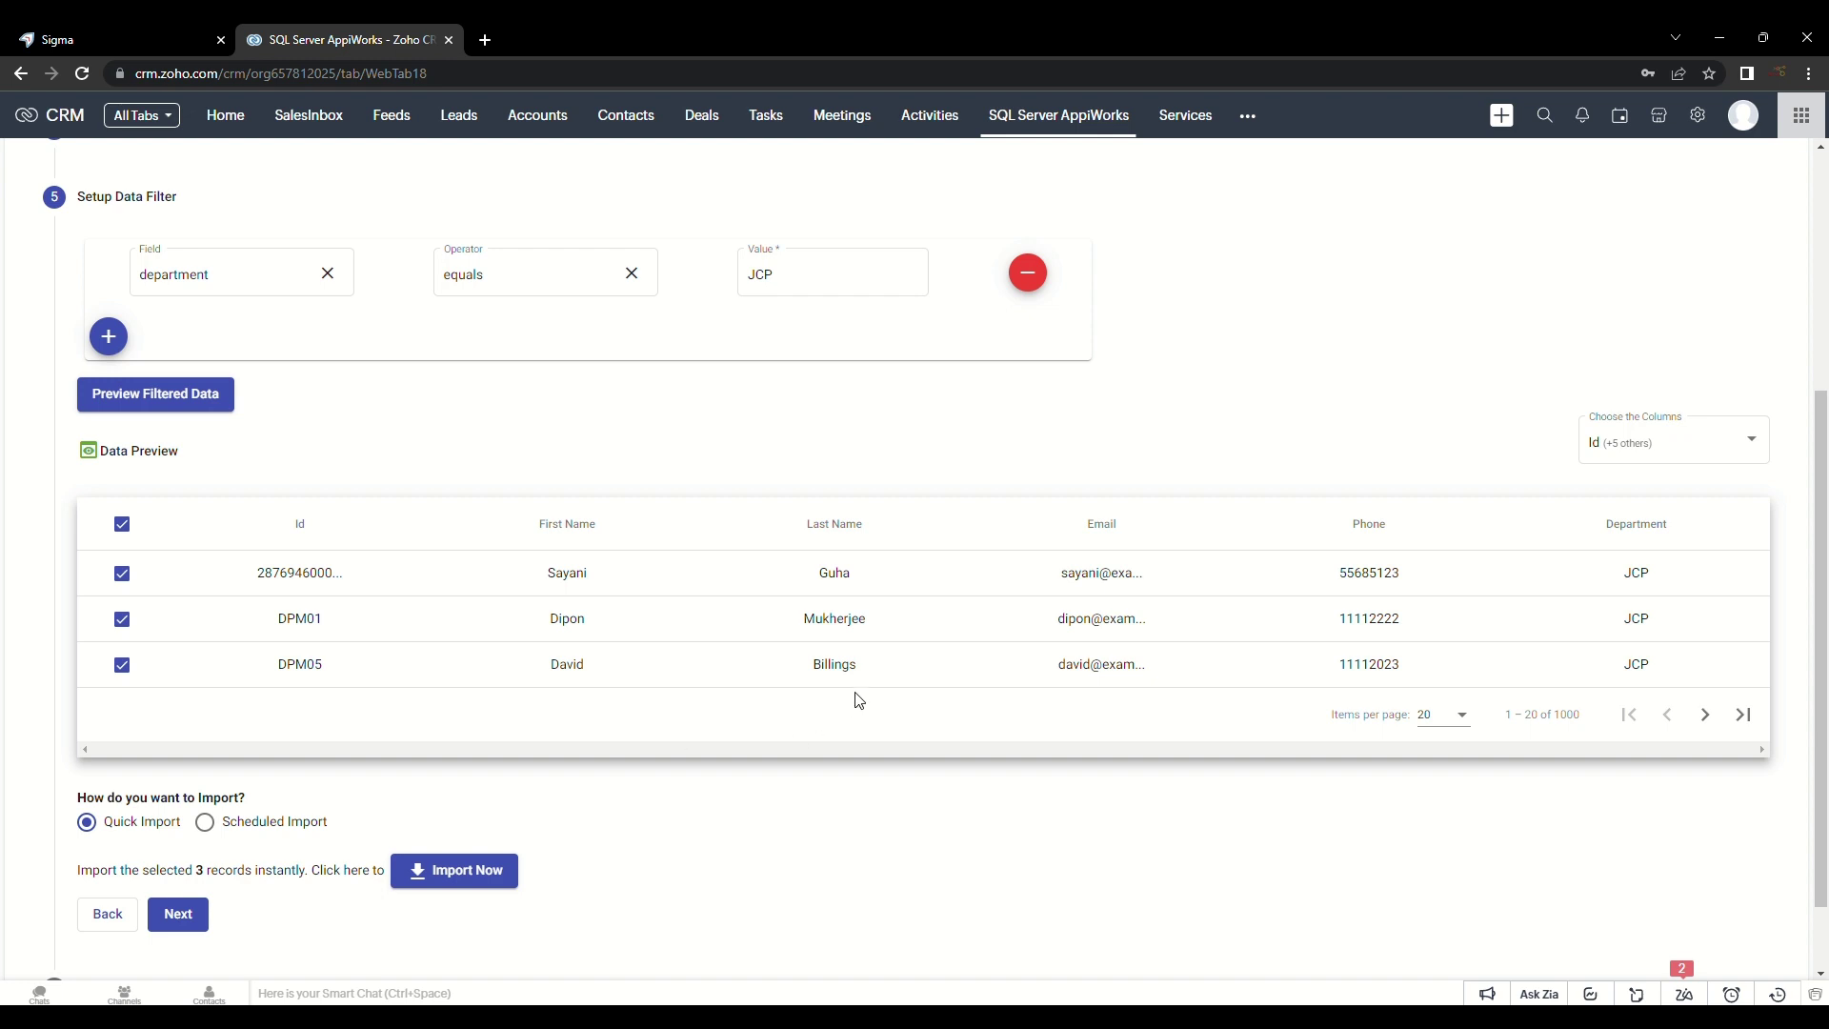
left_click(122, 531)
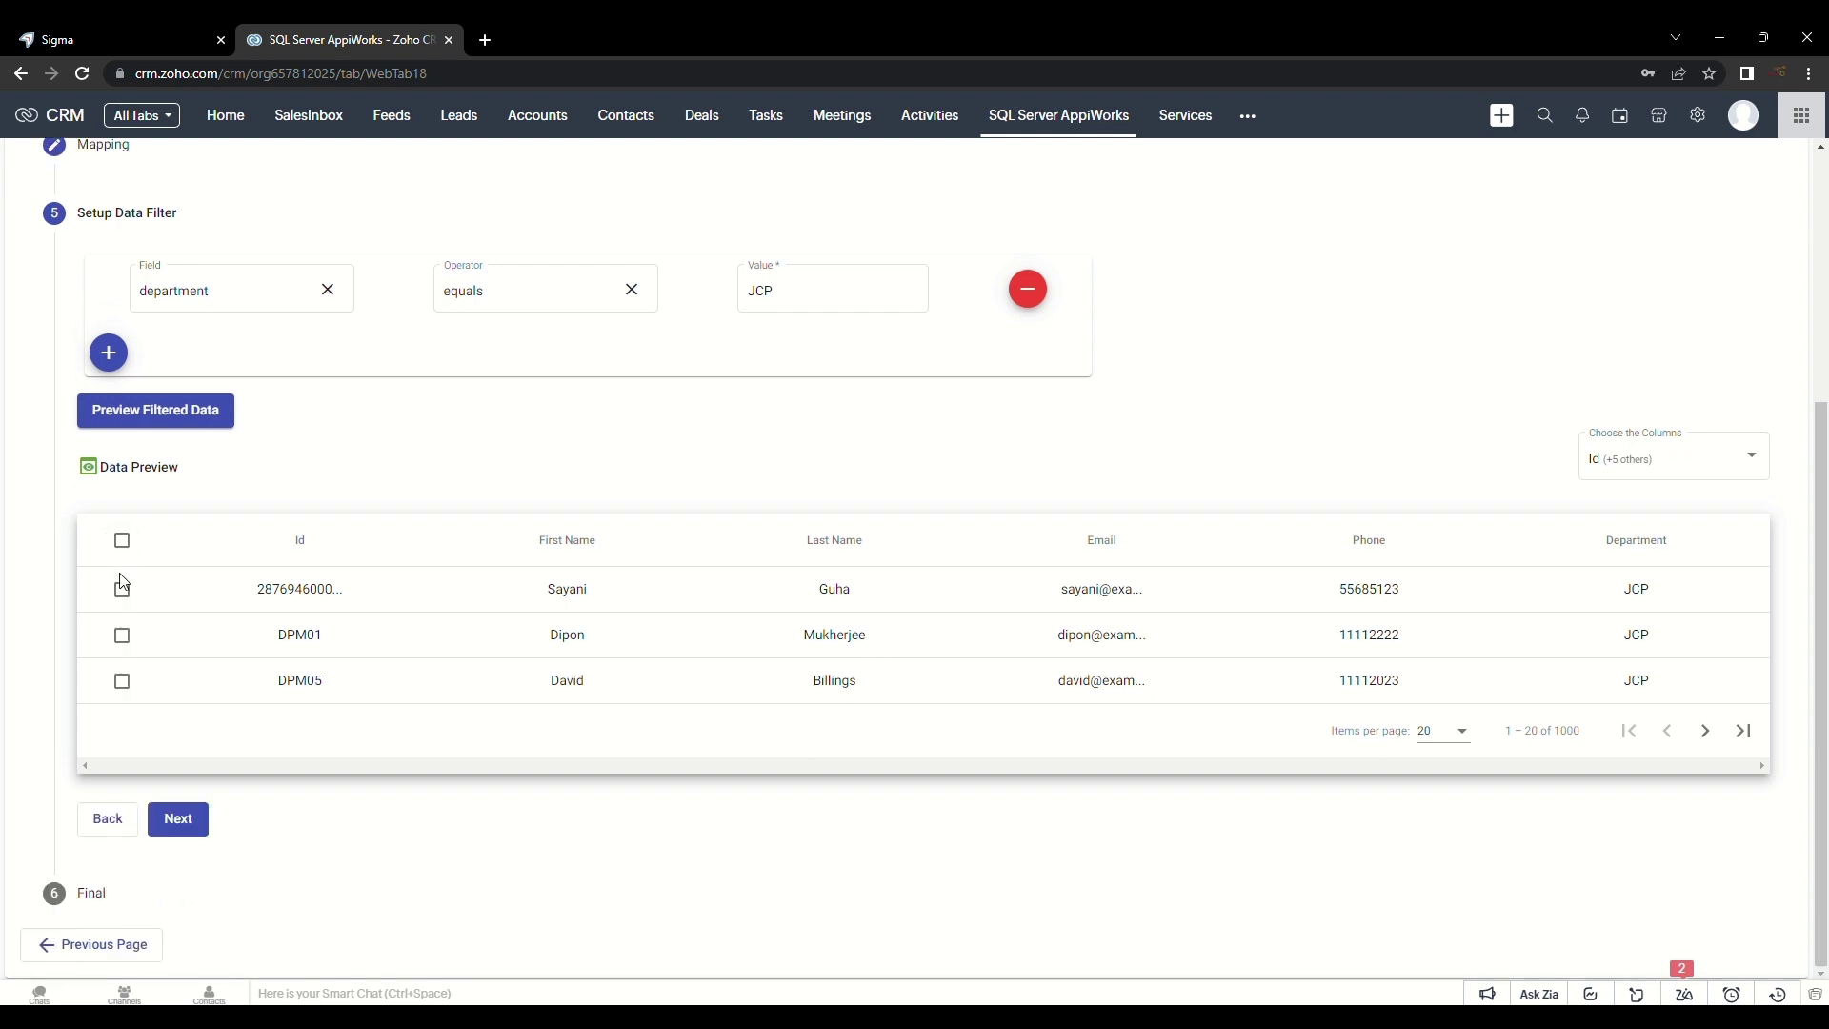
left_click(122, 589)
left_click(124, 682)
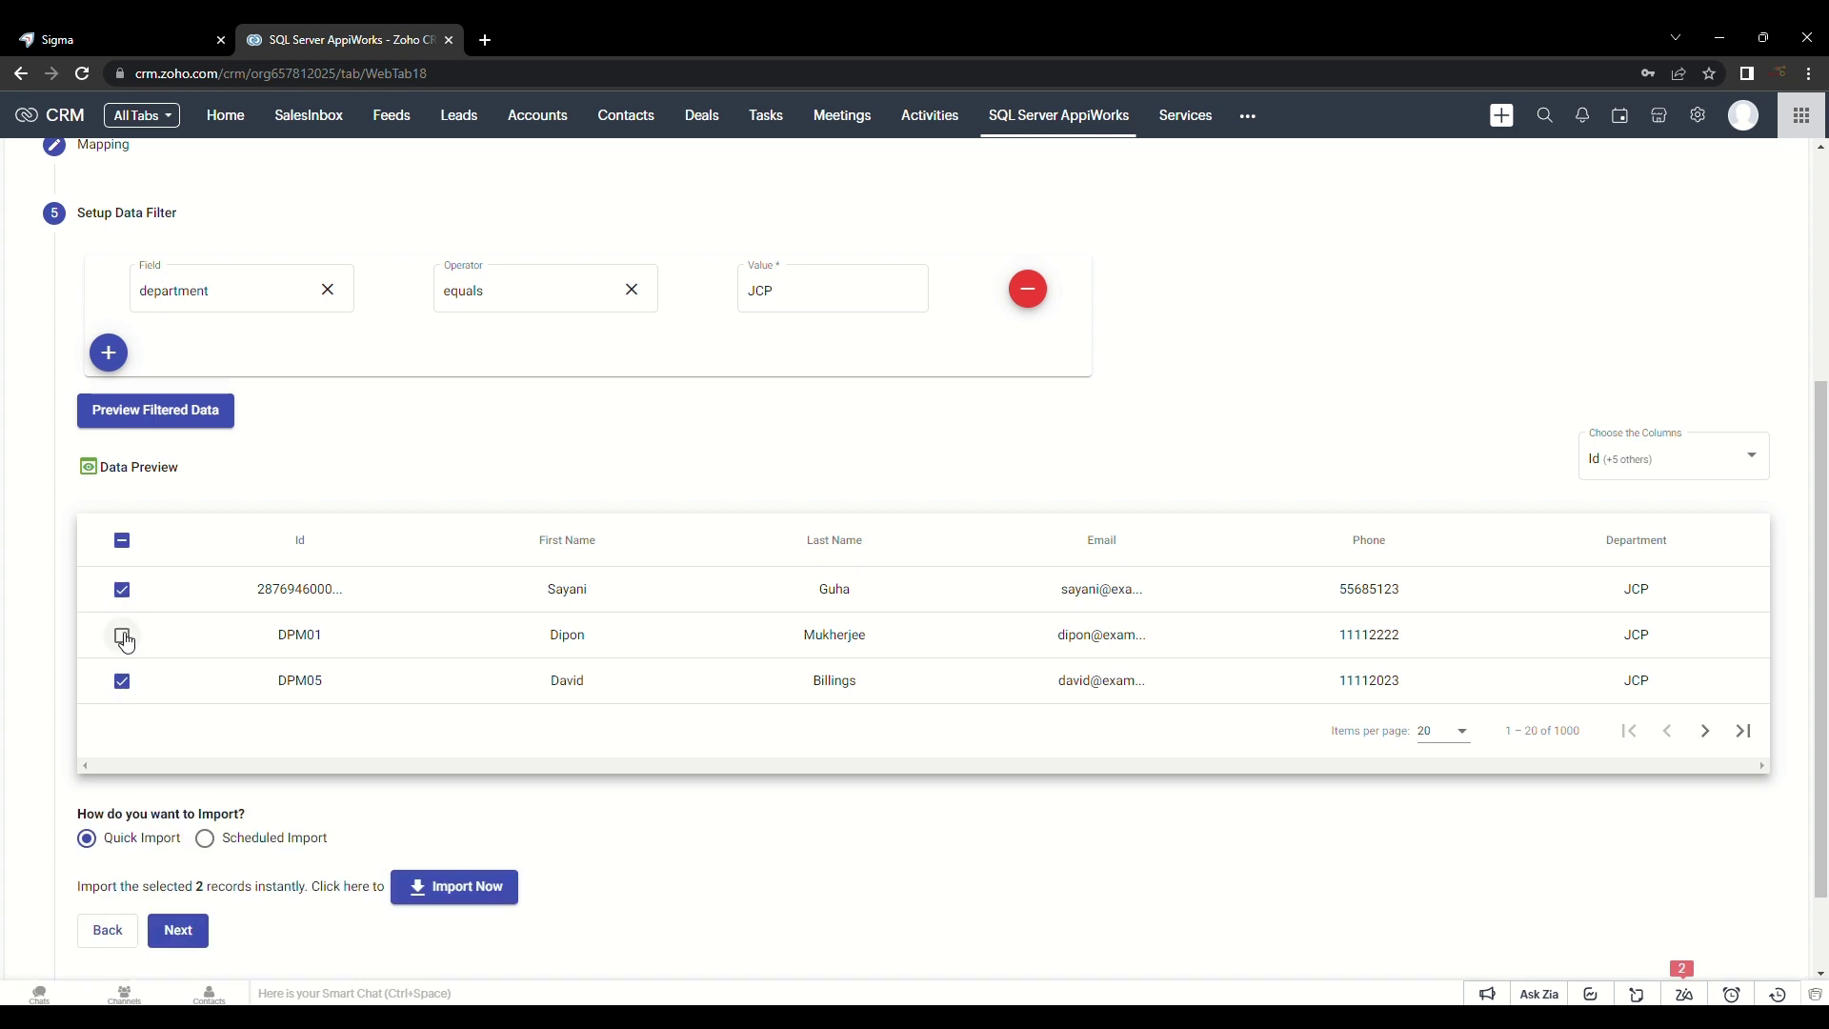
left_click(123, 636)
left_click(123, 592)
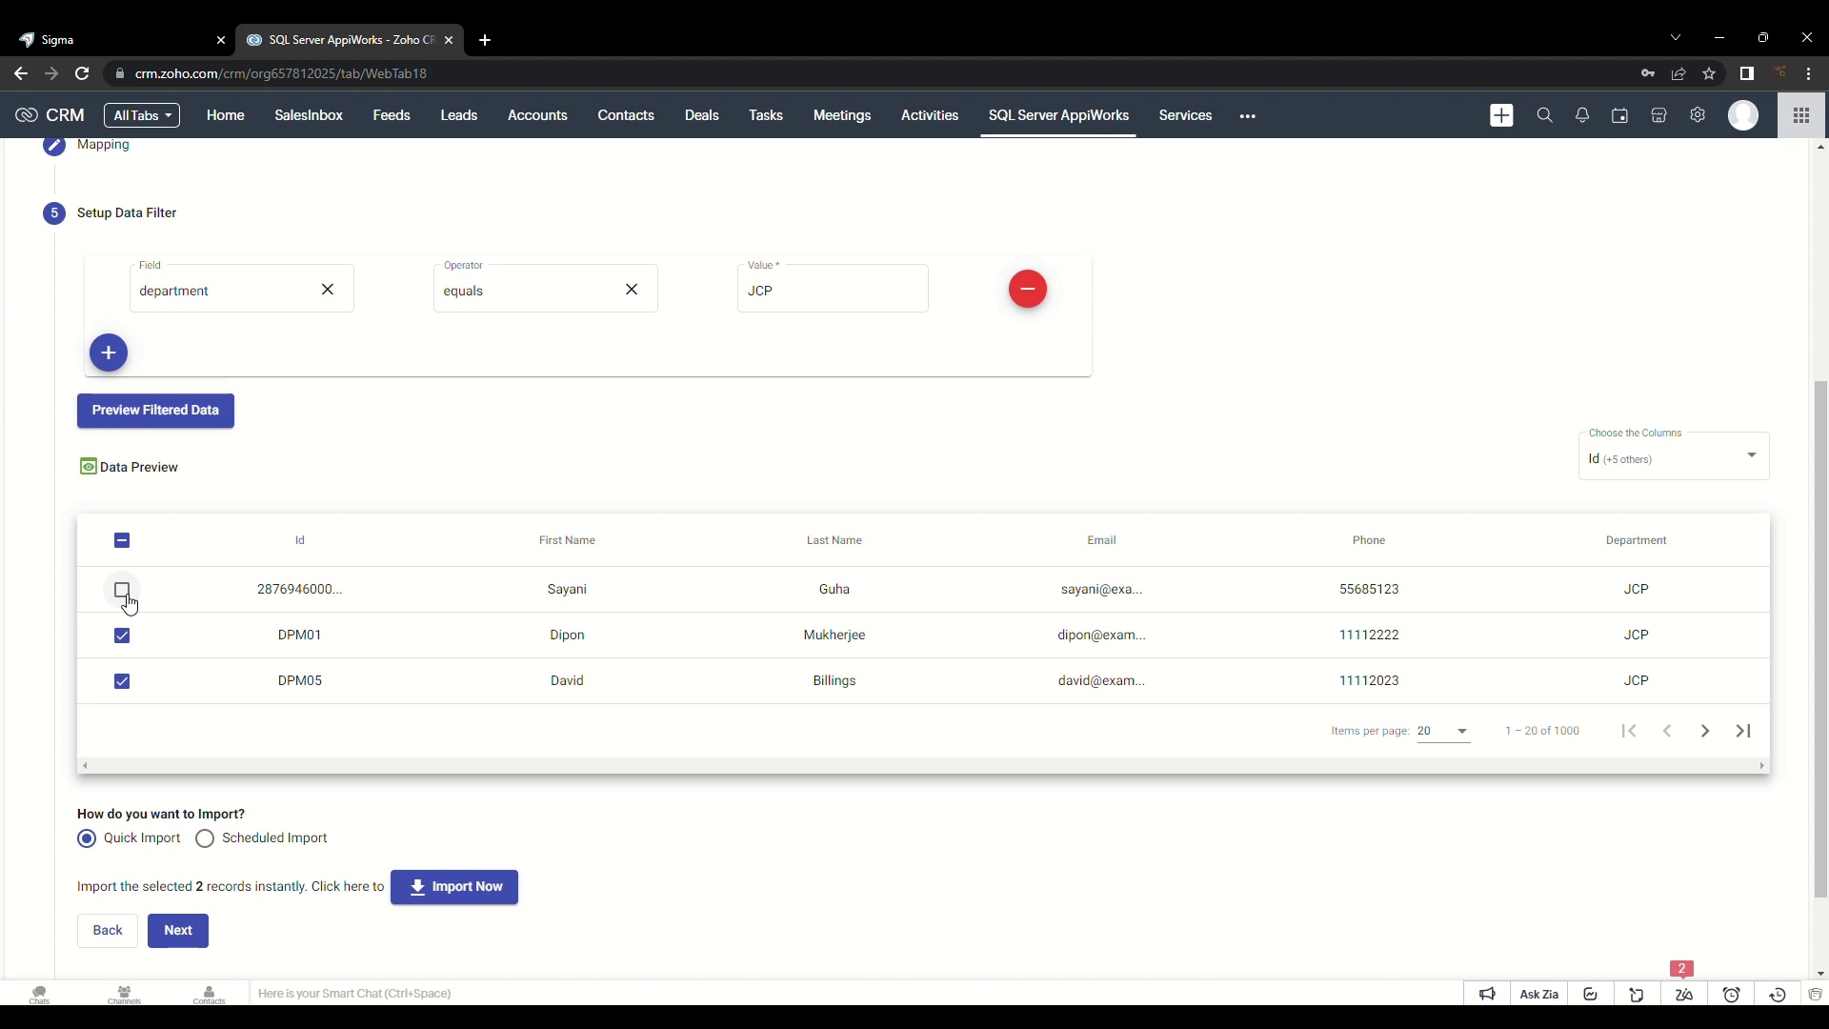
scroll(286, 667, "down", 1)
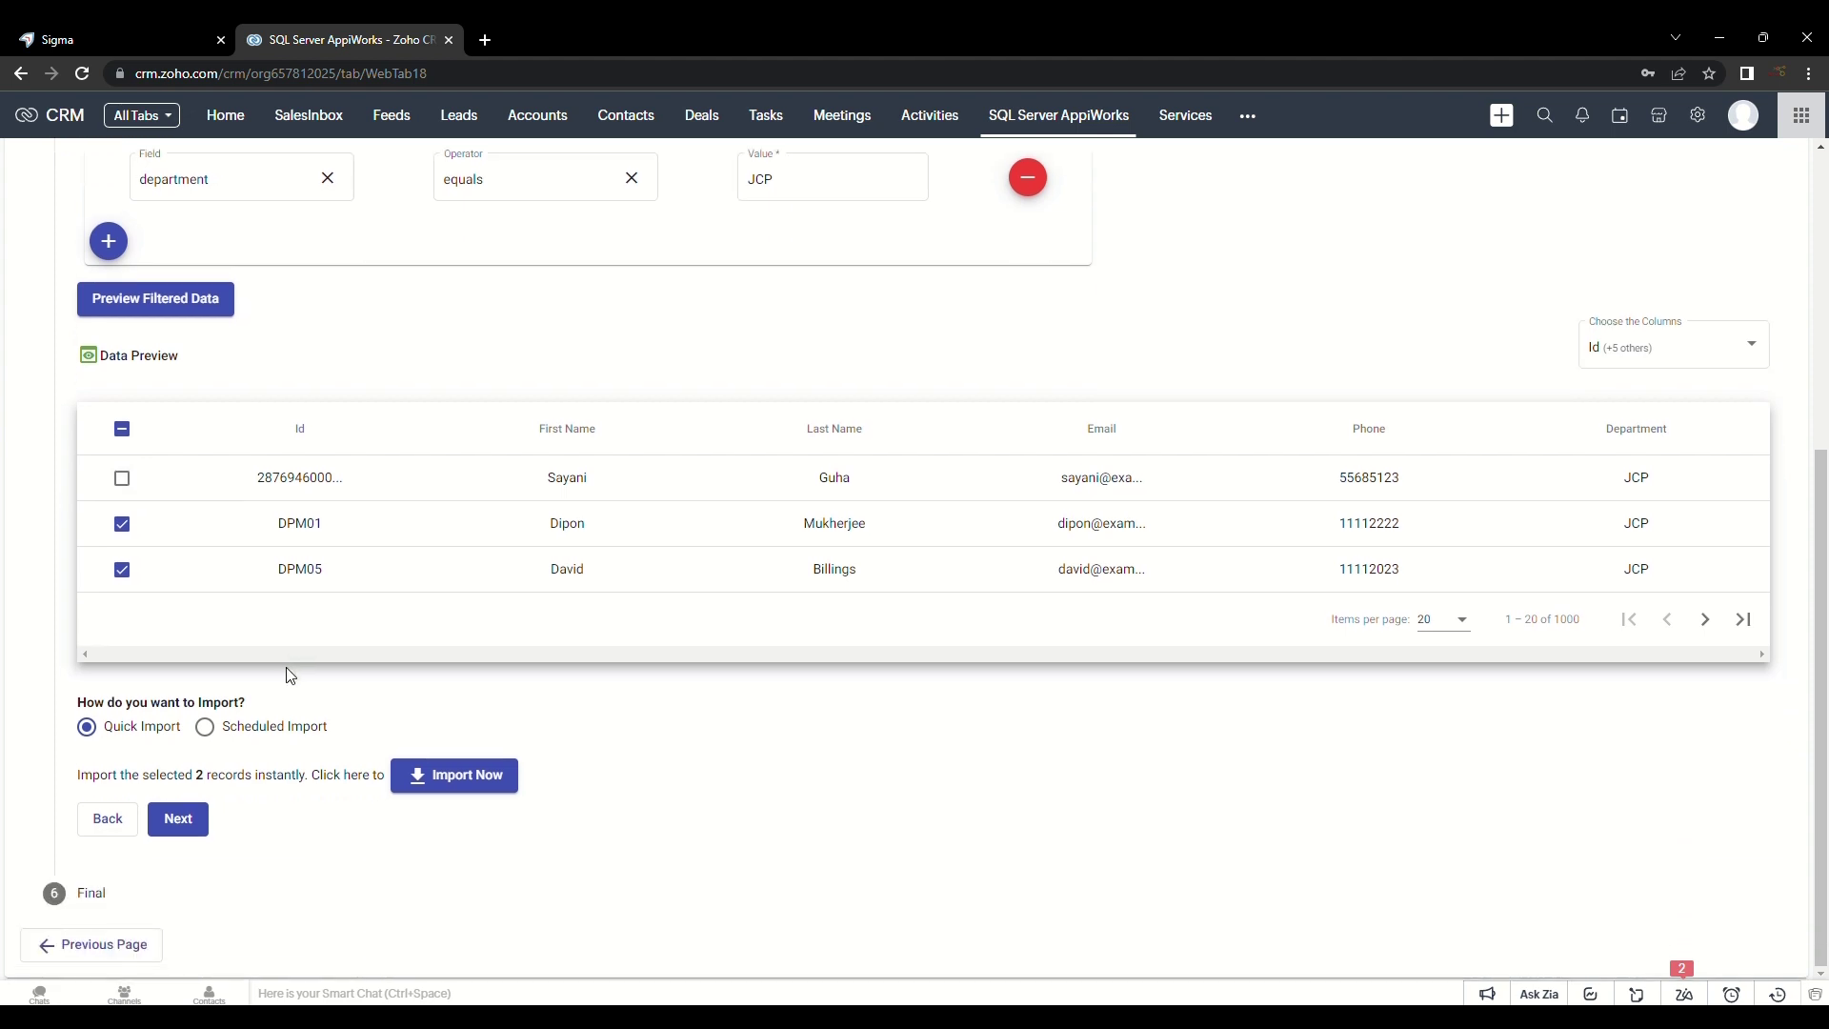
left_click(121, 570)
left_click(446, 780)
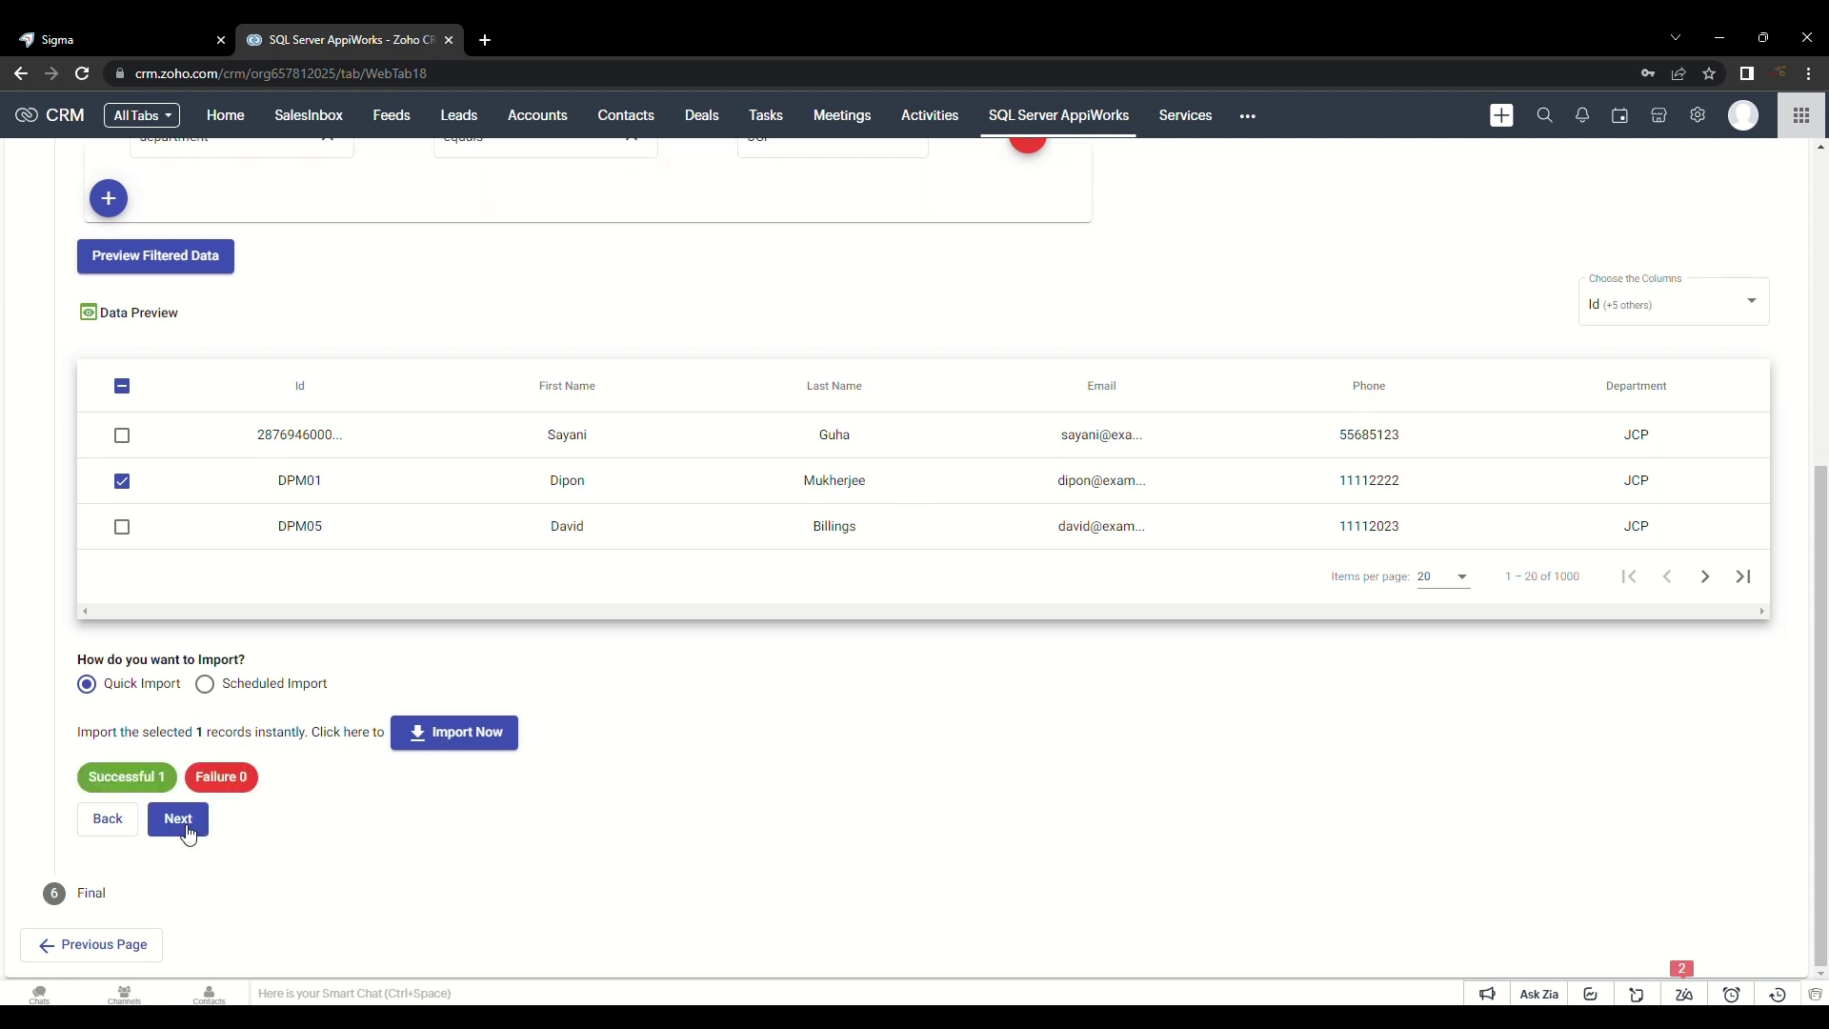
Step: Save the import service and check the imported JCP contact in Contacts
left_click(188, 831)
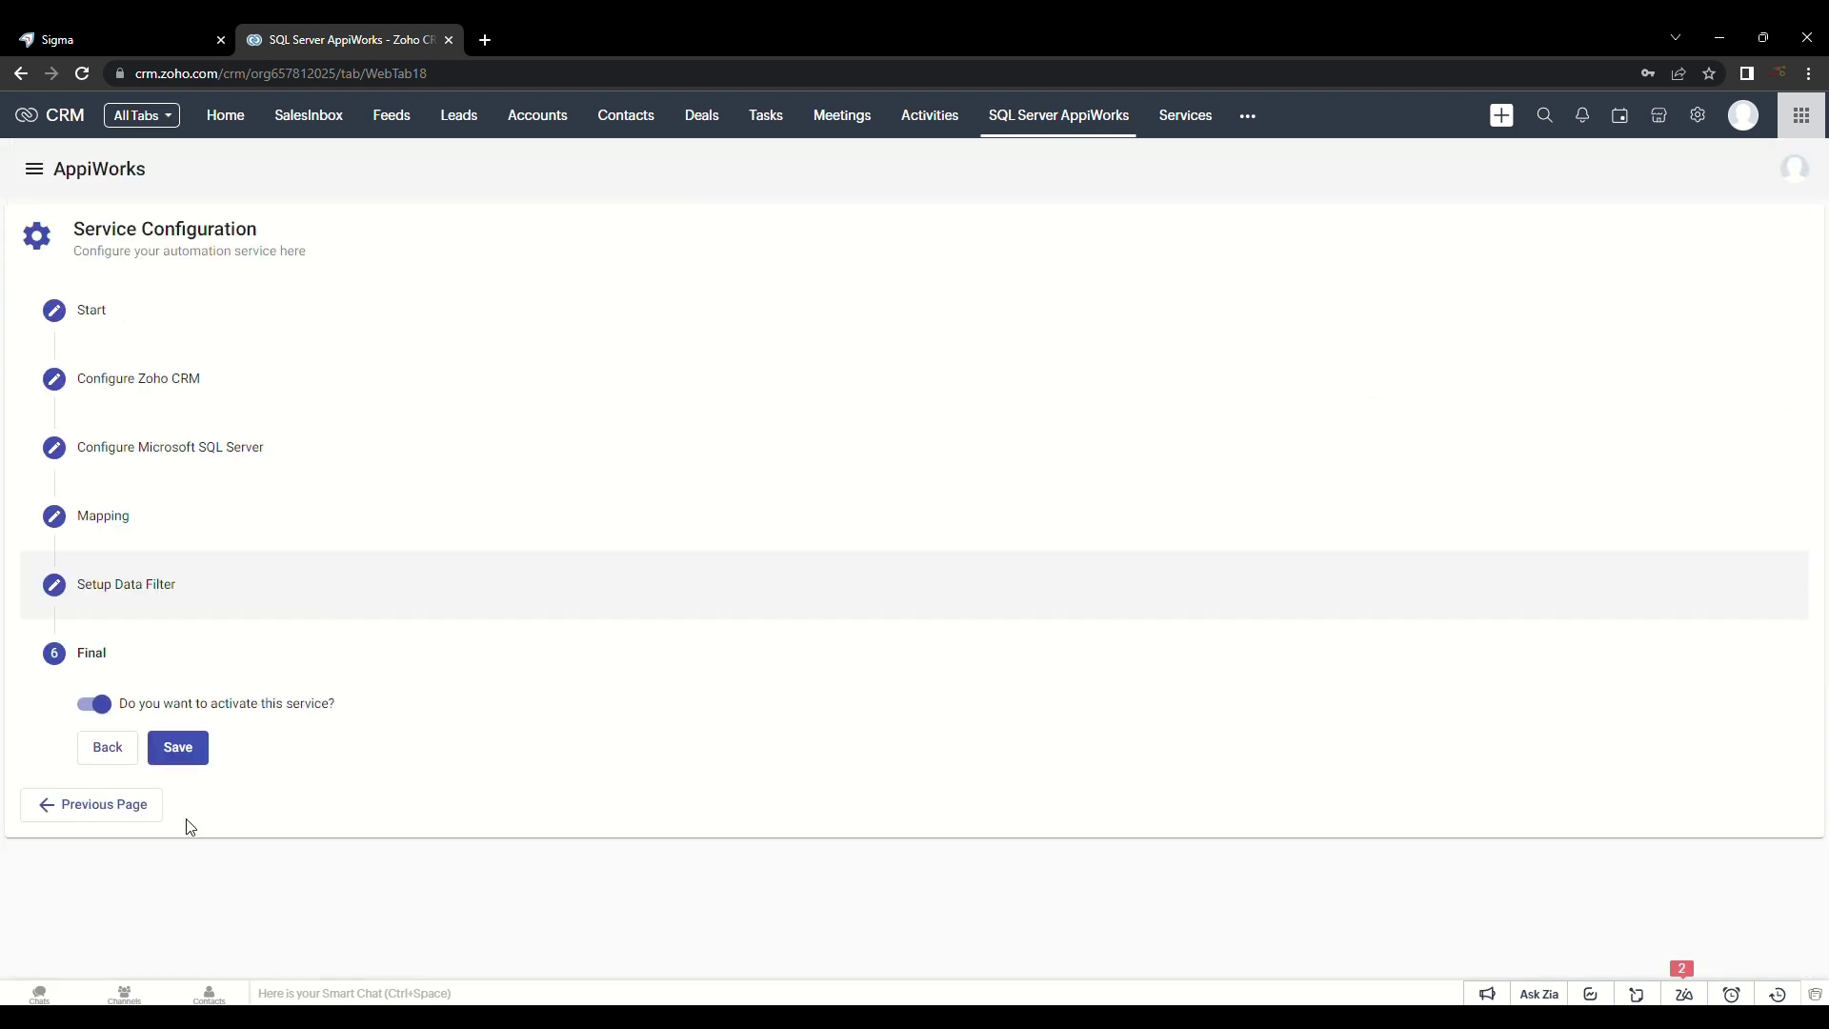
left_click(187, 757)
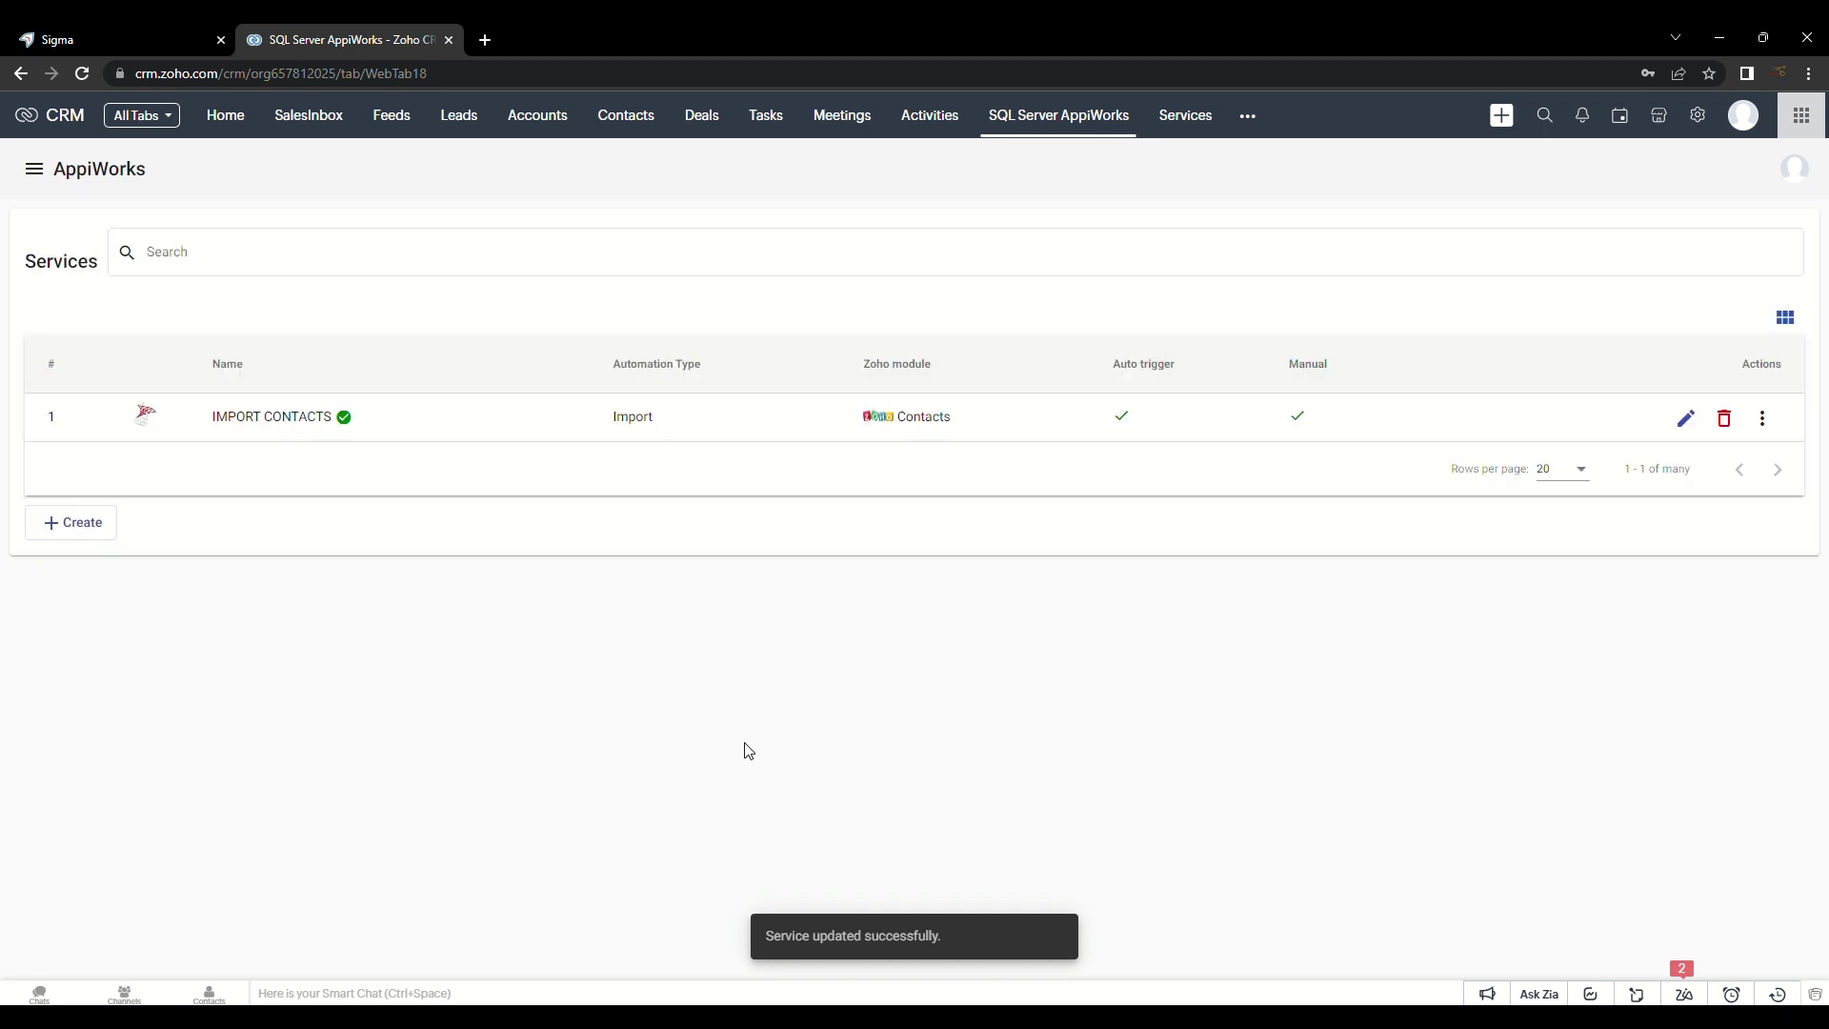
left_click(629, 118)
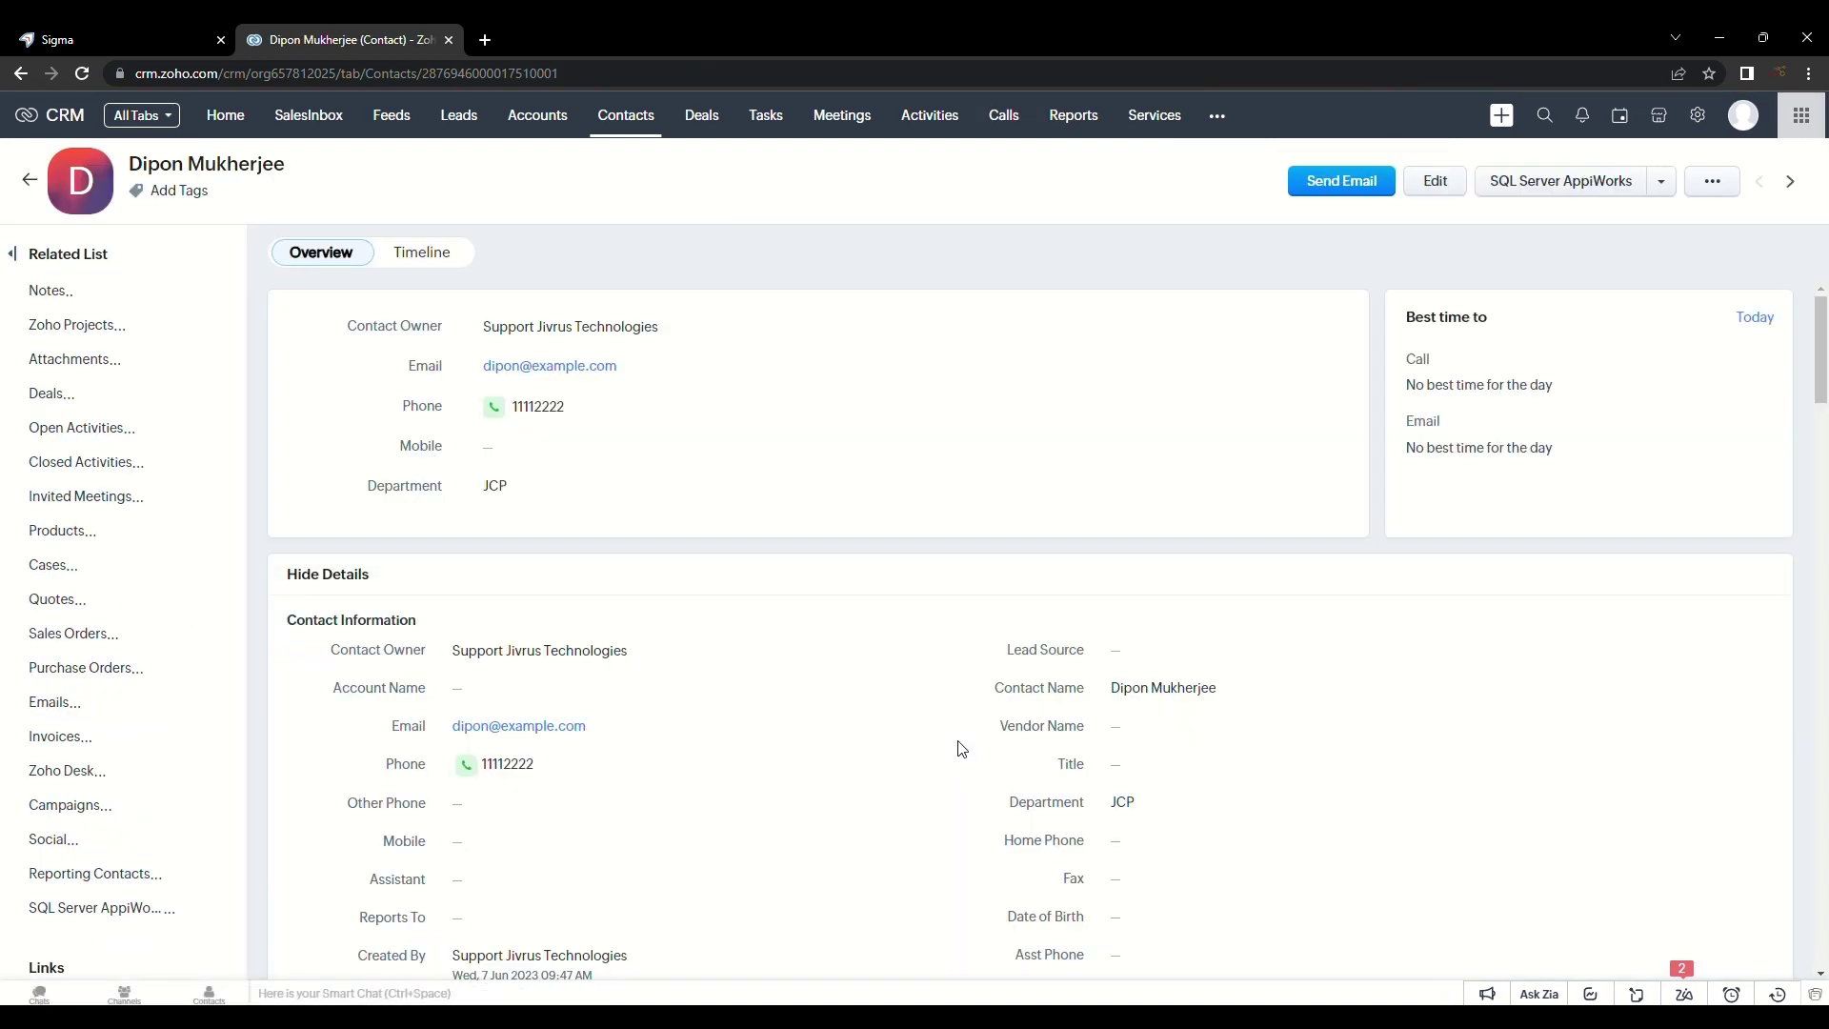
scroll(902, 713, "down", 8)
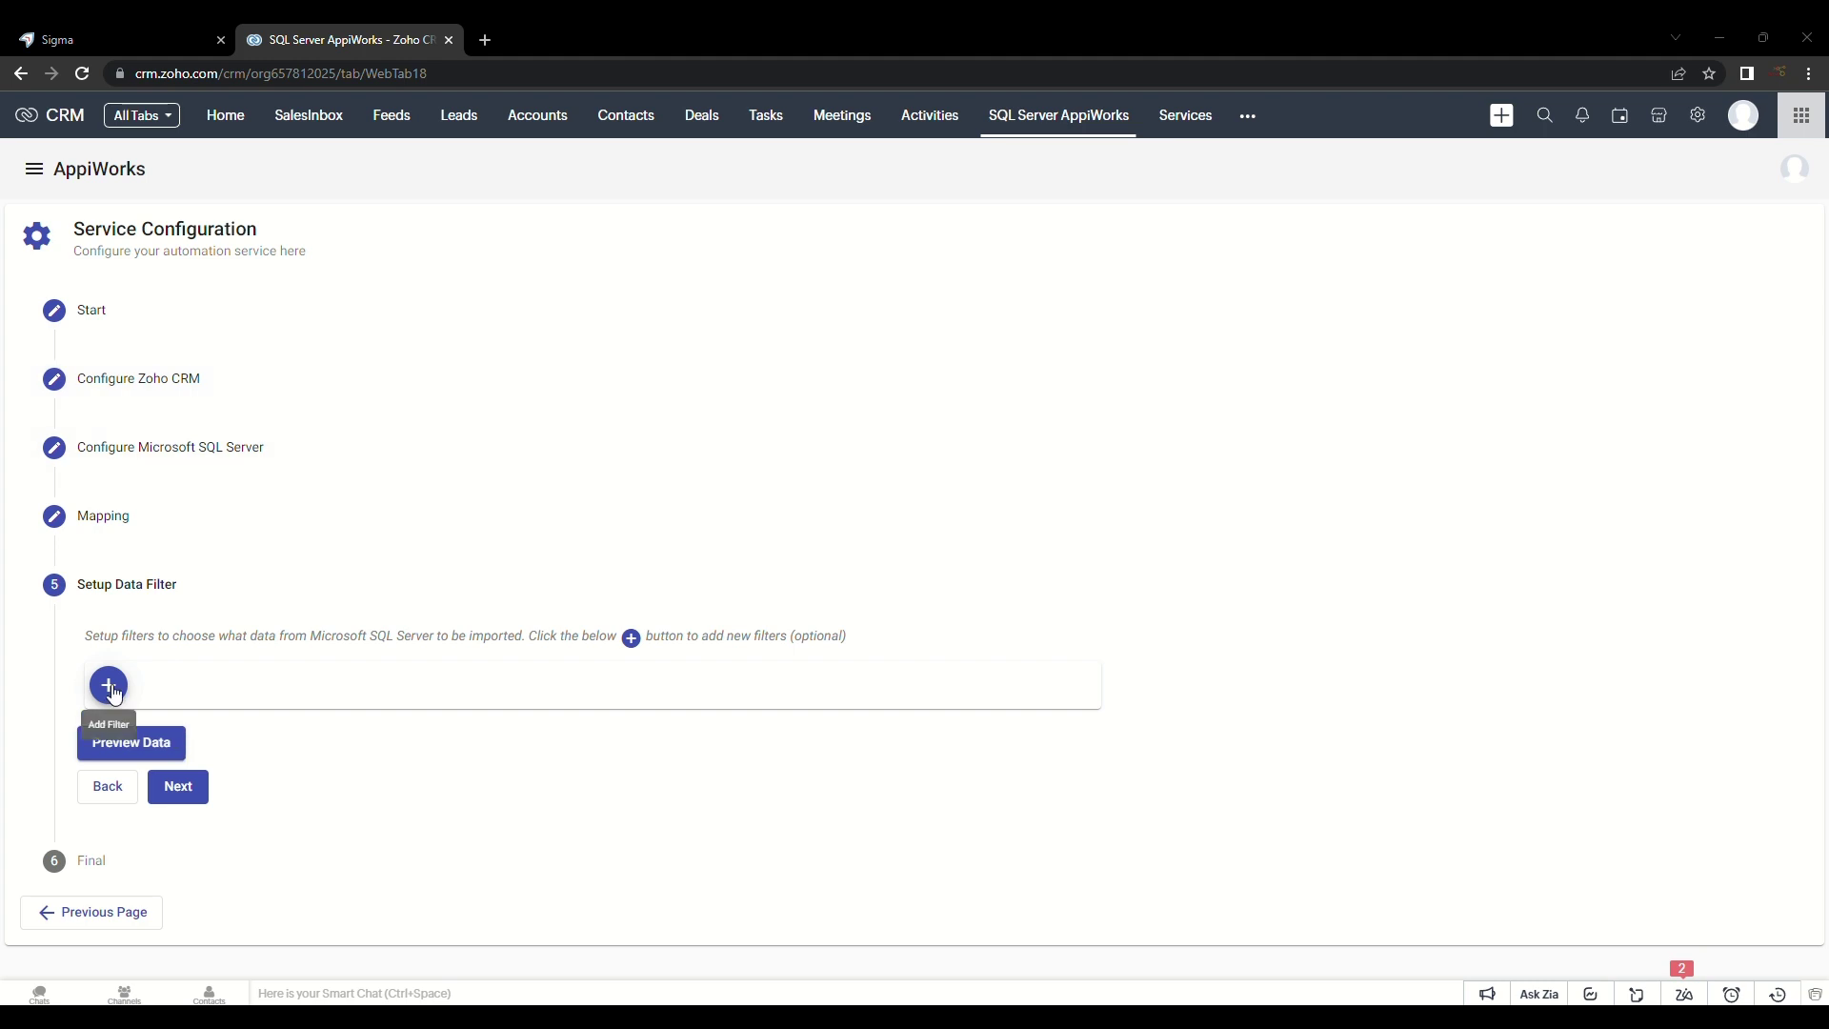
Step: Preview all unfiltered SQL Server data and switch to Scheduled Import
left_click(113, 752)
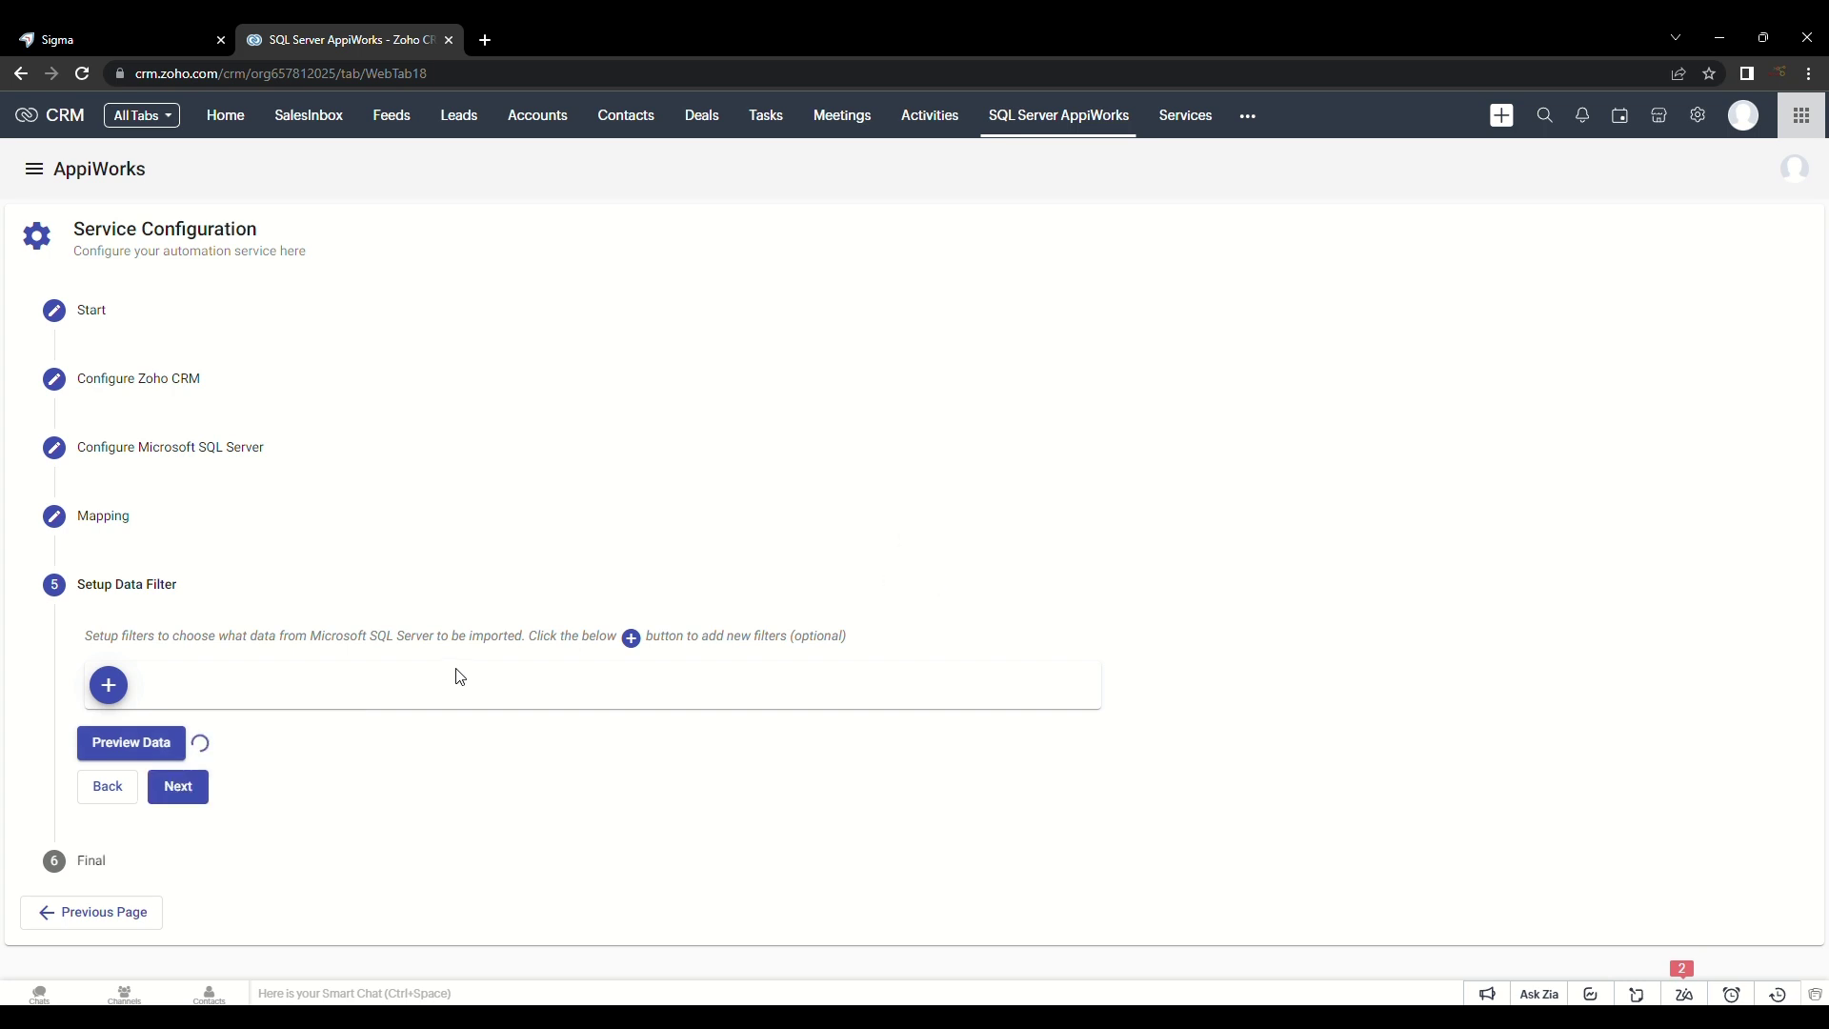
scroll(452, 667, "down", 7)
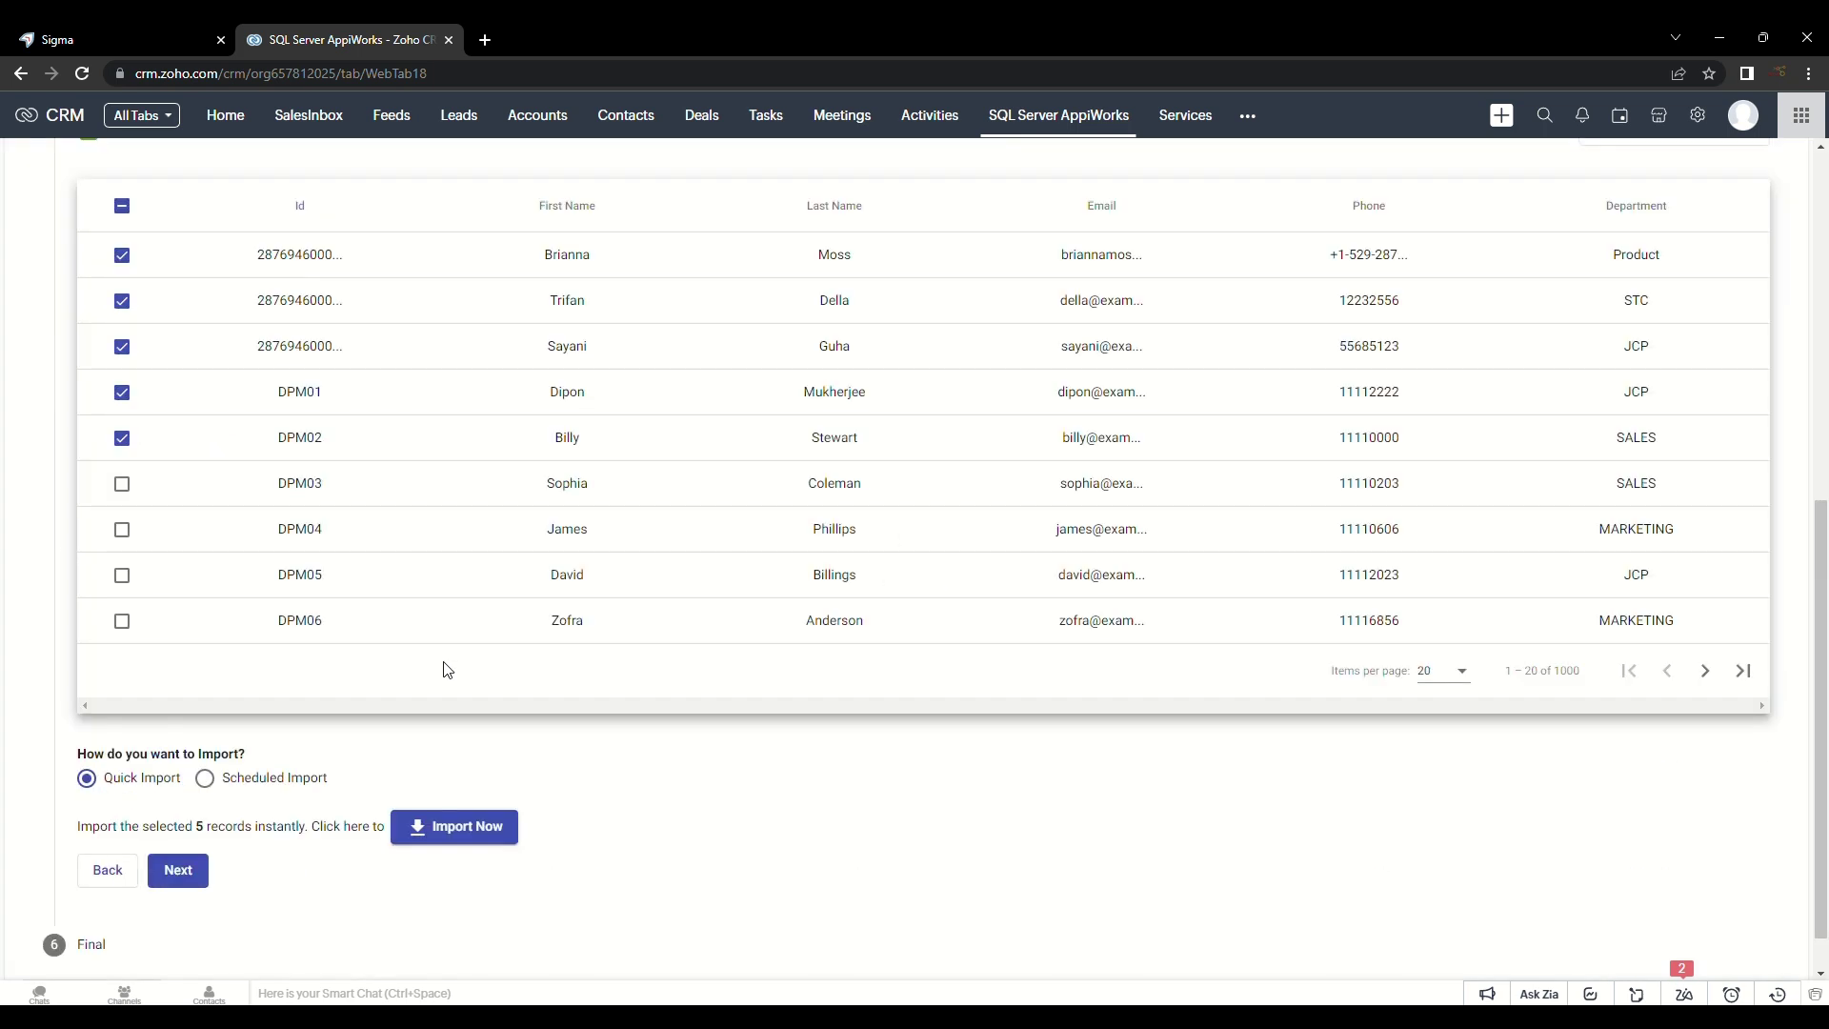
scroll(443, 670, "down", 1)
left_click(206, 728)
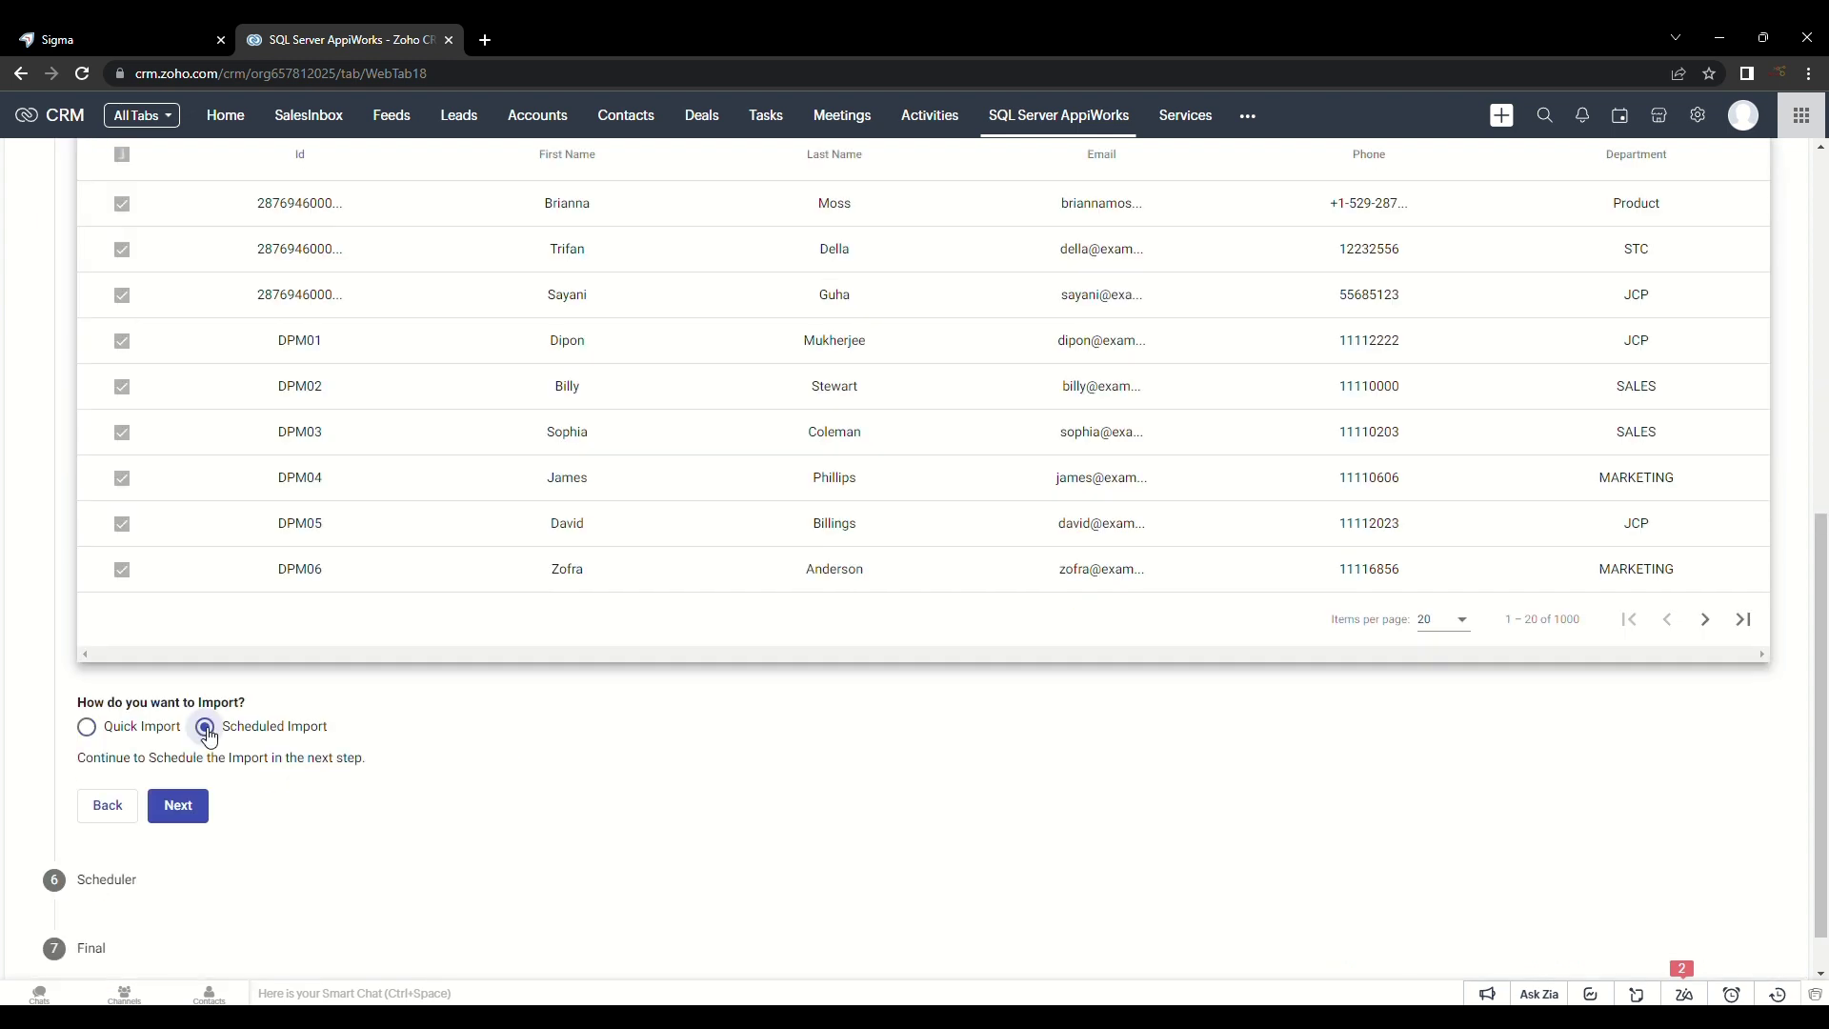
scroll(486, 701, "down", 1)
left_click(179, 751)
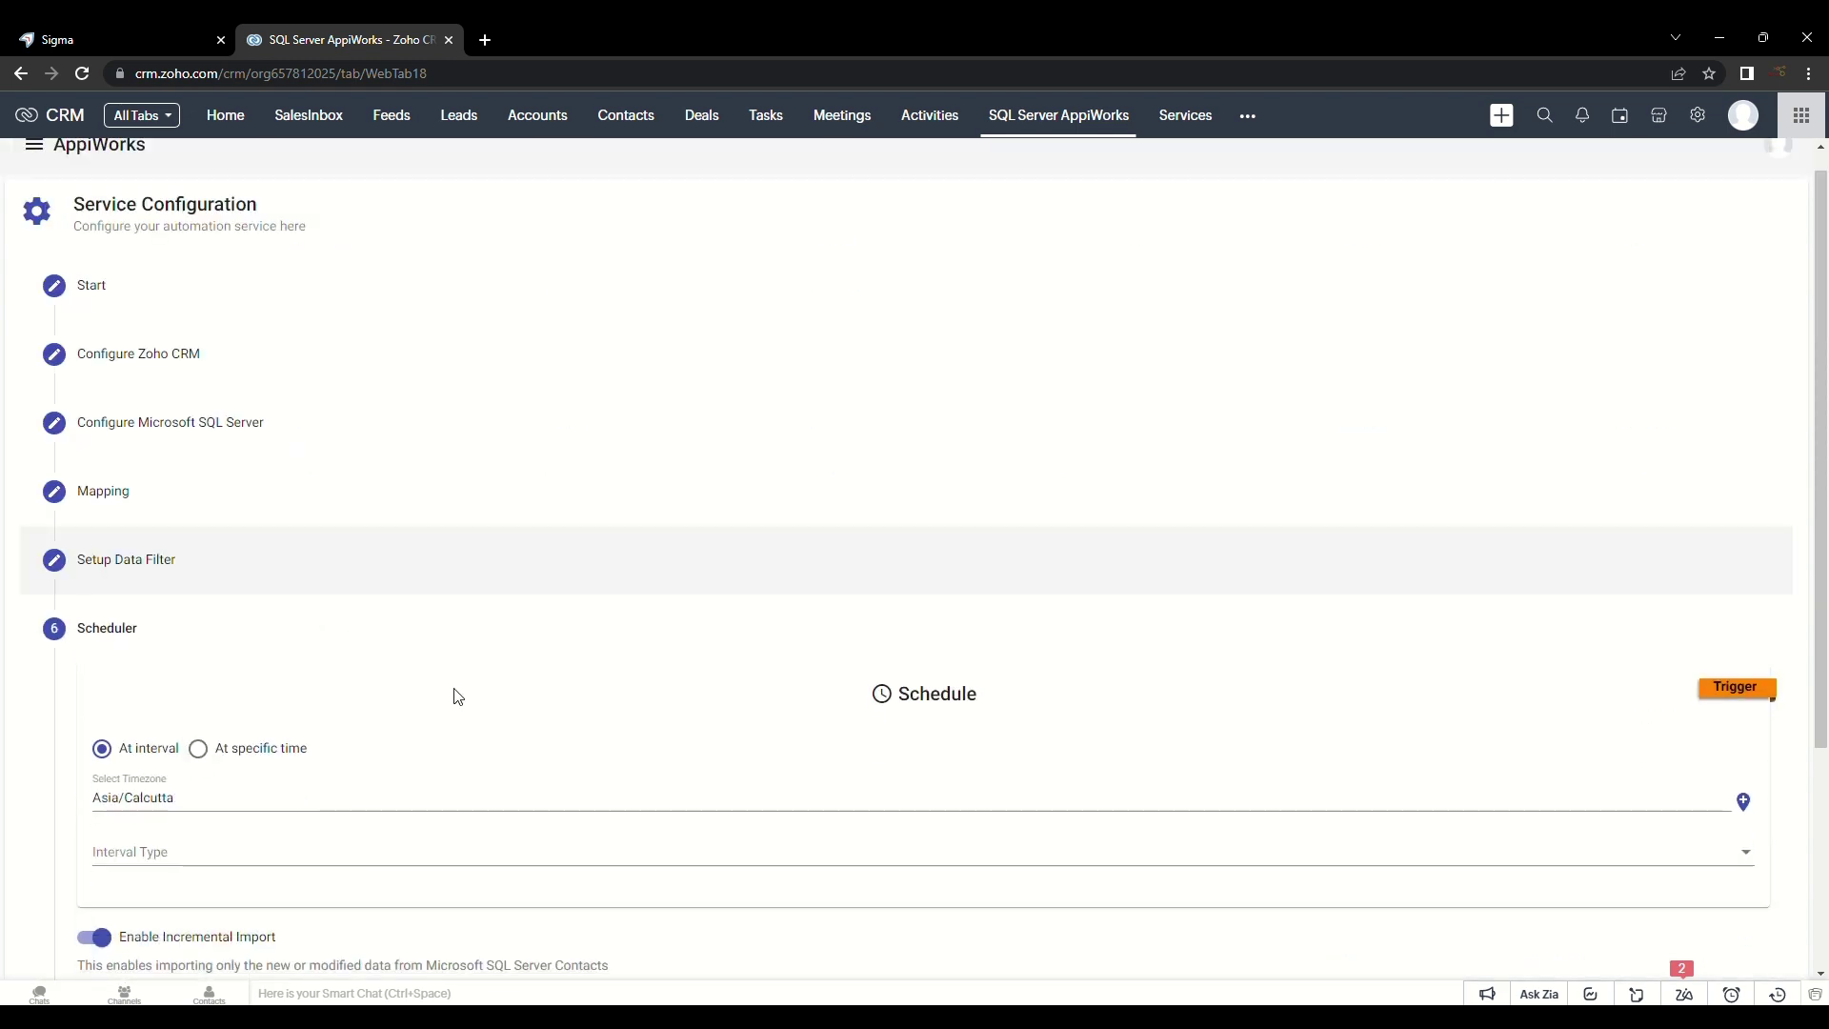
Step: Schedule a one-time import at 6/7/2023 10:00 with incremental import turned off
scroll(575, 677, "down", 5)
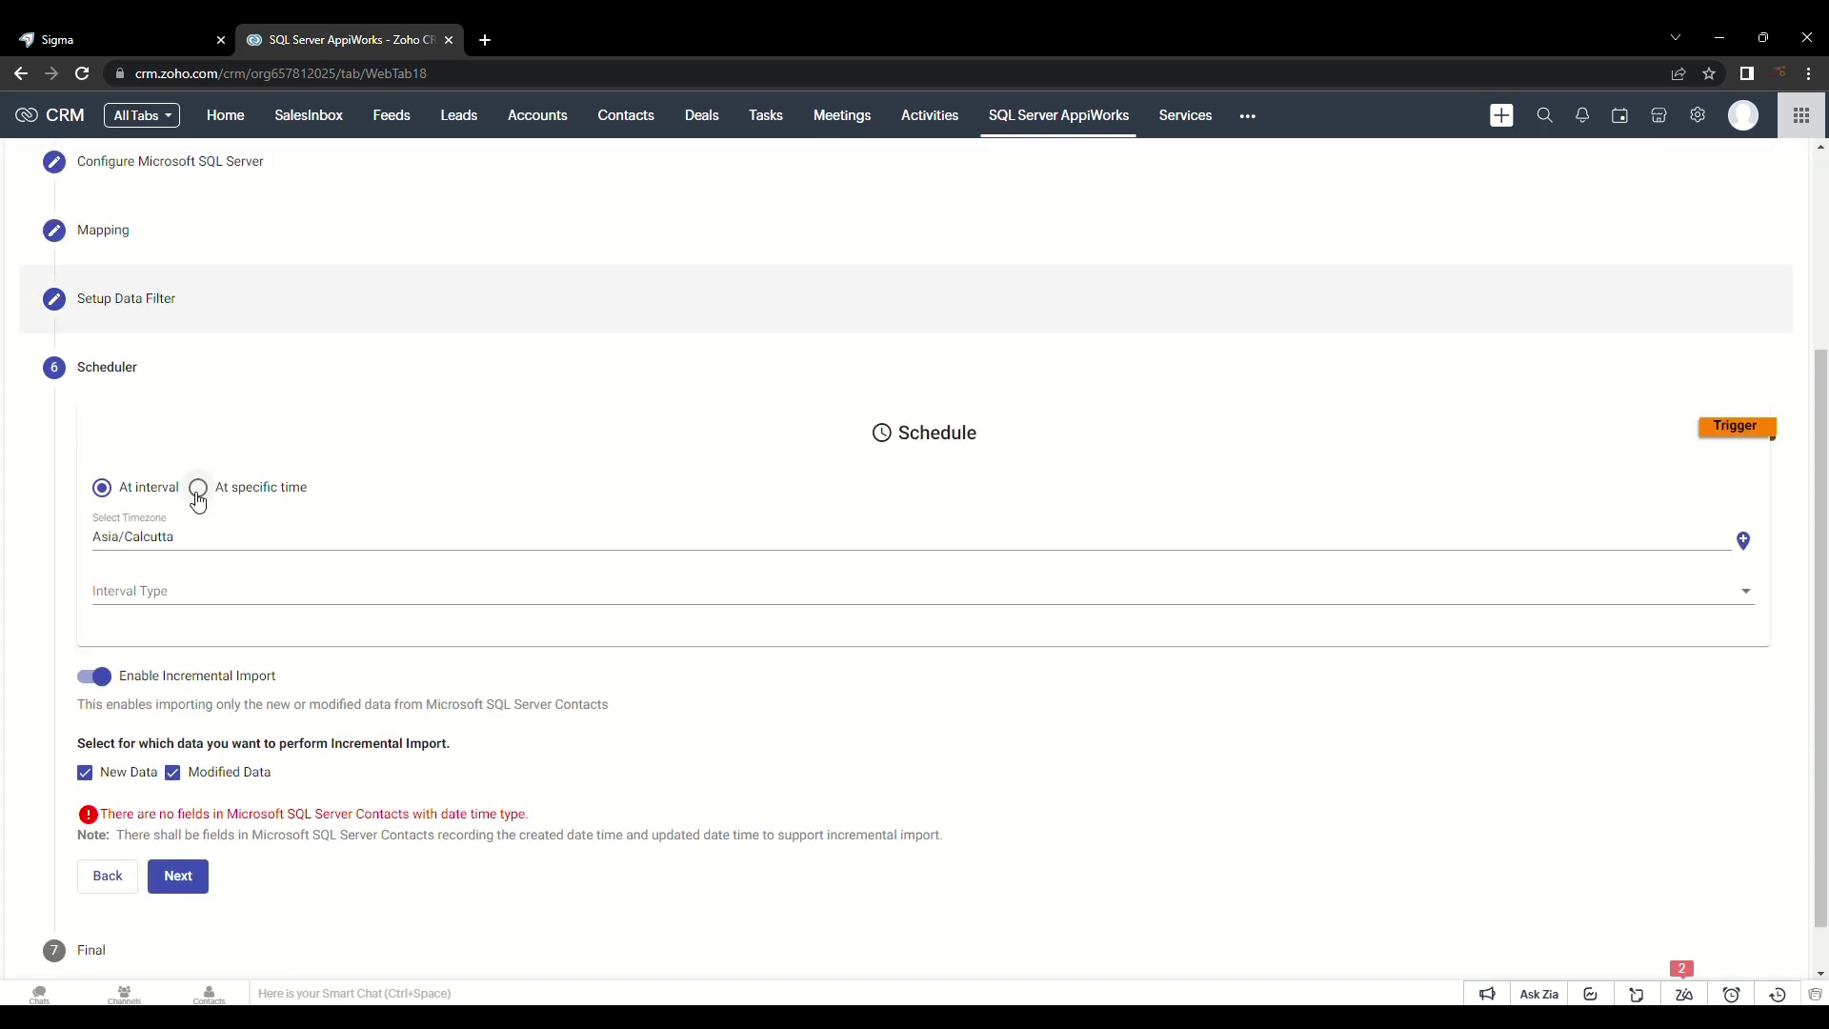
left_click(198, 491)
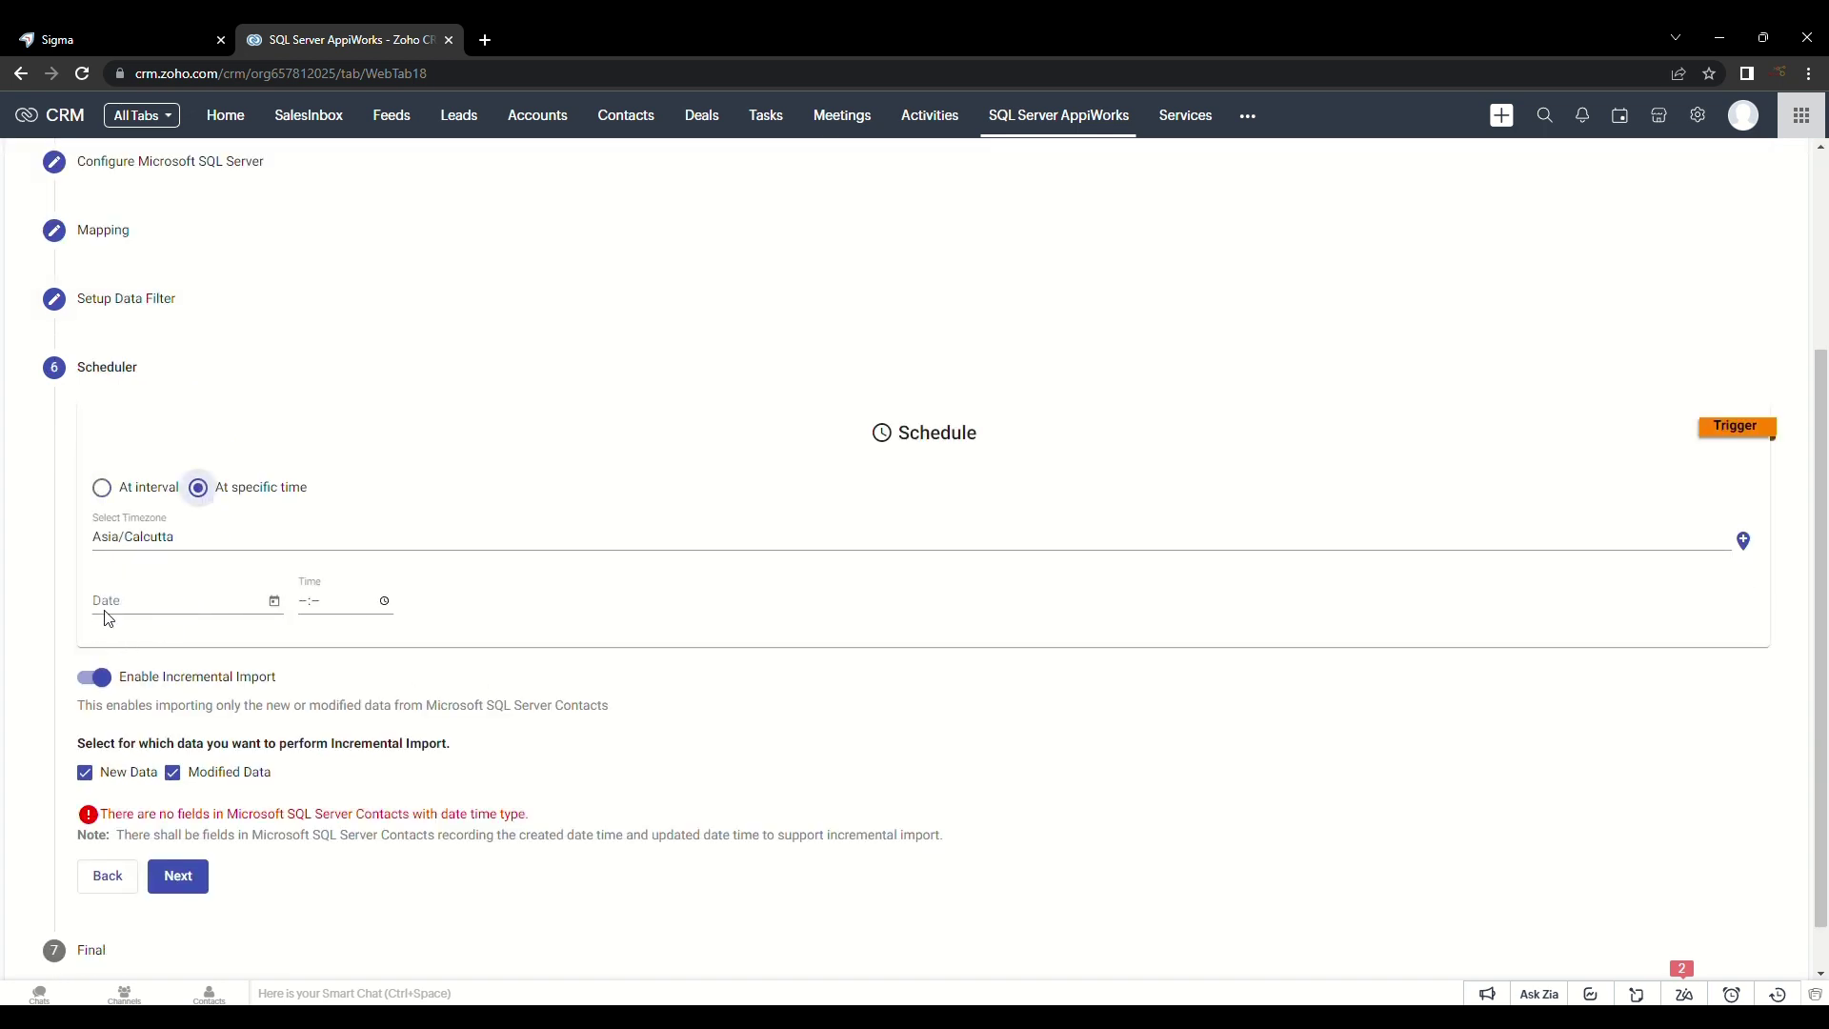
left_click(274, 602)
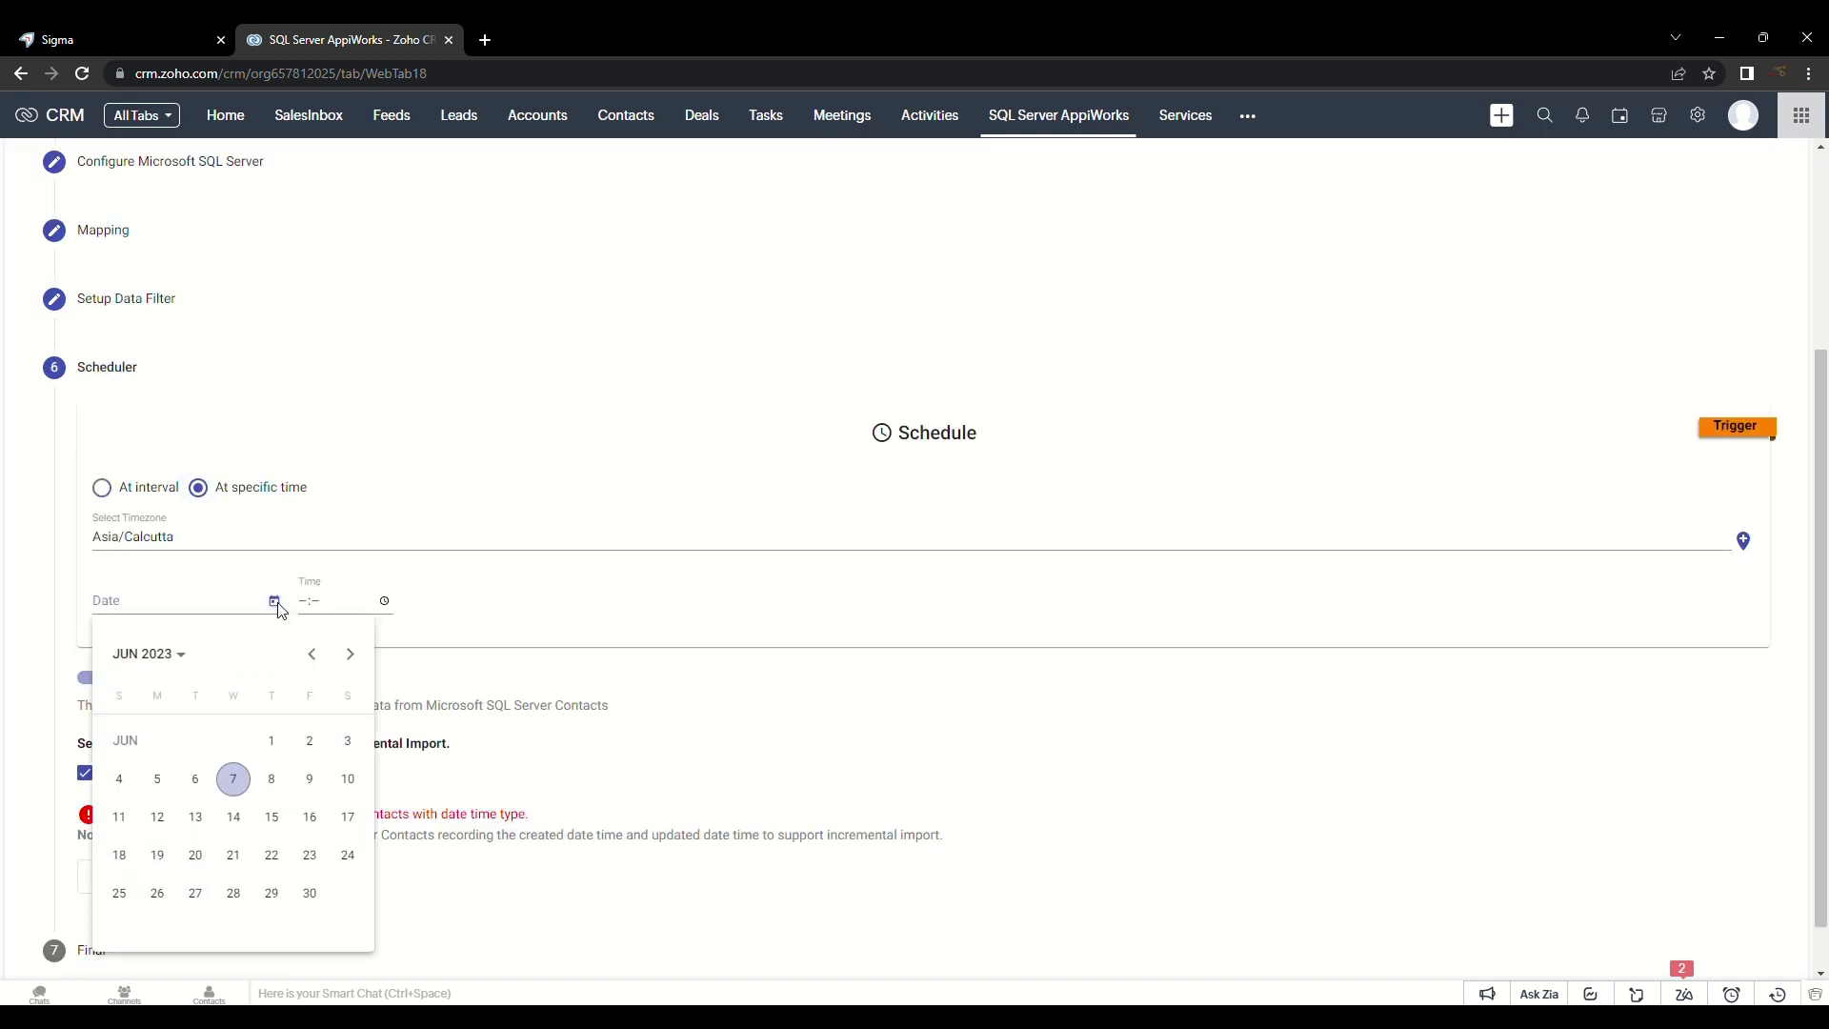
left_click(234, 779)
type("10:--")
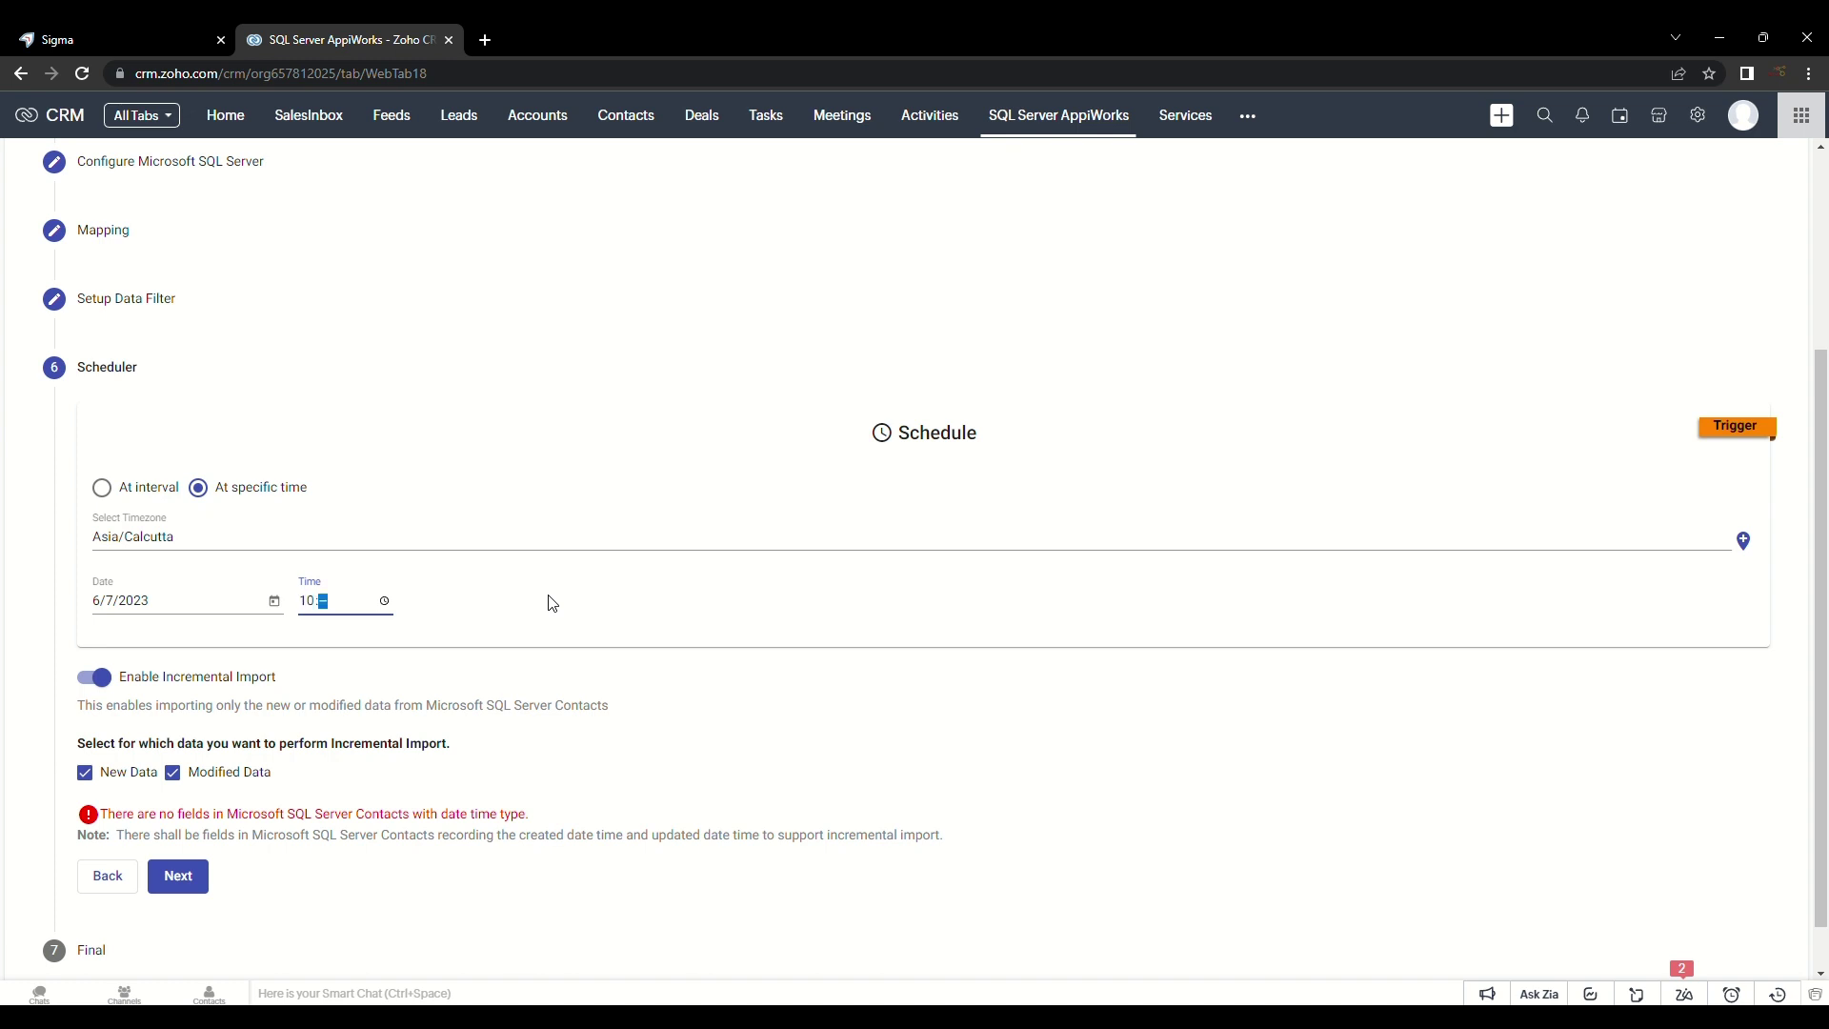
key("Tab")
left_click(384, 600)
type("00")
left_click(112, 684)
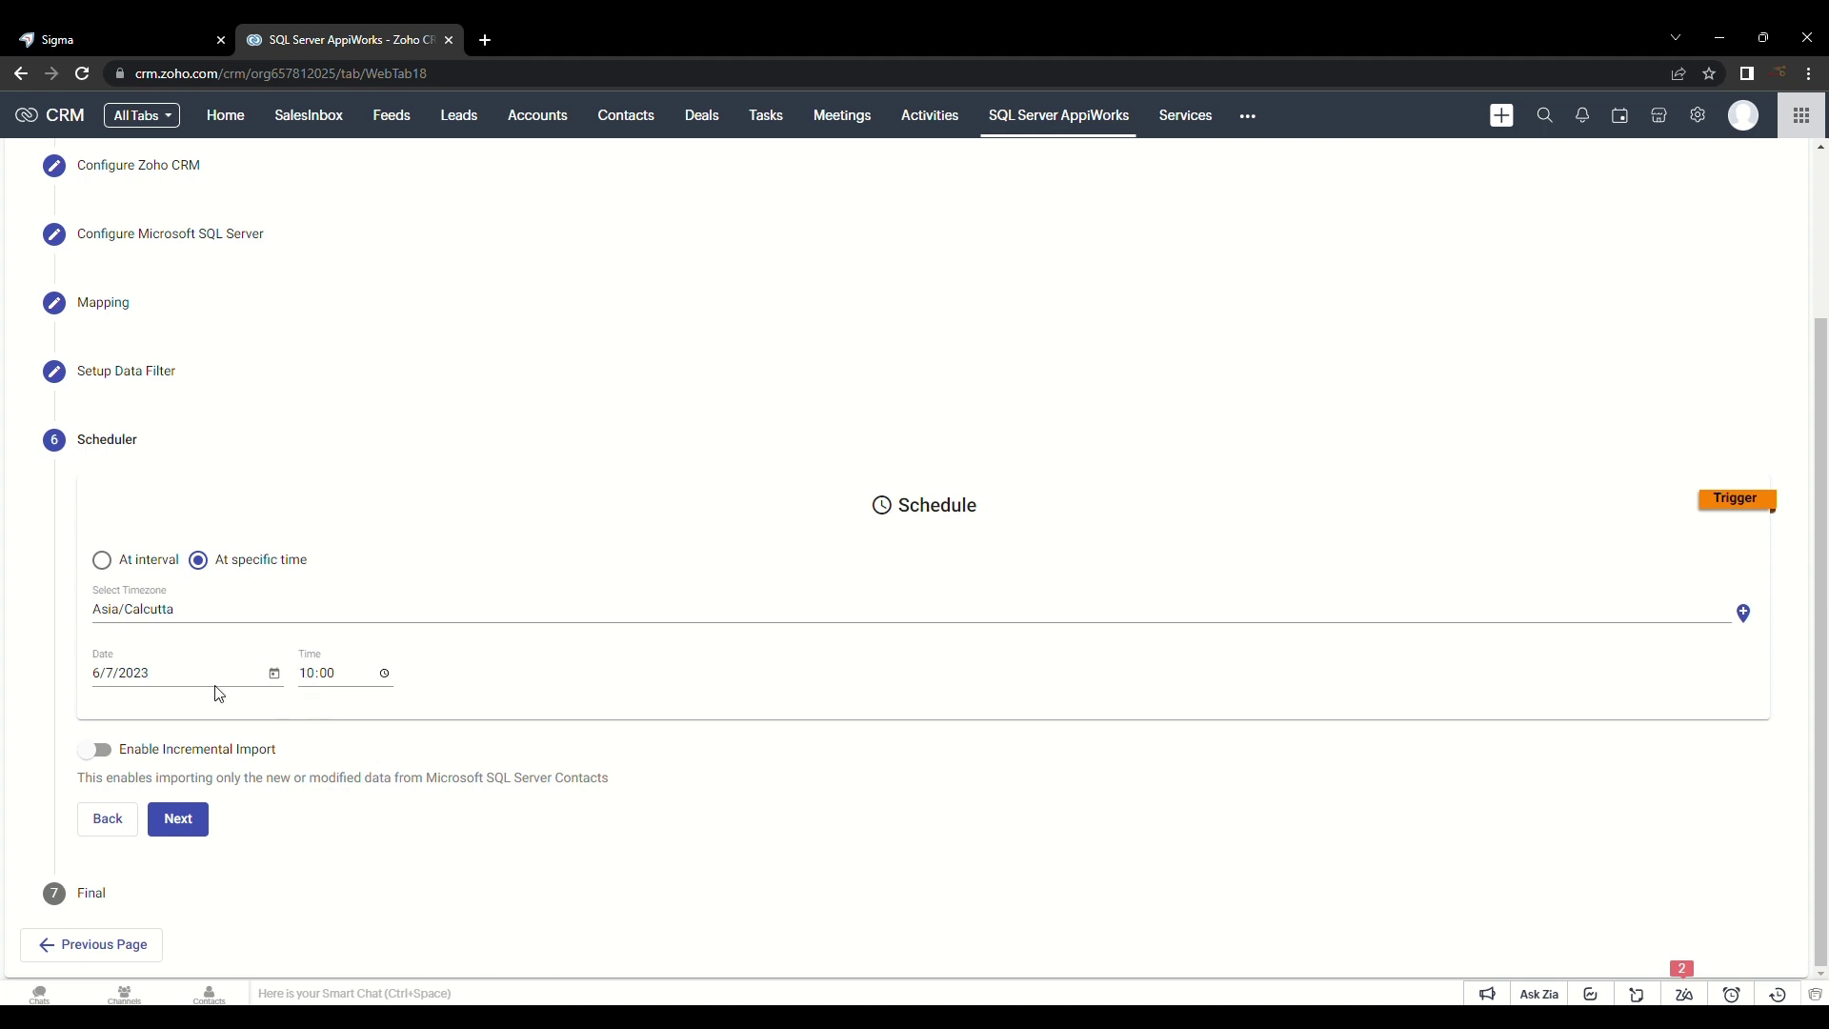
left_click(178, 818)
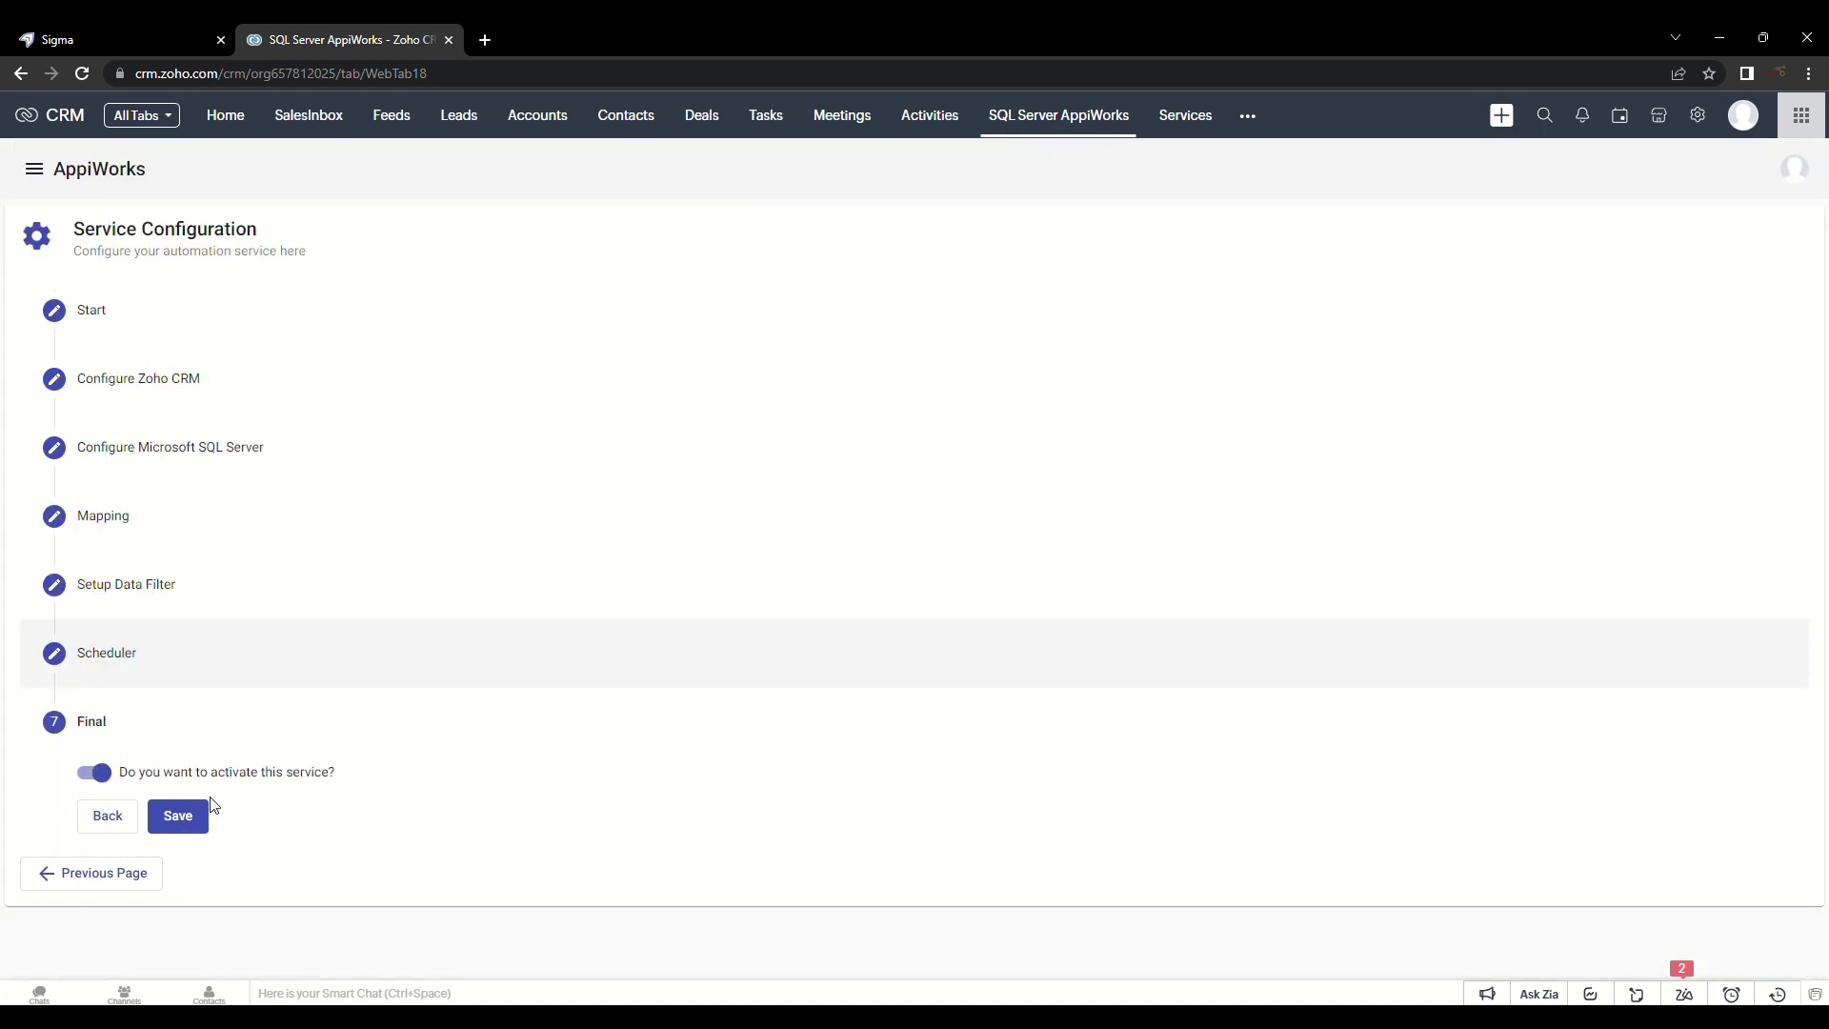
Step: Save the scheduled IMPORT CONTACTS service
left_click(179, 817)
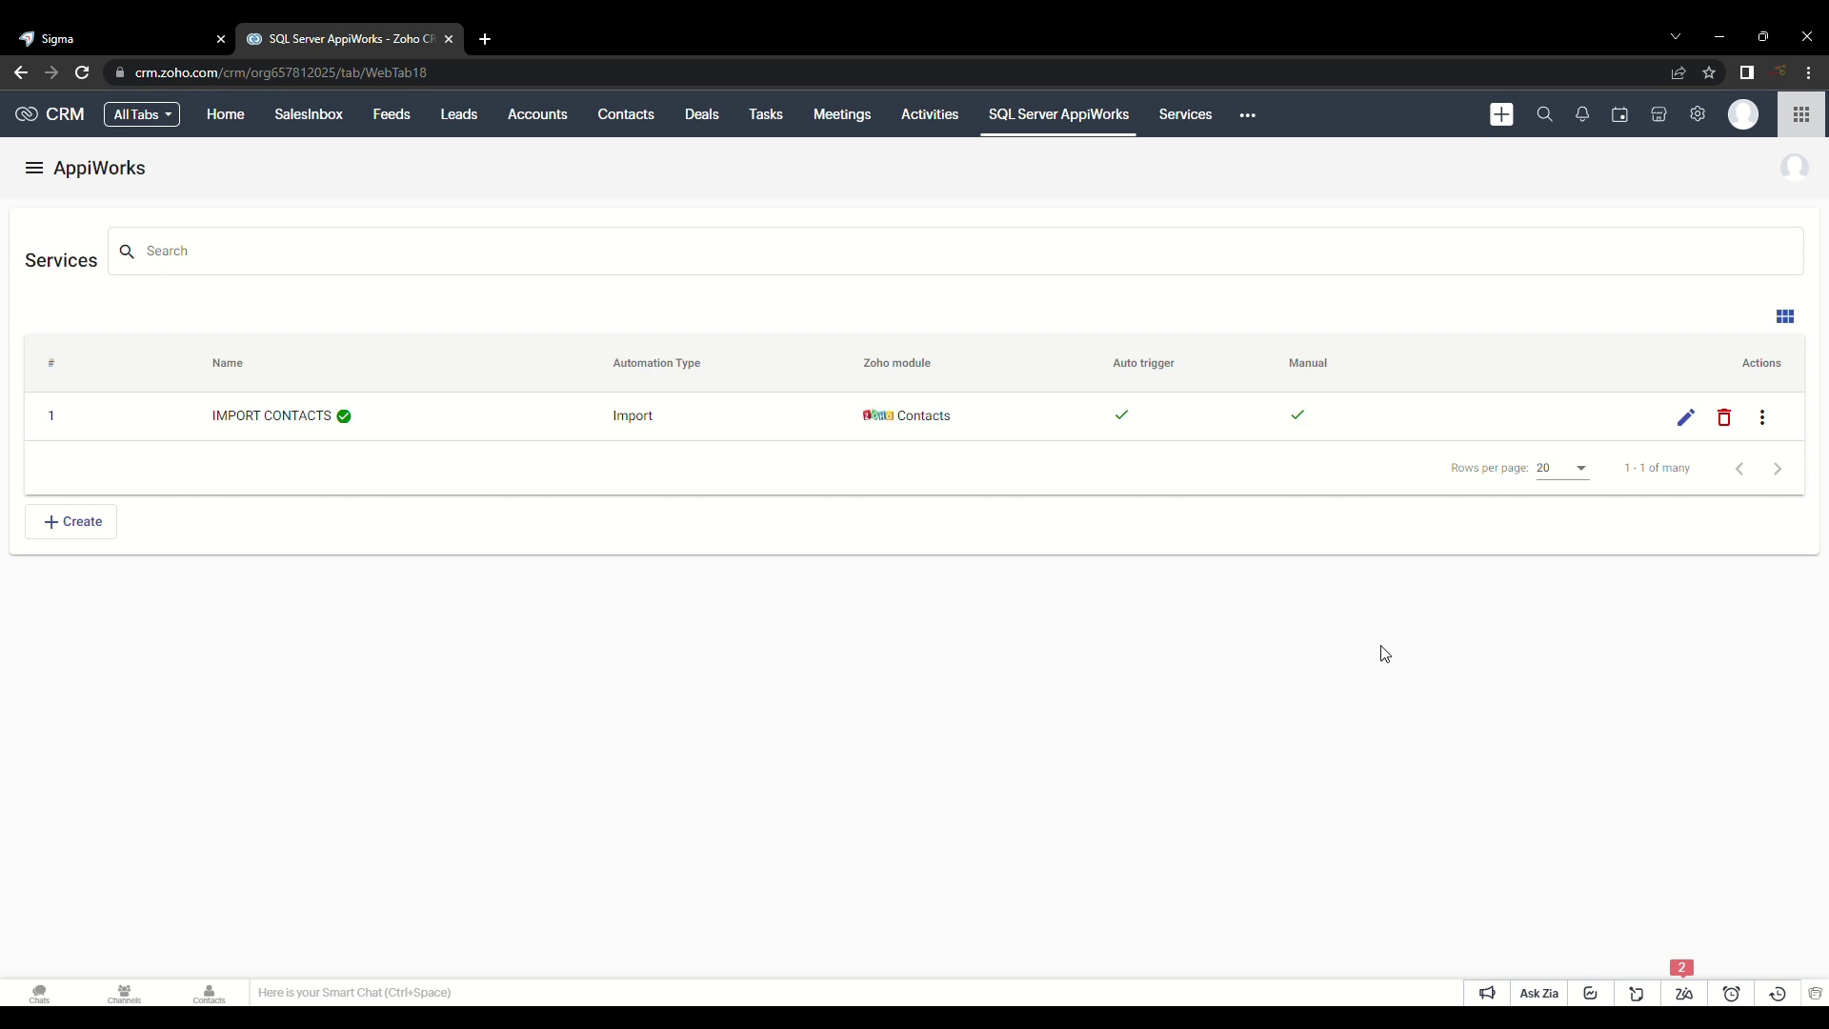
Step: Create a new View-type service named 'VIEW CONTACTS'
left_click(88, 531)
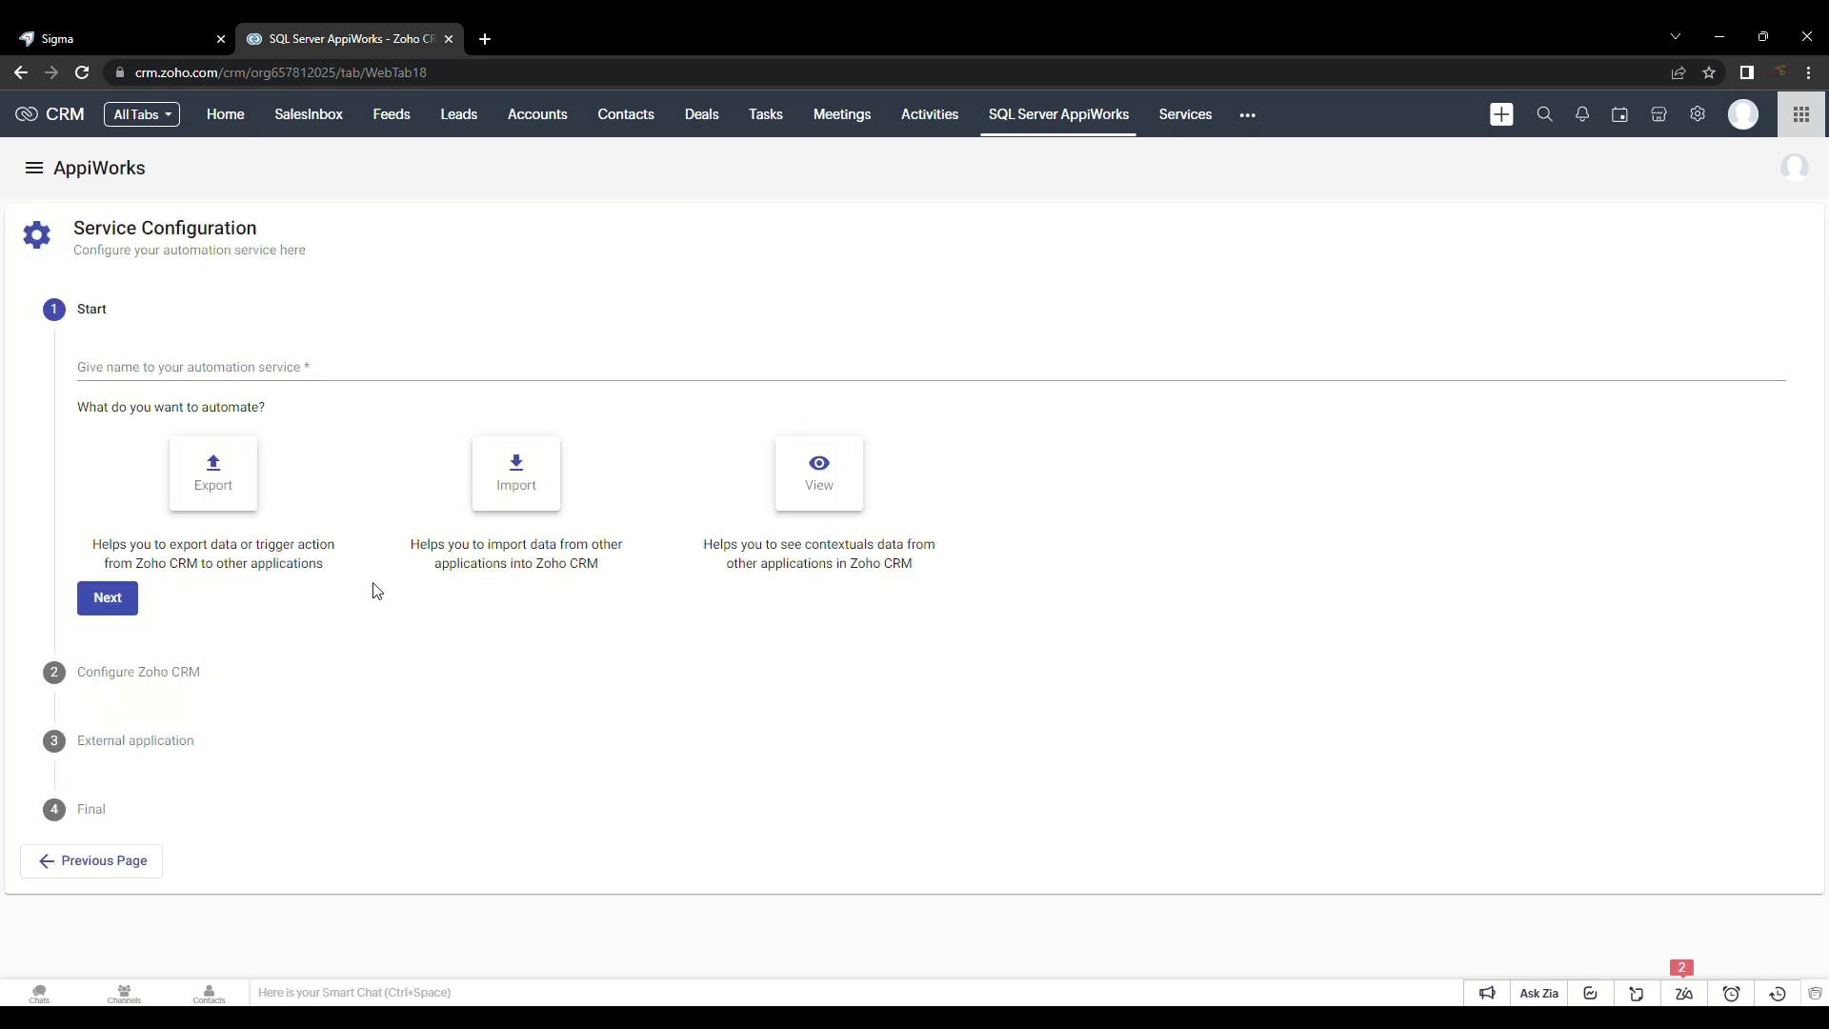
left_click(241, 369)
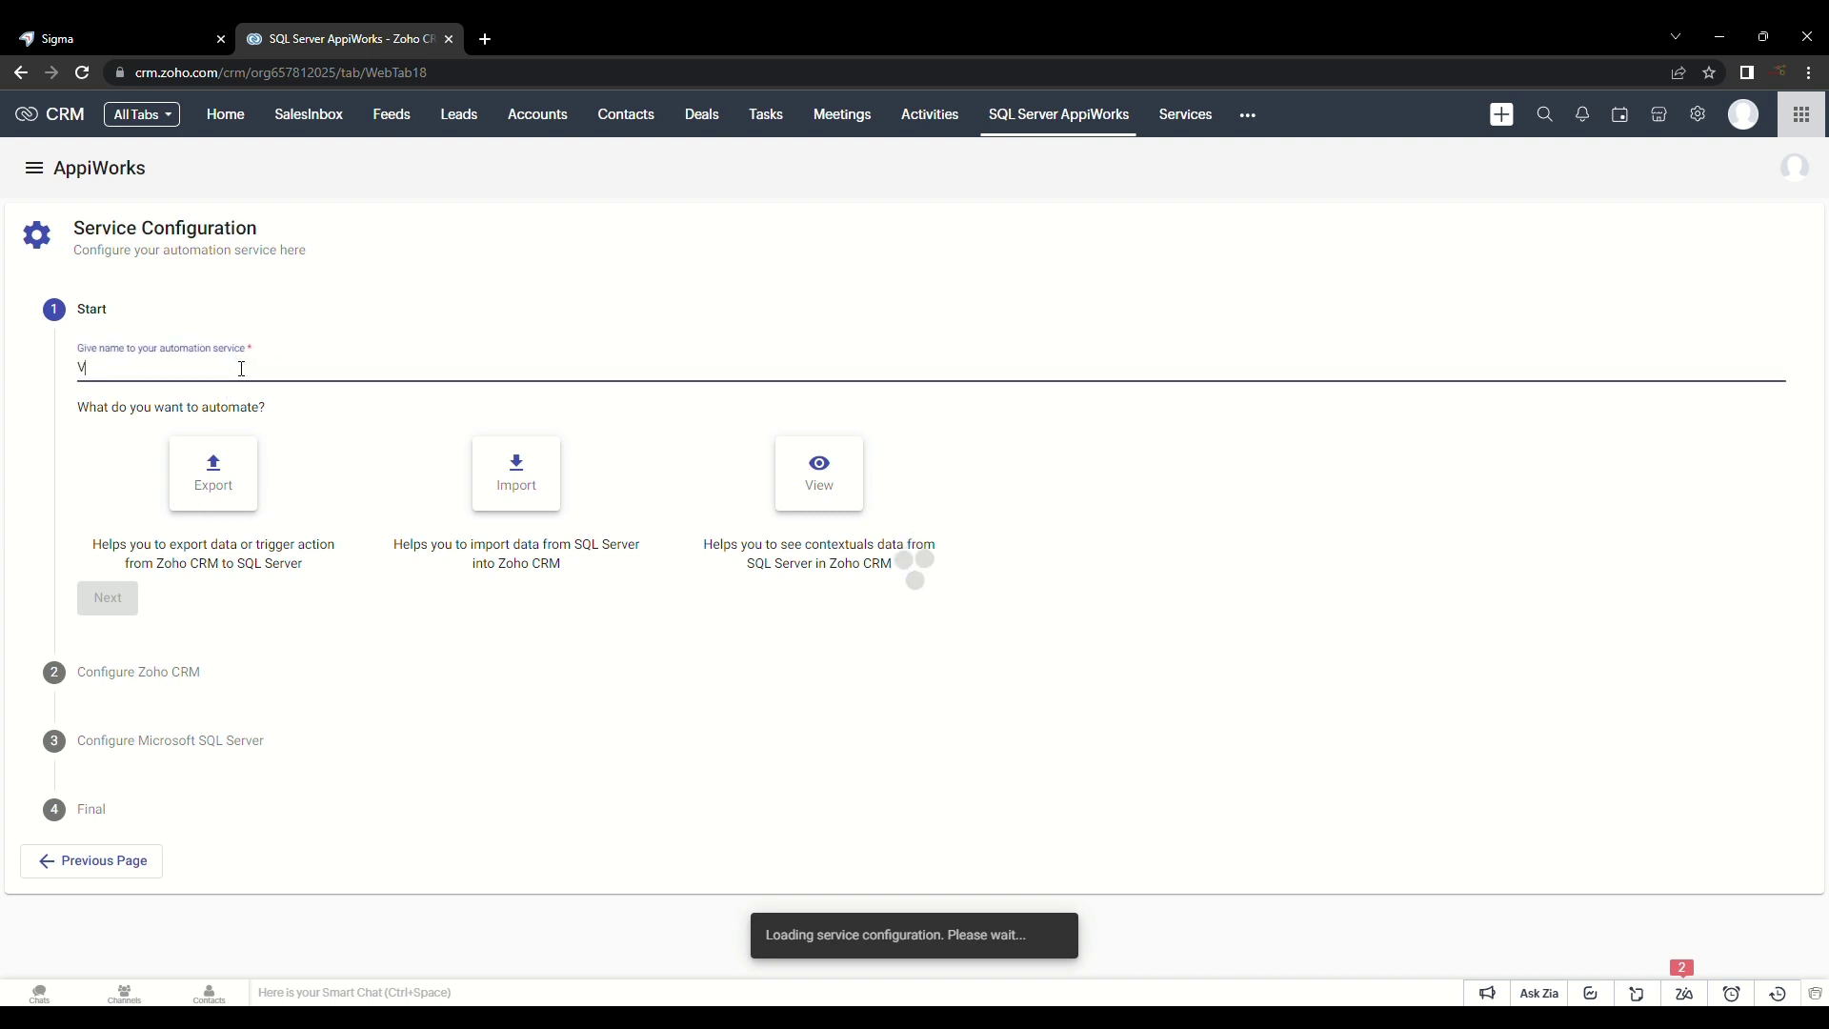
type("VIEW CONTACTS")
left_click(834, 465)
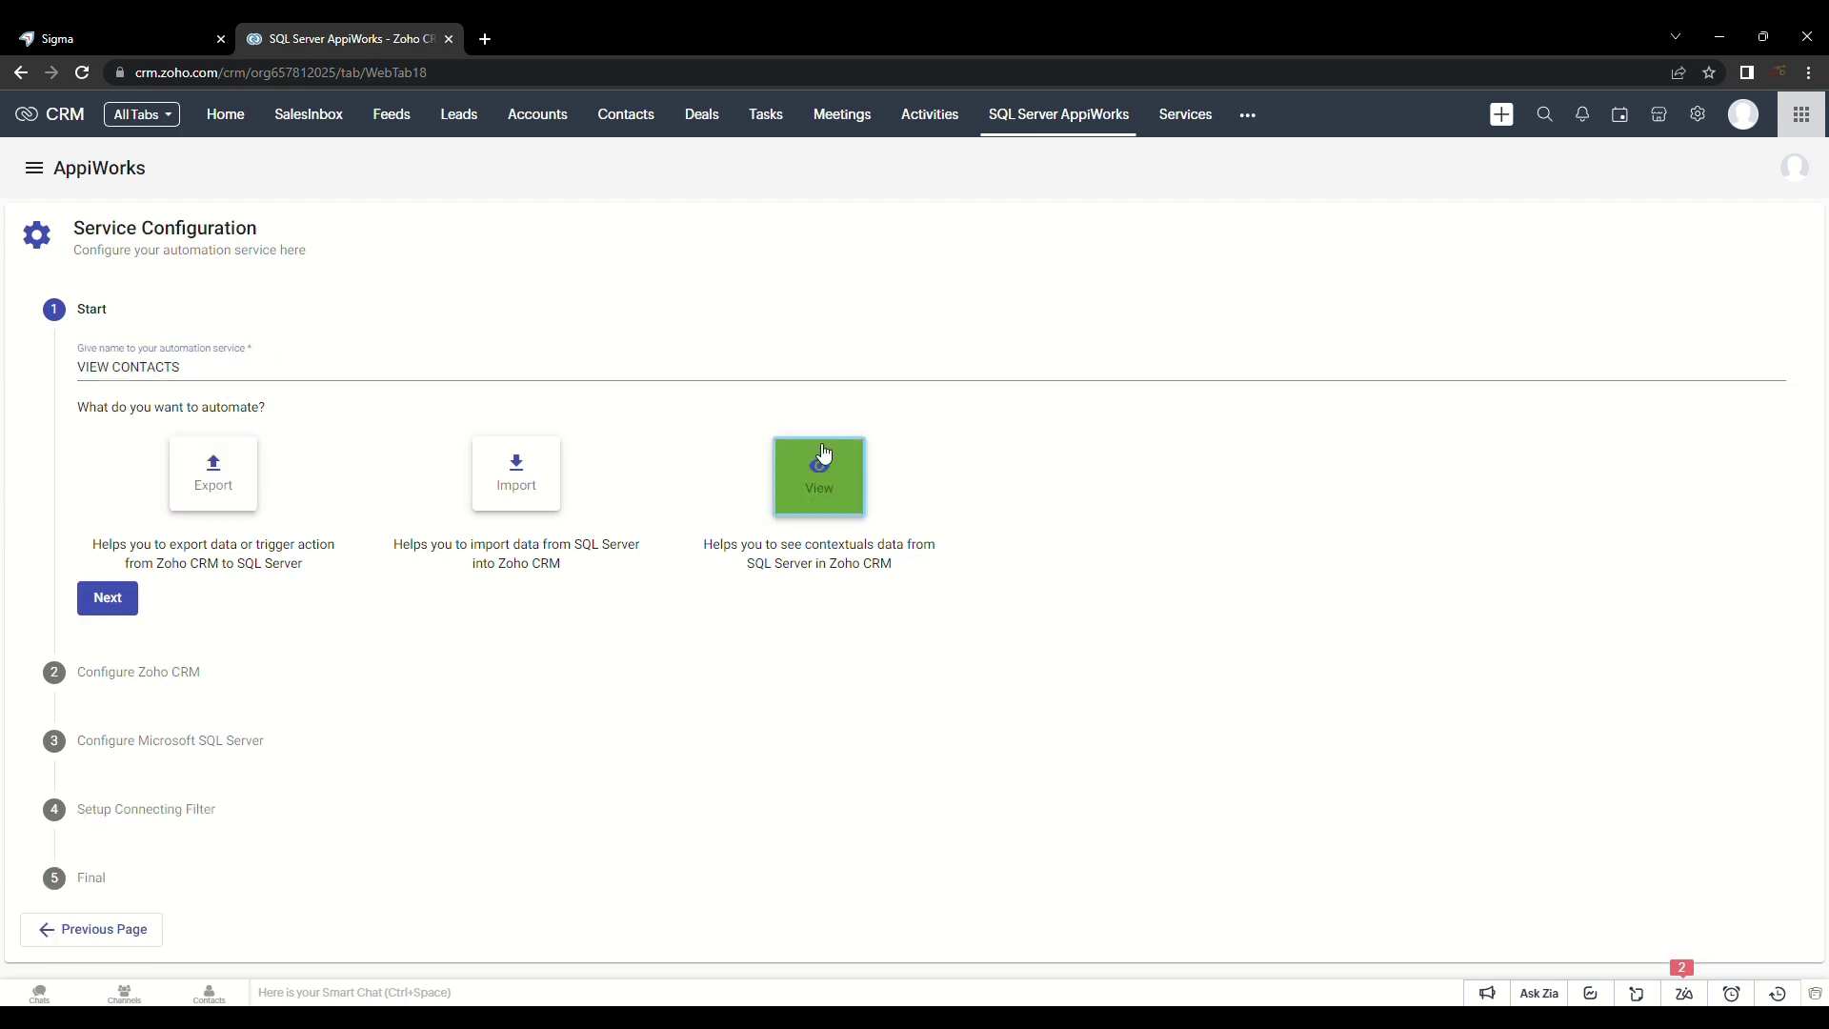
left_click(107, 600)
Step: Select Contacts as the Zoho CRM module for the service
left_click(225, 436)
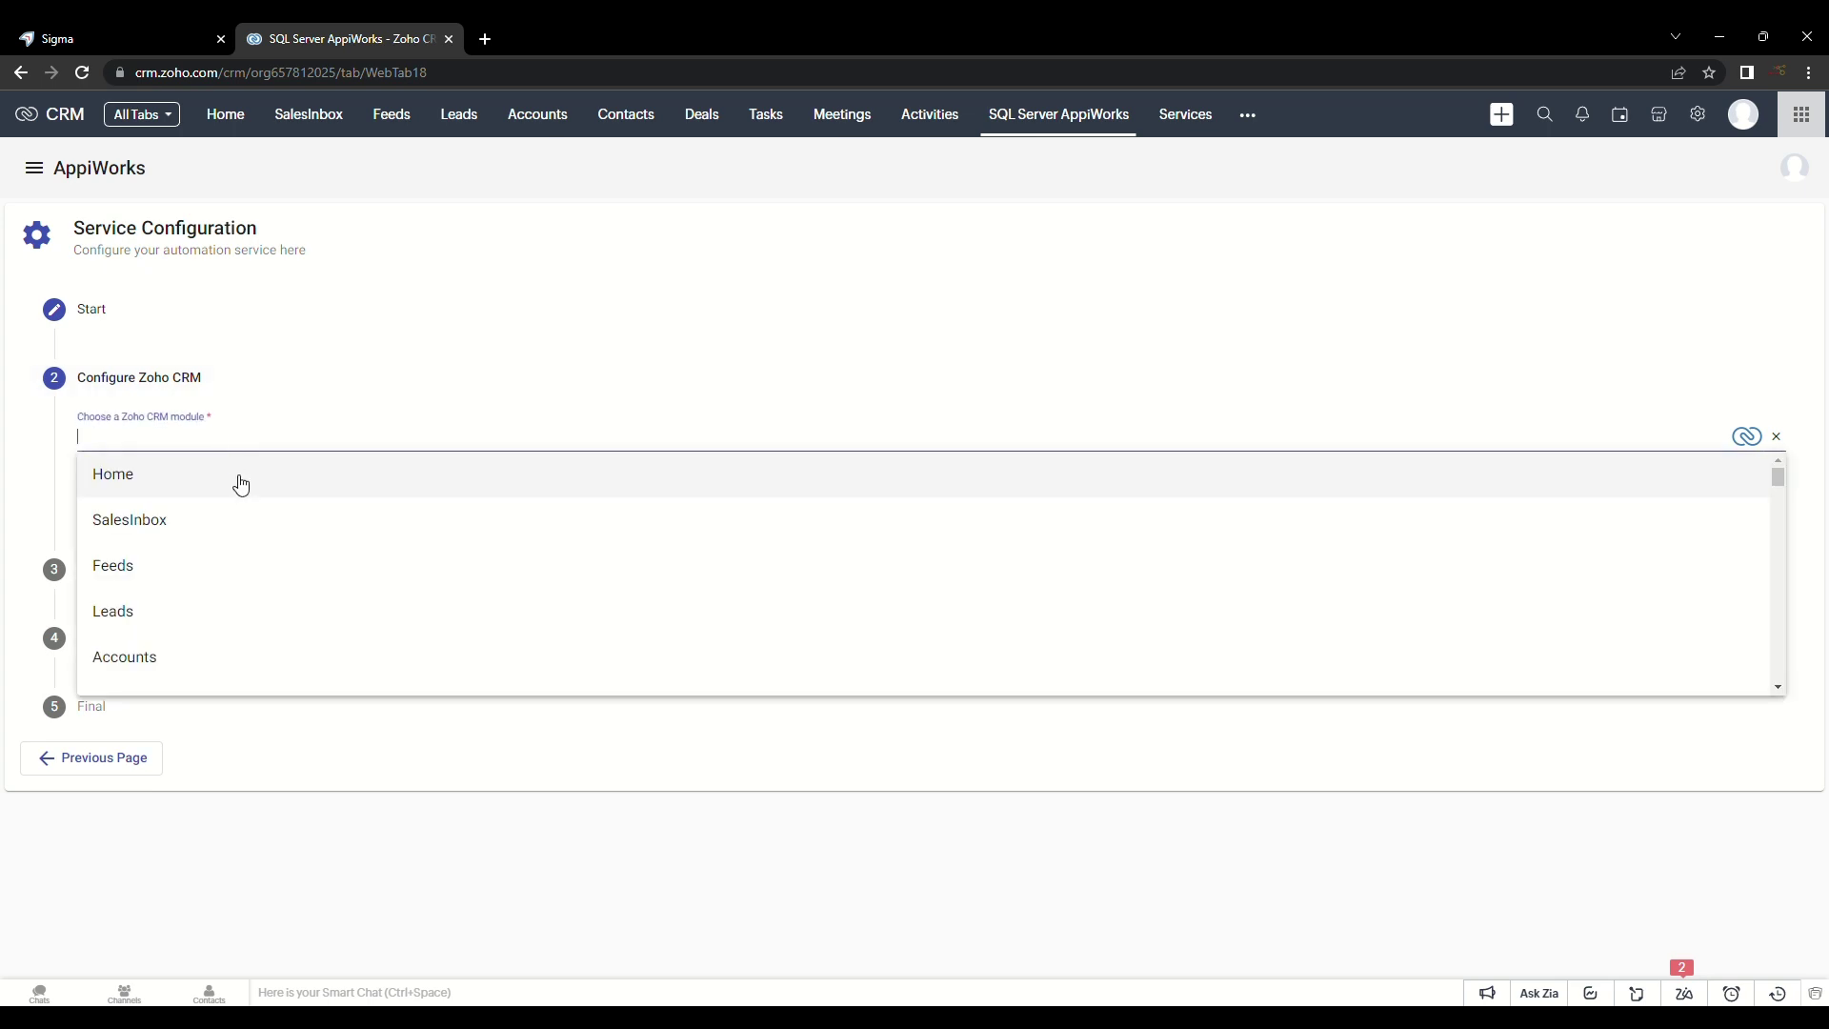
scroll(247, 613, "down", 1)
left_click(245, 608)
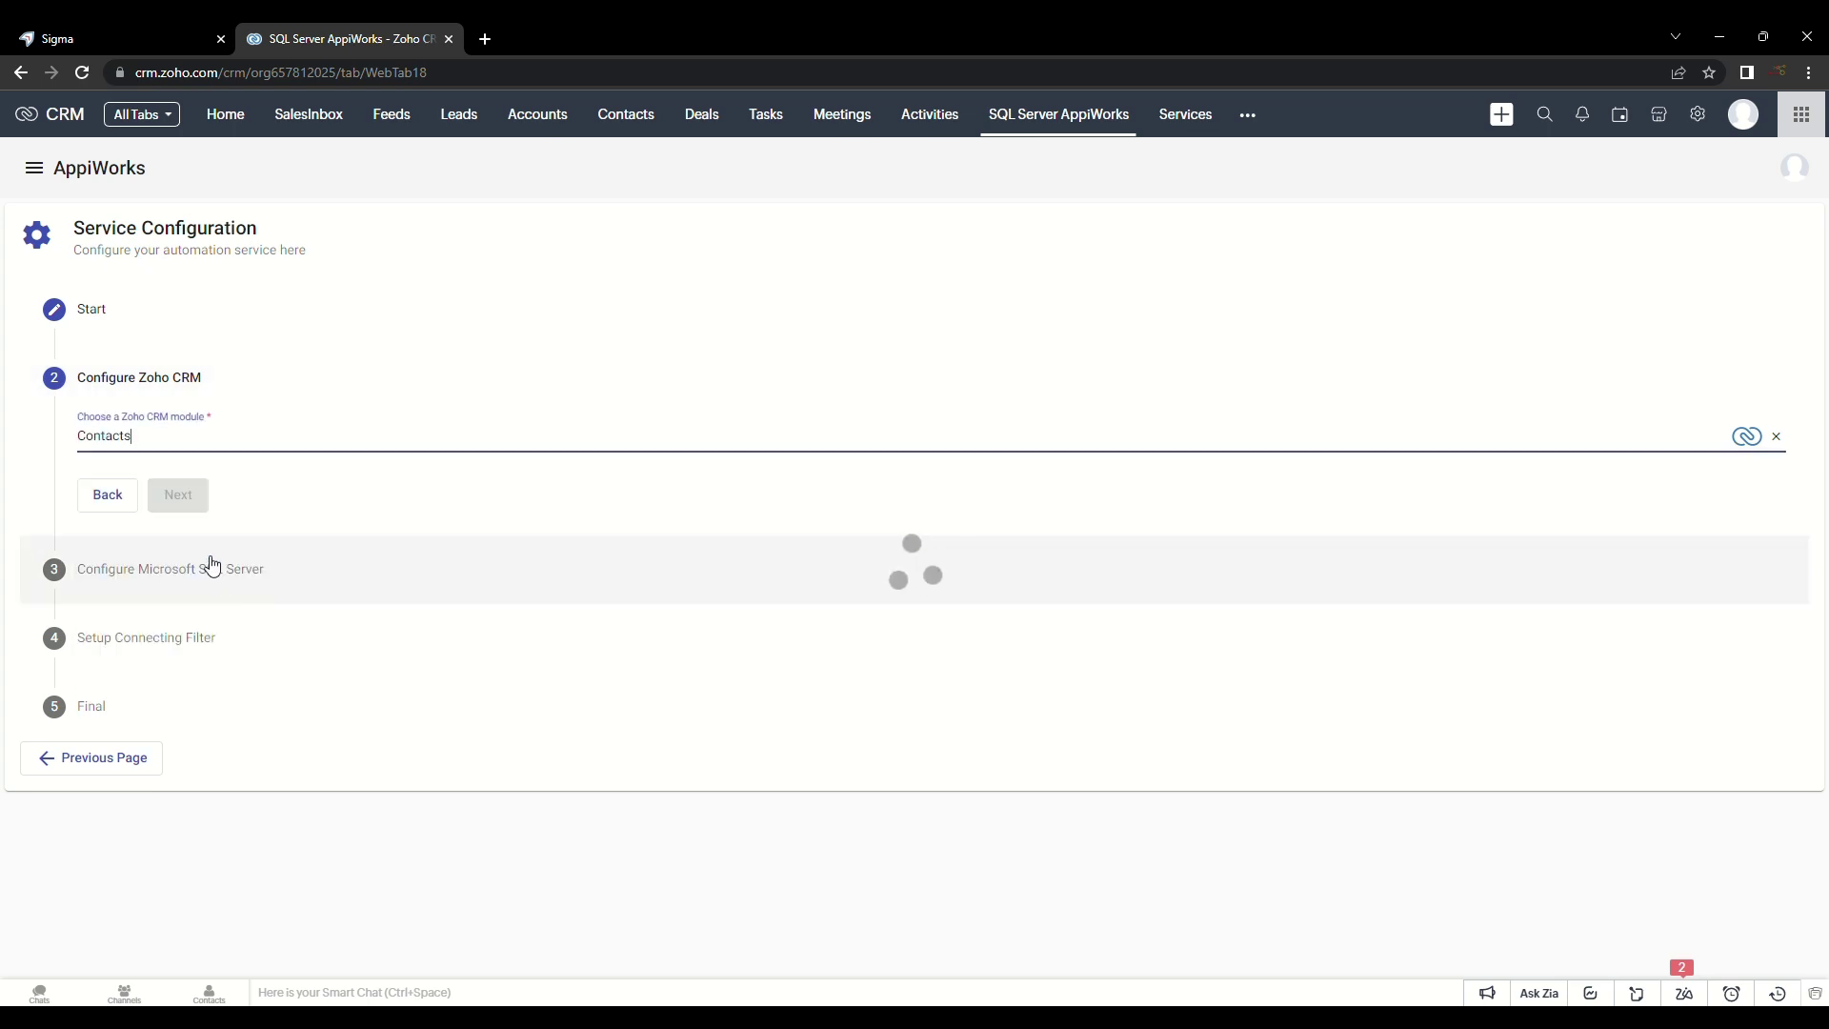
left_click(189, 507)
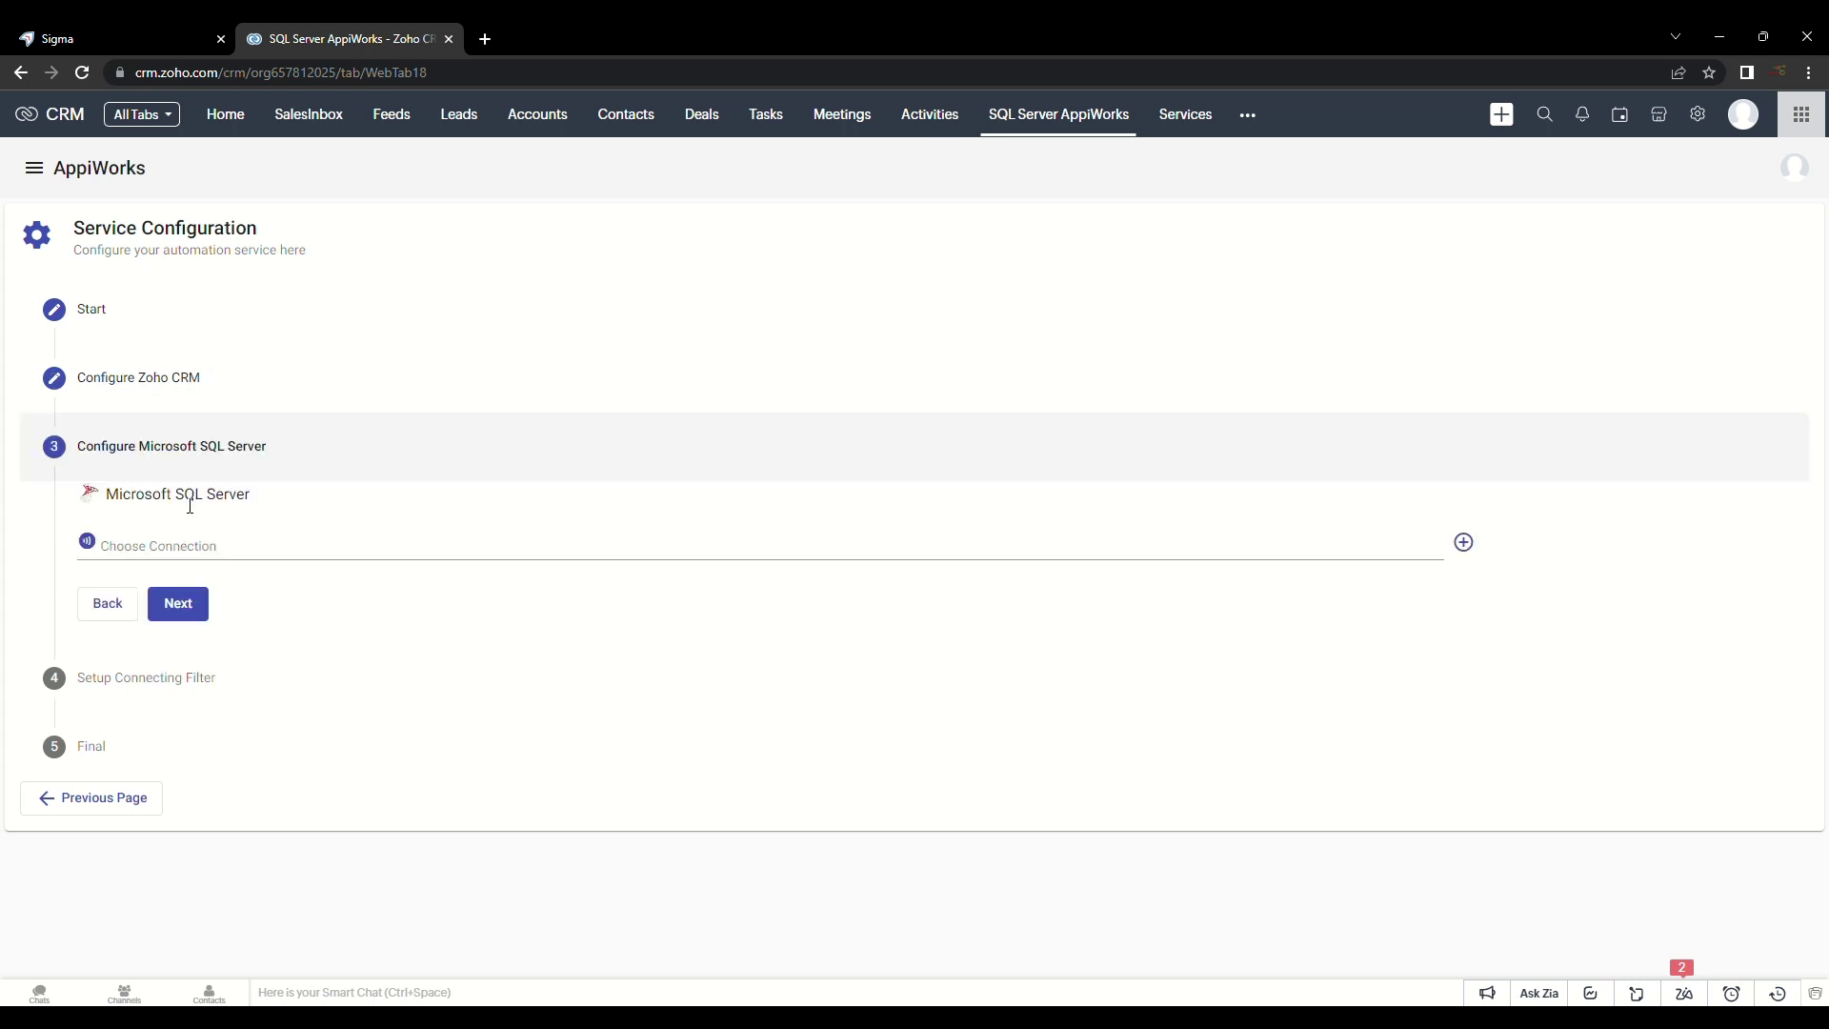
Step: Choose SQL Server Connection 5 and the Contacts object
left_click(185, 544)
left_click(192, 630)
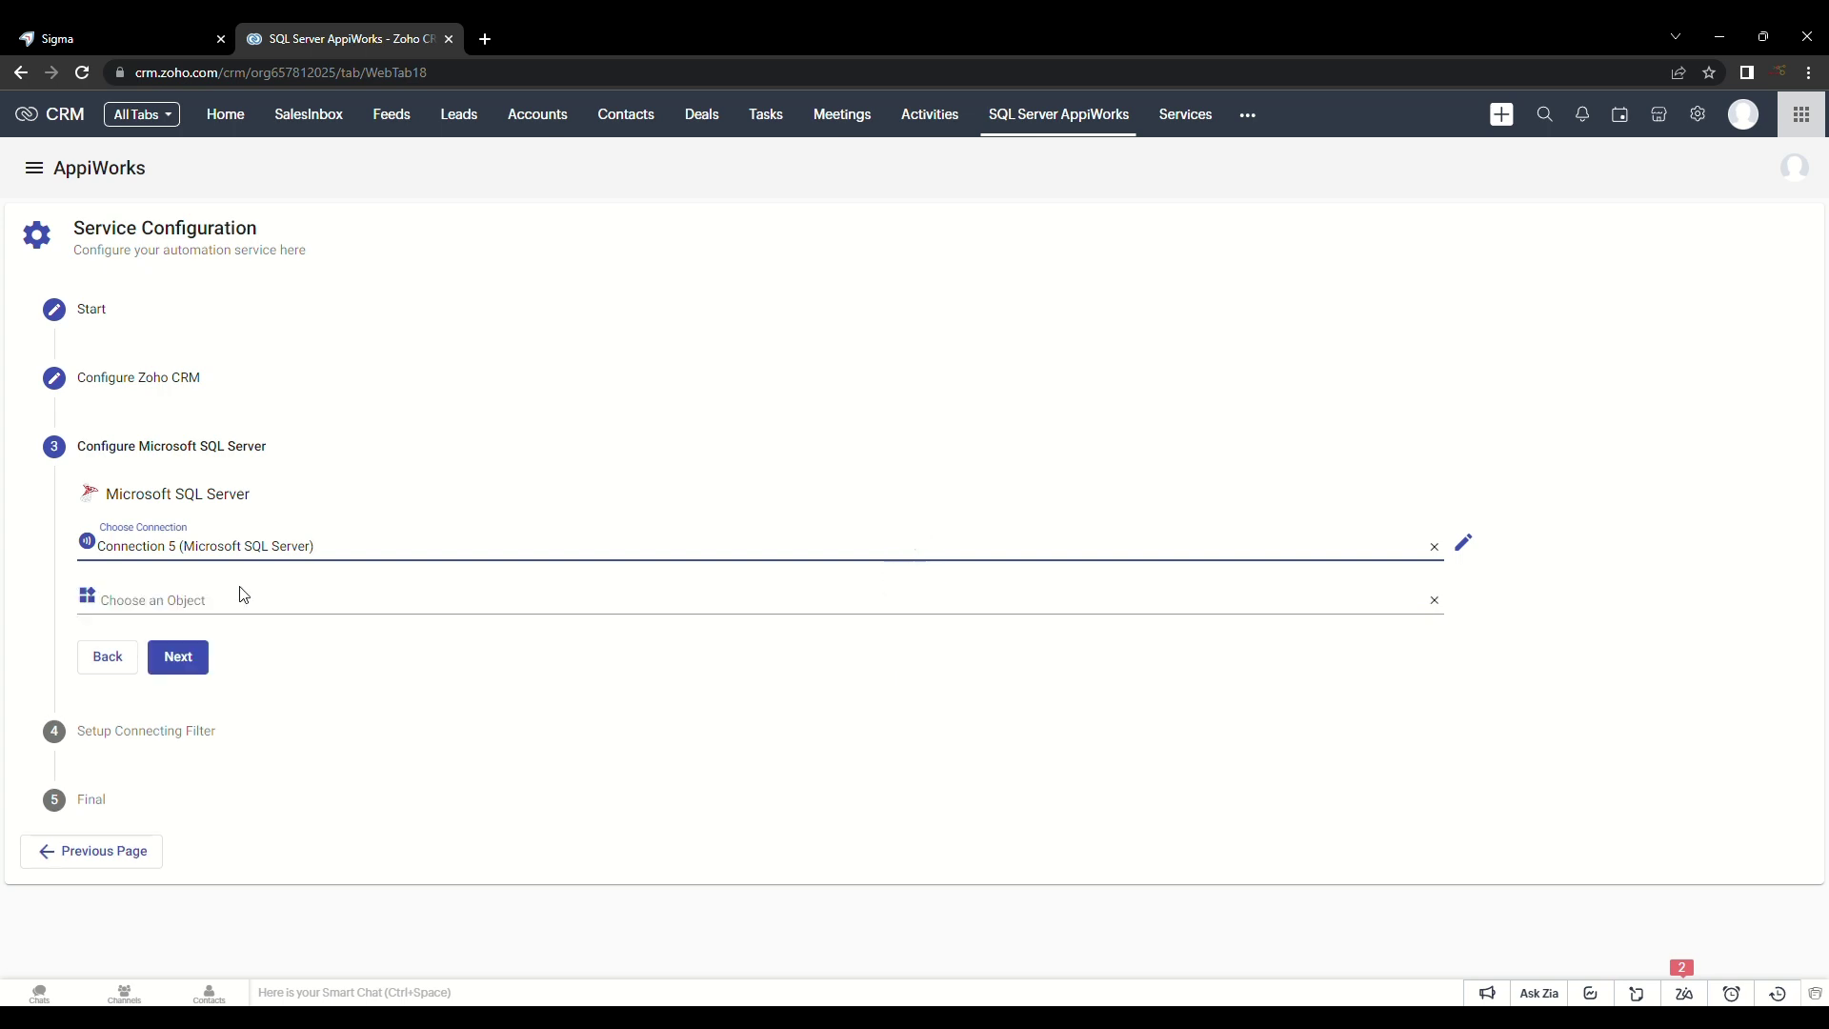
left_click(253, 597)
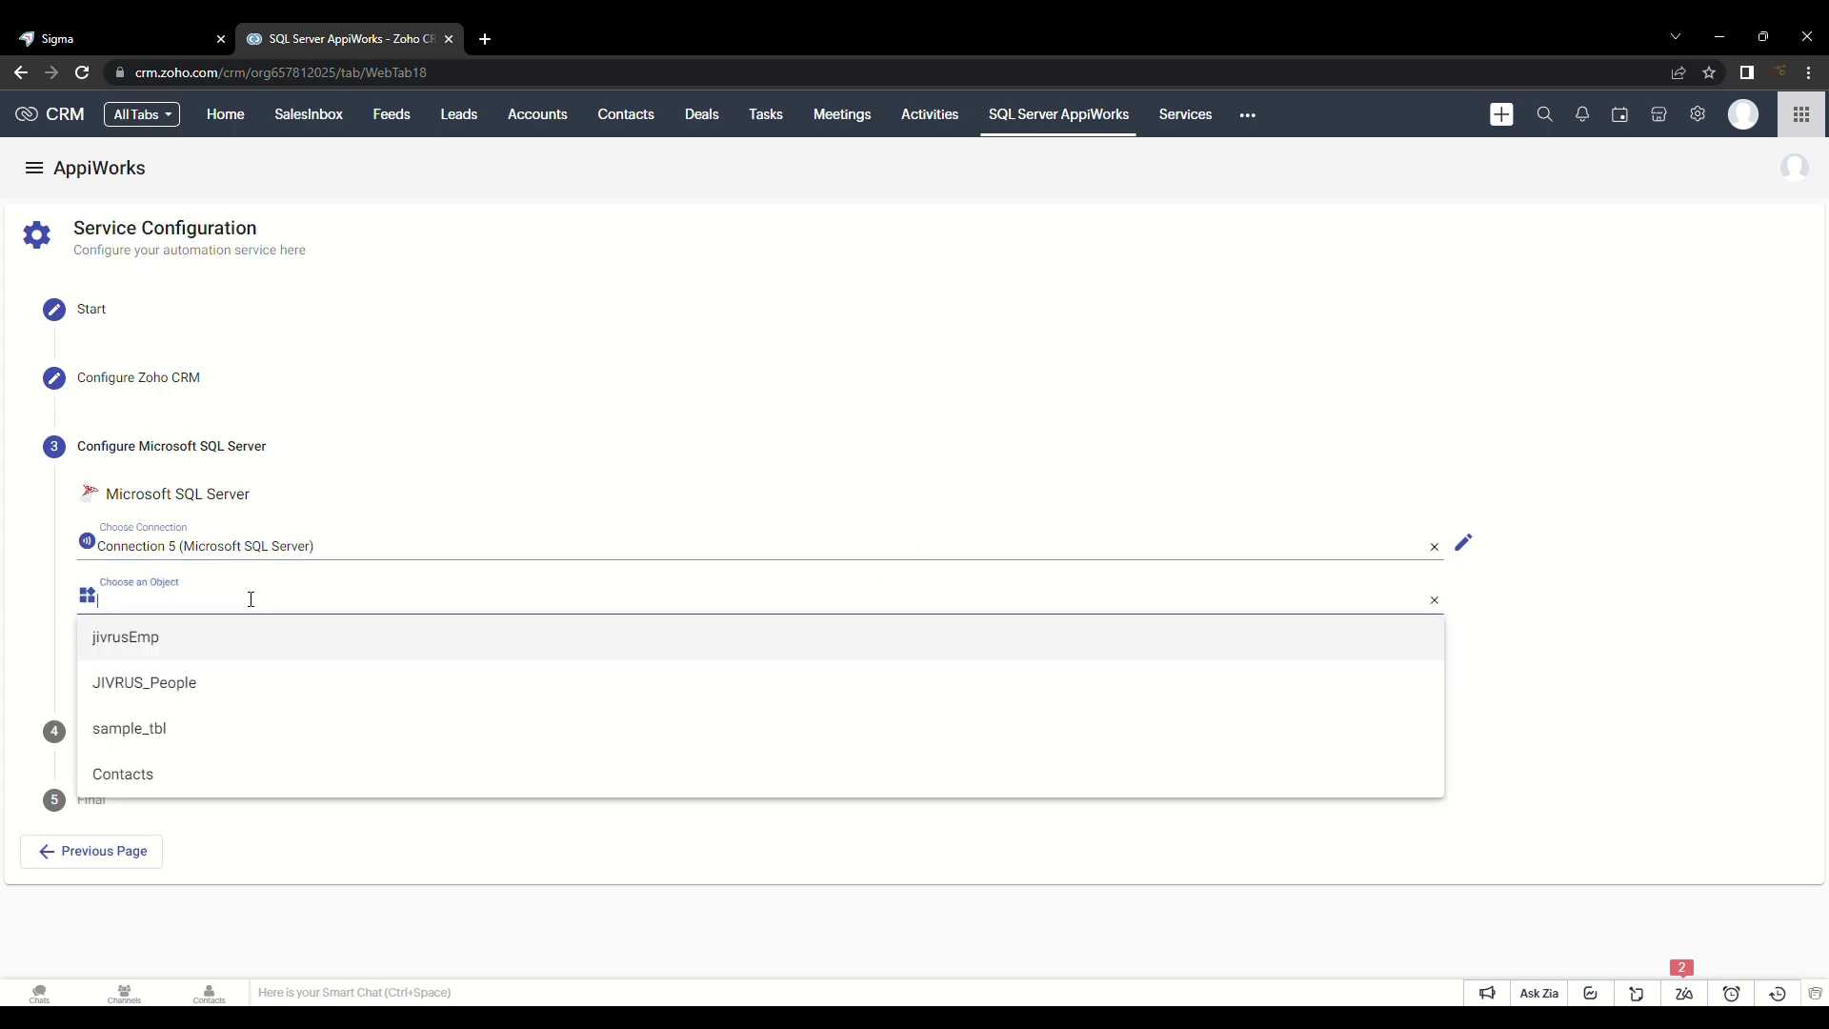
left_click(204, 767)
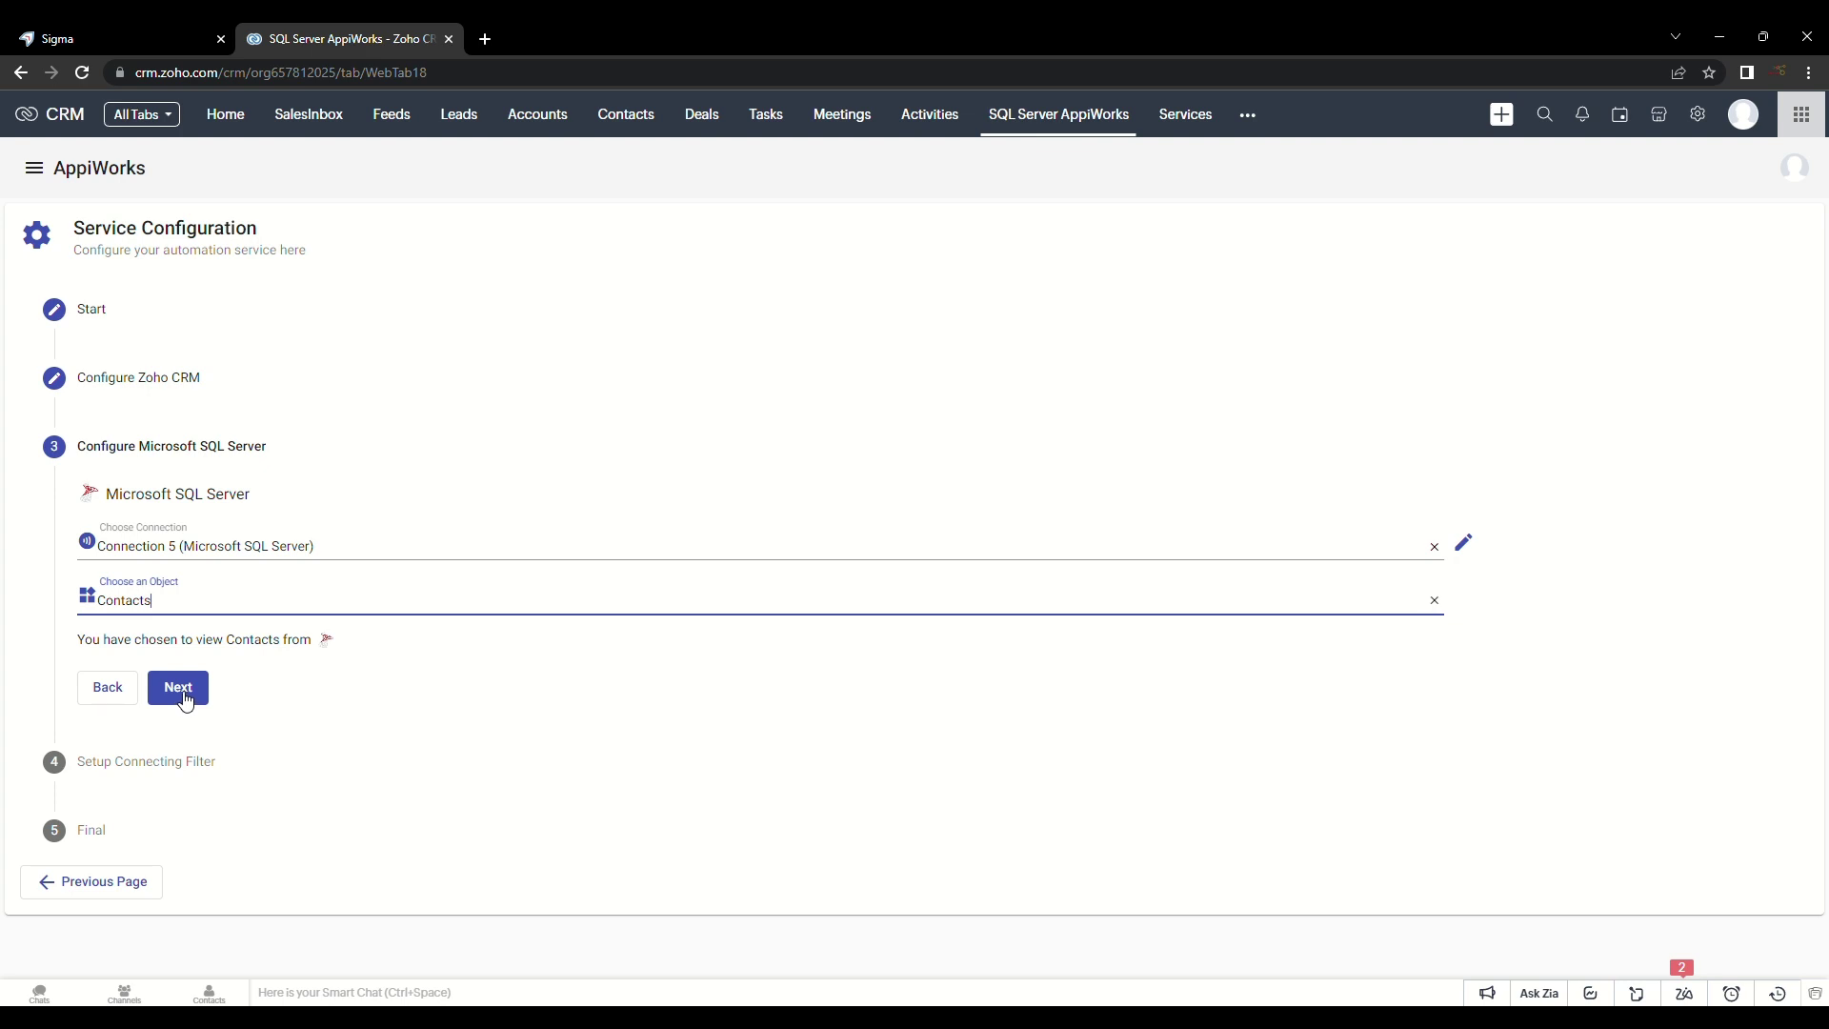
Step: Skip the connecting filter and save VIEW CONTACTS with activation left on
left_click(184, 700)
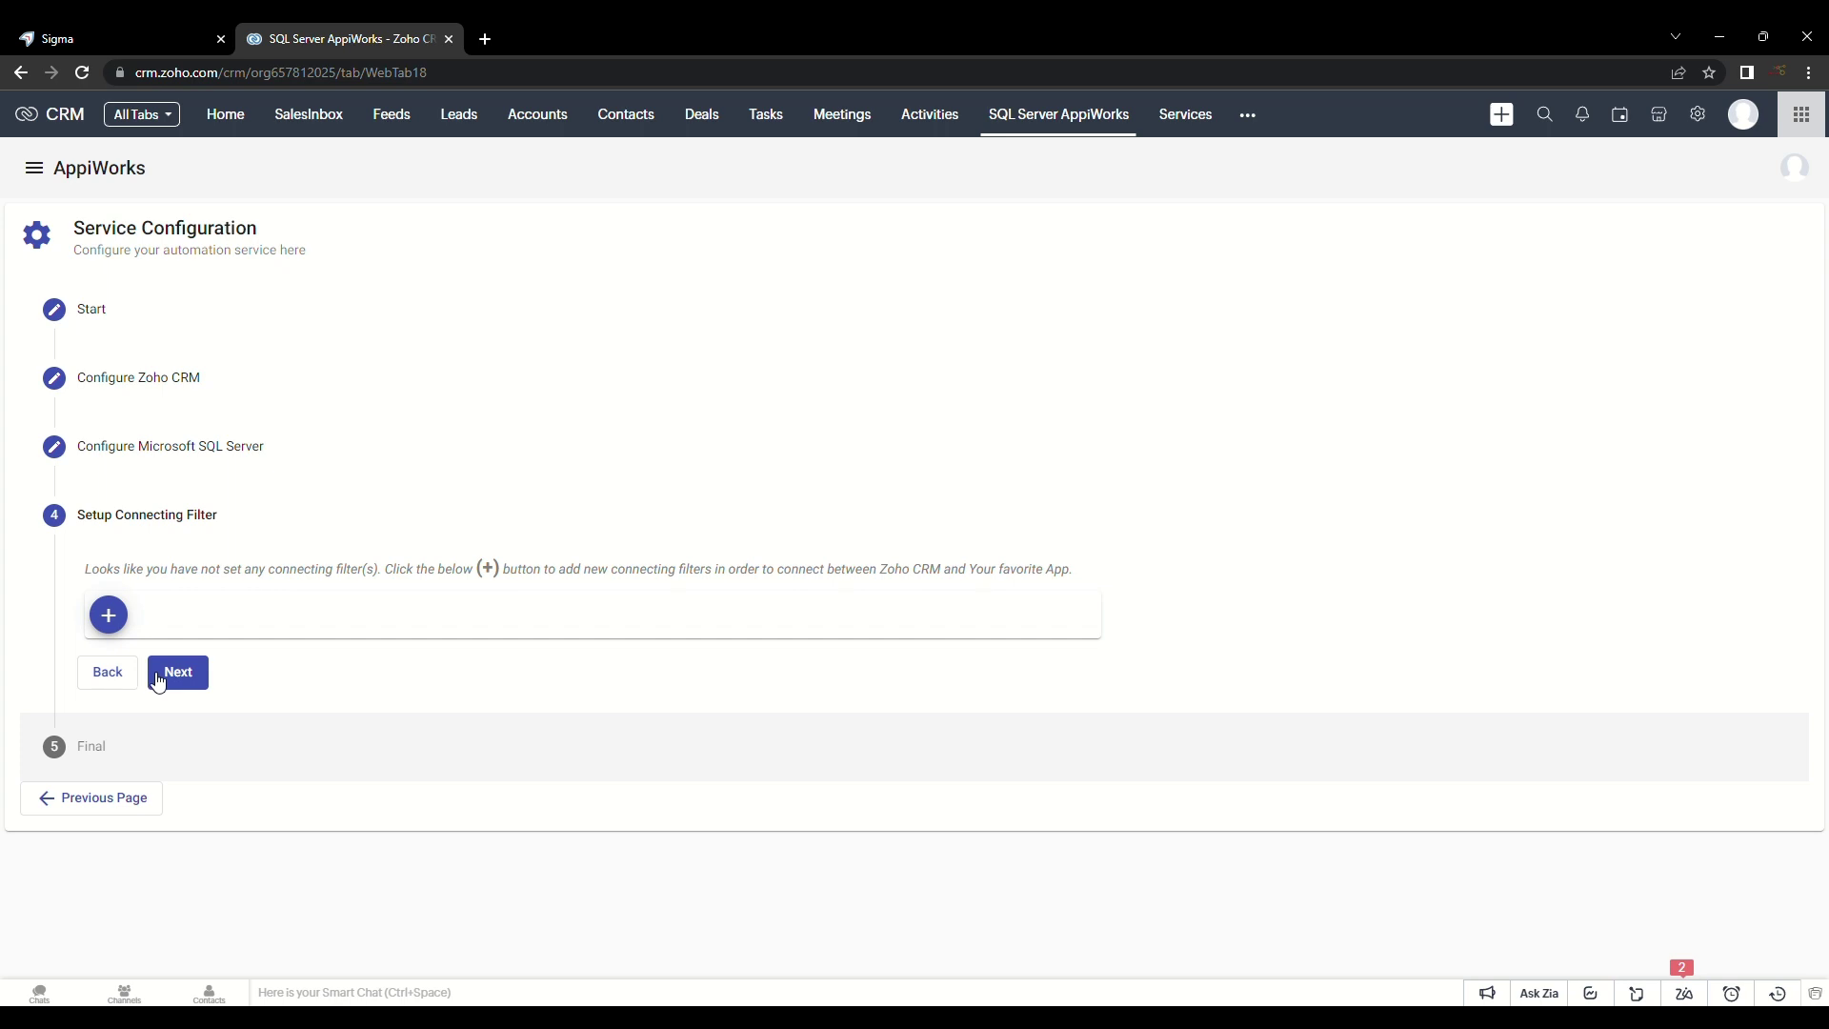
left_click(185, 696)
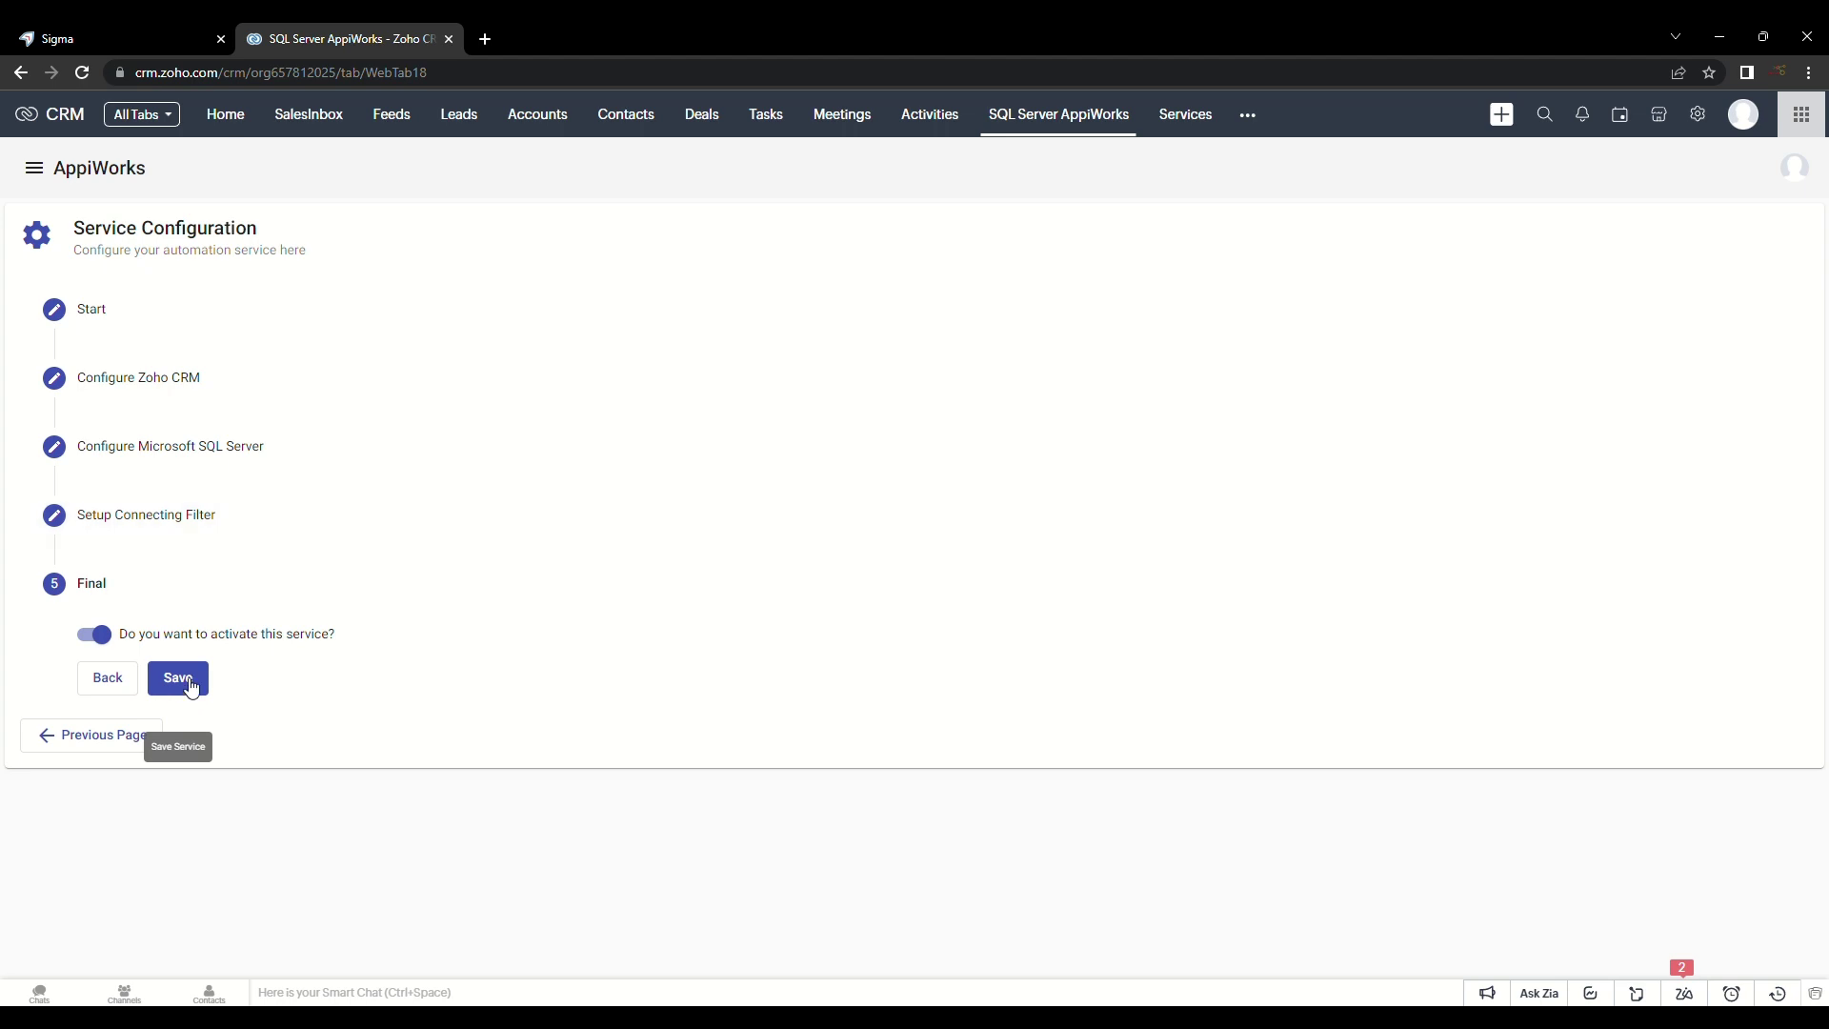
left_click(186, 690)
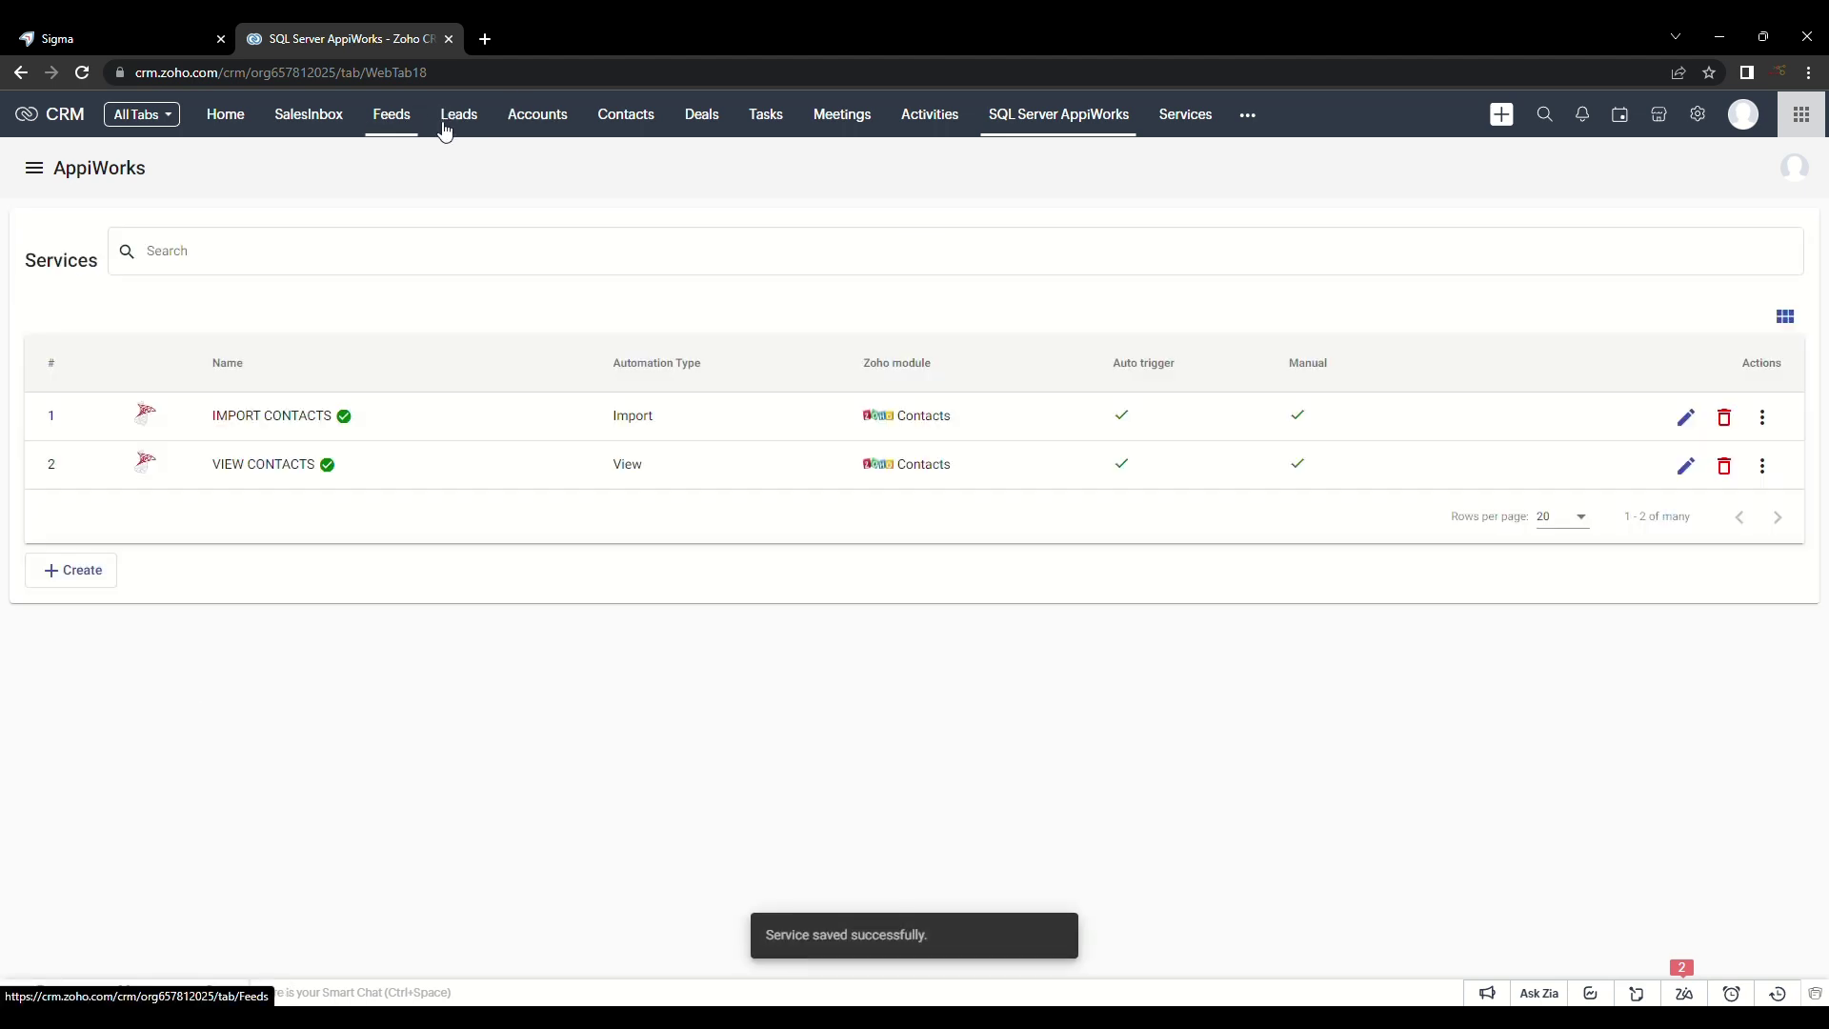
Step: Open a contact's detail record and scroll to the SQL Server AppiWorks related list
left_click(628, 122)
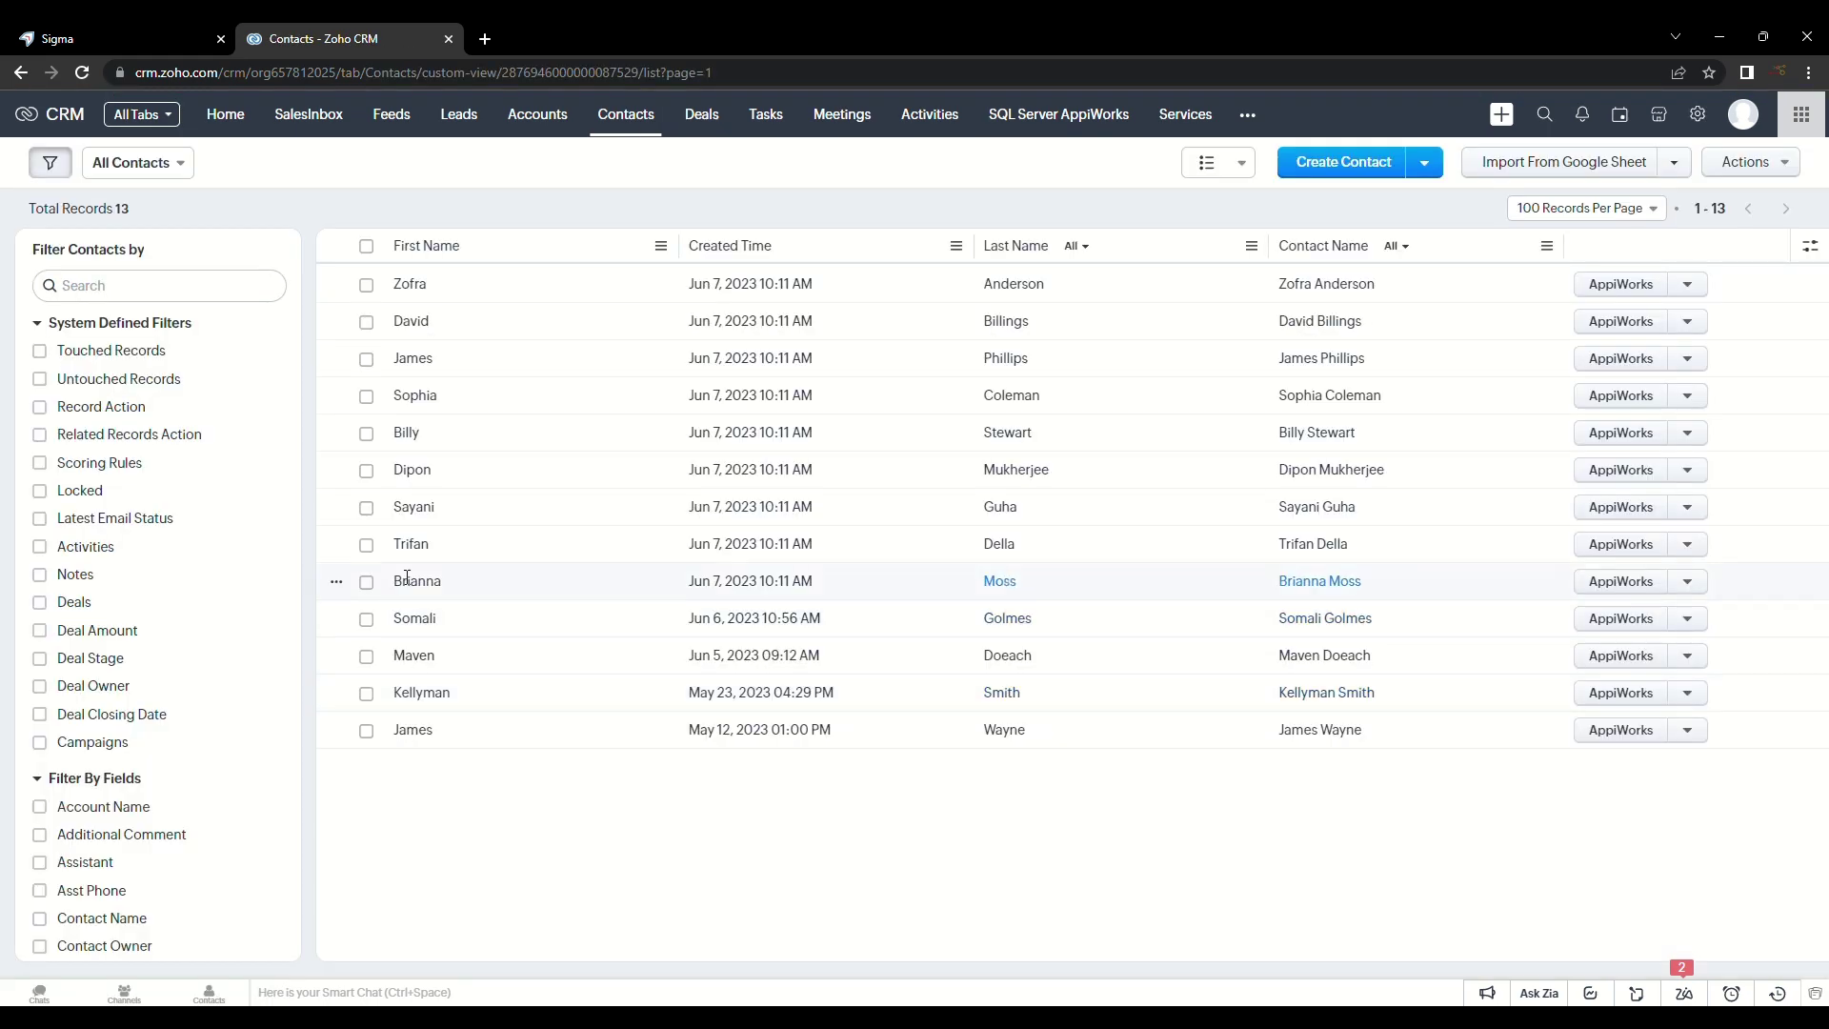
left_click(418, 508)
scroll(1286, 610, "down", 15)
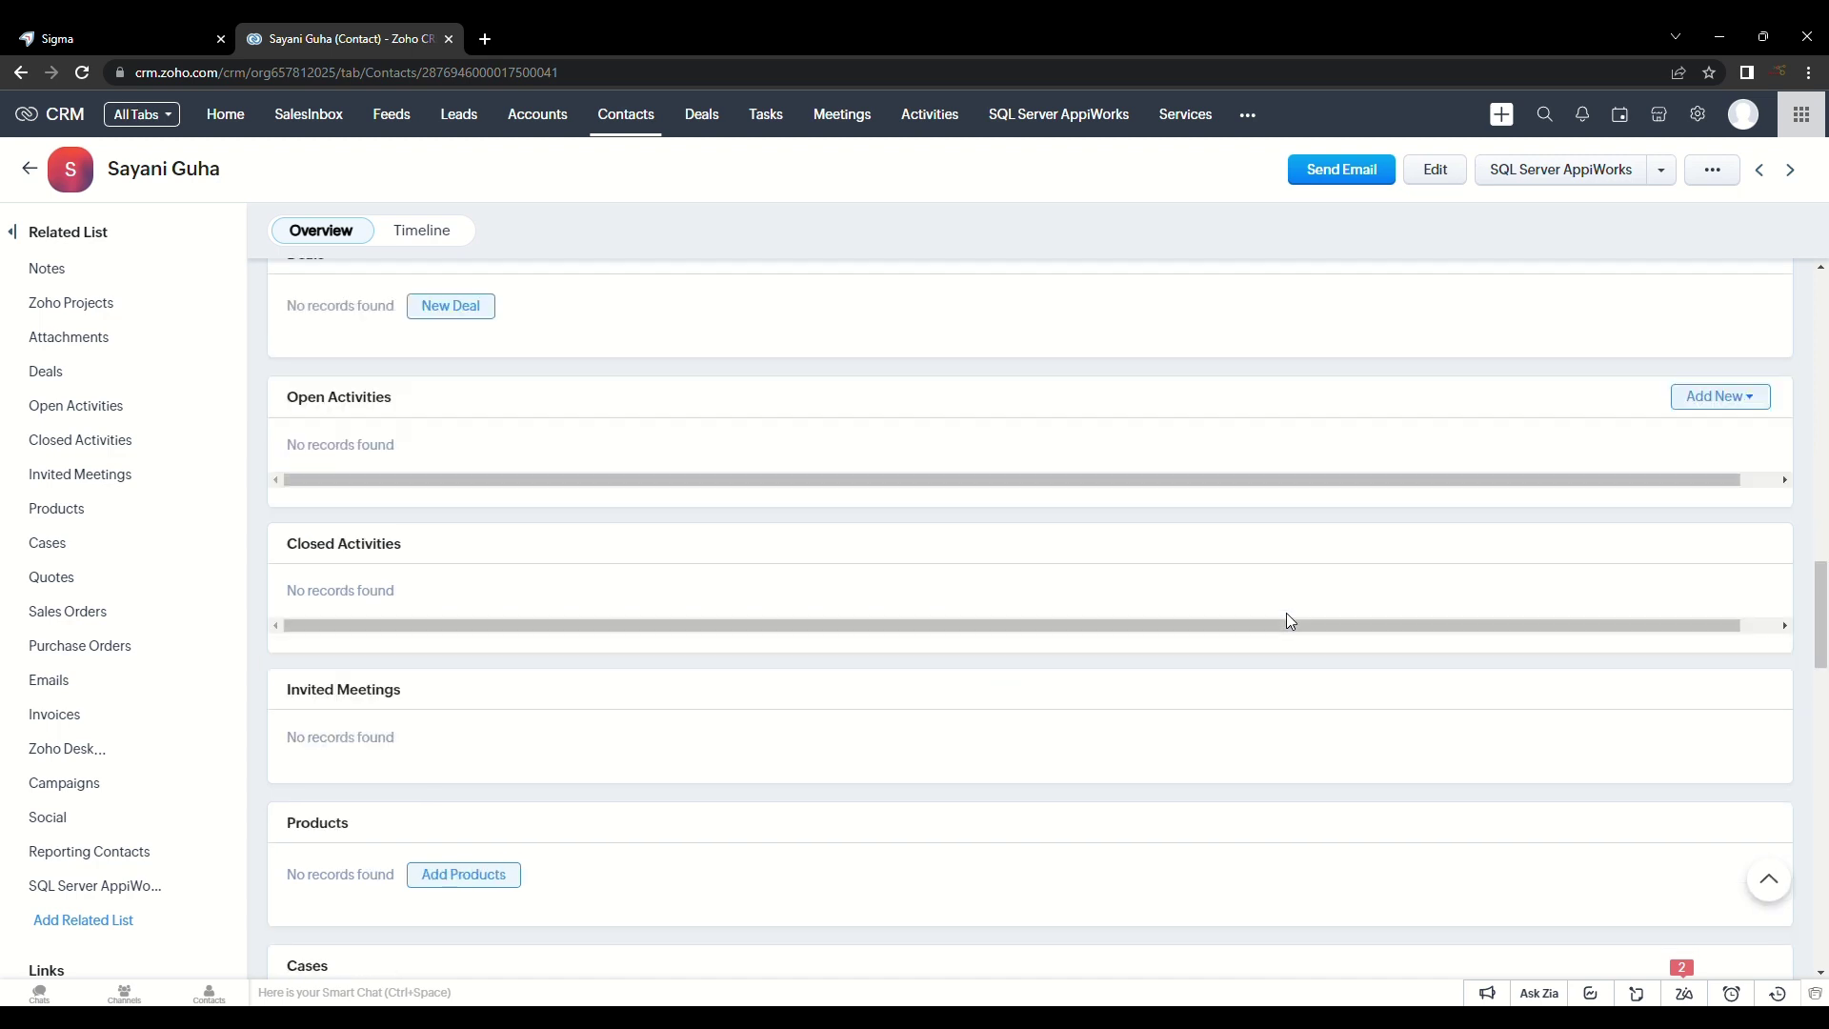
scroll(1286, 621, "down", 20)
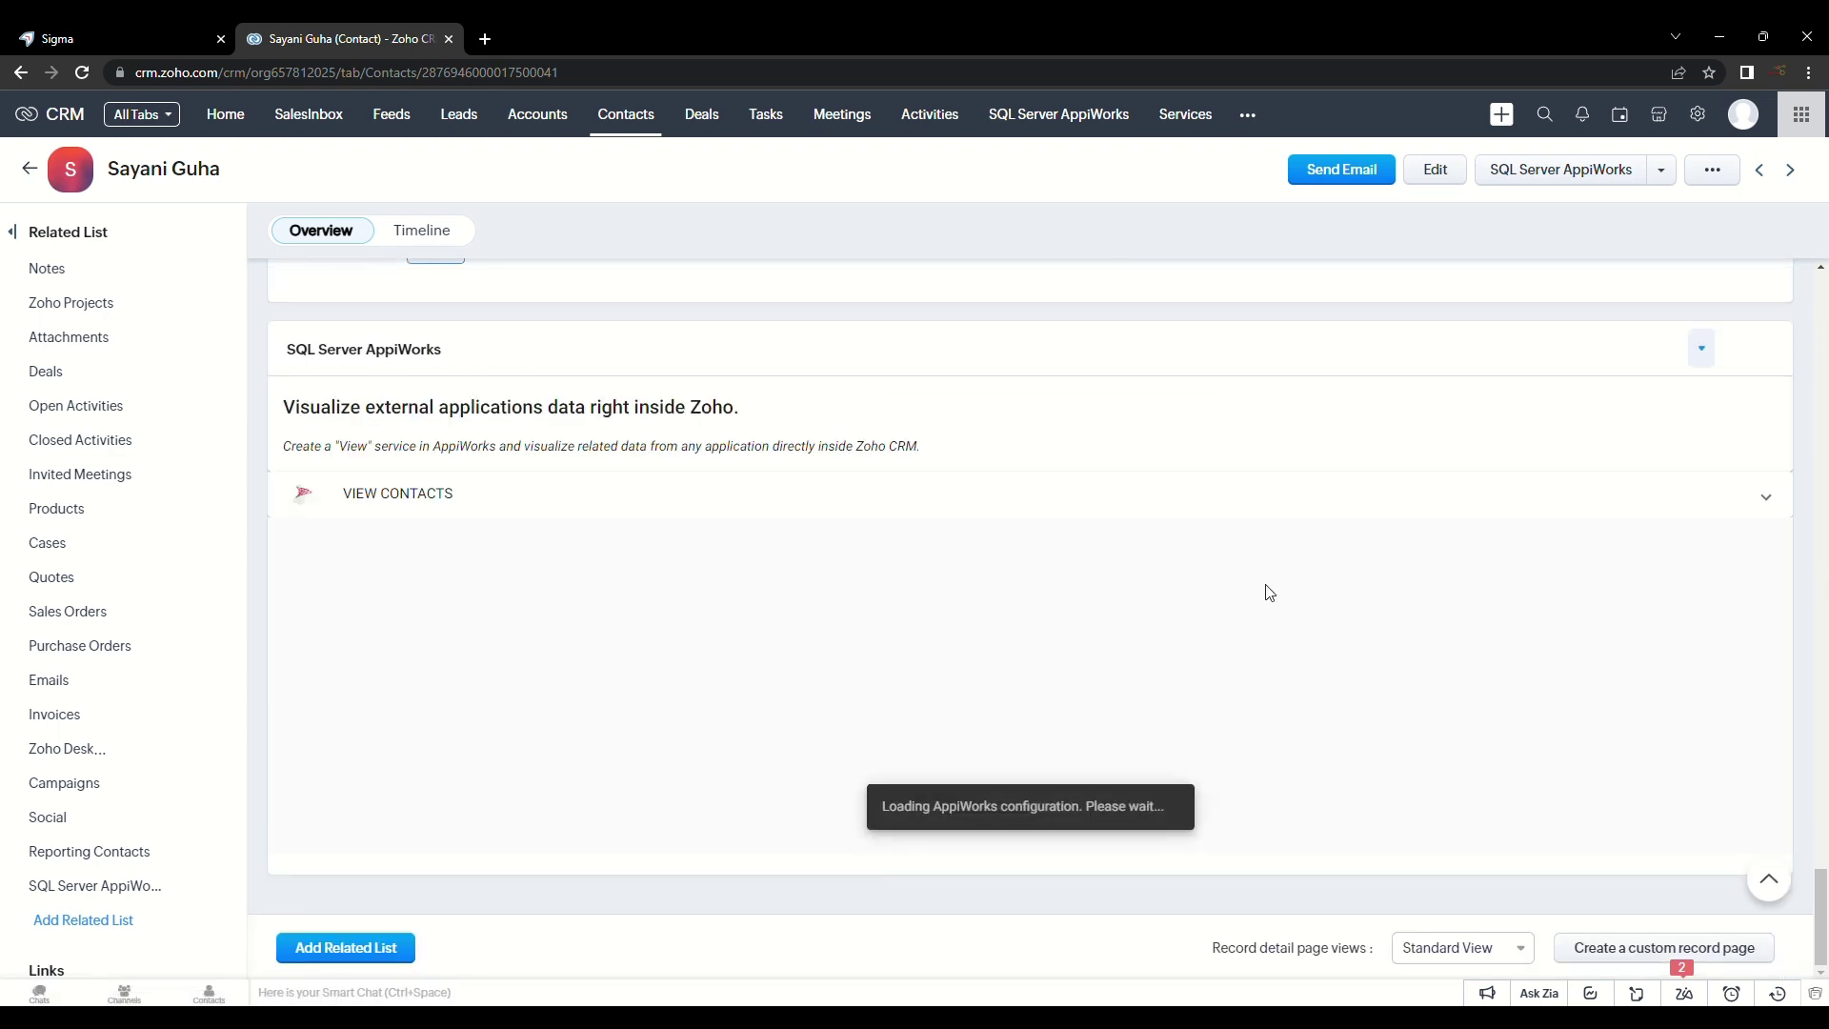
Step: Expand VIEW CONTACTS and review its 9 SQL Server records with department data
left_click(809, 498)
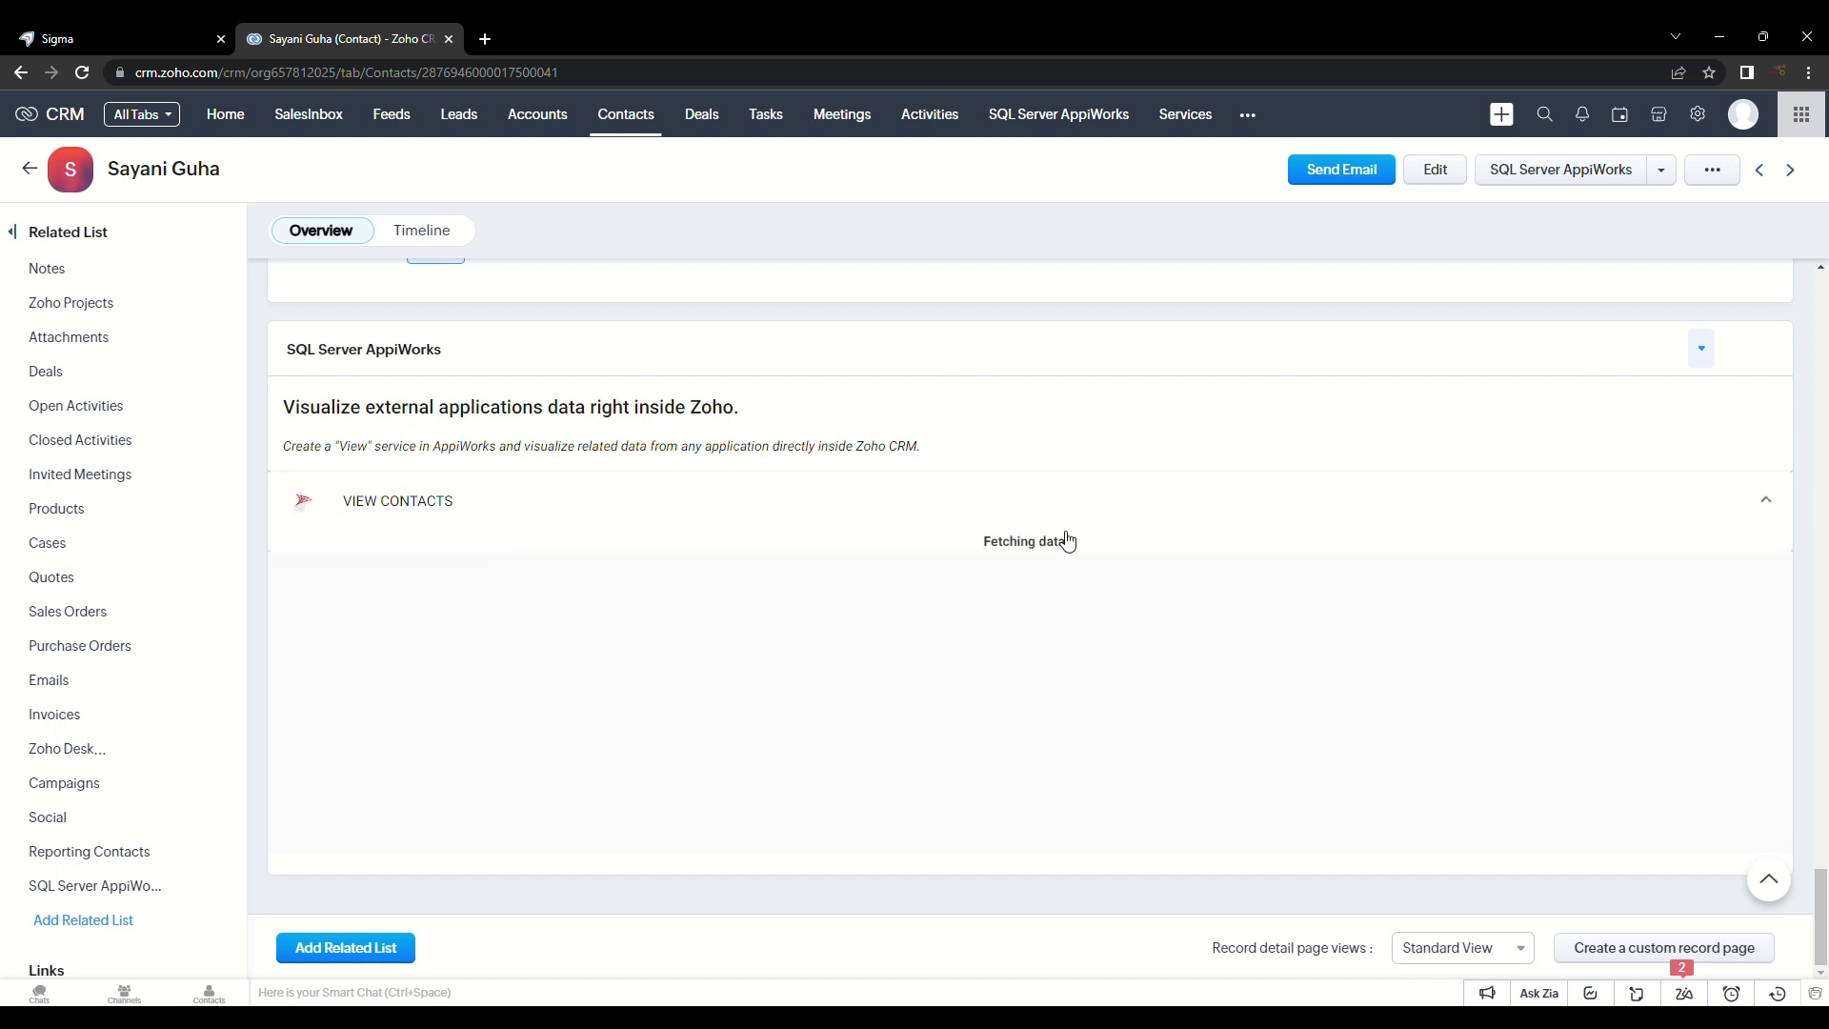
scroll(935, 657, "down", 4)
scroll(935, 668, "down", 1)
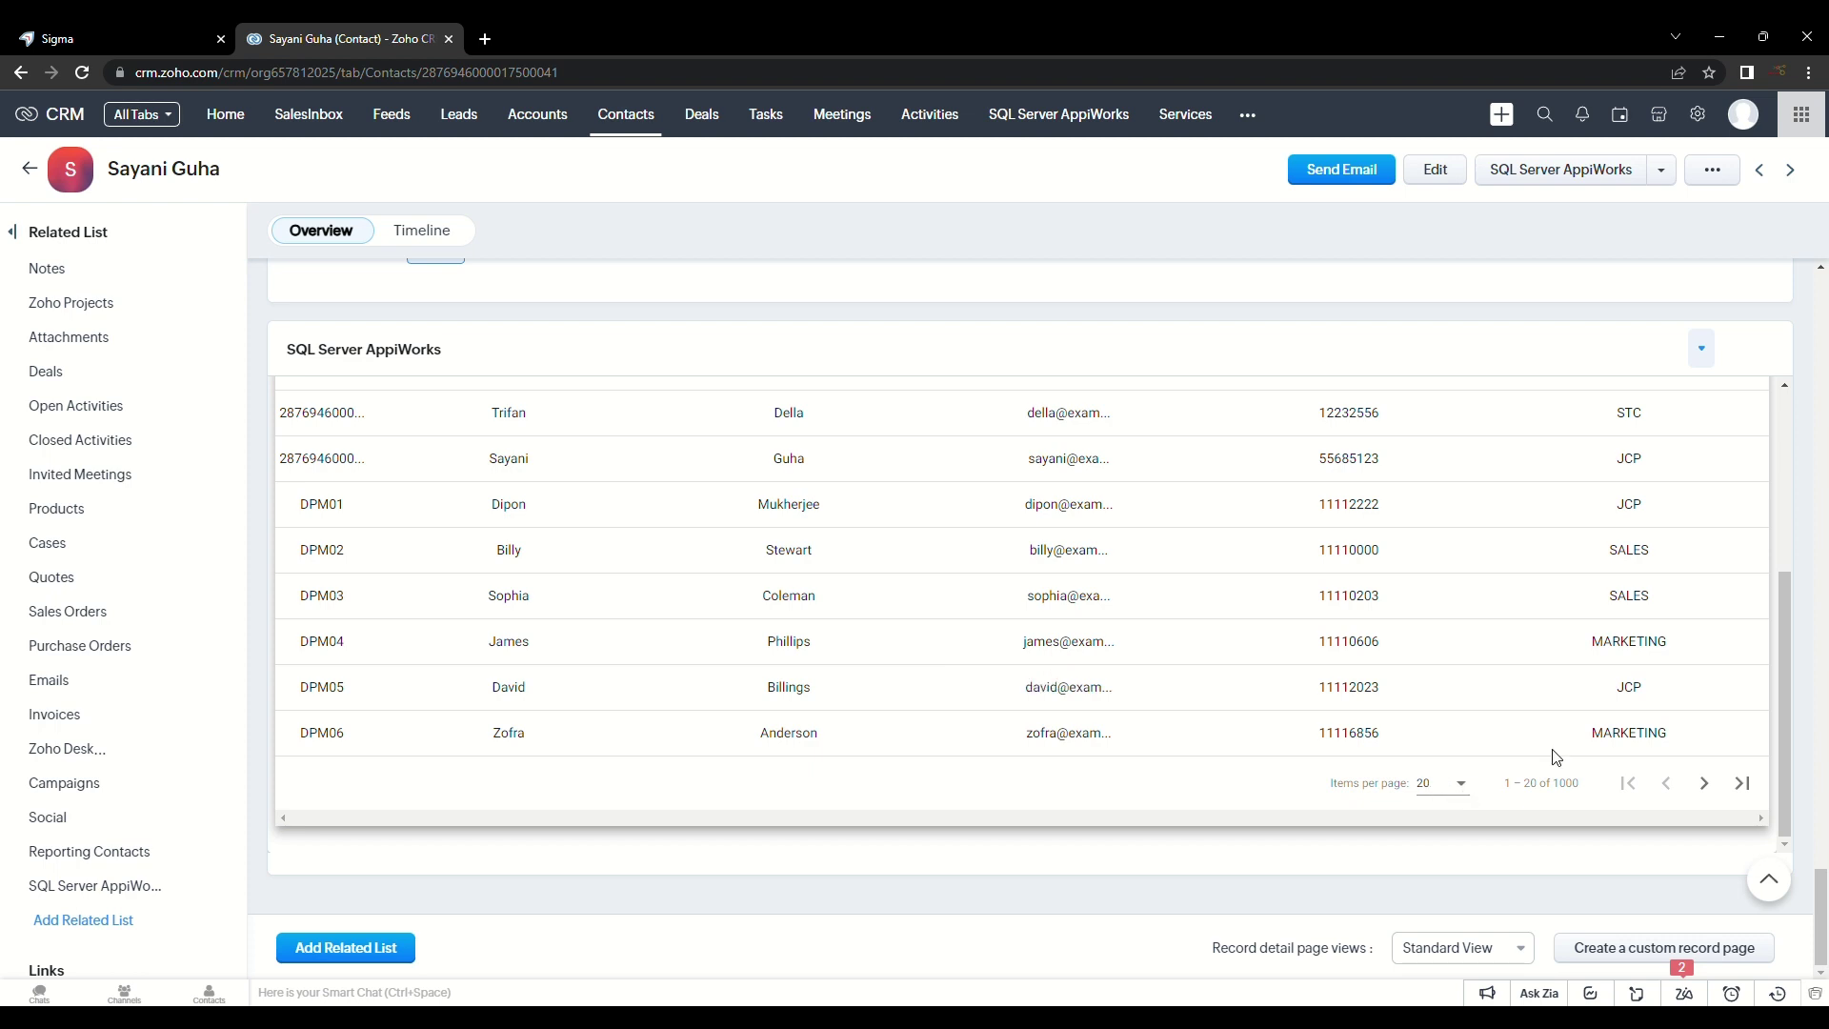
scroll(1254, 659, "up", 5)
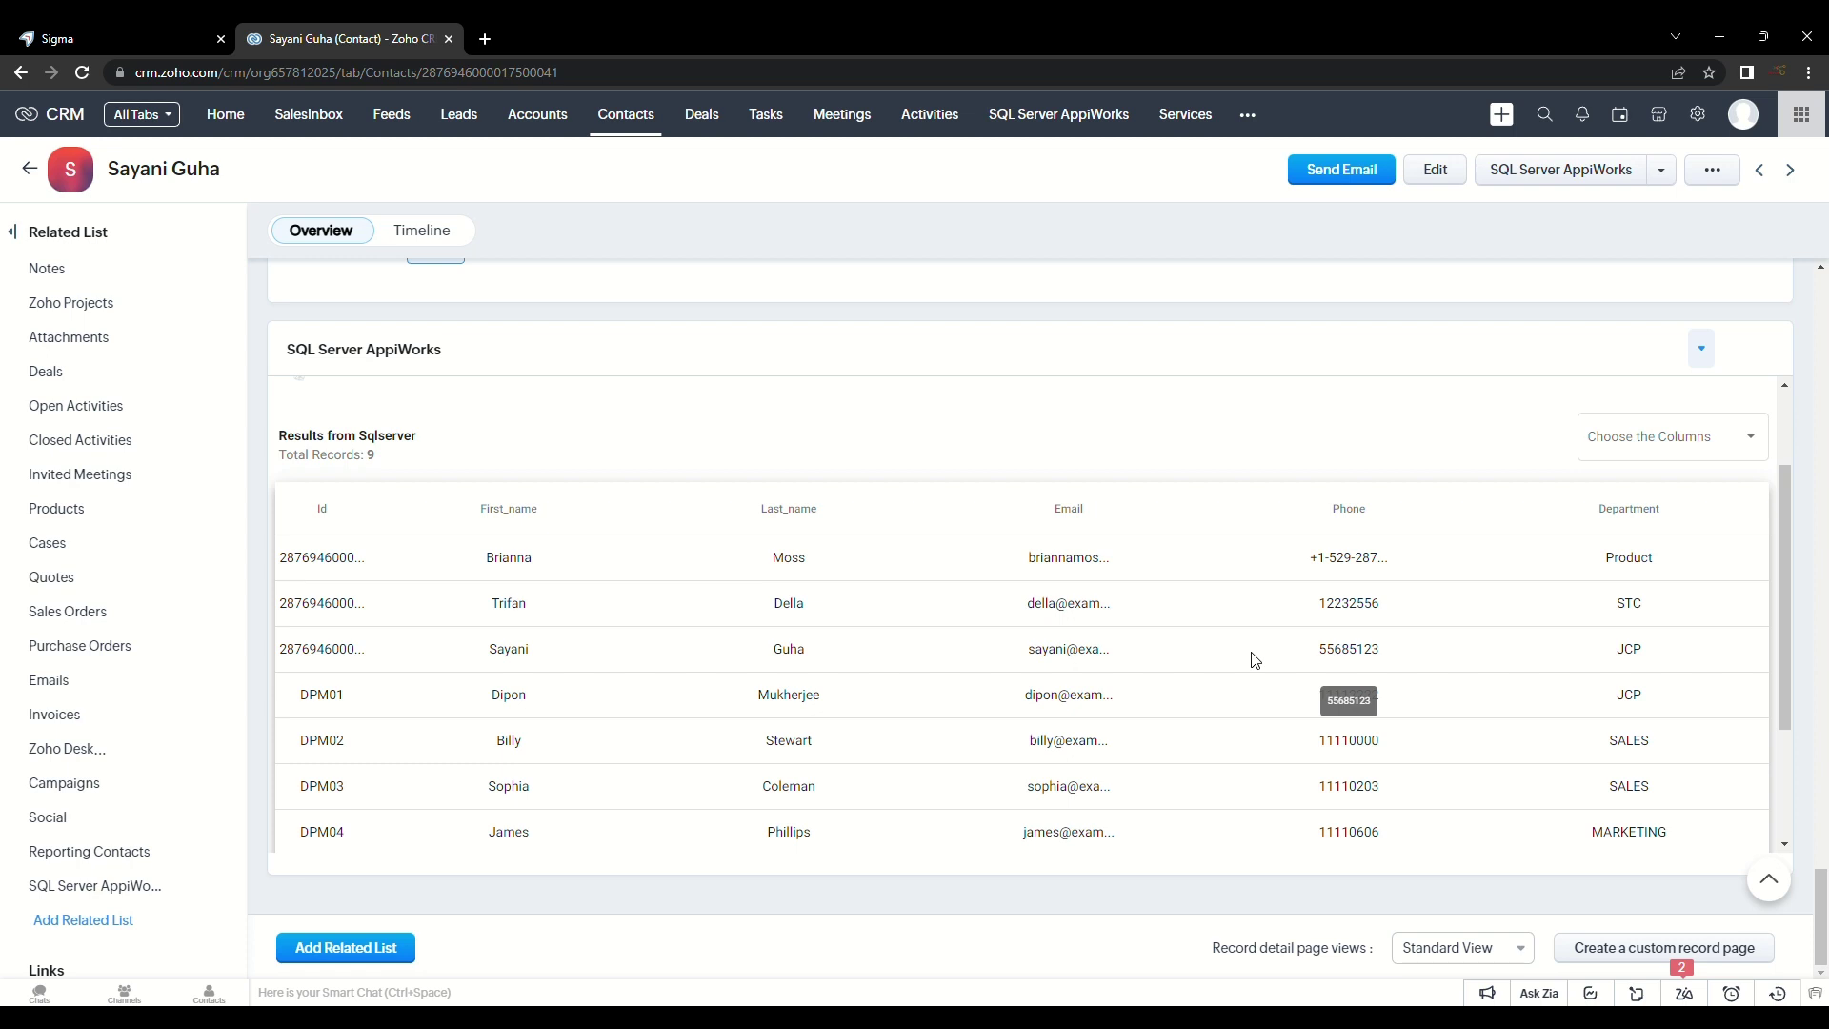
scroll(1254, 659, "down", 4)
scroll(1254, 663, "up", 5)
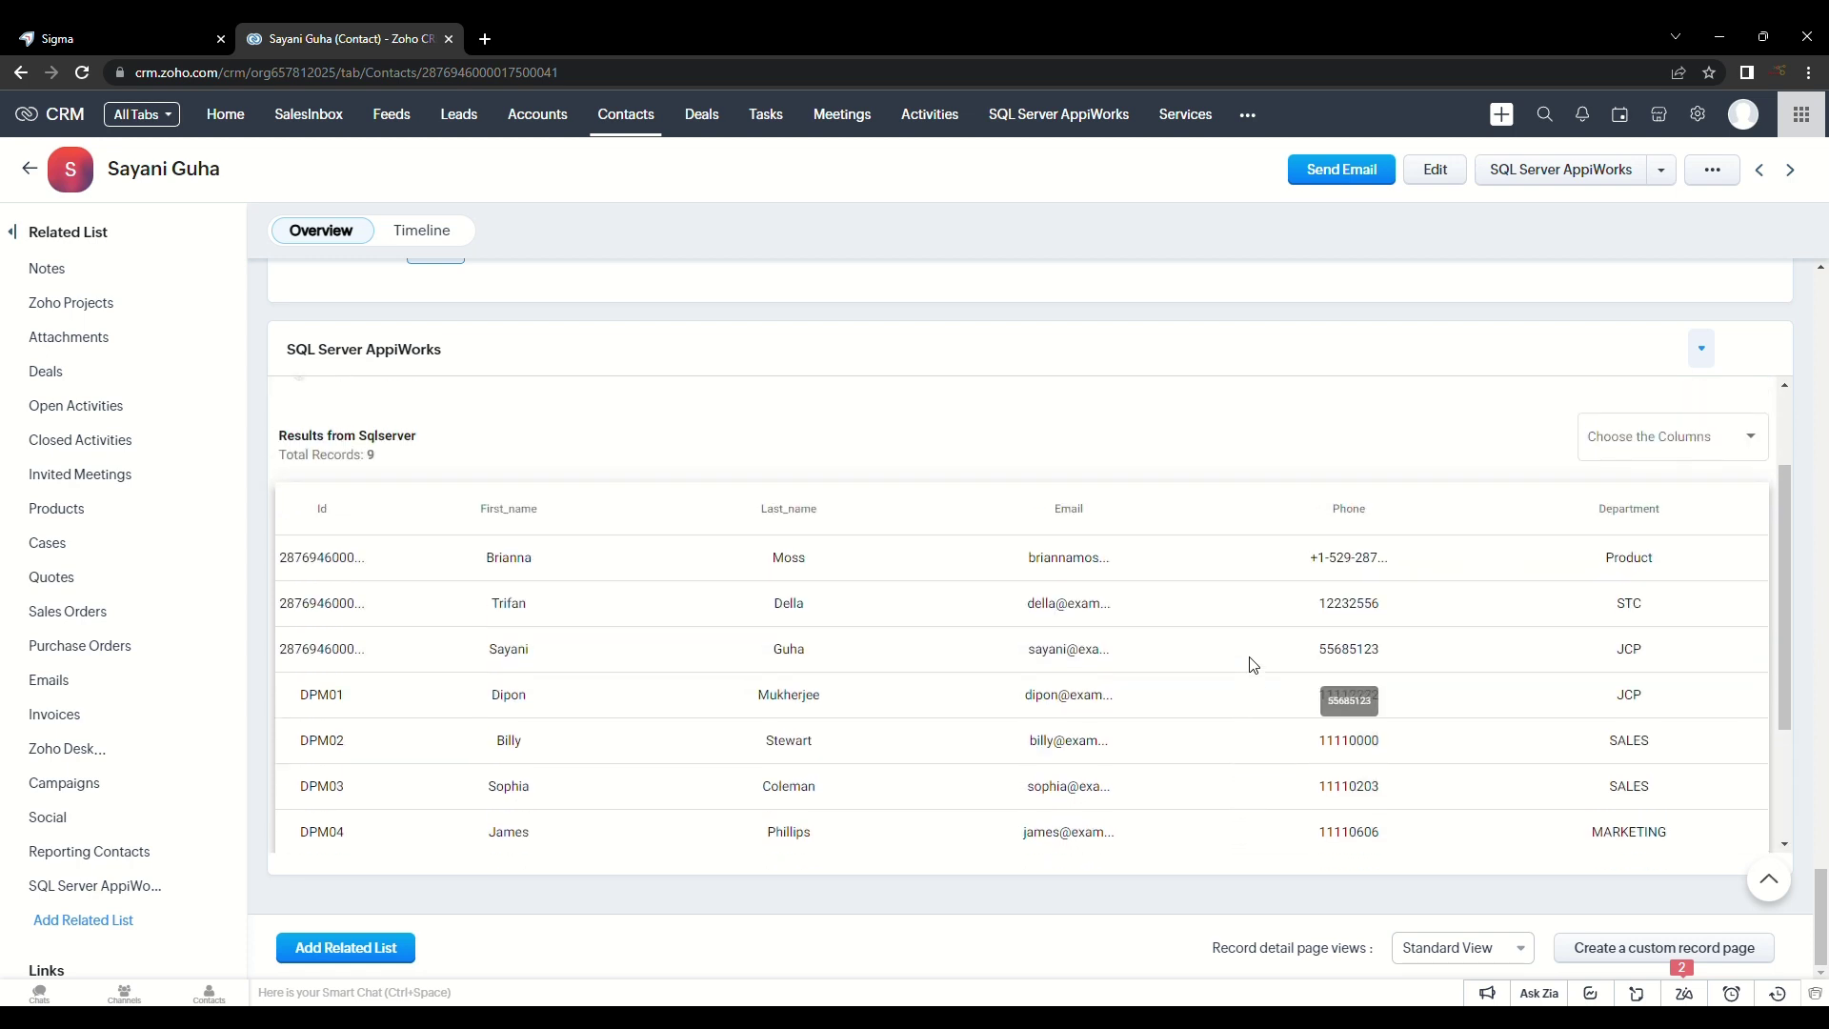
scroll(1254, 665, "up", 2)
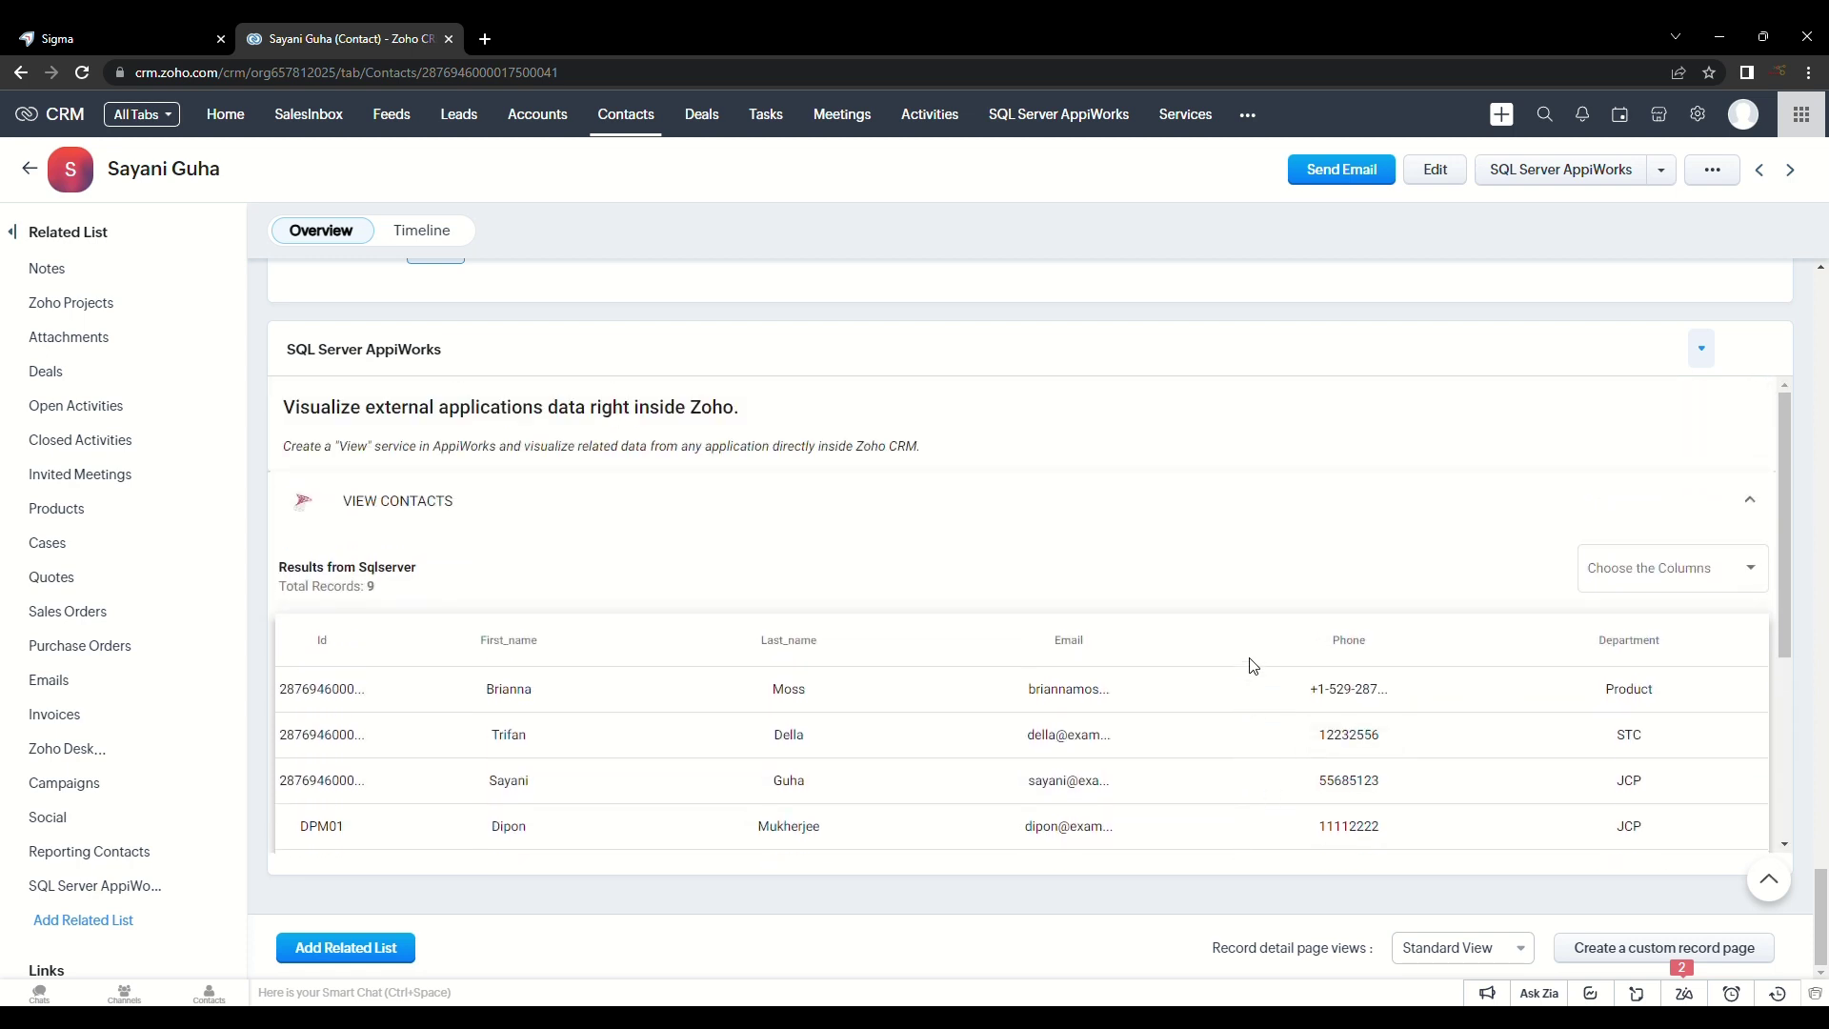
scroll(1254, 665, "down", 4)
scroll(1254, 669, "down", 3)
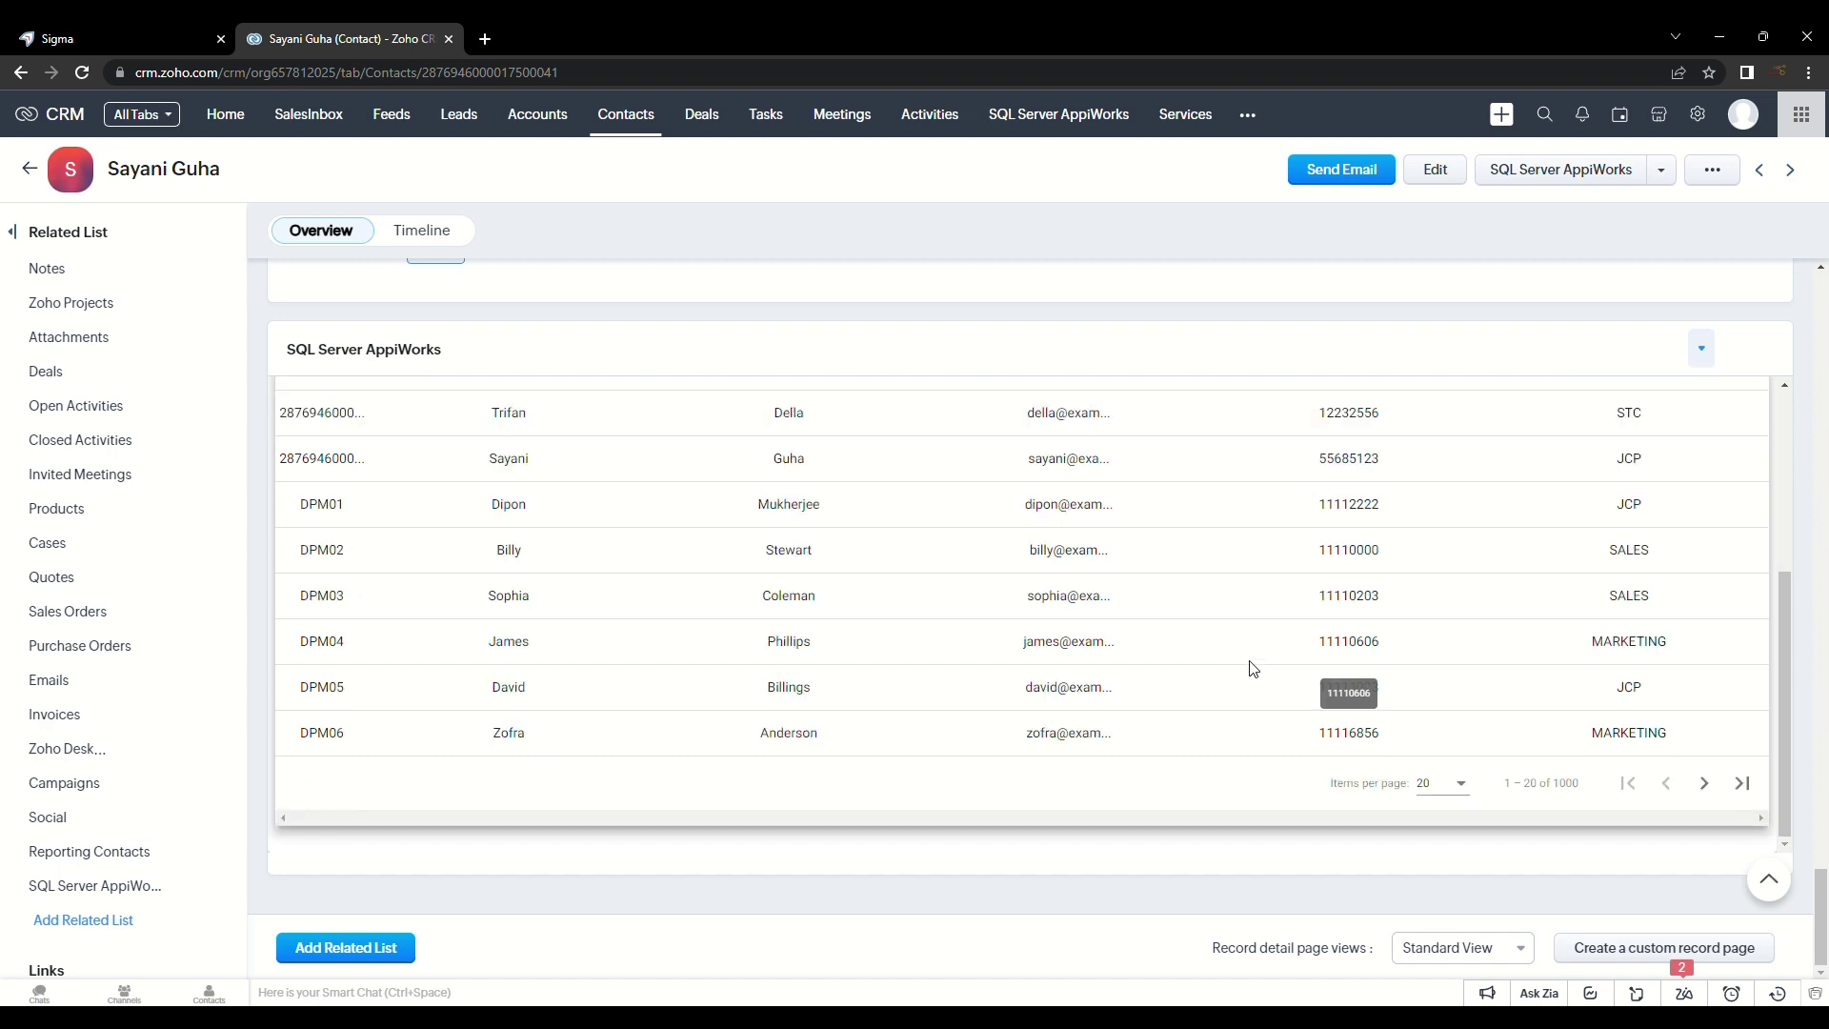